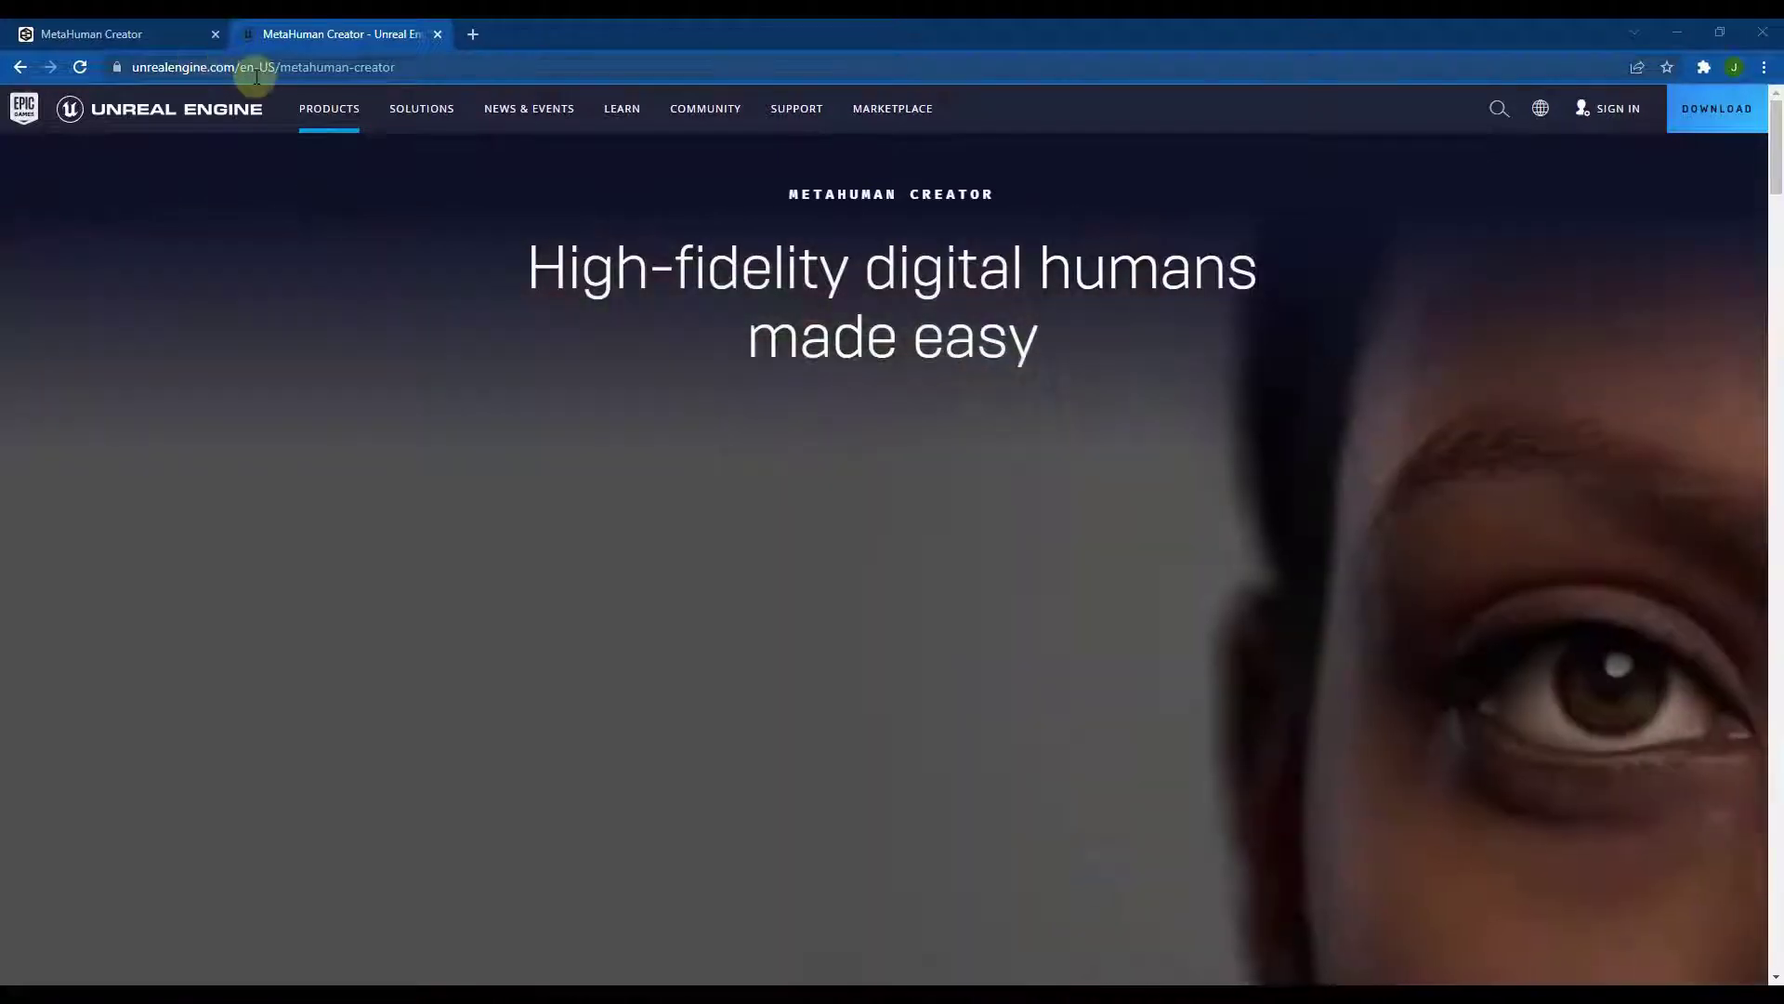
# - Browse the MetaHuman Creator product page, briefly checking the already-open app tab
pyautogui.moveTo(318, 111)
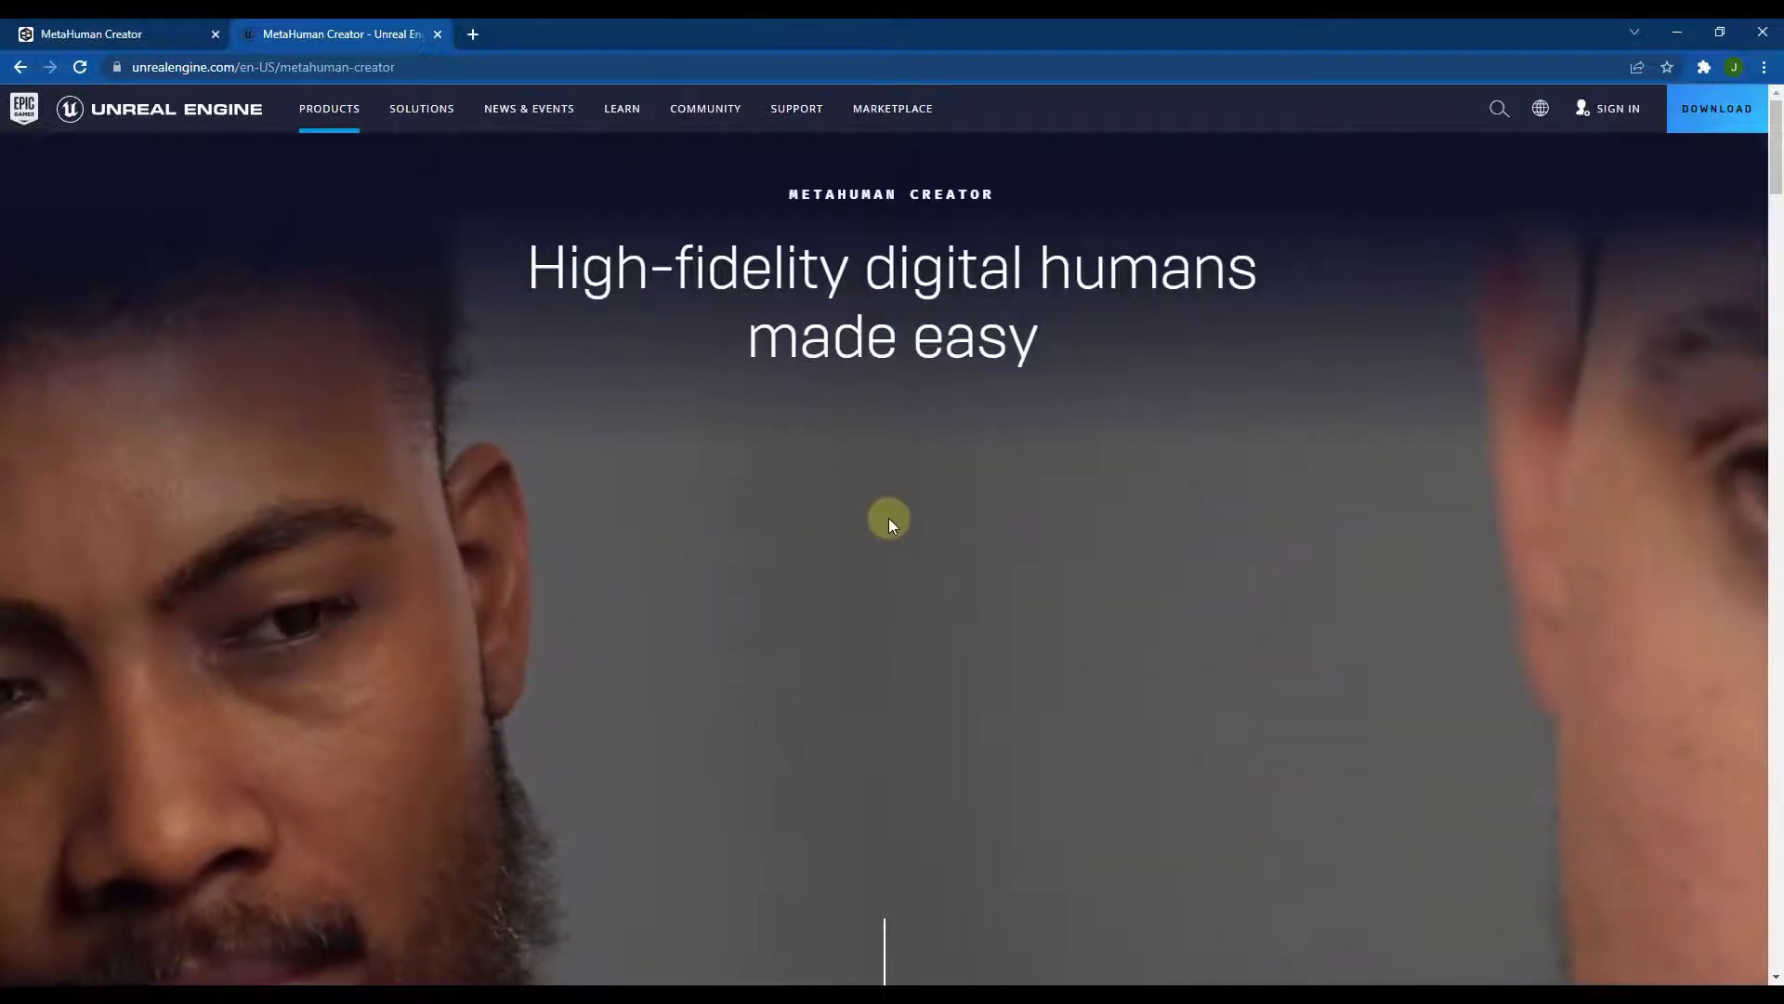
pyautogui.scroll(-5, 909, 543)
pyautogui.scroll(-5, 744, 464)
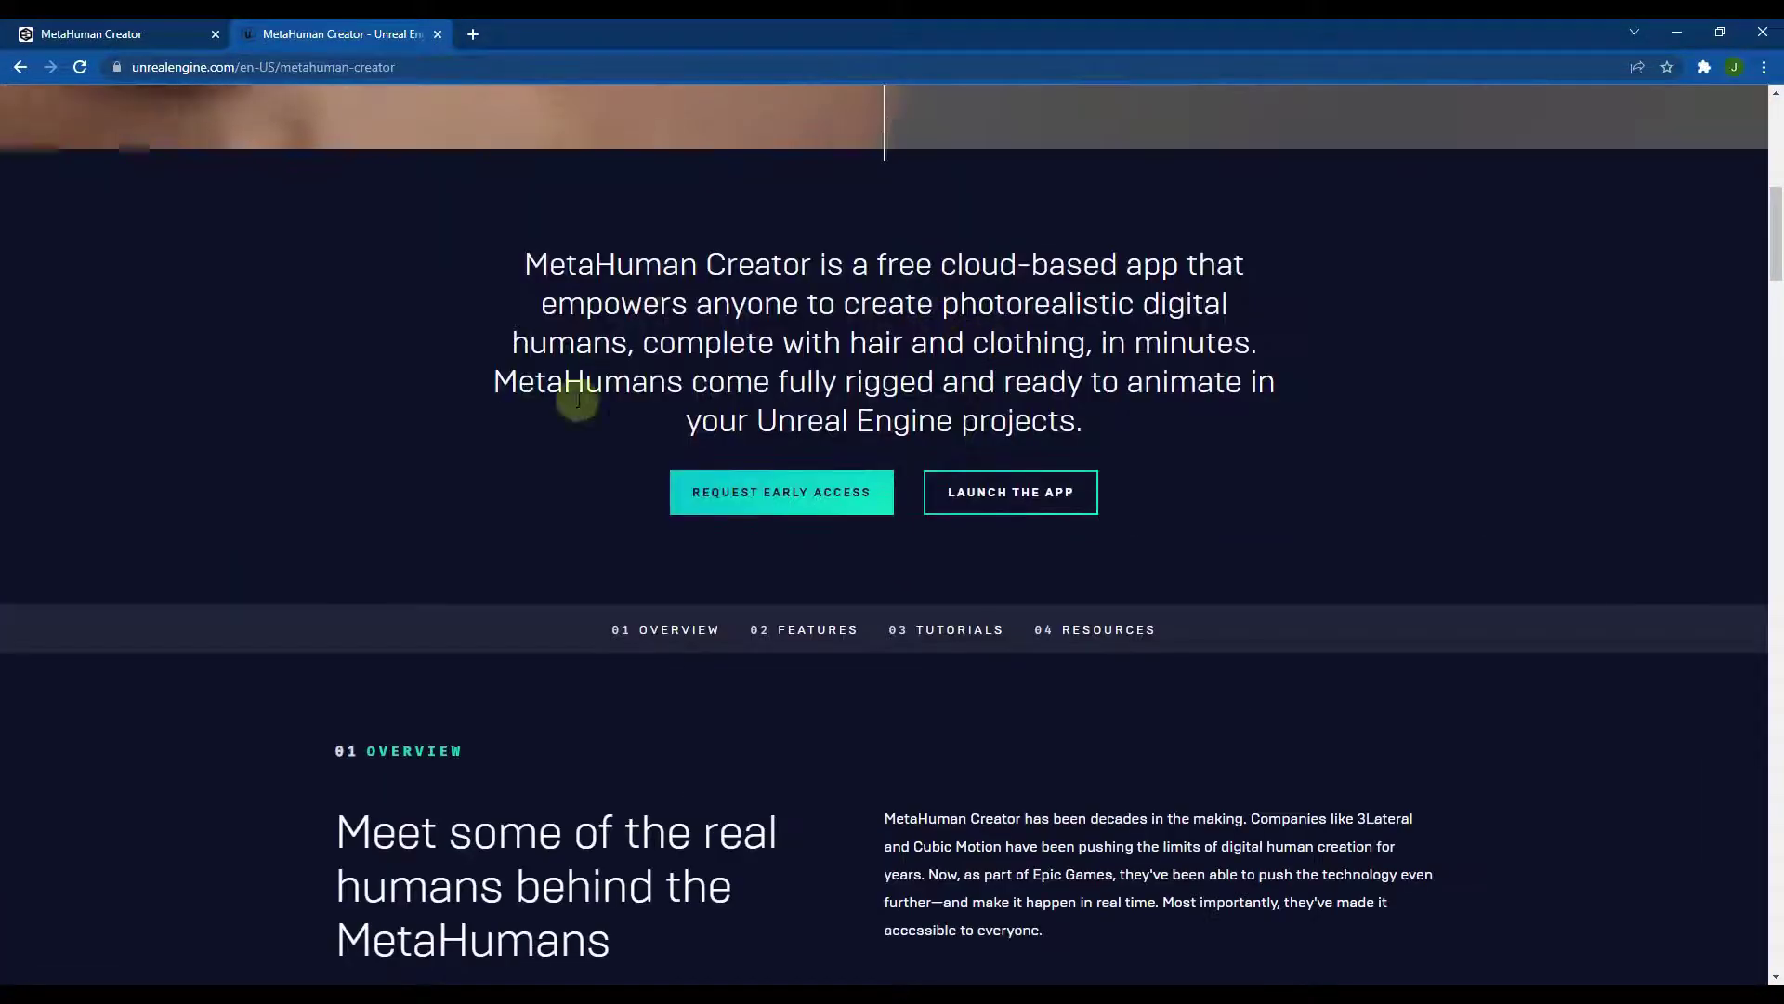
pyautogui.scroll(6, 1011, 502)
pyautogui.scroll(-5, 1011, 502)
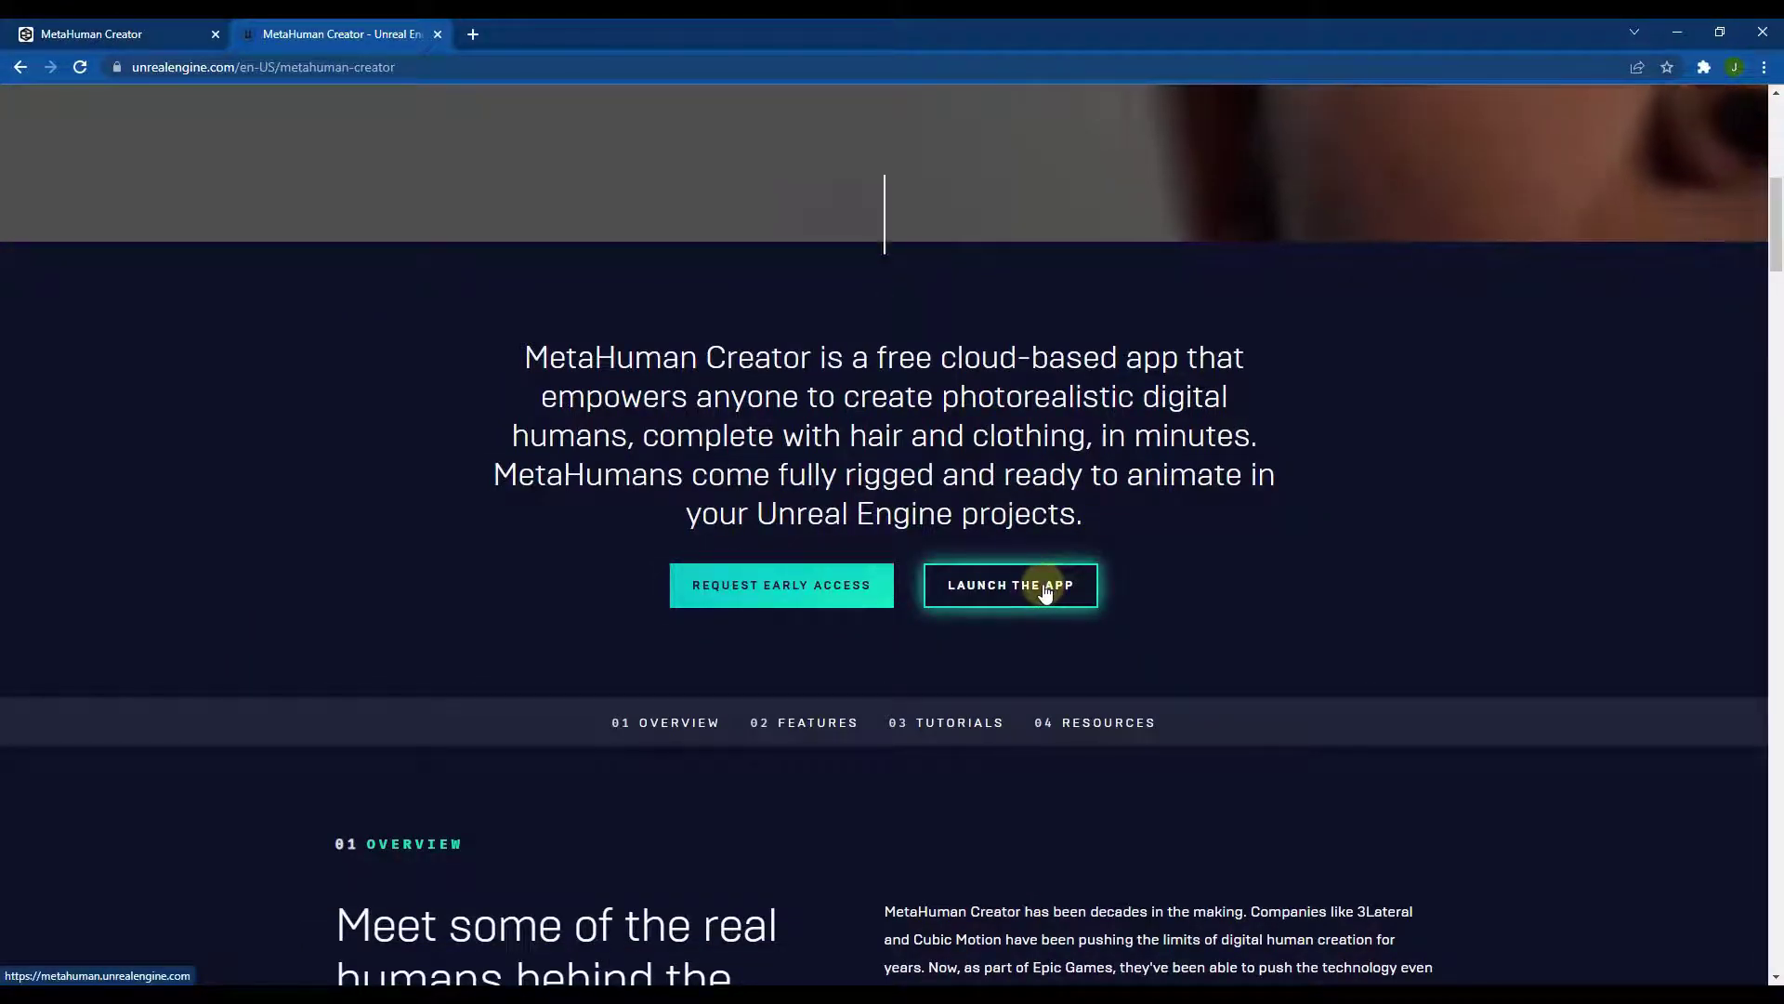
pyautogui.click(91, 33)
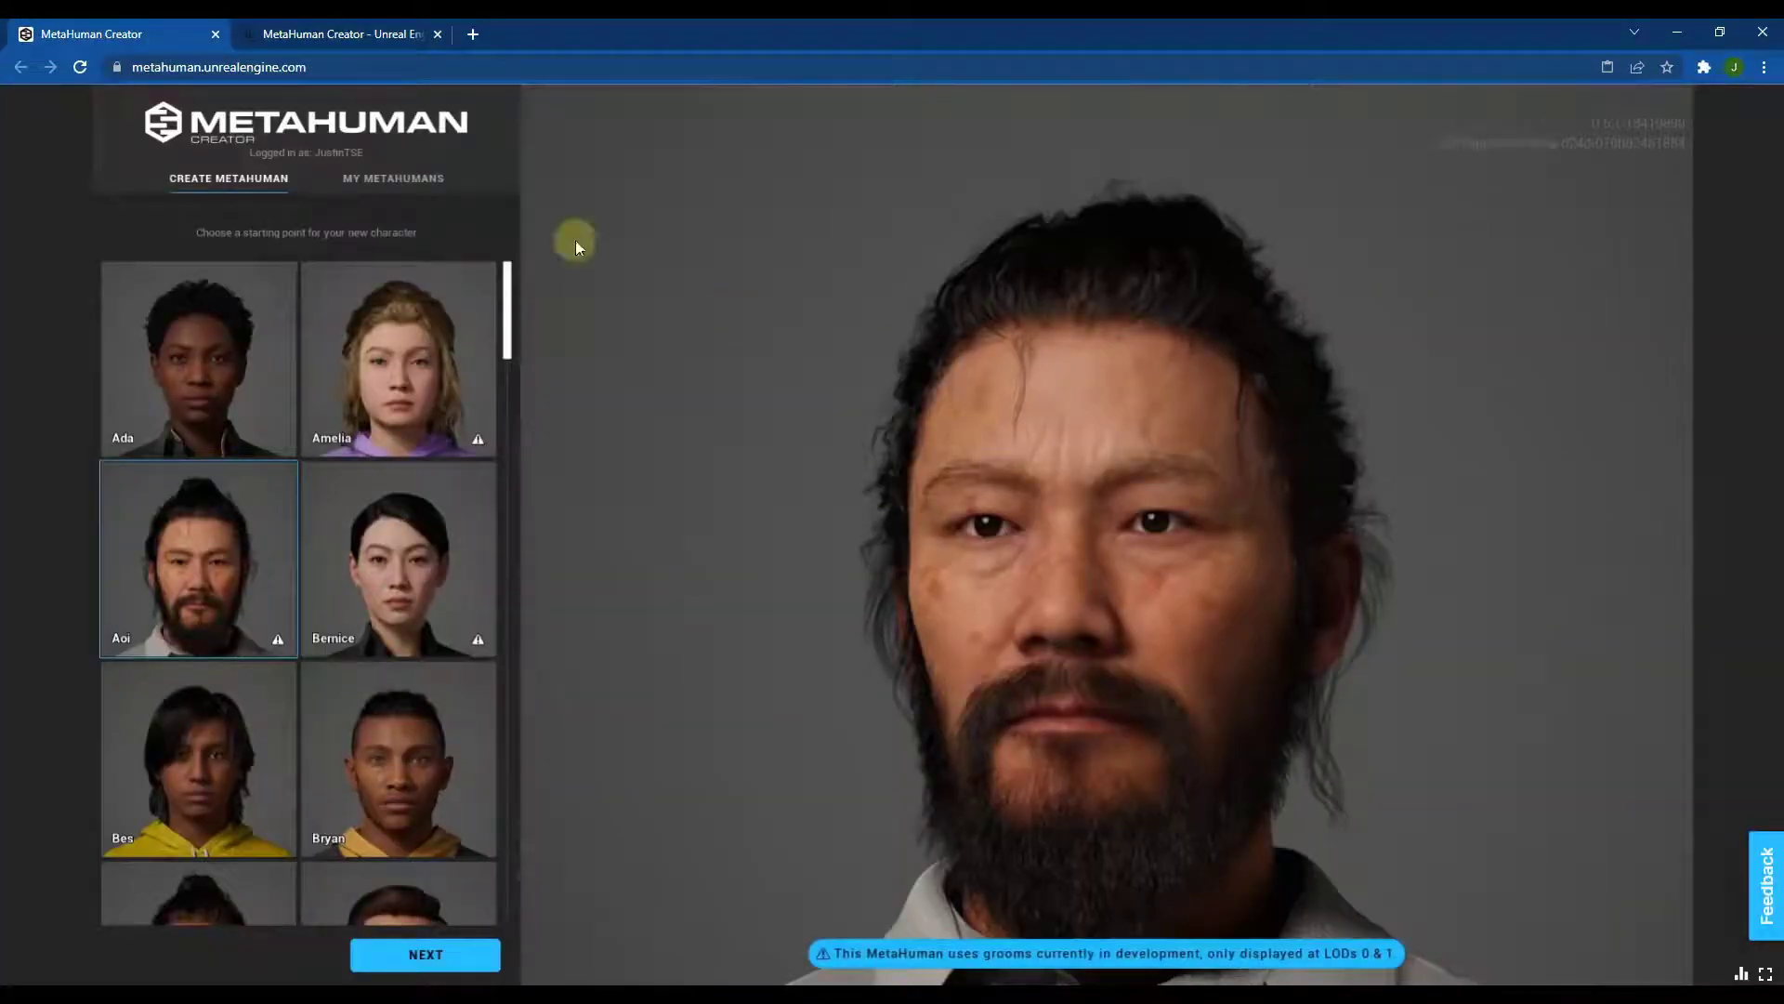
pyautogui.click(415, 35)
pyautogui.scroll(-5, 934, 554)
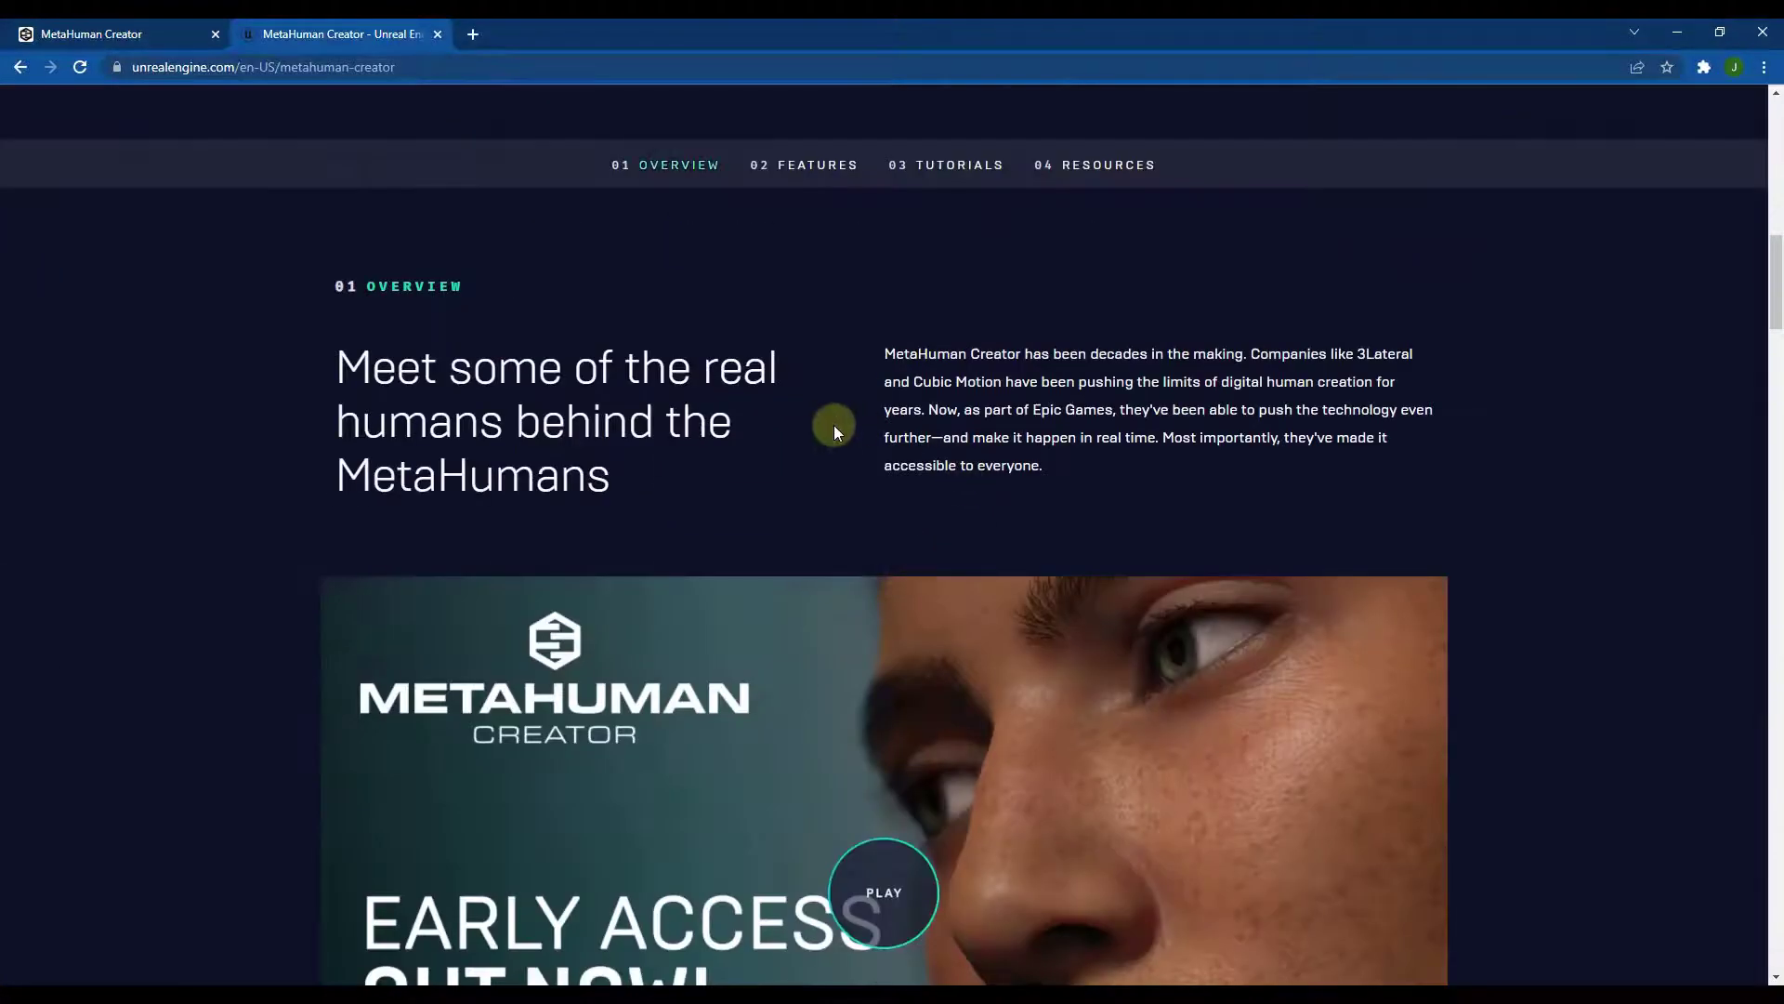
pyautogui.scroll(-10, 262, 427)
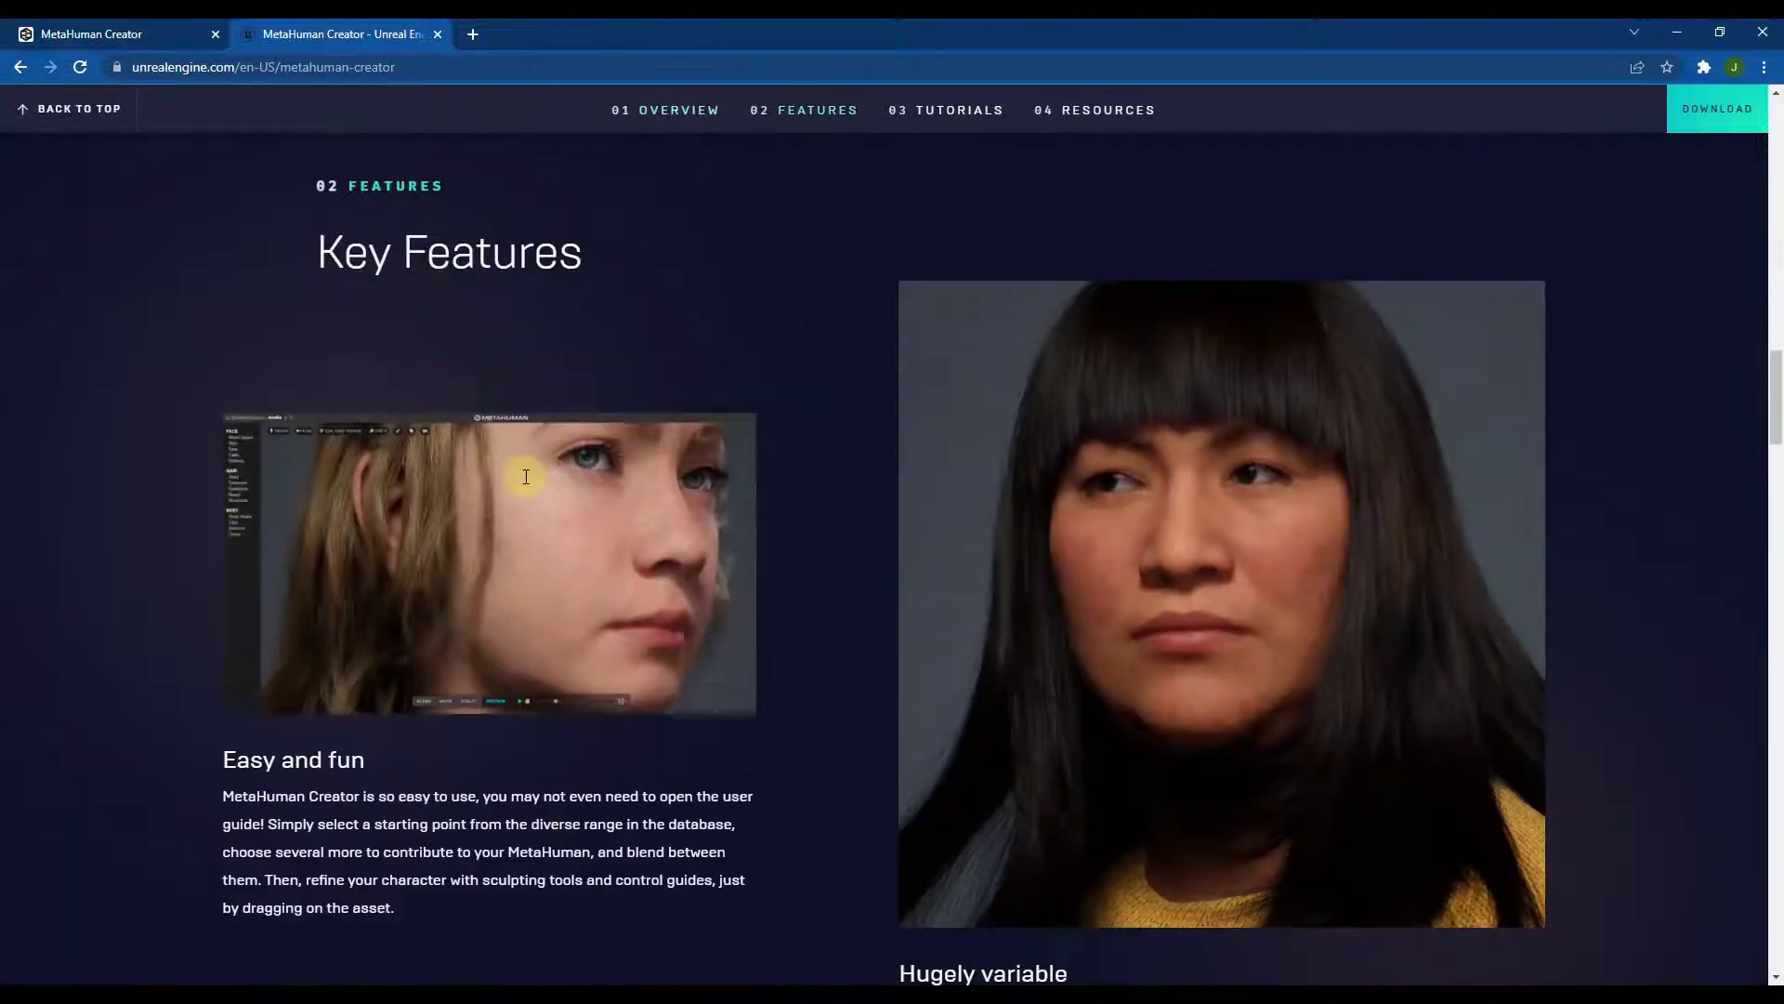
pyautogui.scroll(-15, 621, 550)
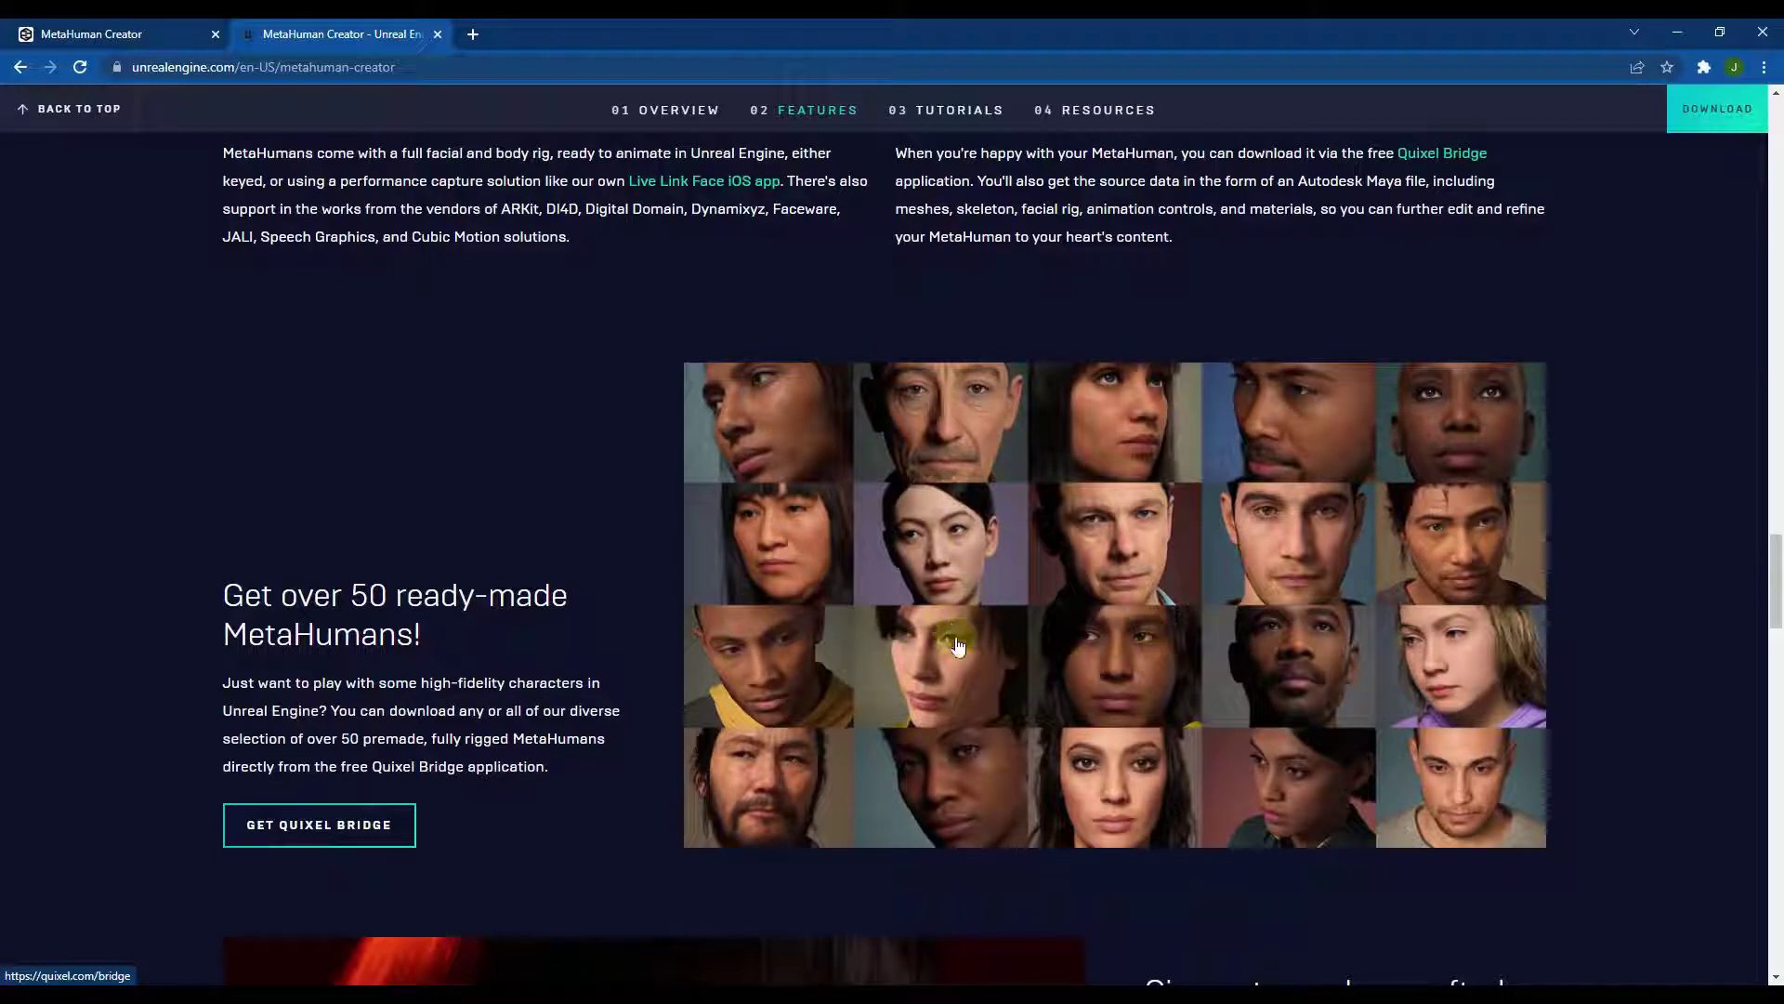
pyautogui.scroll(-1, 691, 494)
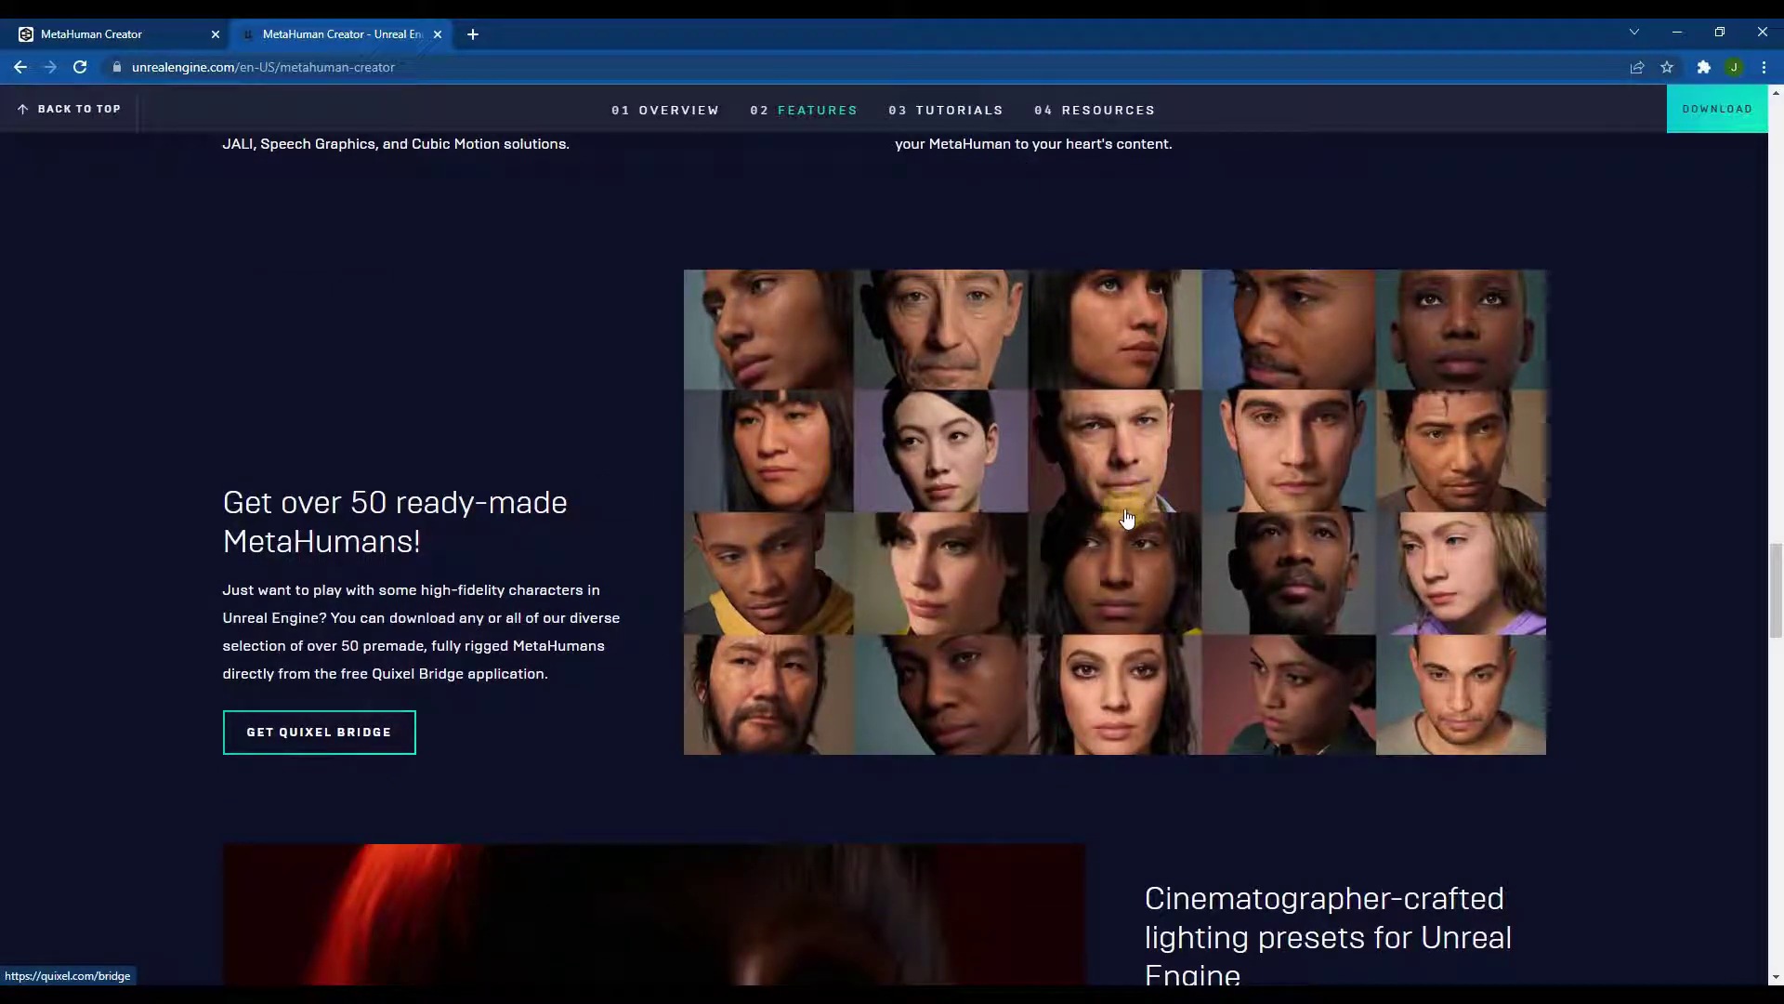
pyautogui.scroll(-7, 1162, 493)
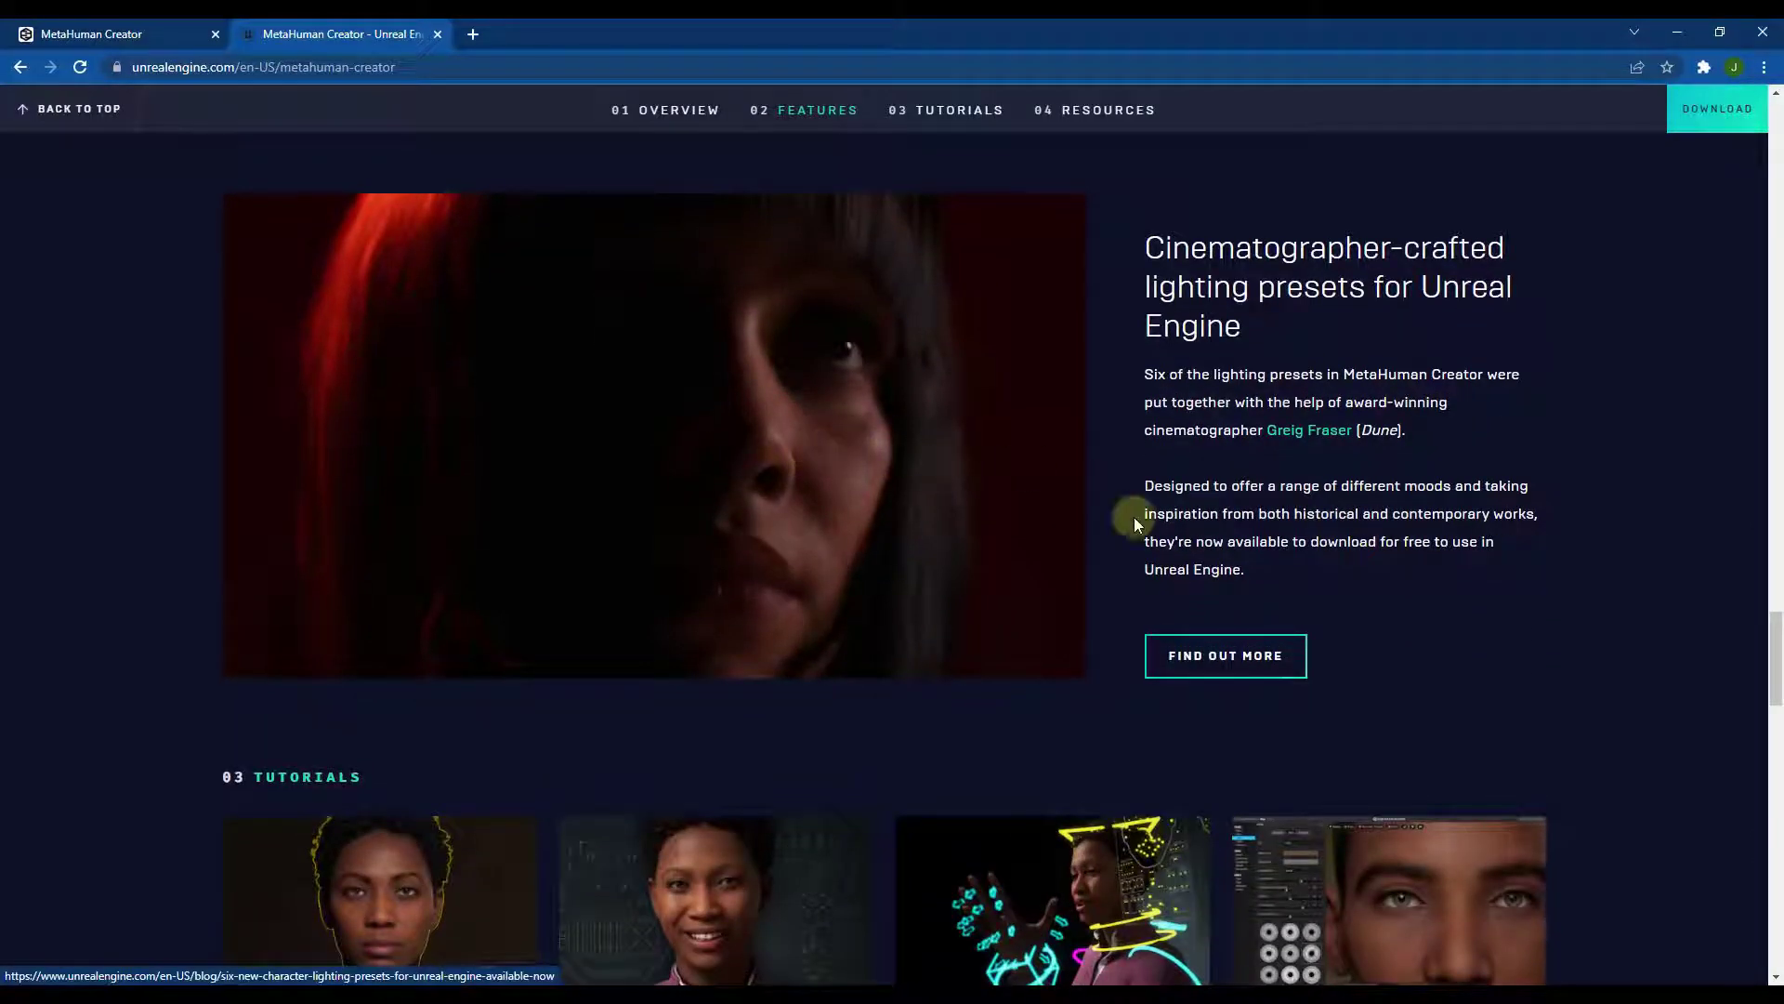
pyautogui.scroll(-2, 1208, 650)
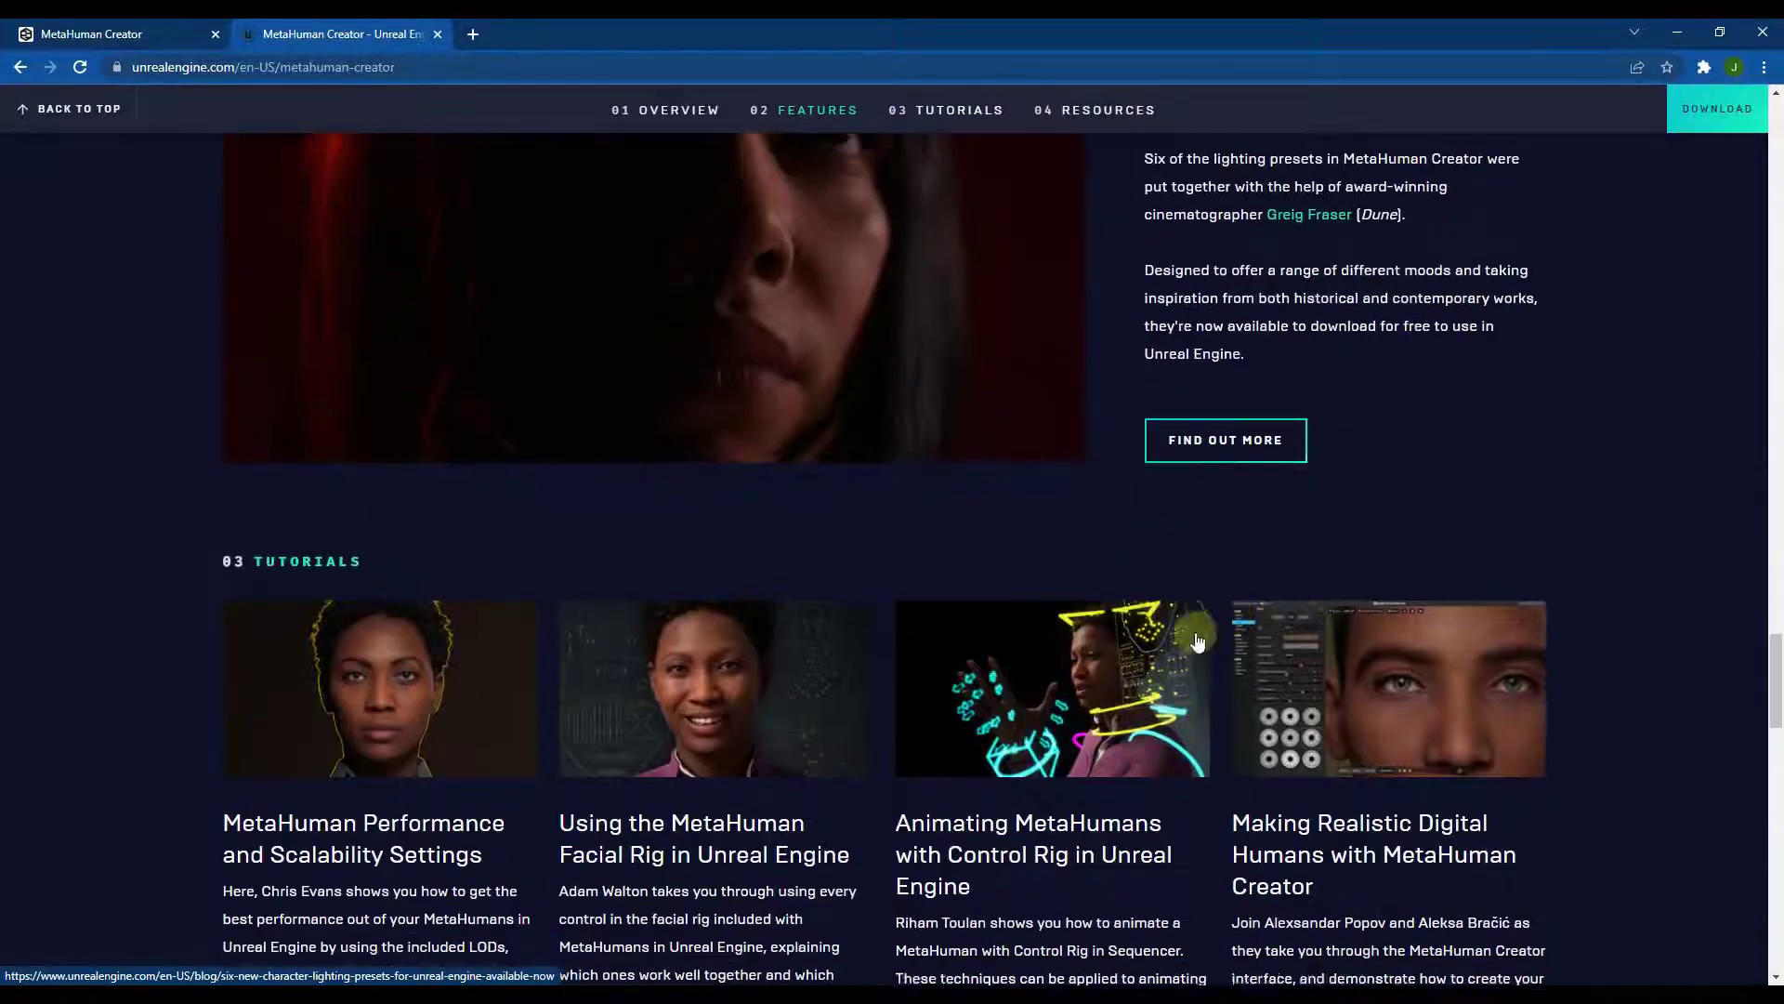
pyautogui.scroll(-2, 1198, 642)
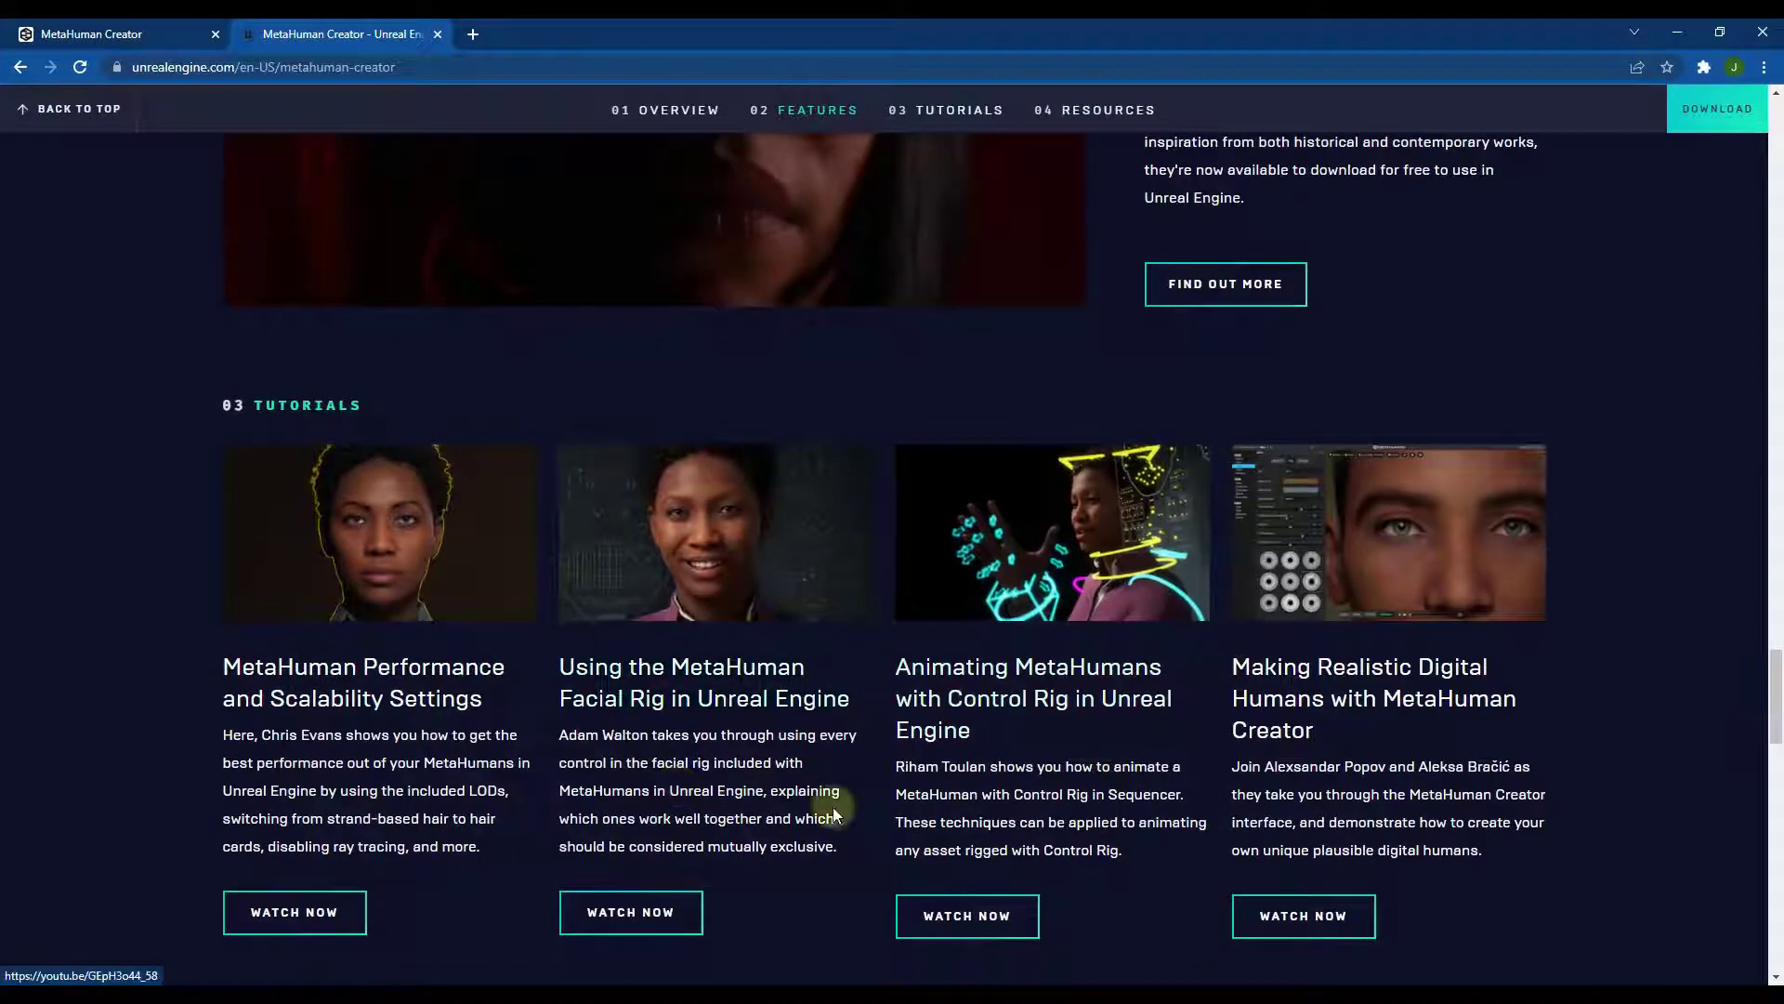
pyautogui.scroll(-3, 1019, 594)
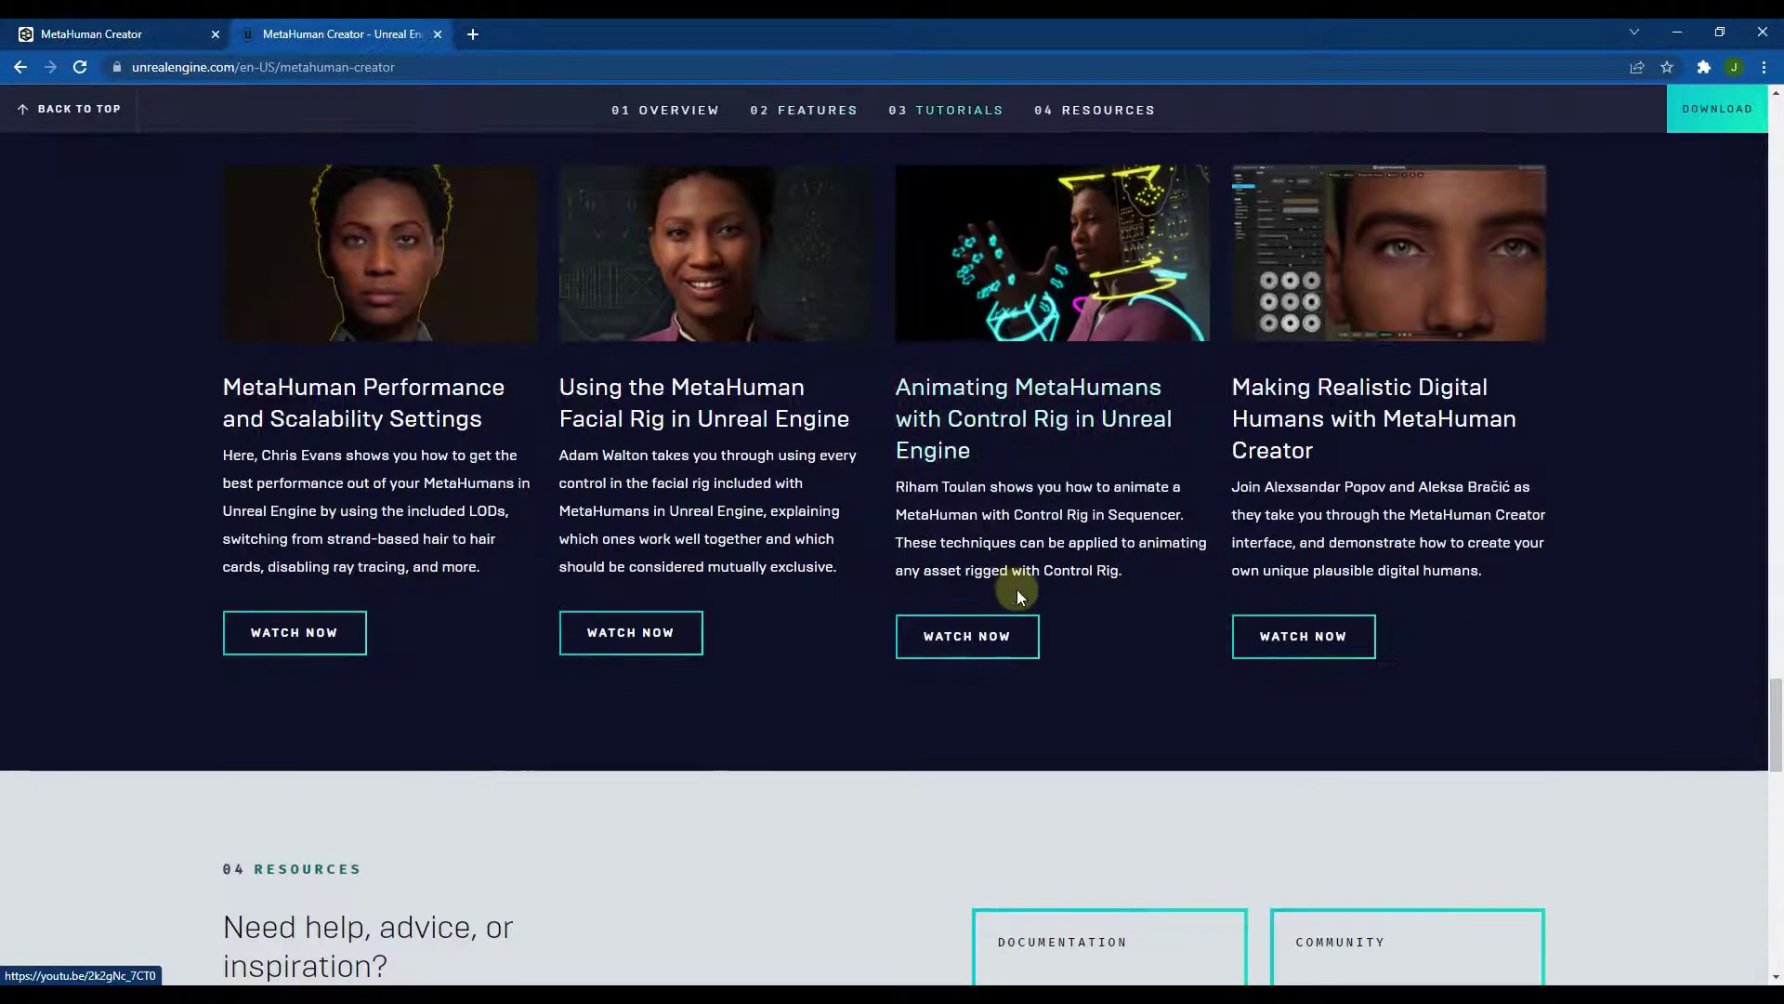
pyautogui.scroll(-3, 985, 591)
pyautogui.scroll(15, 957, 558)
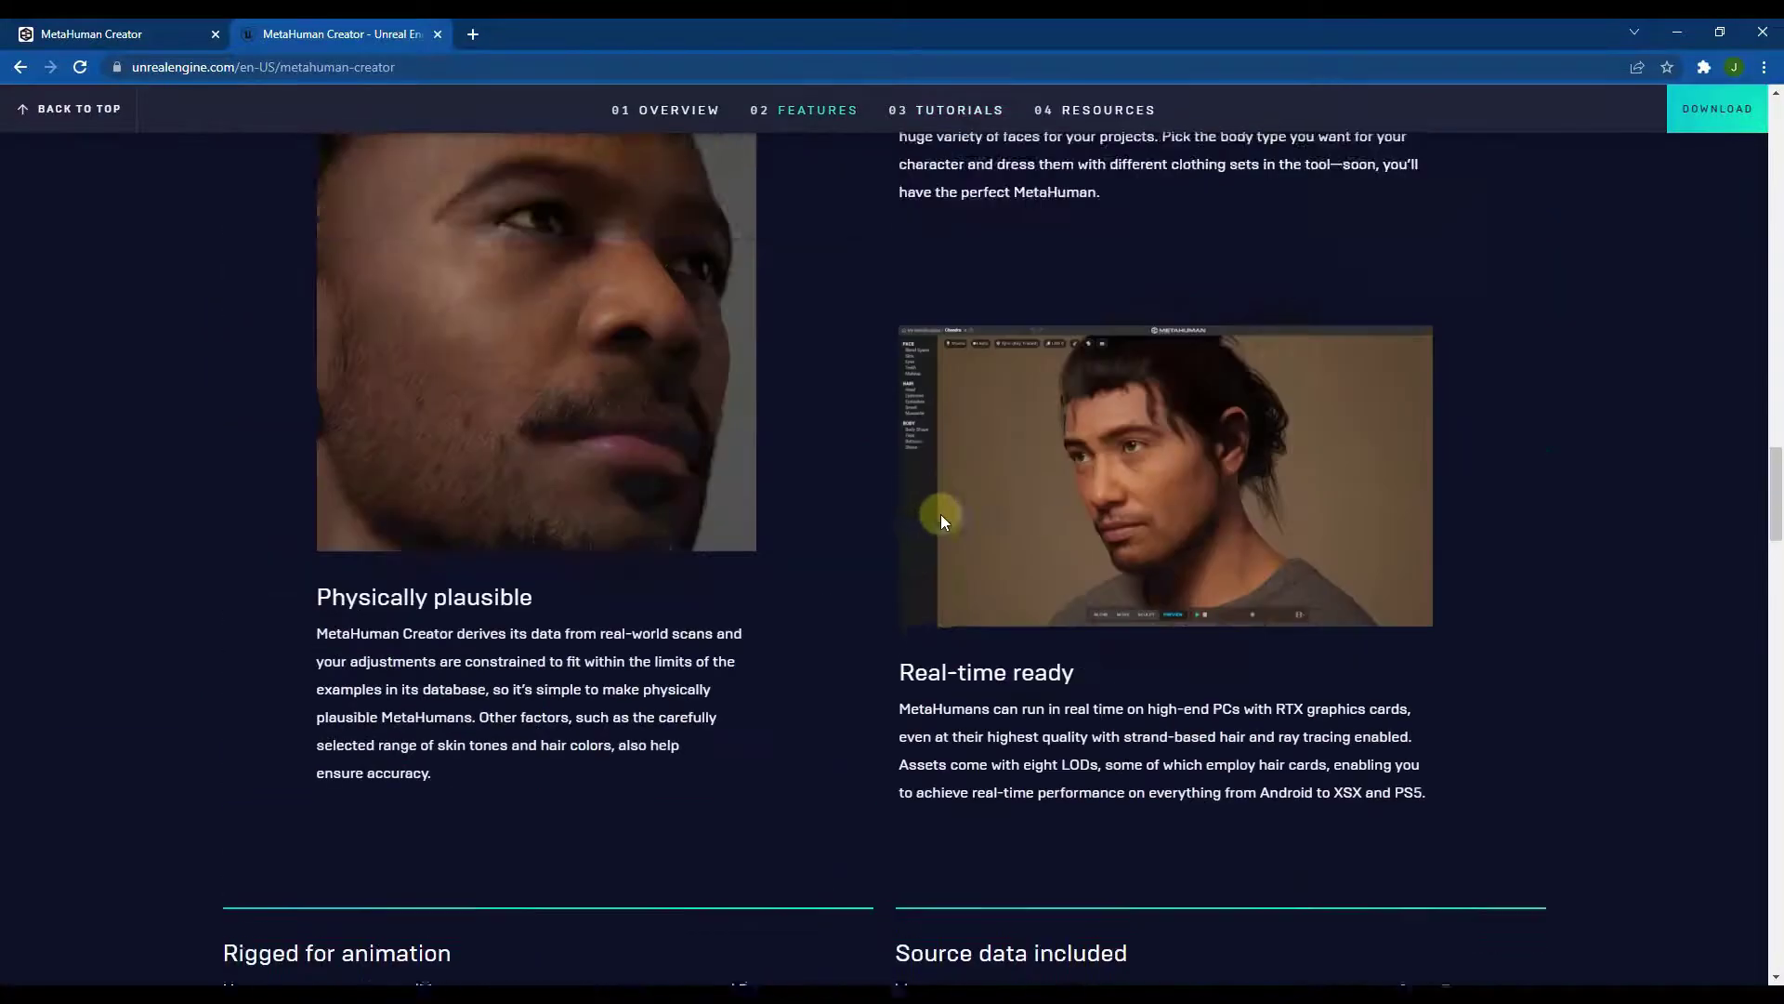
pyautogui.scroll(20, 941, 515)
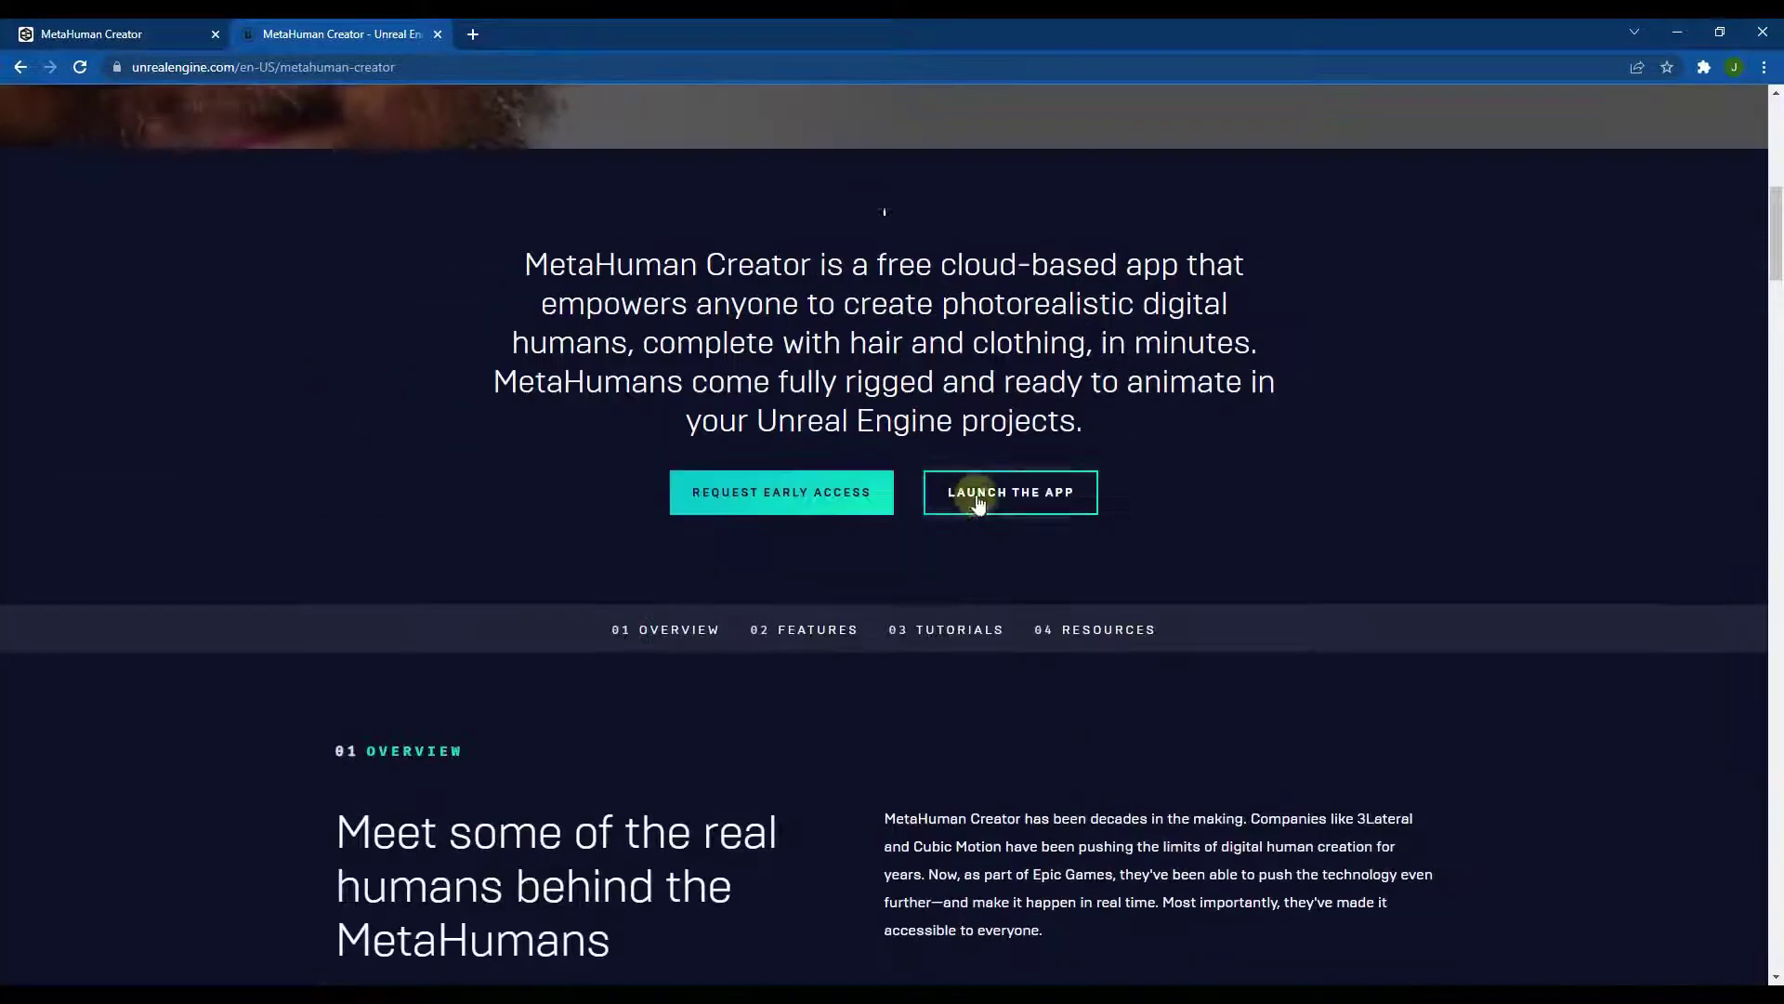
# - Launch MetaHuman Creator and toggle the streaming statistics panel on and off
pyautogui.click(979, 501)
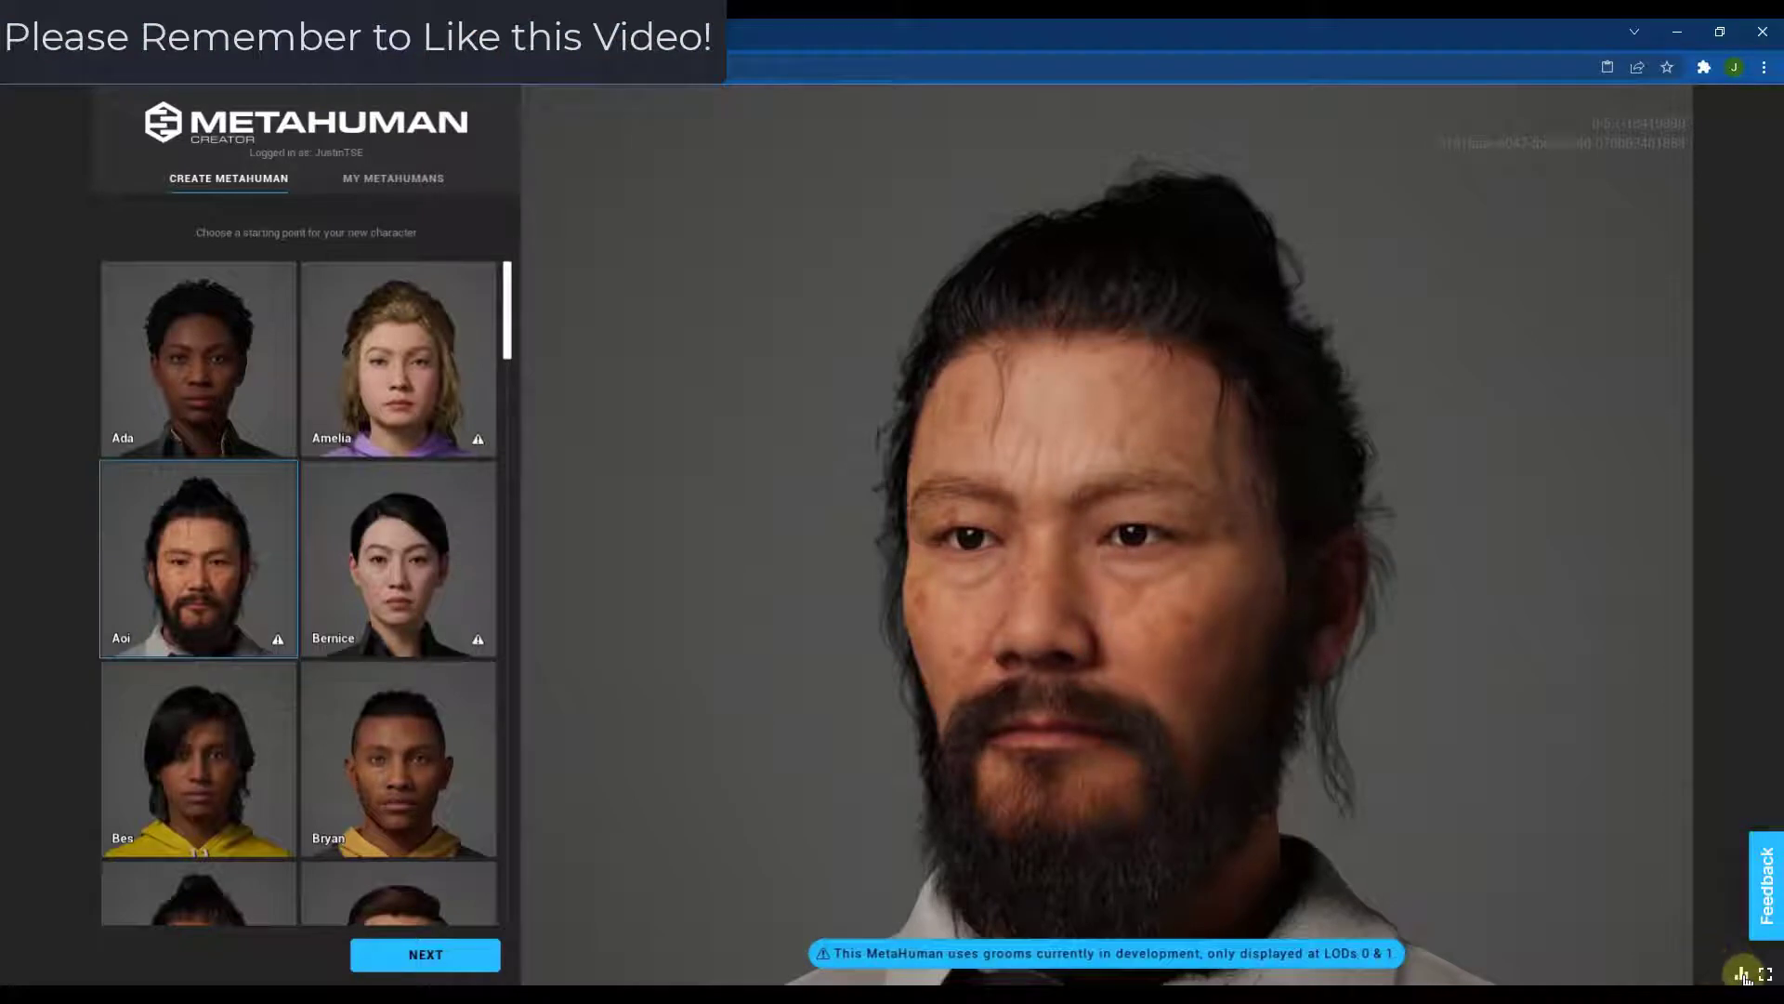
pyautogui.click(1743, 975)
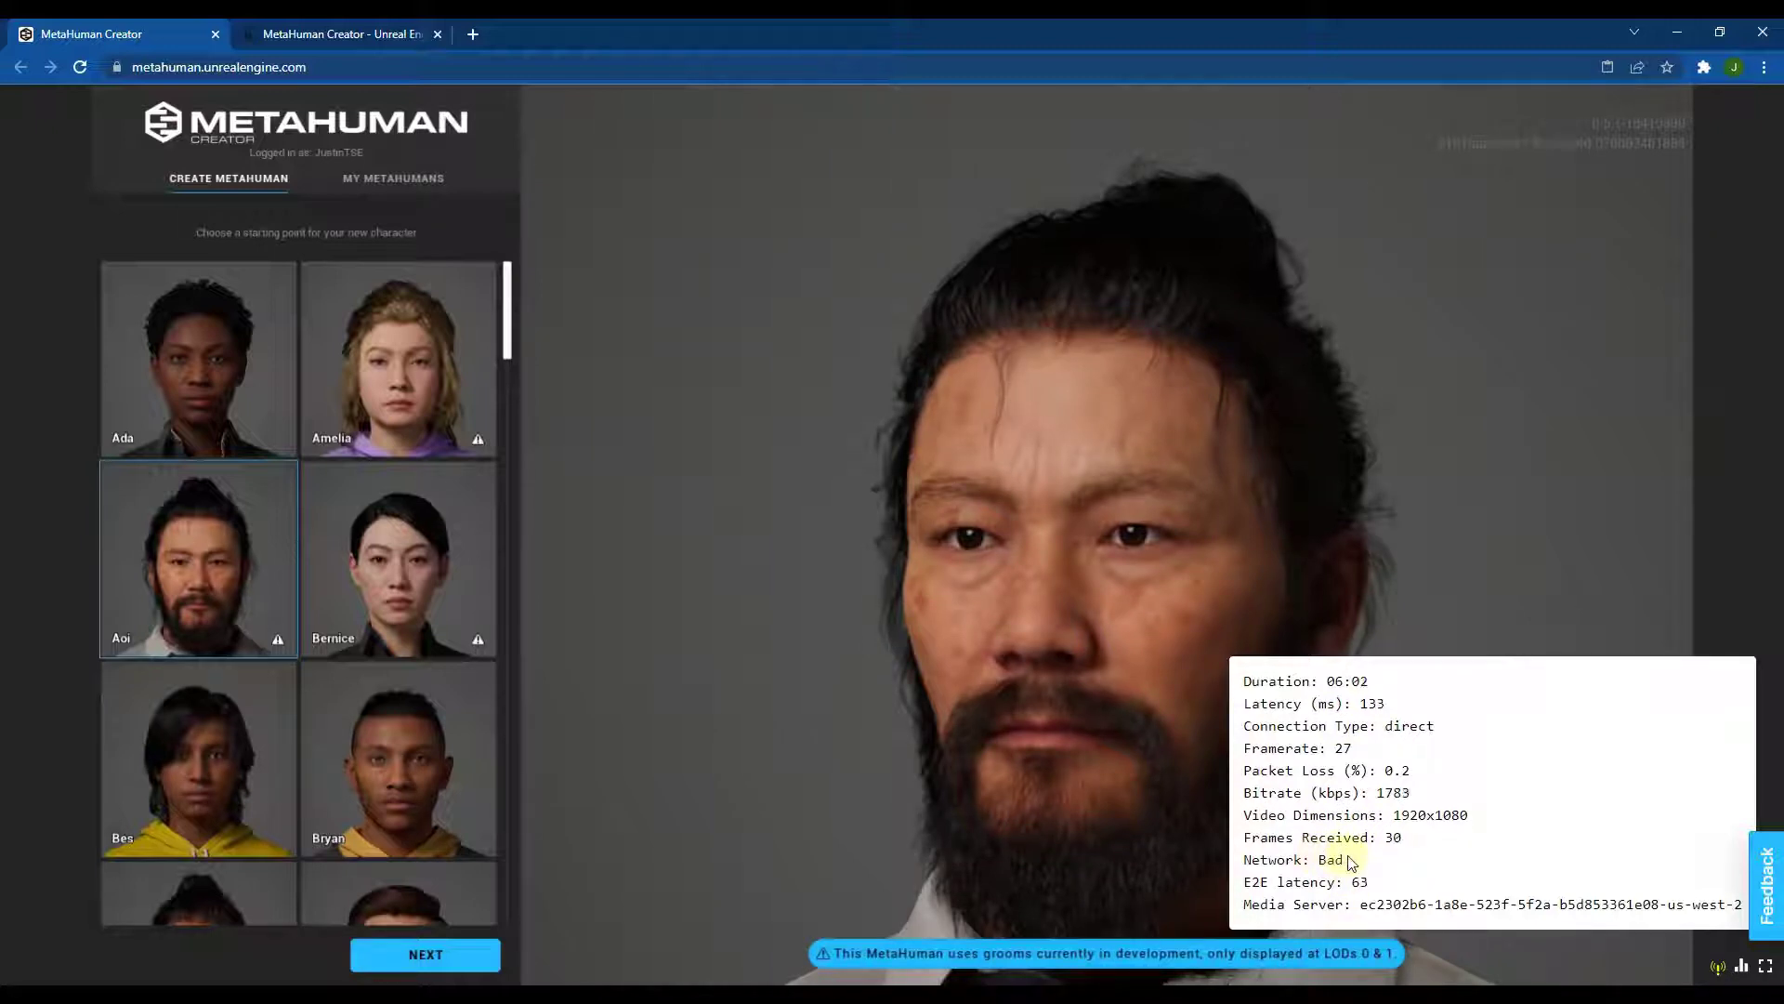
pyautogui.click(1740, 973)
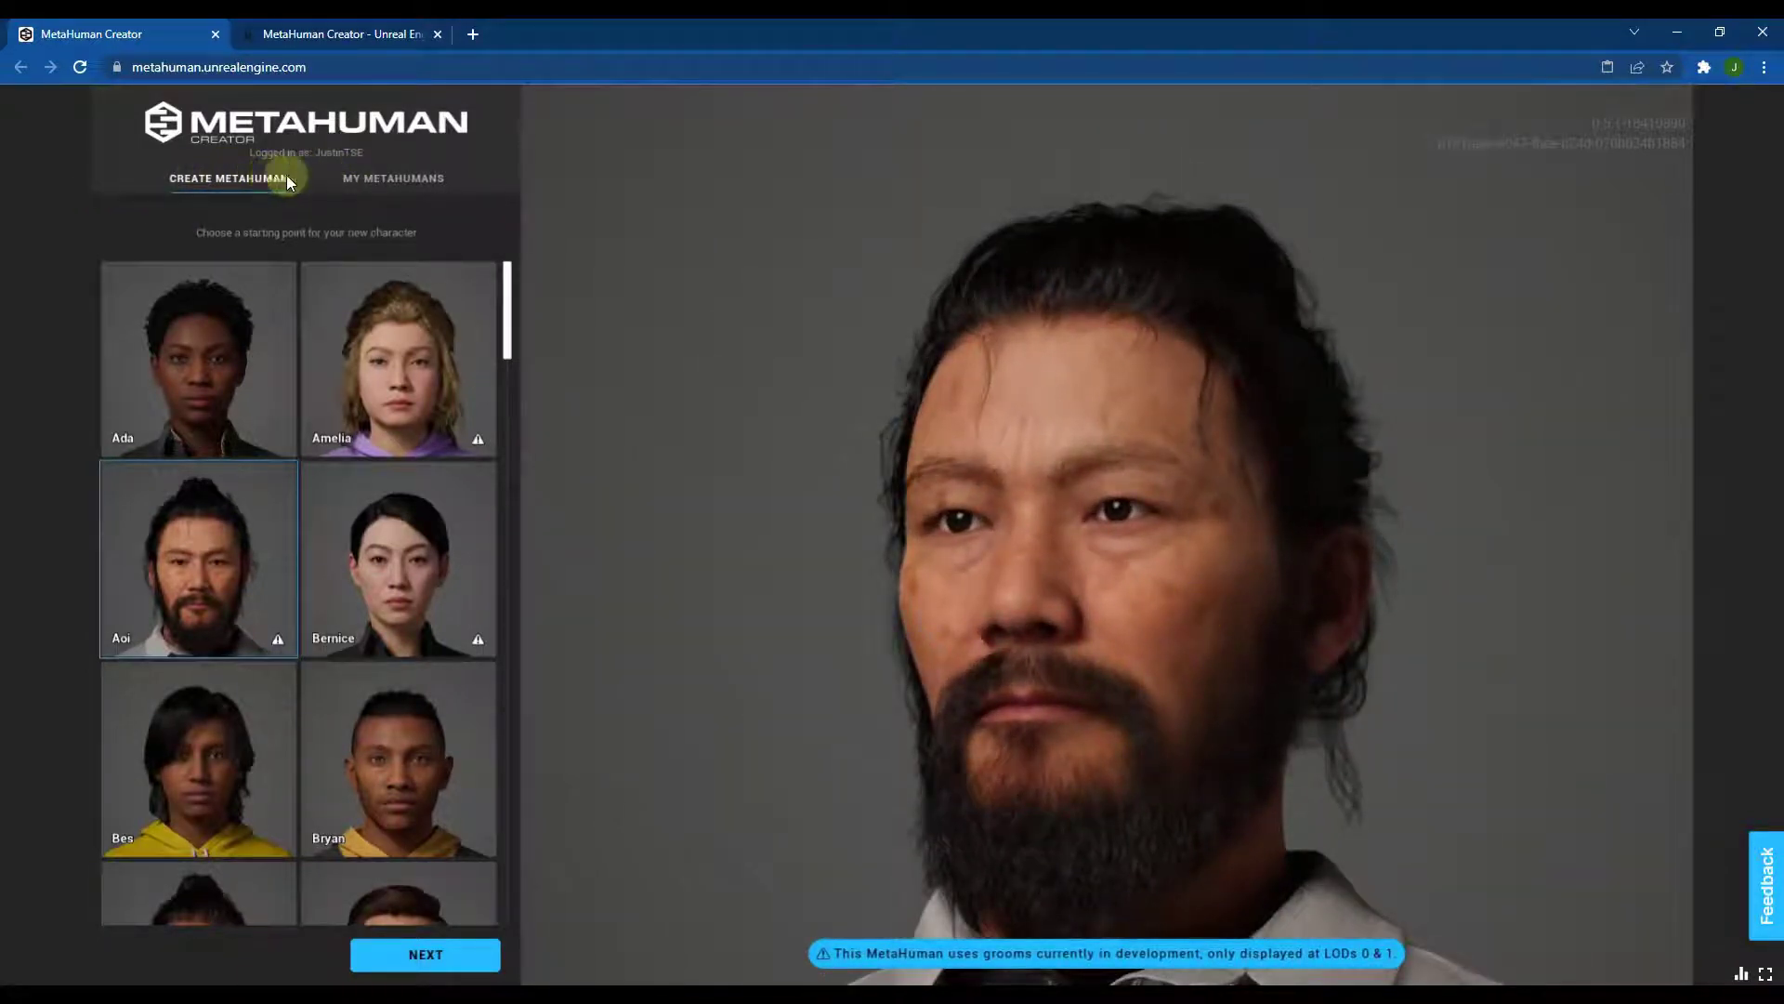
# - Glance at My MetaHumans, then choose the Myles preset under Create MetaHuman and continue
pyautogui.click(395, 179)
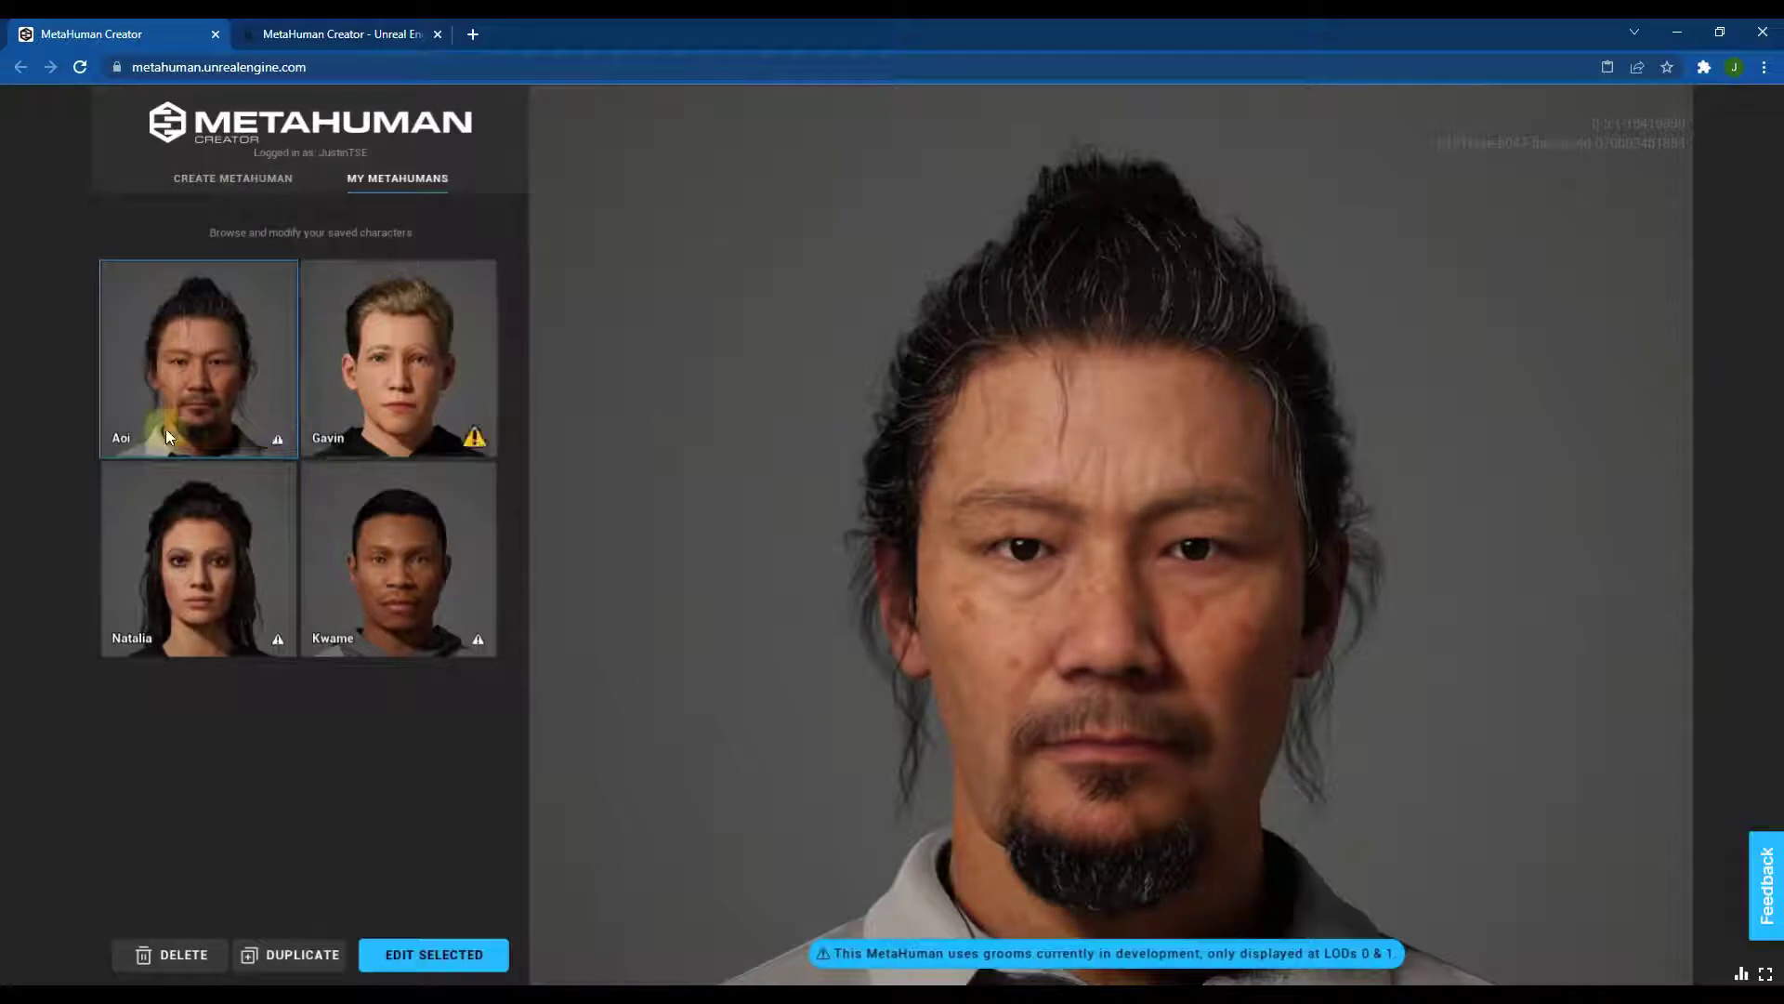
pyautogui.click(223, 177)
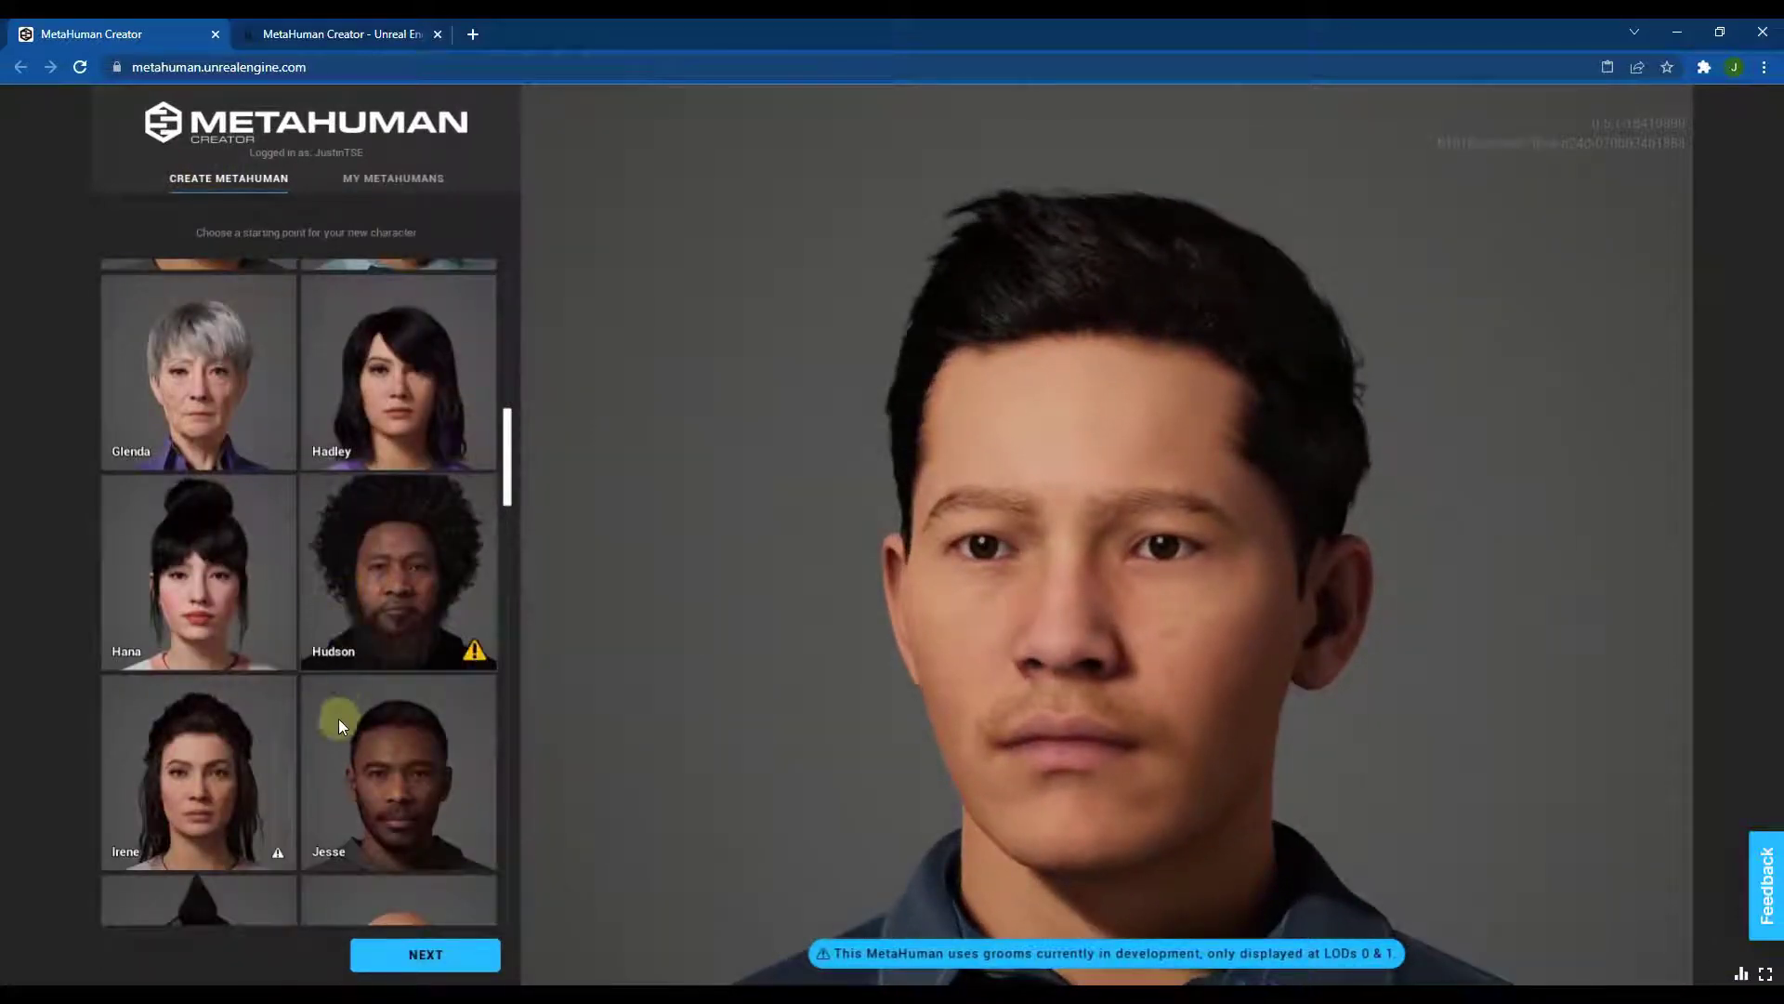
pyautogui.click(416, 955)
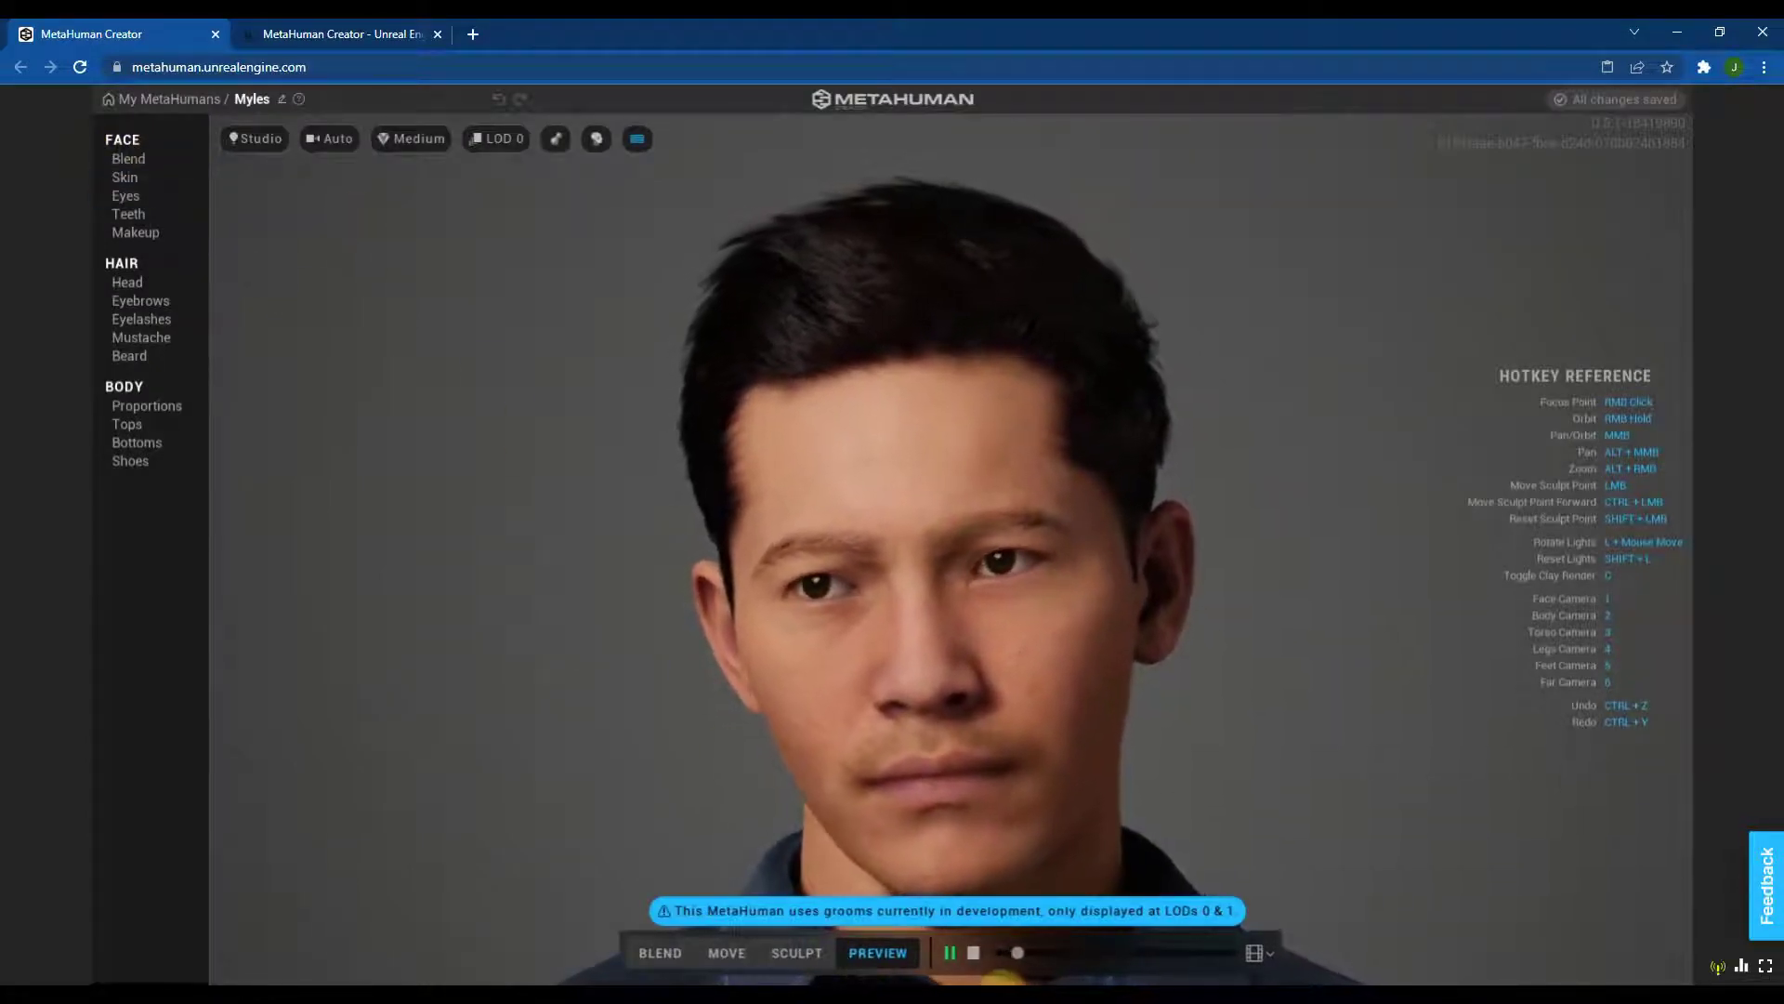
# - Pause the preview and set skin Texture to about 0.33, Contrast 0.62, Roughness 0.35
pyautogui.click(132, 159)
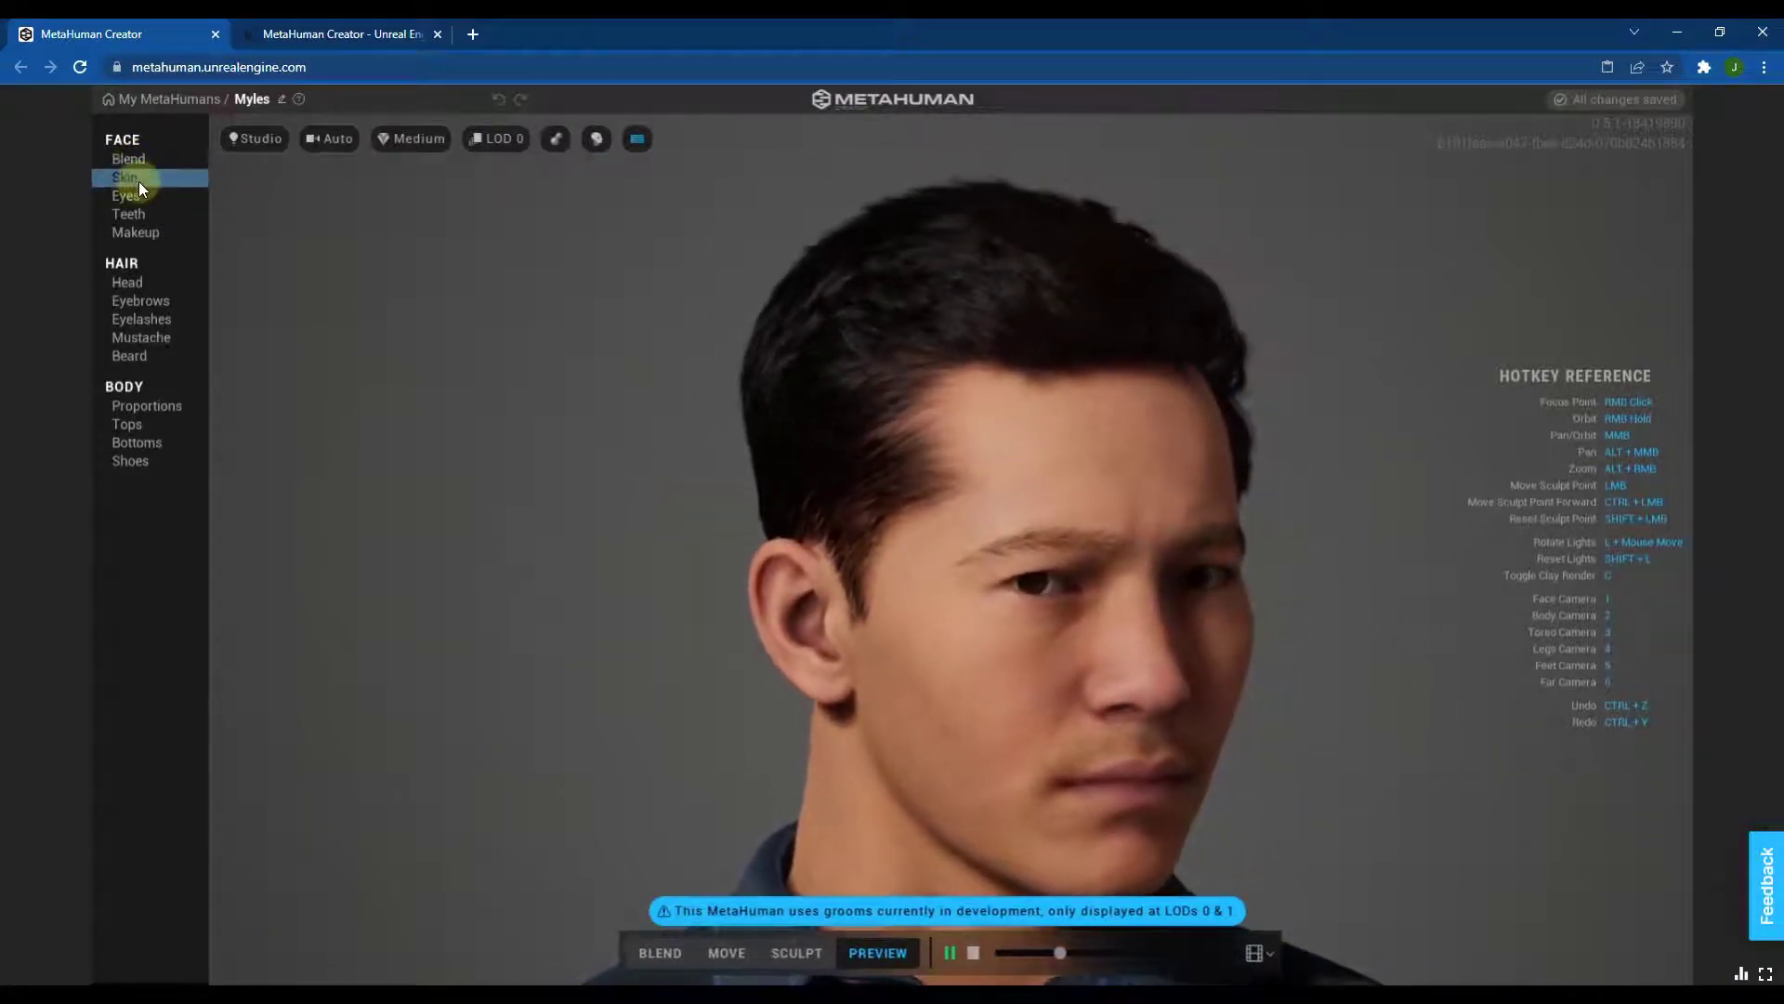
pyautogui.click(125, 182)
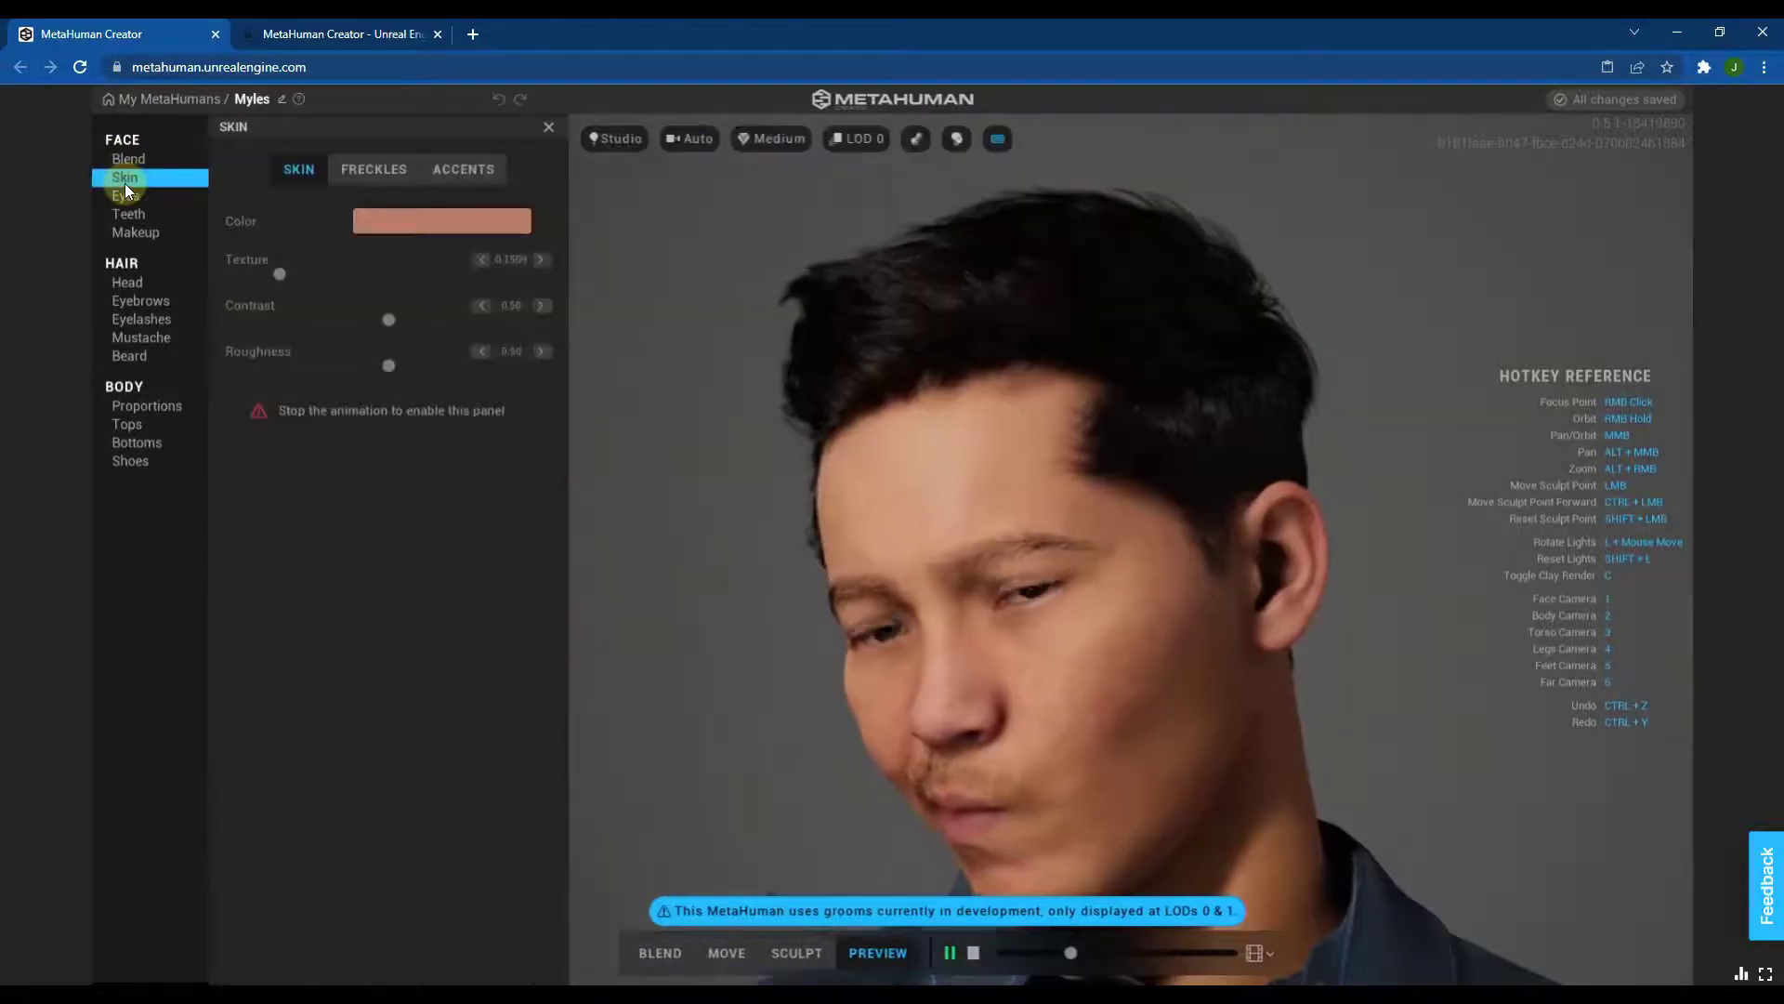
pyautogui.click(410, 223)
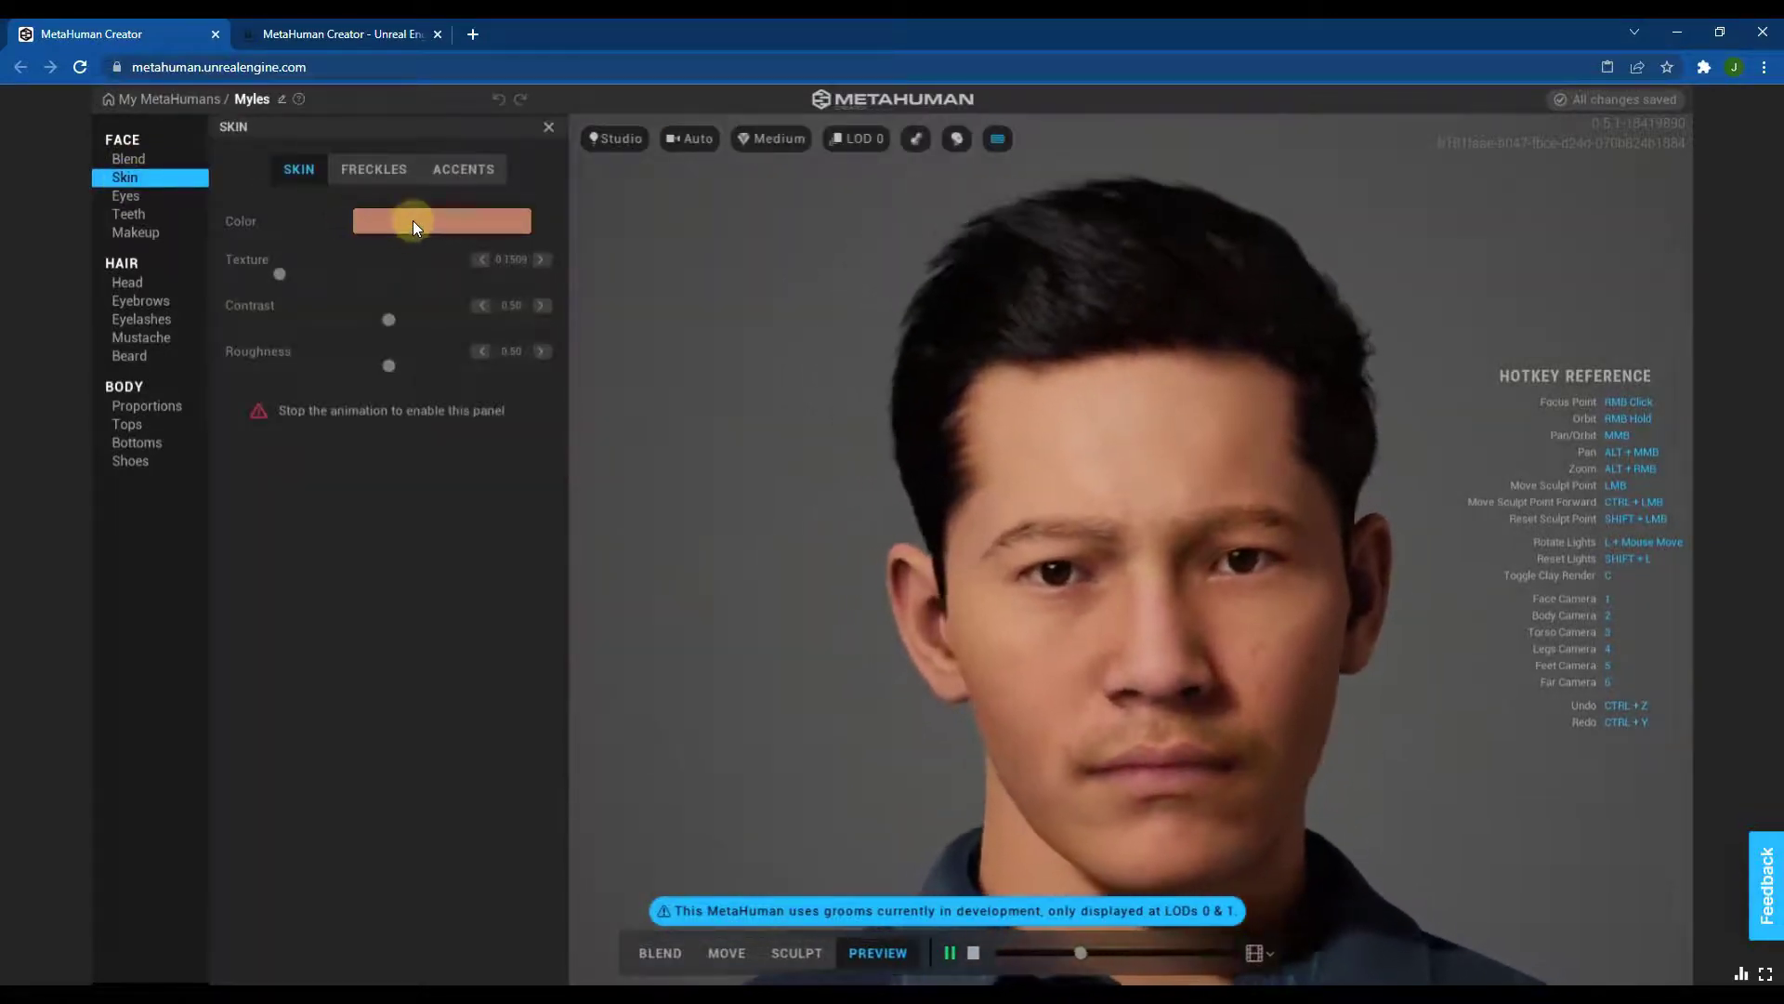
pyautogui.click(973, 953)
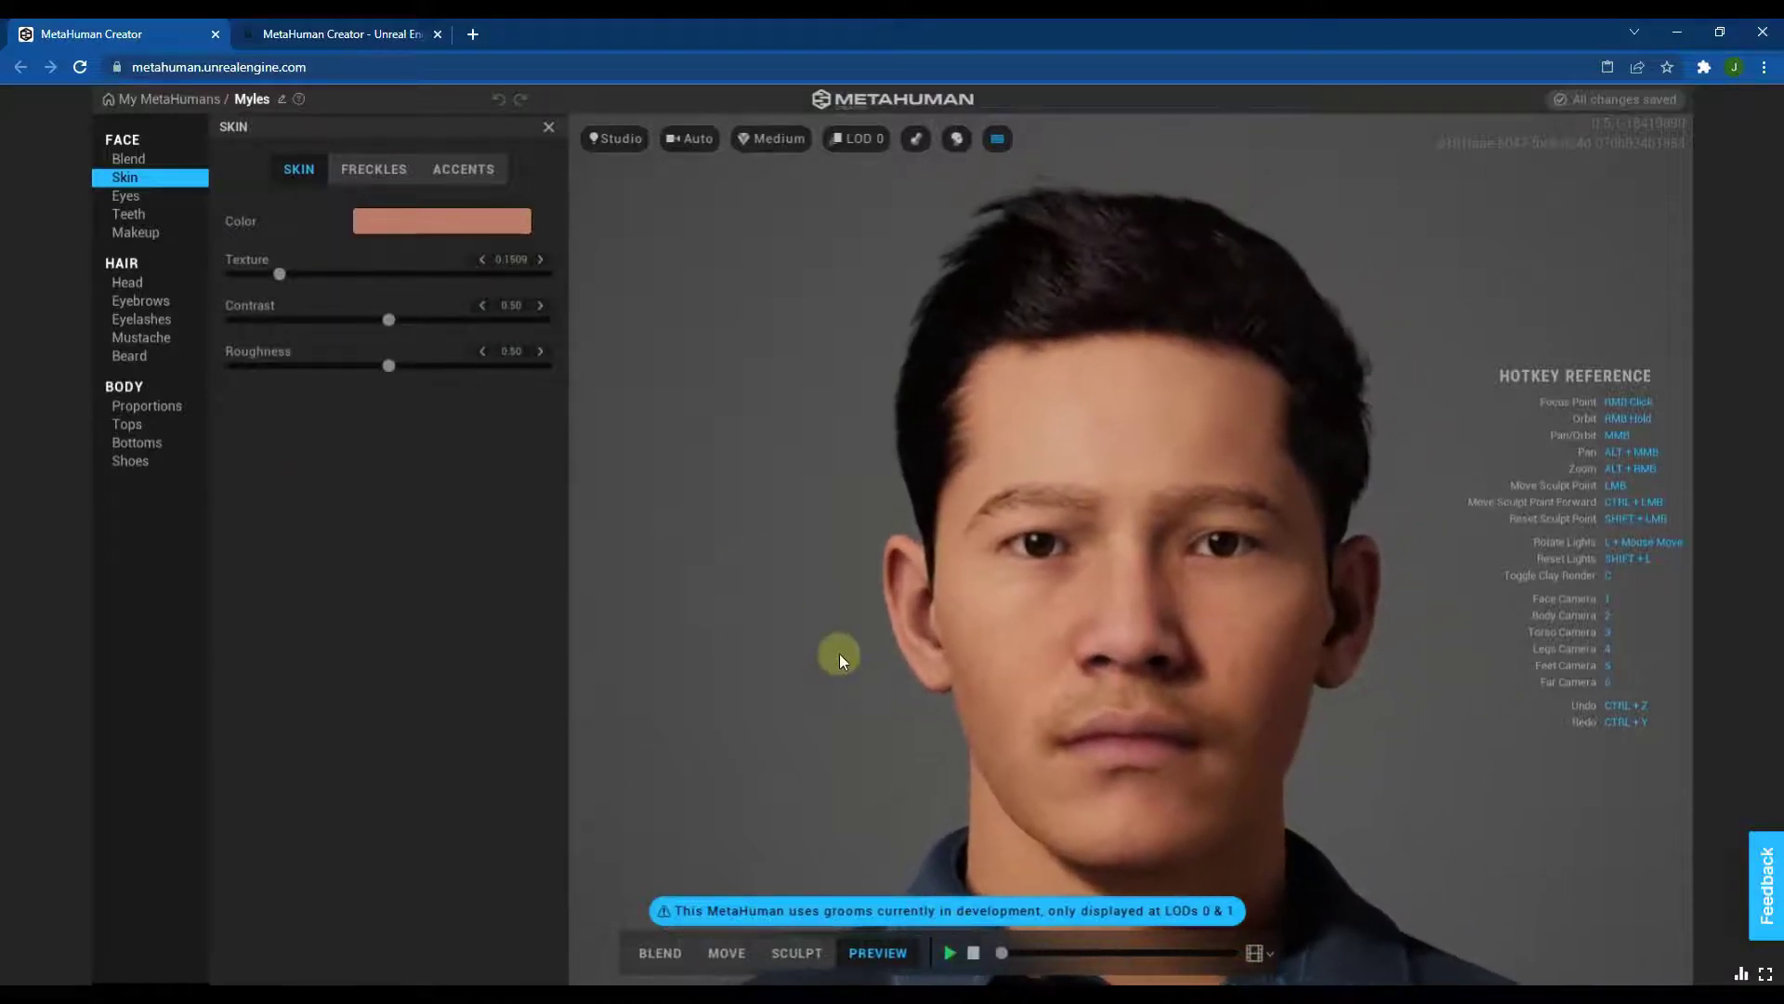
pyautogui.moveTo(278, 279)
pyautogui.mouseDown()
pyautogui.moveTo(358, 278)
pyautogui.moveTo(299, 279)
pyautogui.mouseUp()
pyautogui.moveTo(438, 325); pyautogui.dragTo(340, 327)
pyautogui.moveTo(474, 333); pyautogui.dragTo(342, 368)
# - Lighten the skin colour to a peach tone and review the Freckles and Accents options
pyautogui.click(405, 216)
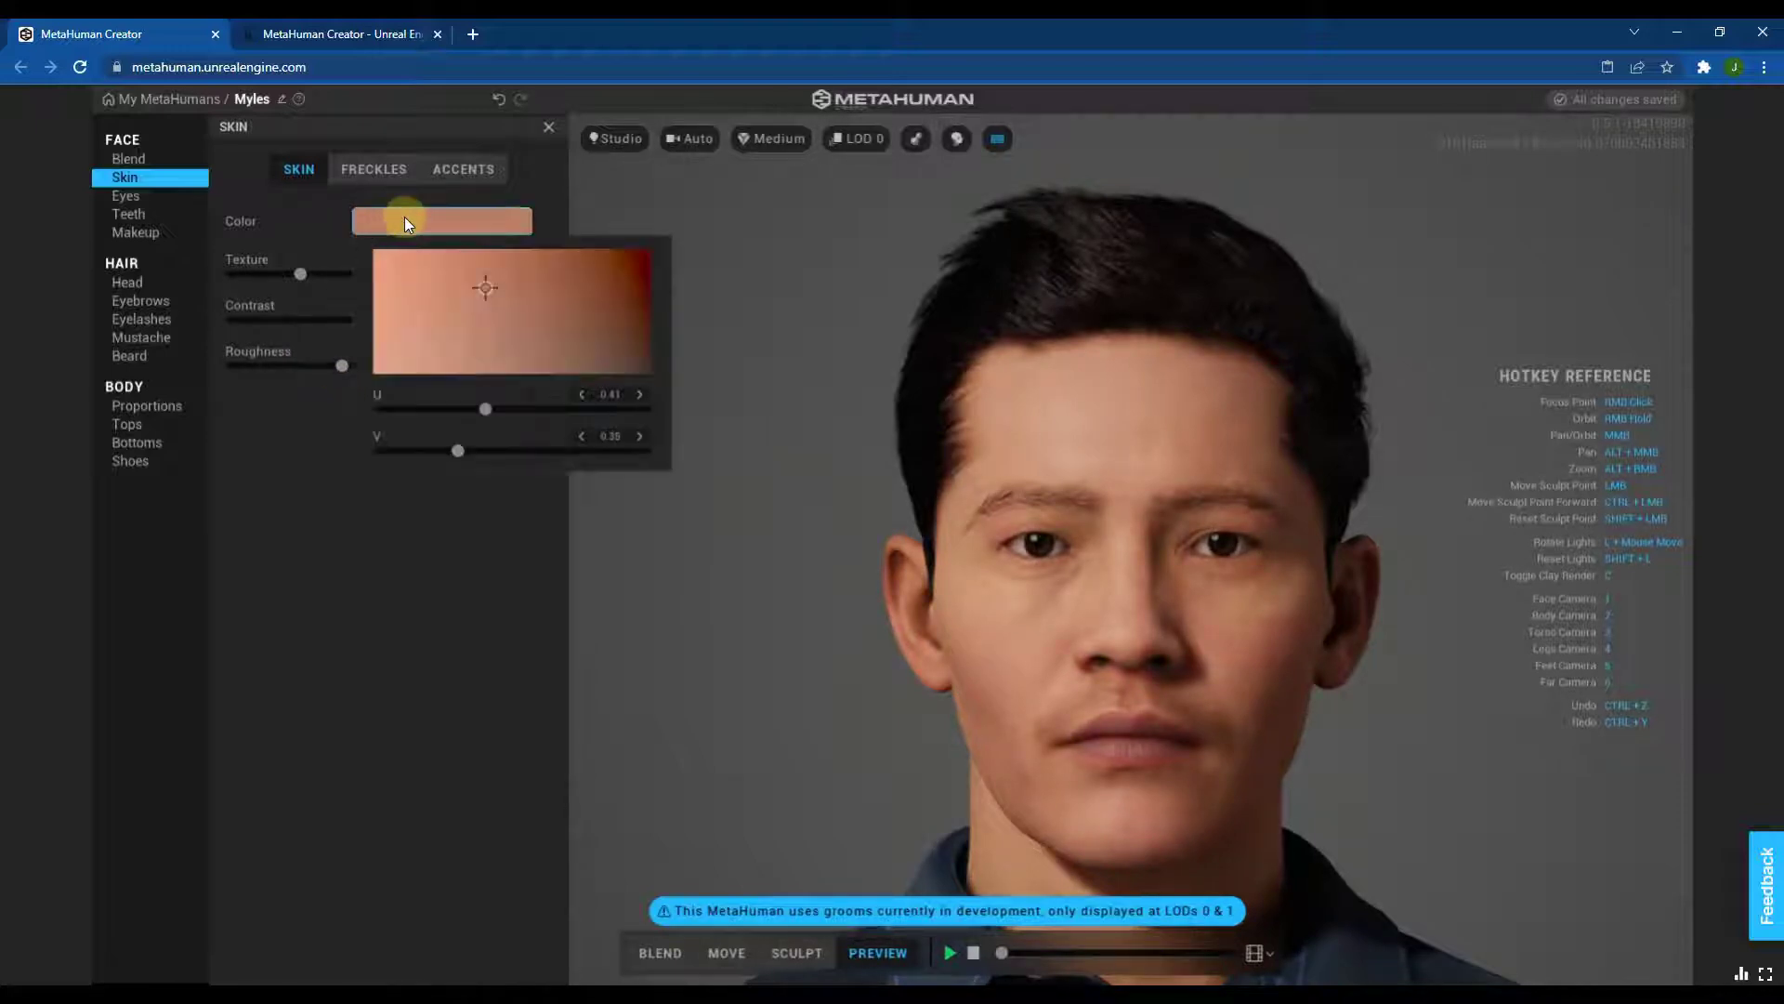
pyautogui.moveTo(444, 283)
pyautogui.mouseDown()
pyautogui.moveTo(567, 294)
pyautogui.moveTo(483, 332)
pyautogui.moveTo(504, 281)
pyautogui.moveTo(506, 332)
pyautogui.moveTo(499, 288)
pyautogui.moveTo(493, 319)
pyautogui.moveTo(517, 337)
pyautogui.moveTo(507, 321)
pyautogui.mouseUp()
pyautogui.click(443, 532)
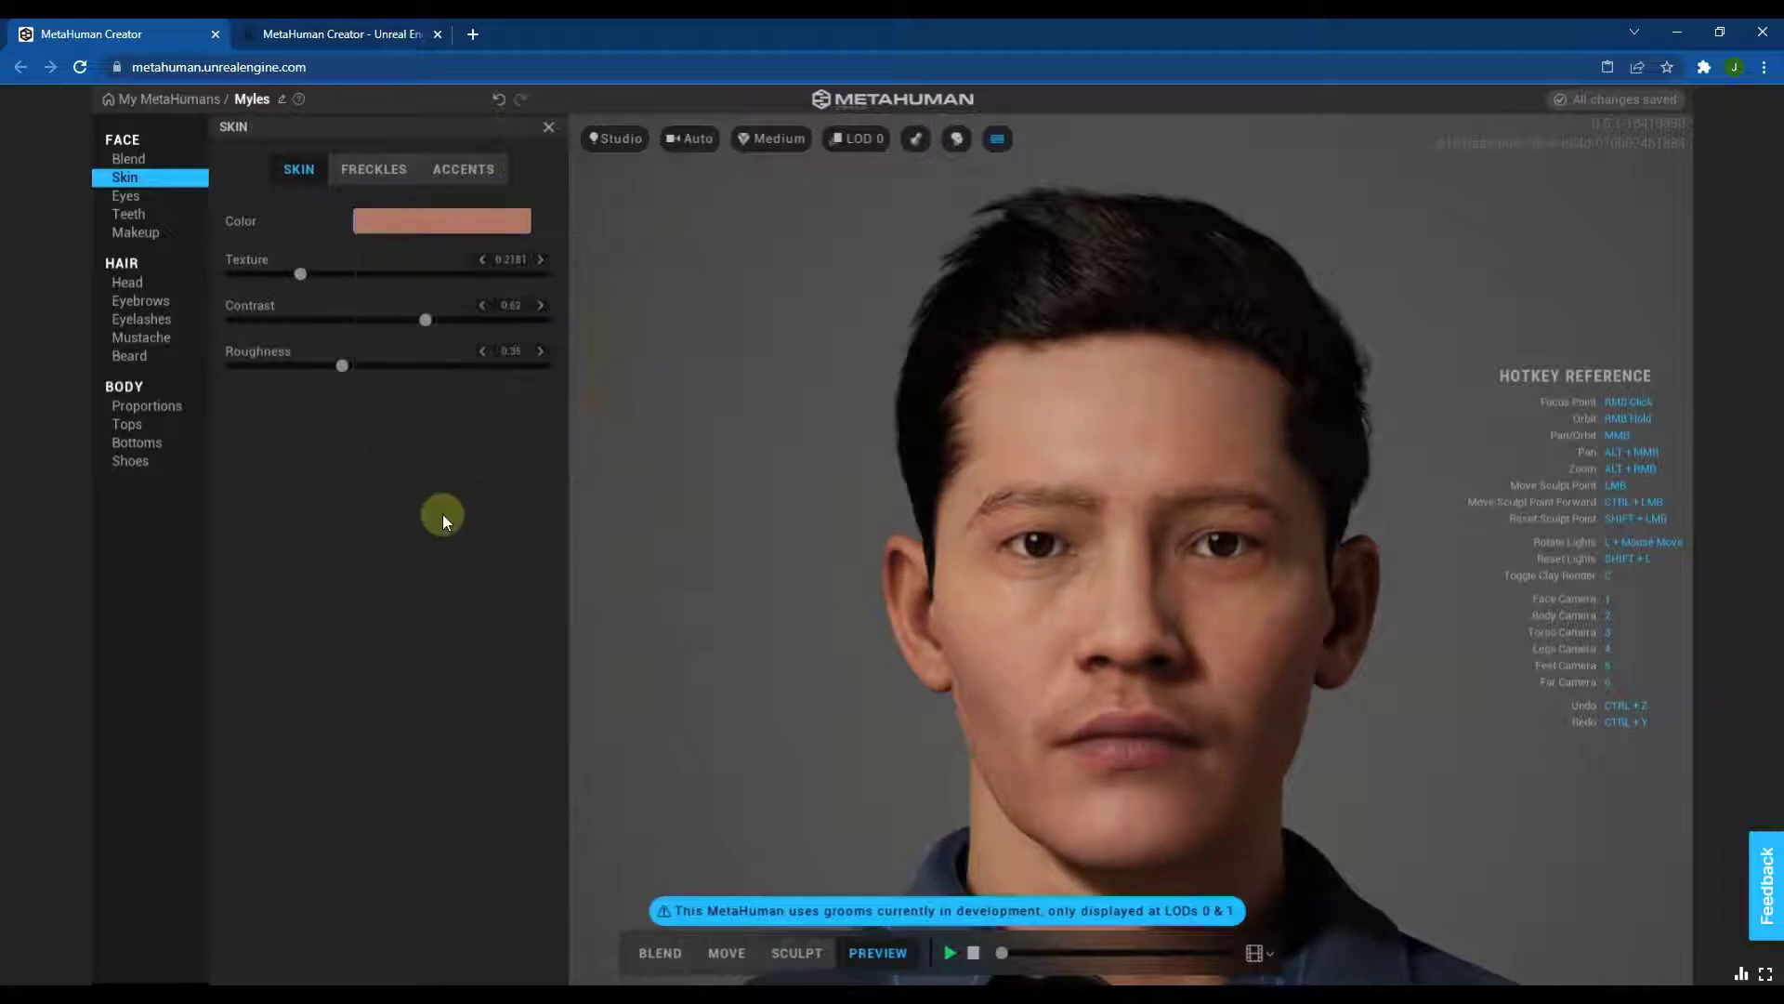
pyautogui.click(381, 175)
pyautogui.click(444, 167)
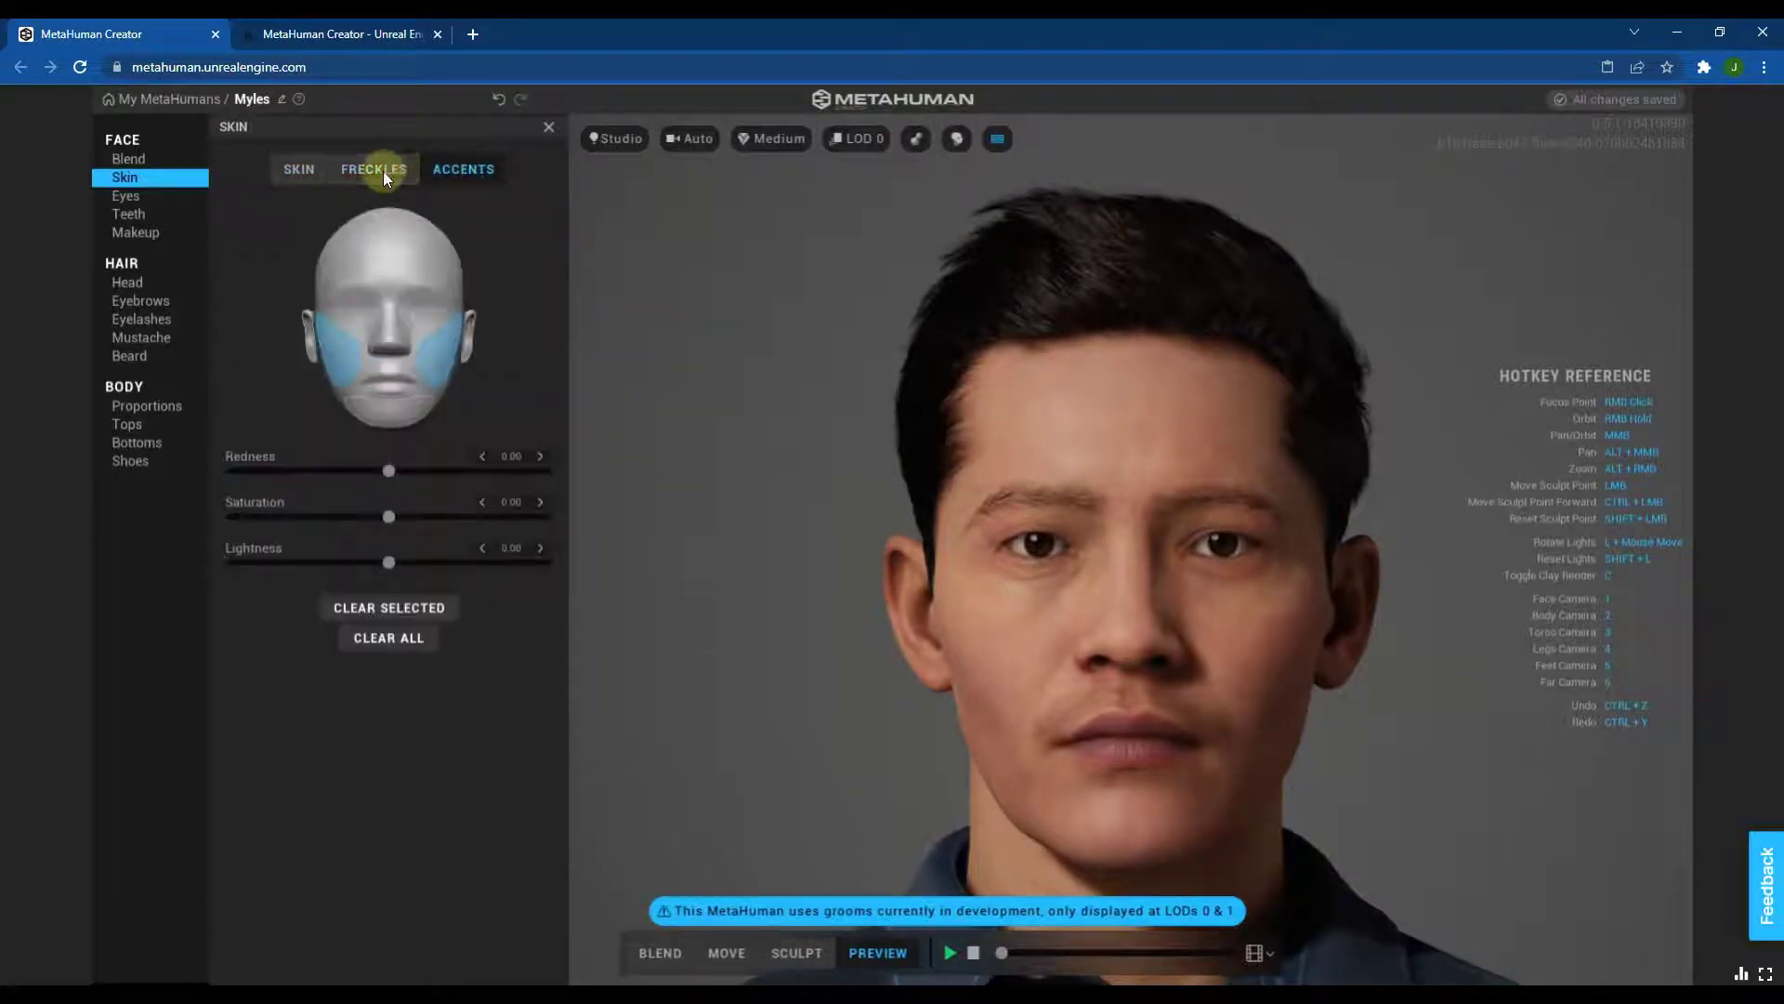
pyautogui.click(295, 171)
pyautogui.click(143, 197)
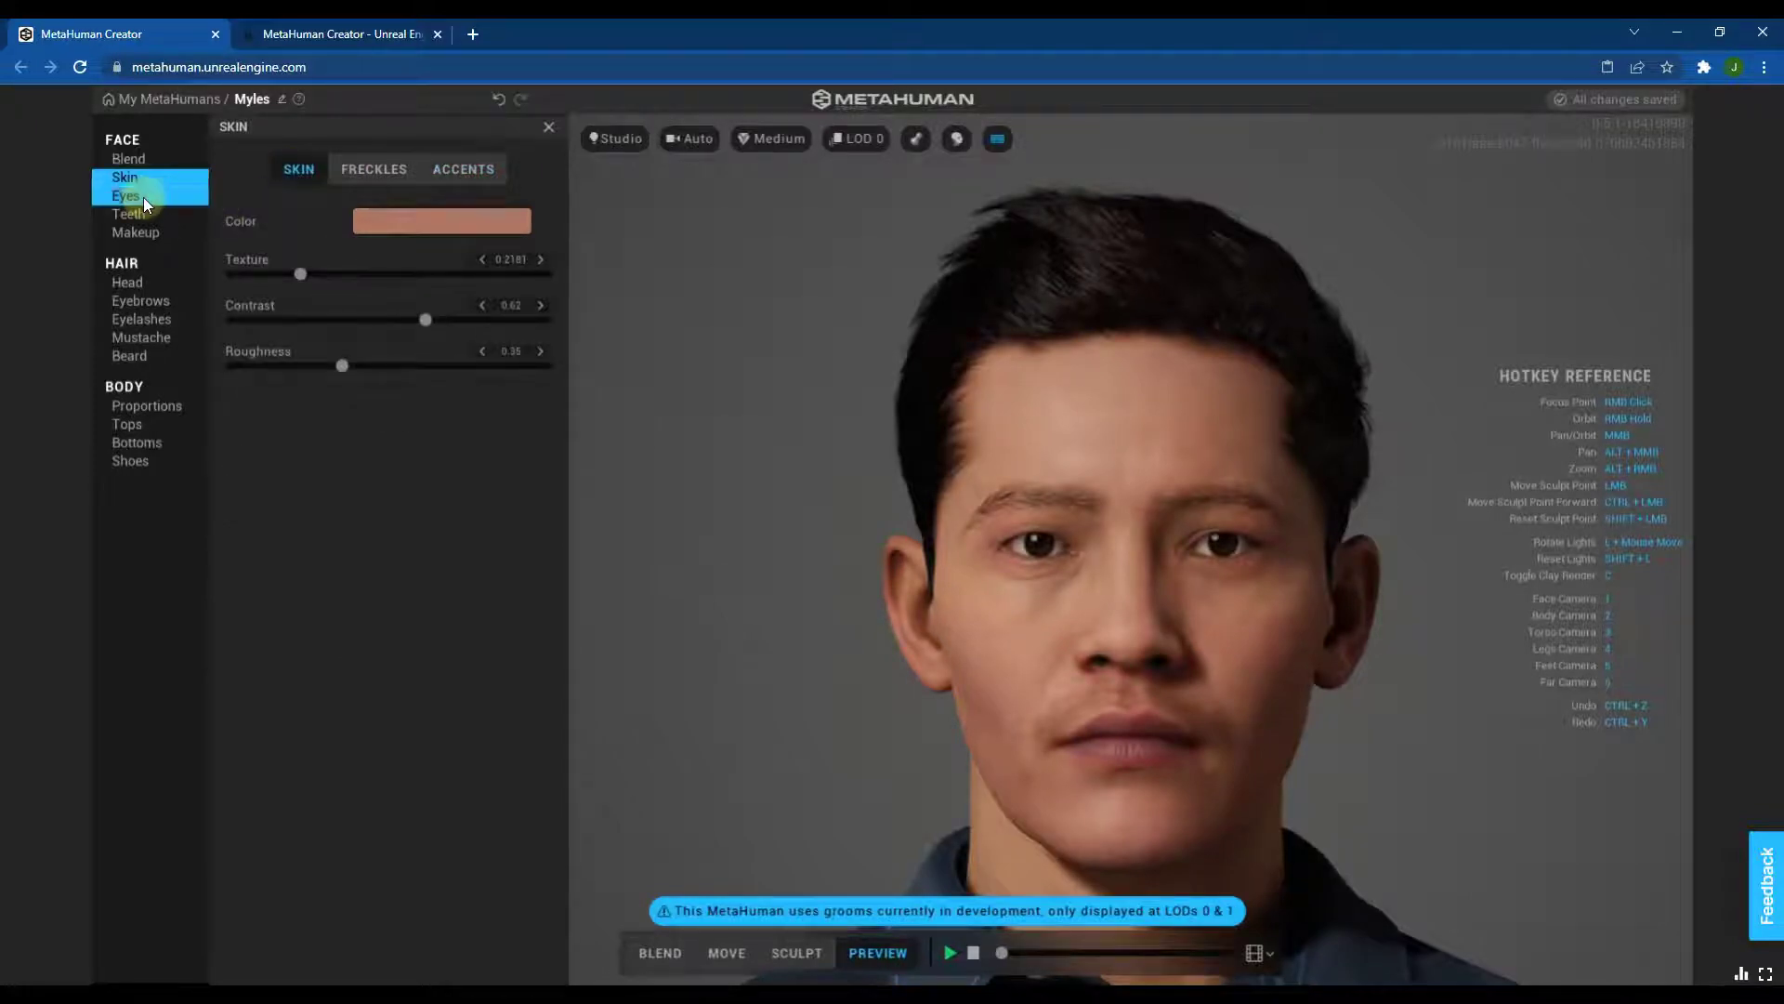
# - Try eye presets 004, 005, 002 and 003, settling on a brown-eyed preset
pyautogui.click(279, 366)
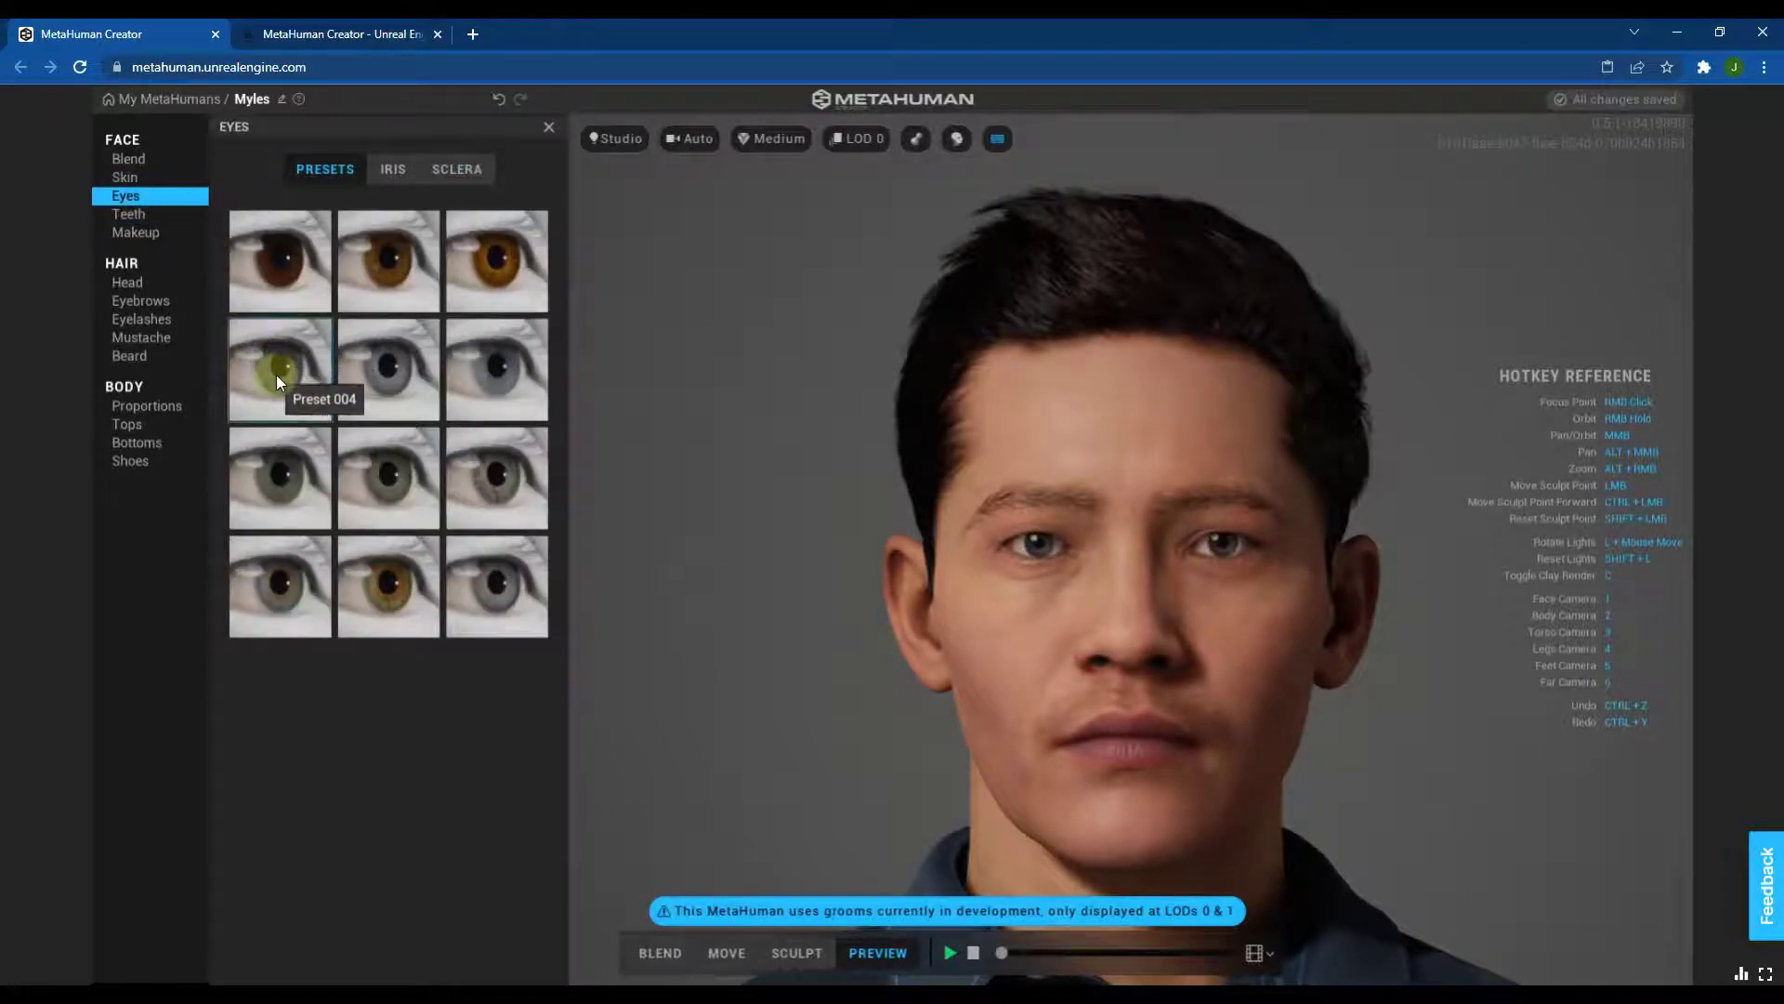
pyautogui.click(380, 362)
pyautogui.click(392, 271)
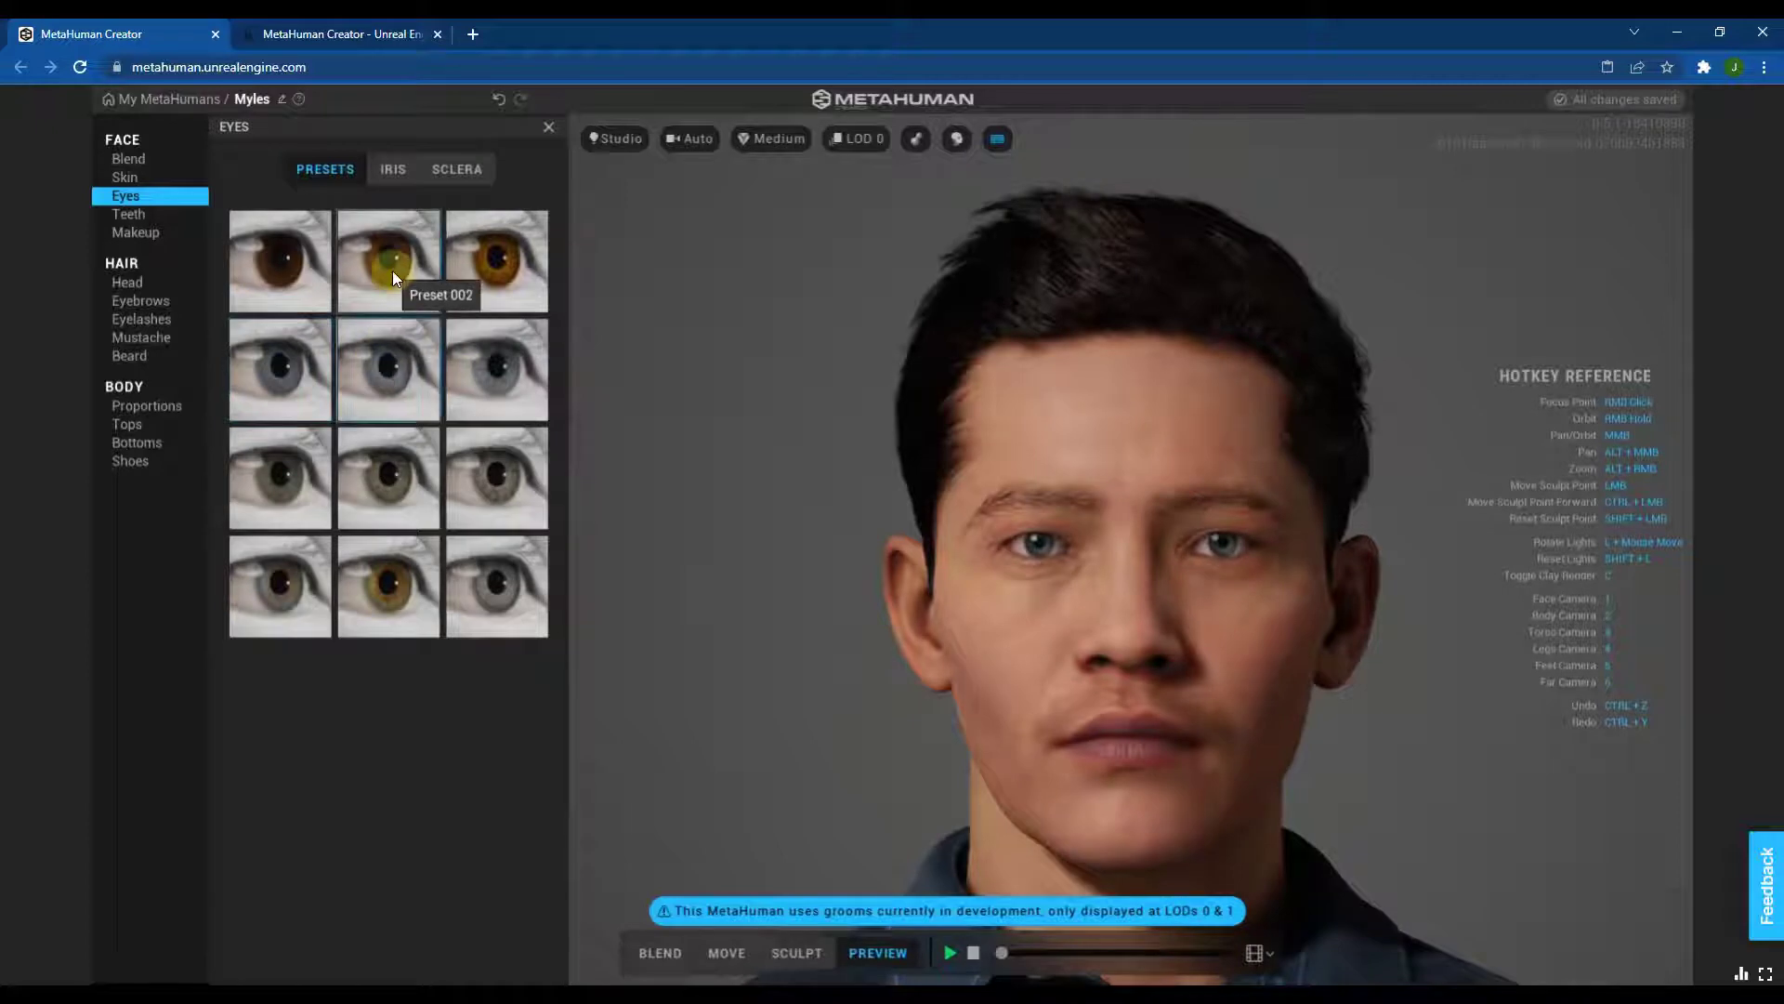
pyautogui.click(455, 266)
pyautogui.click(361, 269)
# - Pick a different iris texture and adjust the iris Color Balance
pyautogui.click(390, 167)
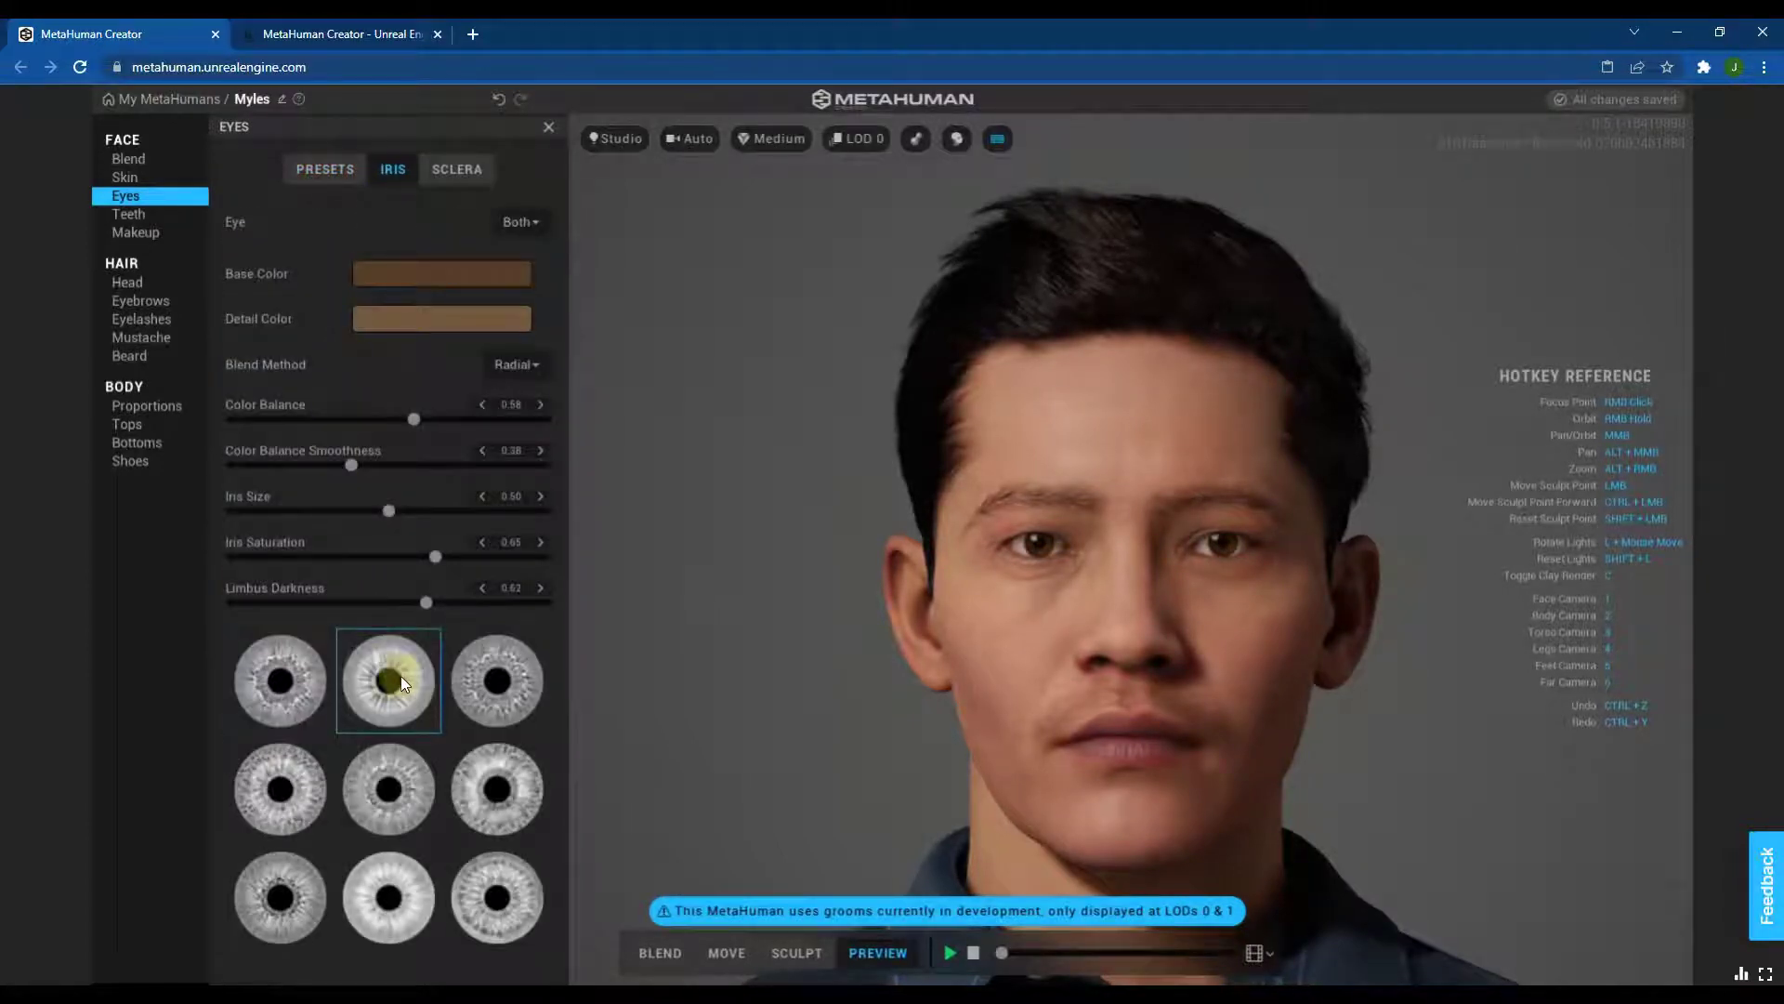
pyautogui.click(485, 683)
pyautogui.click(497, 792)
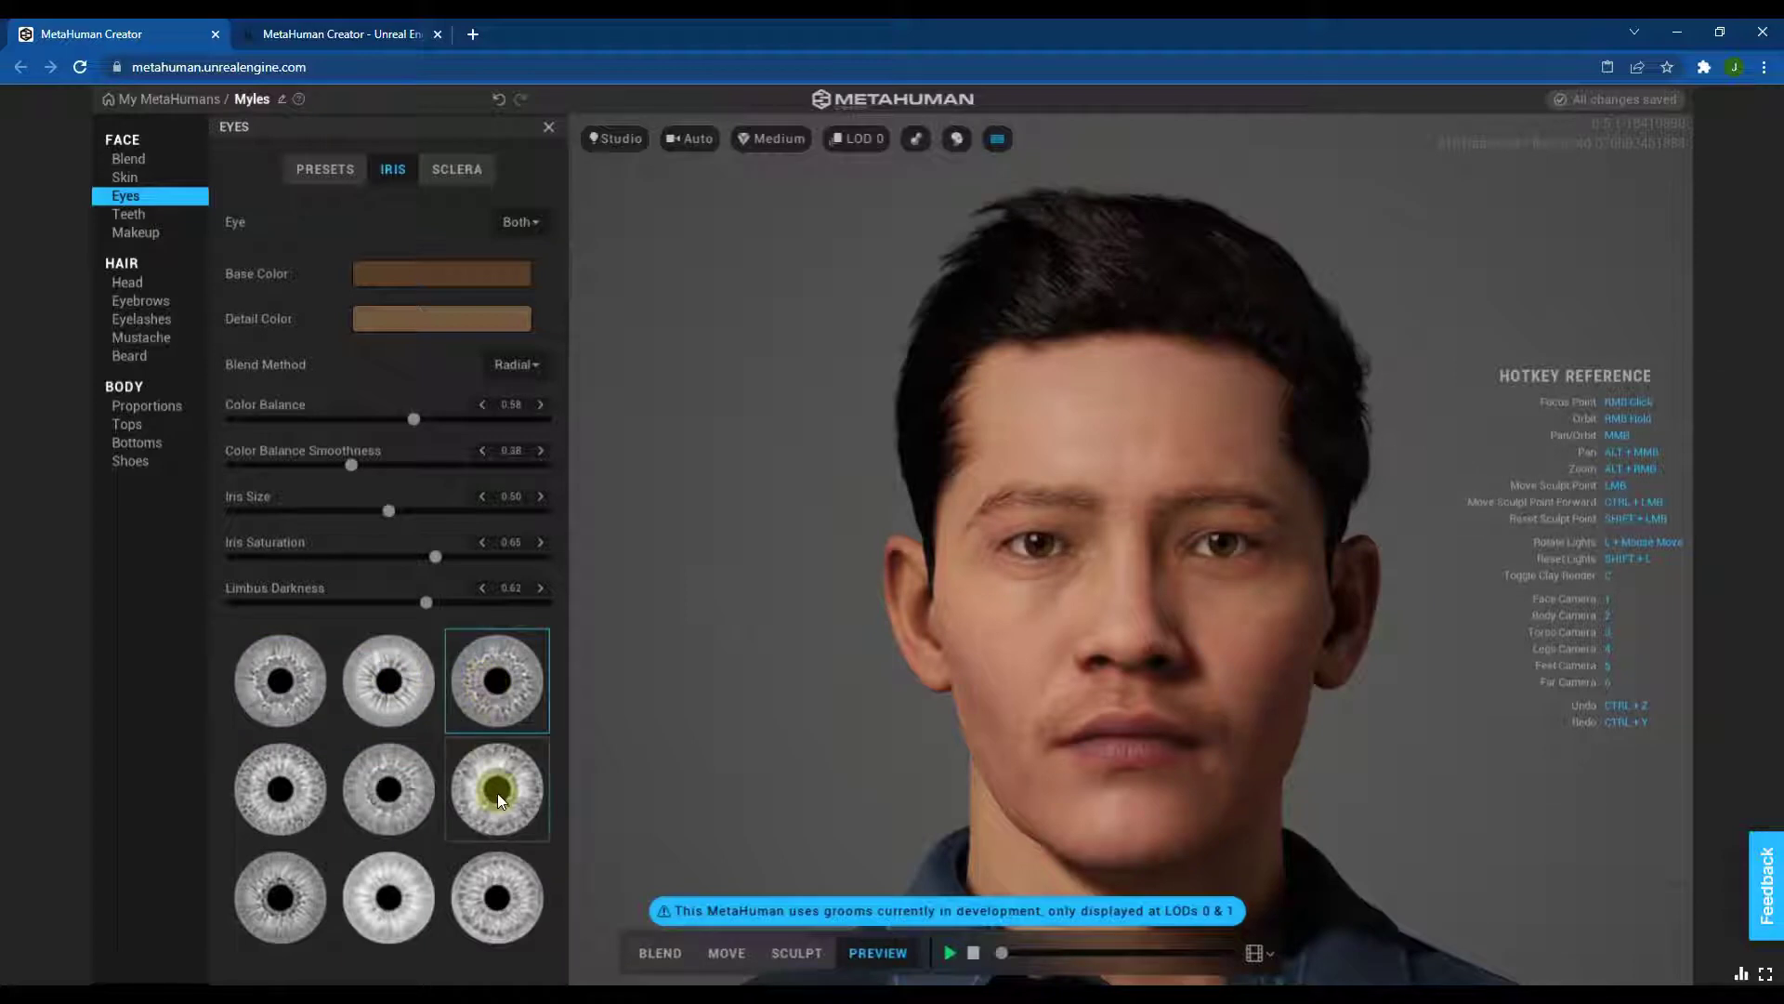
pyautogui.click(407, 349)
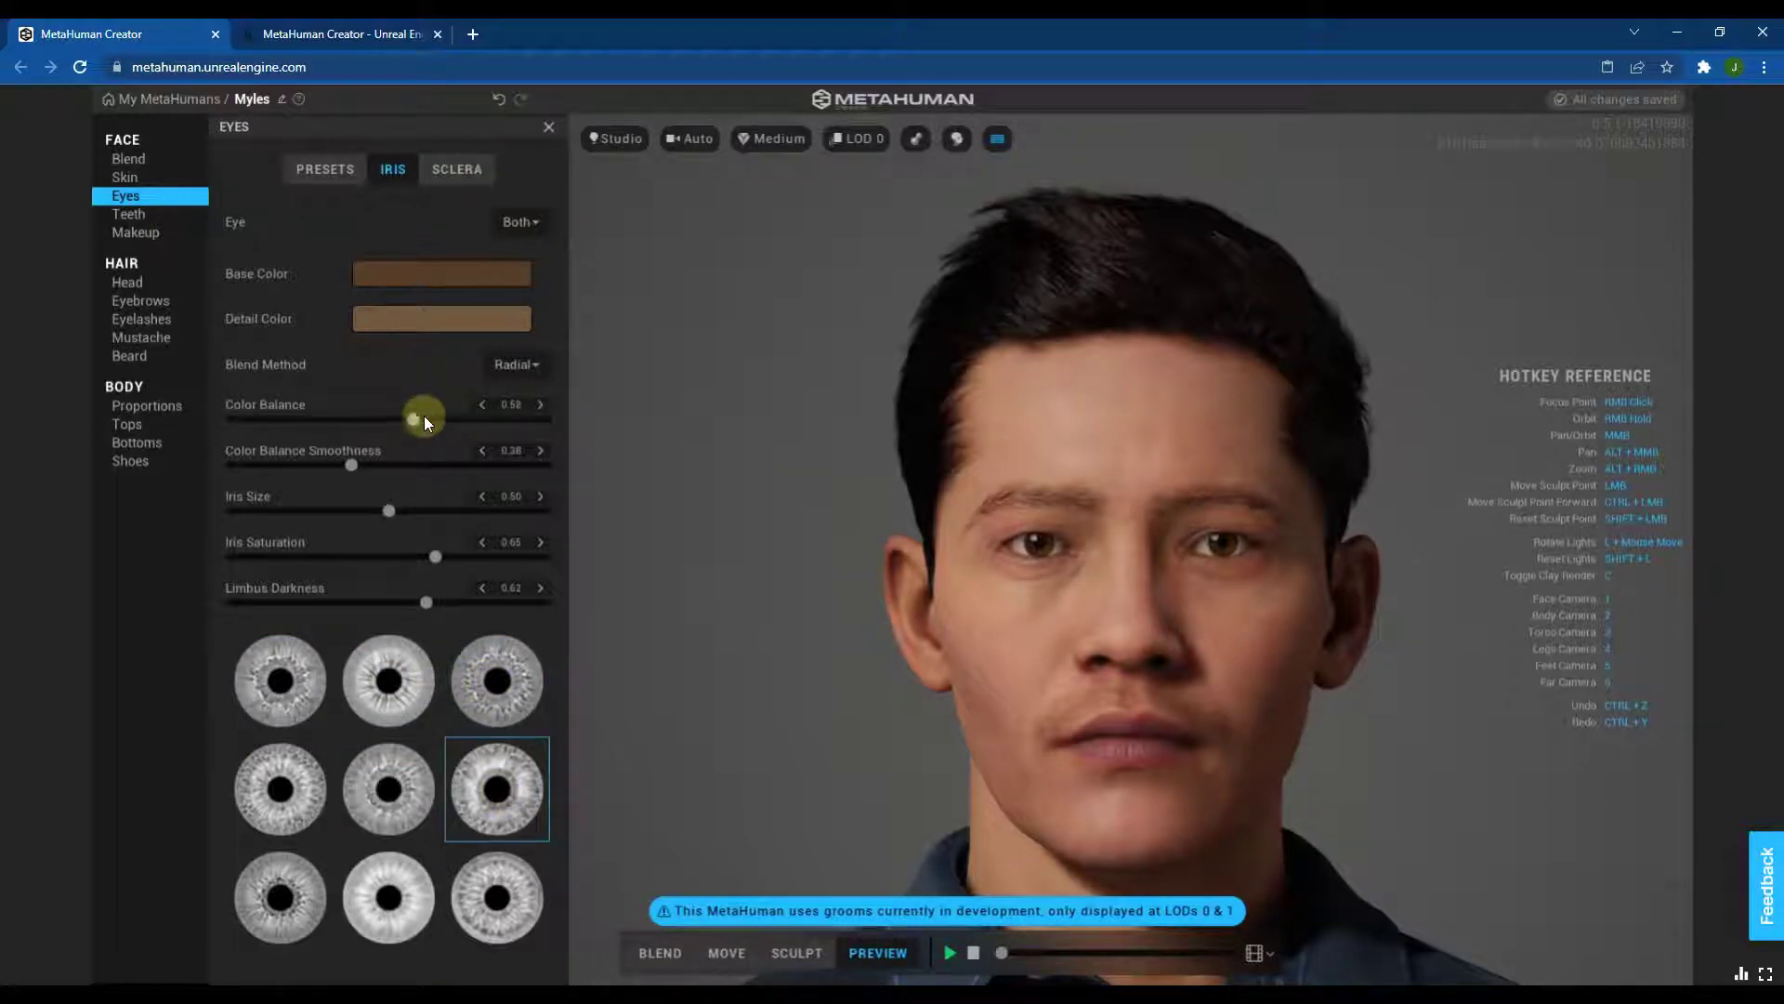
pyautogui.moveTo(462, 417)
pyautogui.mouseDown()
pyautogui.moveTo(400, 414)
pyautogui.moveTo(427, 415)
pyautogui.mouseUp()
# - Lower the sclera Brightness to 0.34 and orbit to check the eyes
pyautogui.click(440, 176)
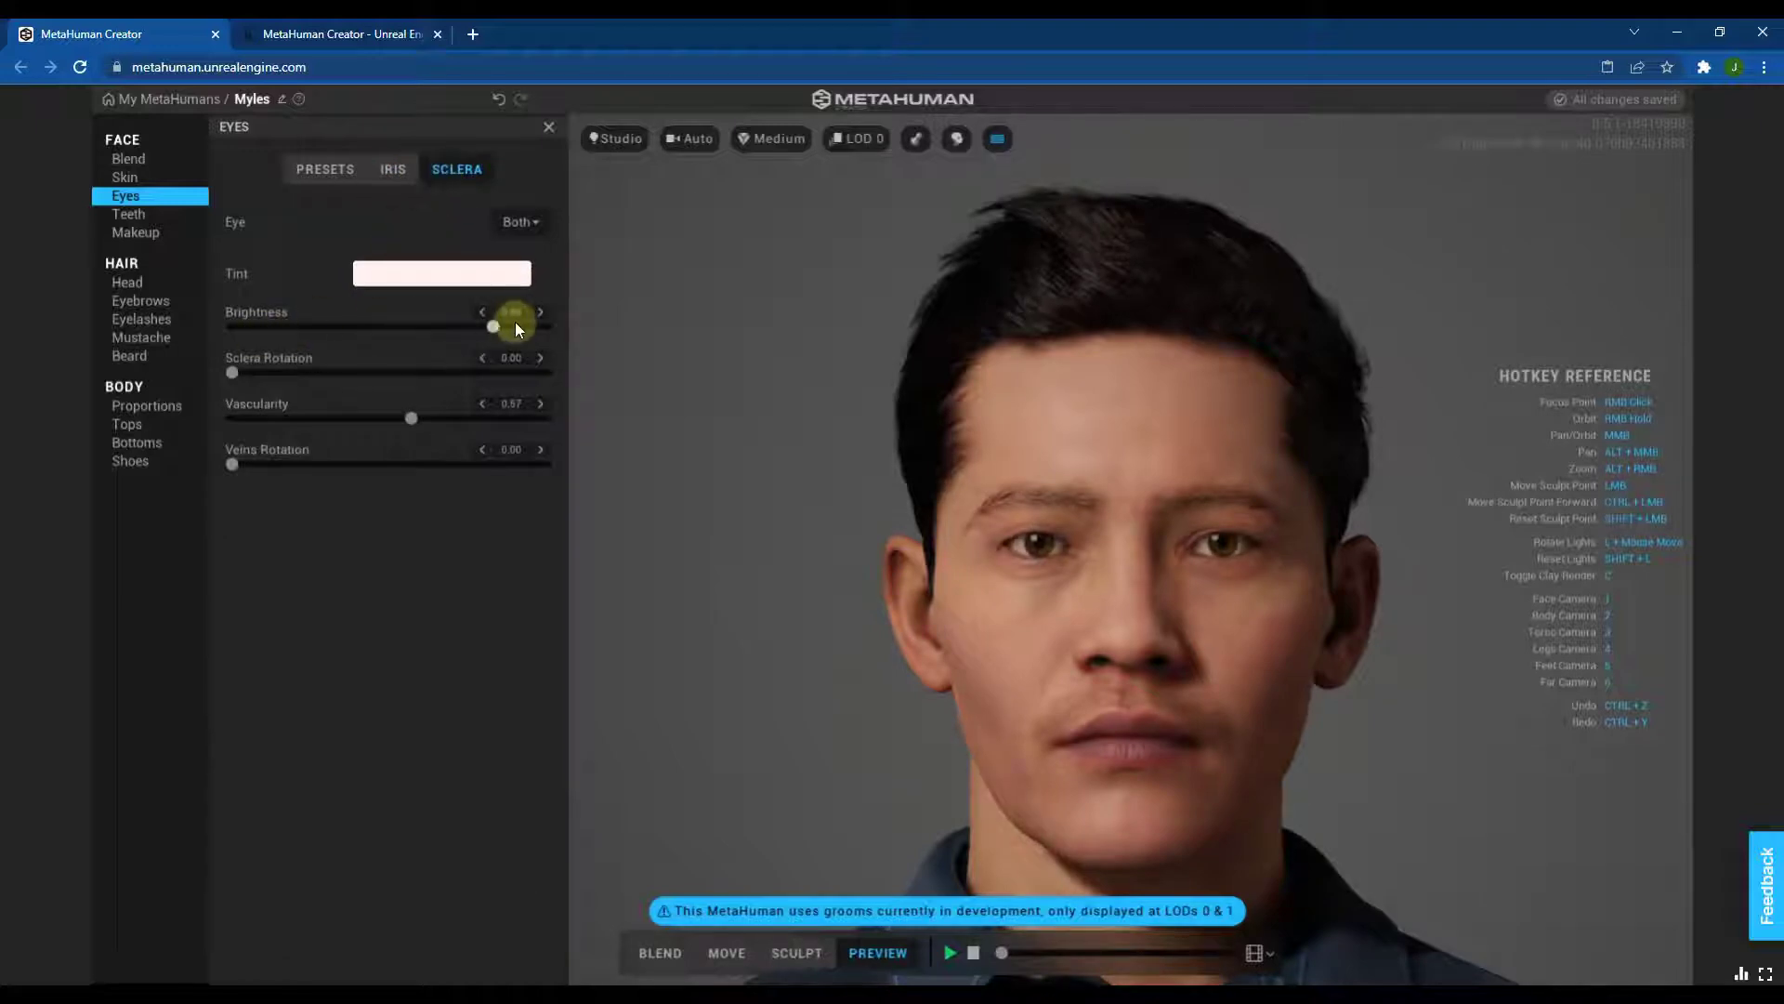
pyautogui.moveTo(515, 321); pyautogui.dragTo(339, 325)
pyautogui.moveTo(1173, 644); pyautogui.dragTo(1200, 622, button='right')
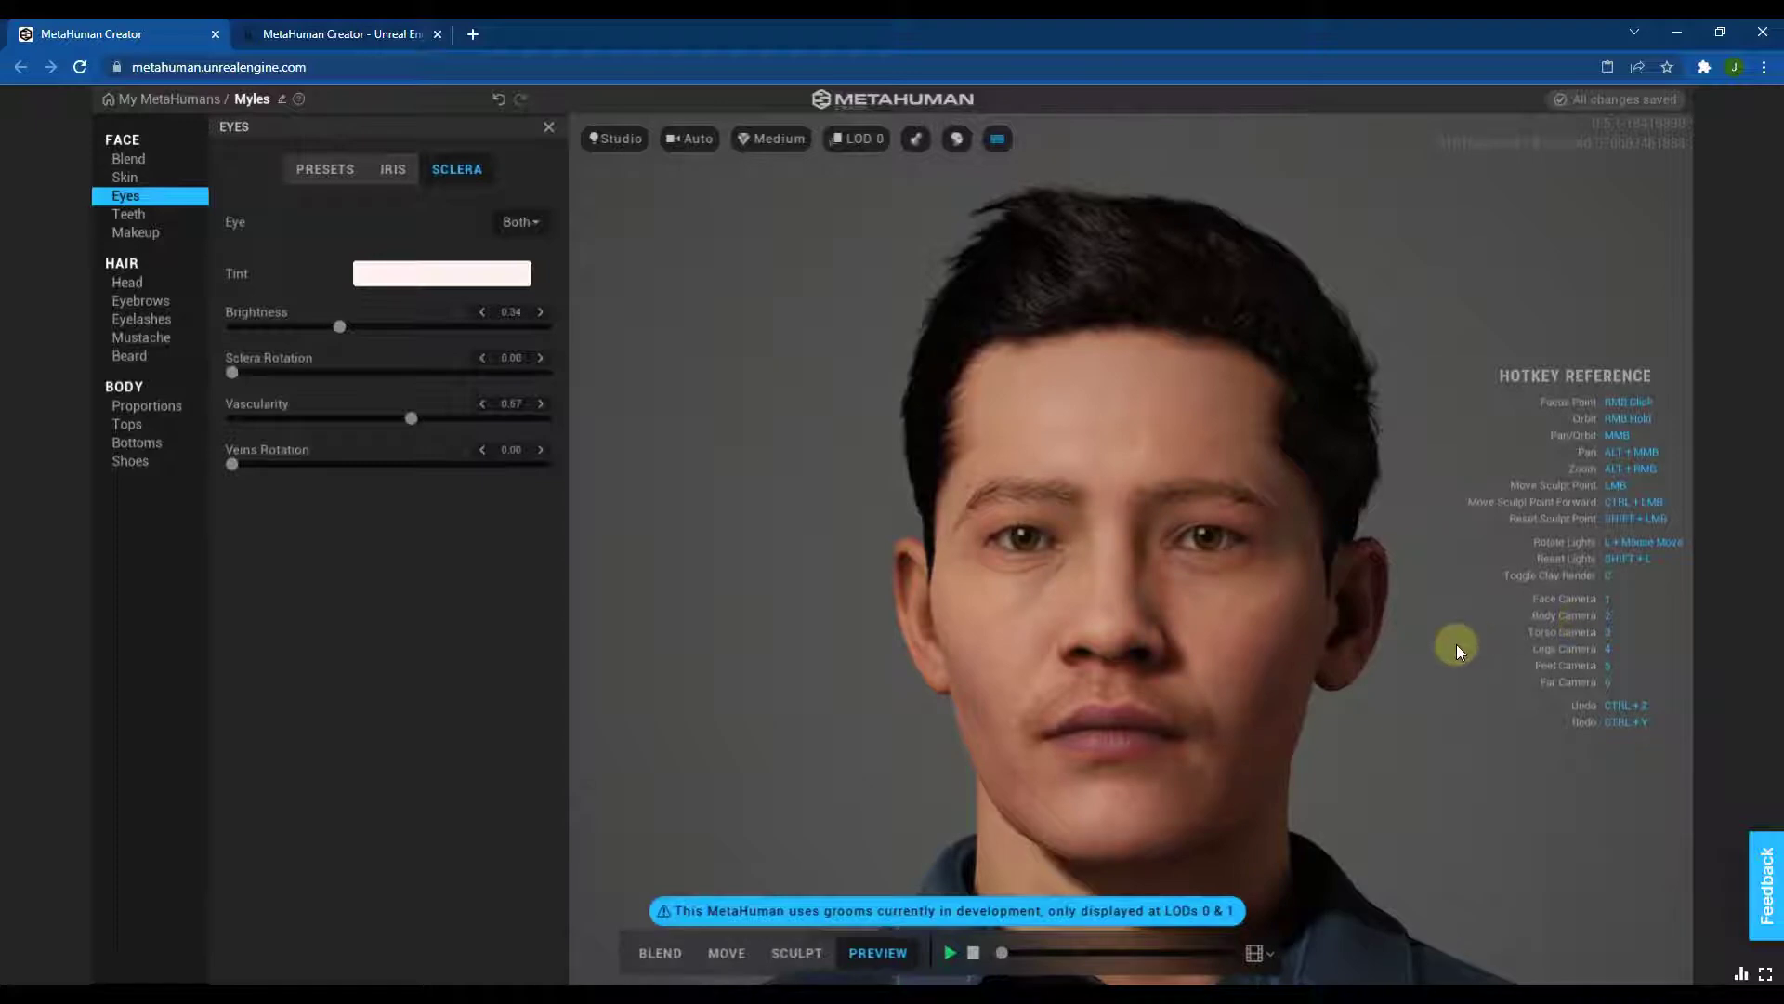
pyautogui.press('3')
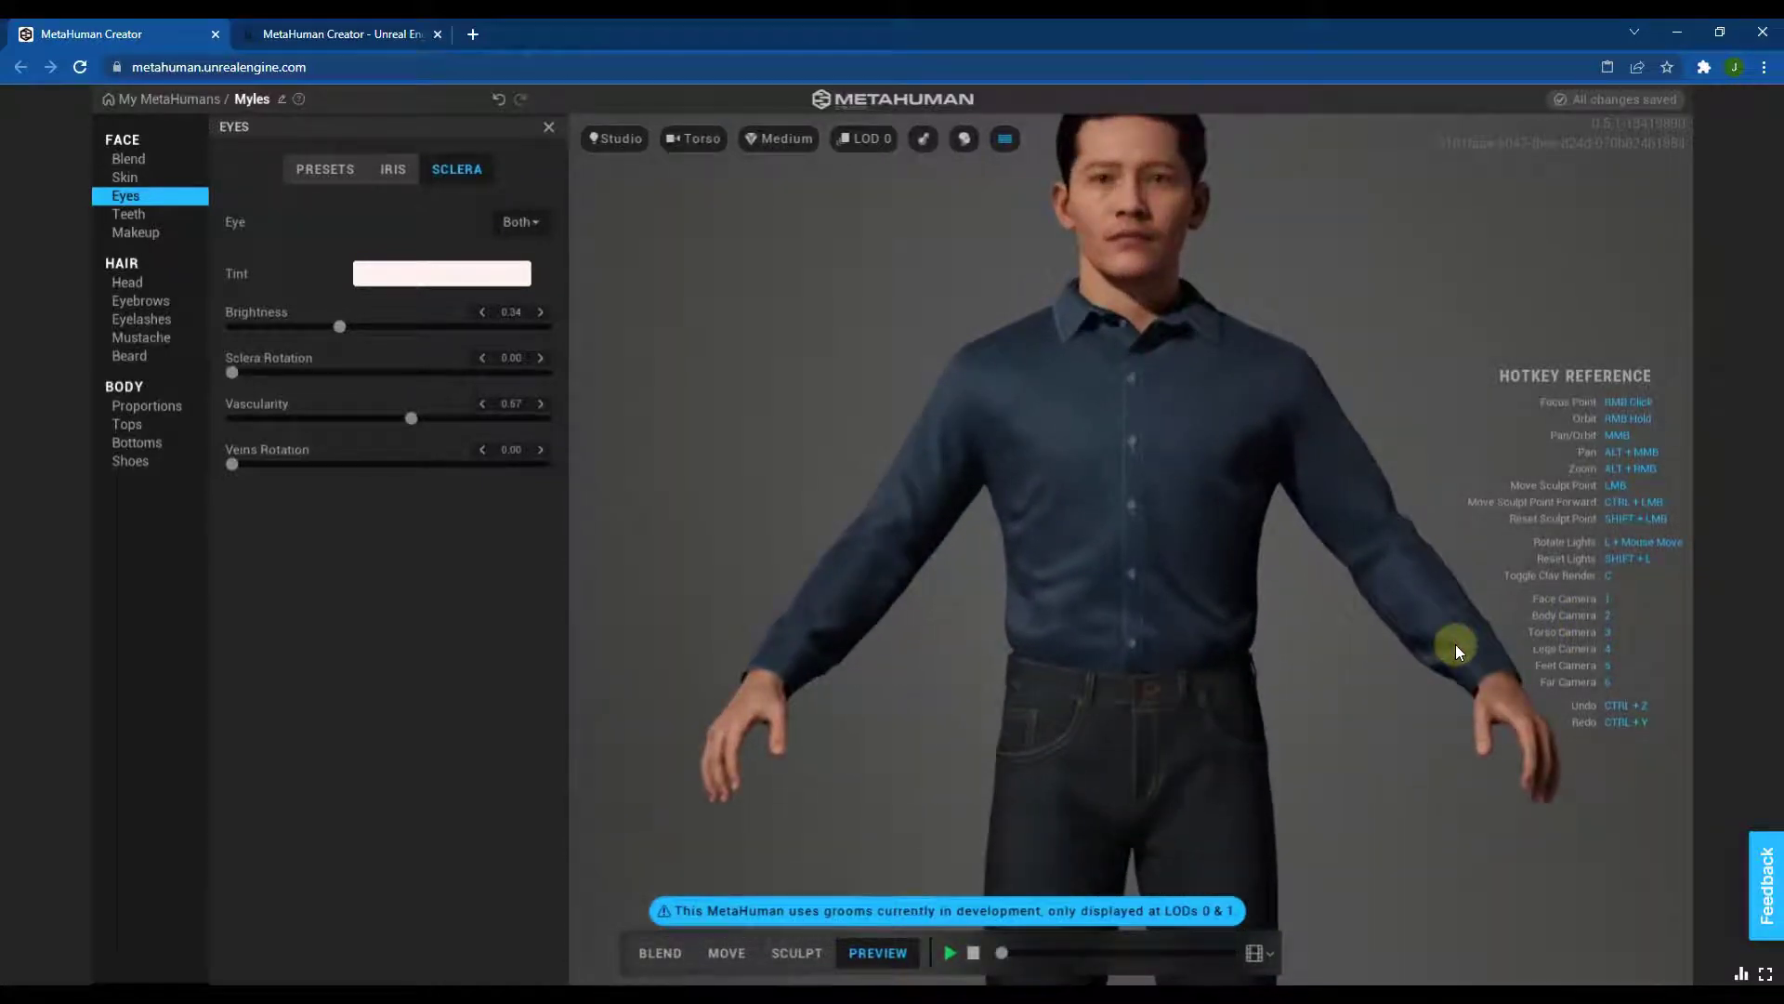
pyautogui.press('5')
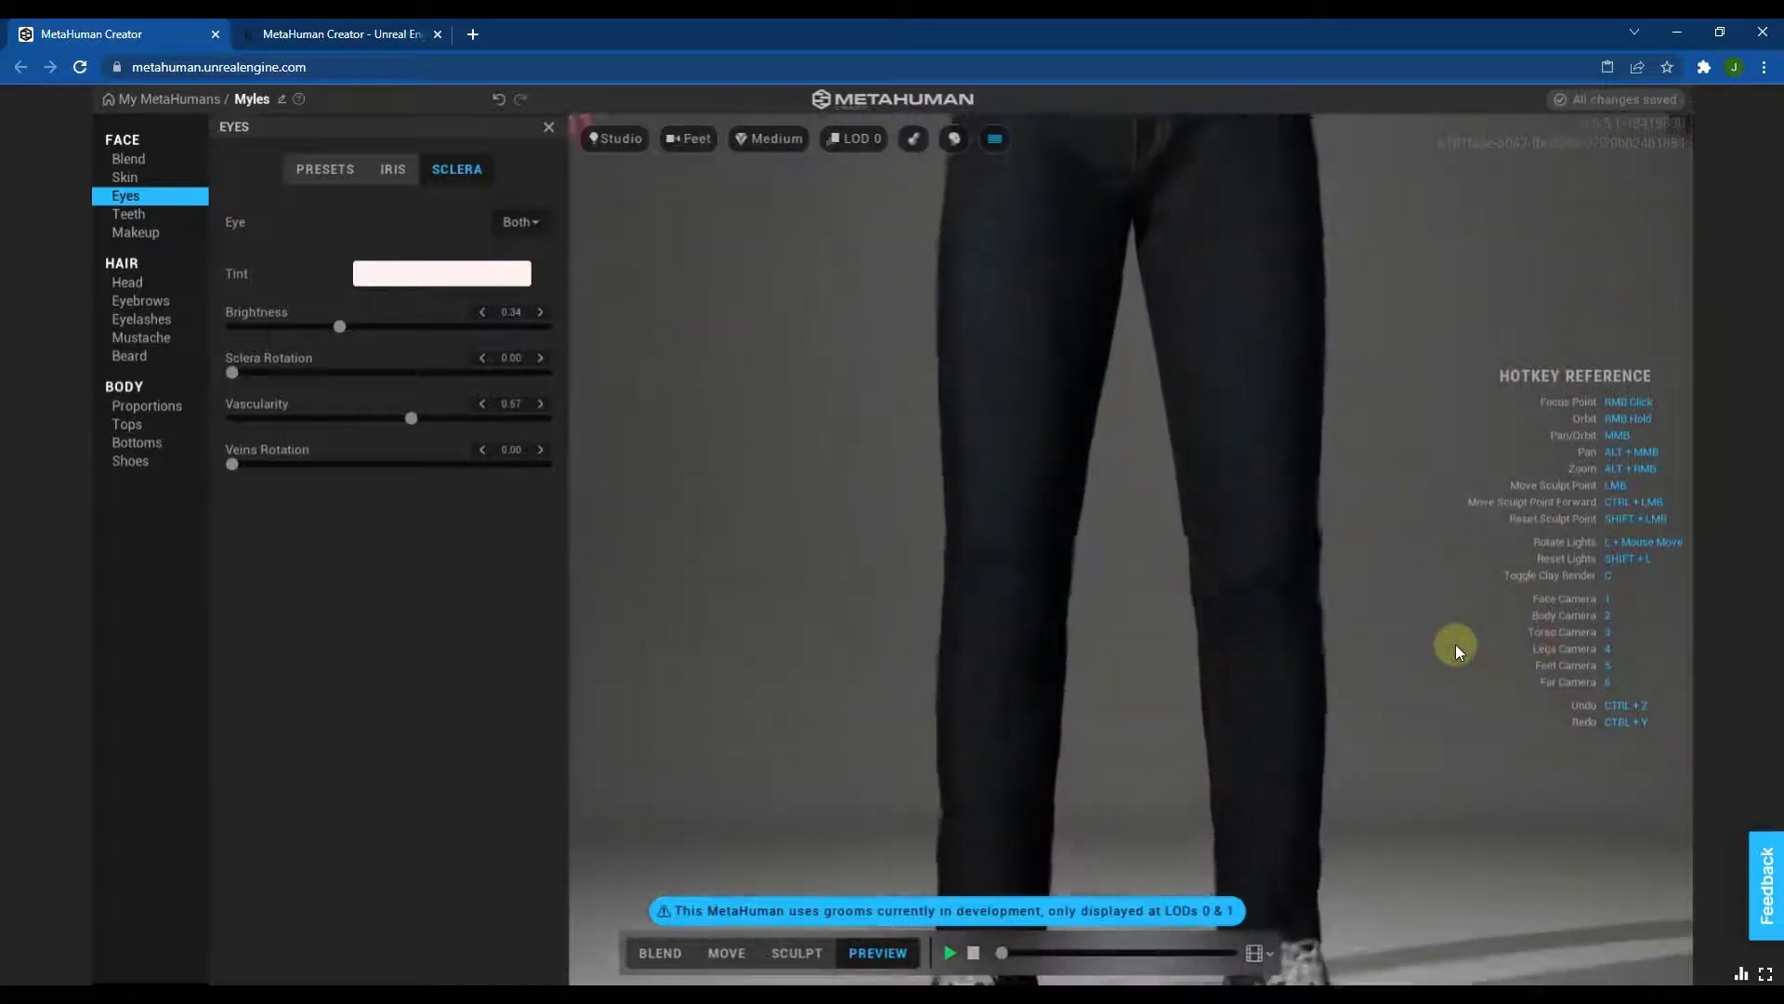
pyautogui.press('6')
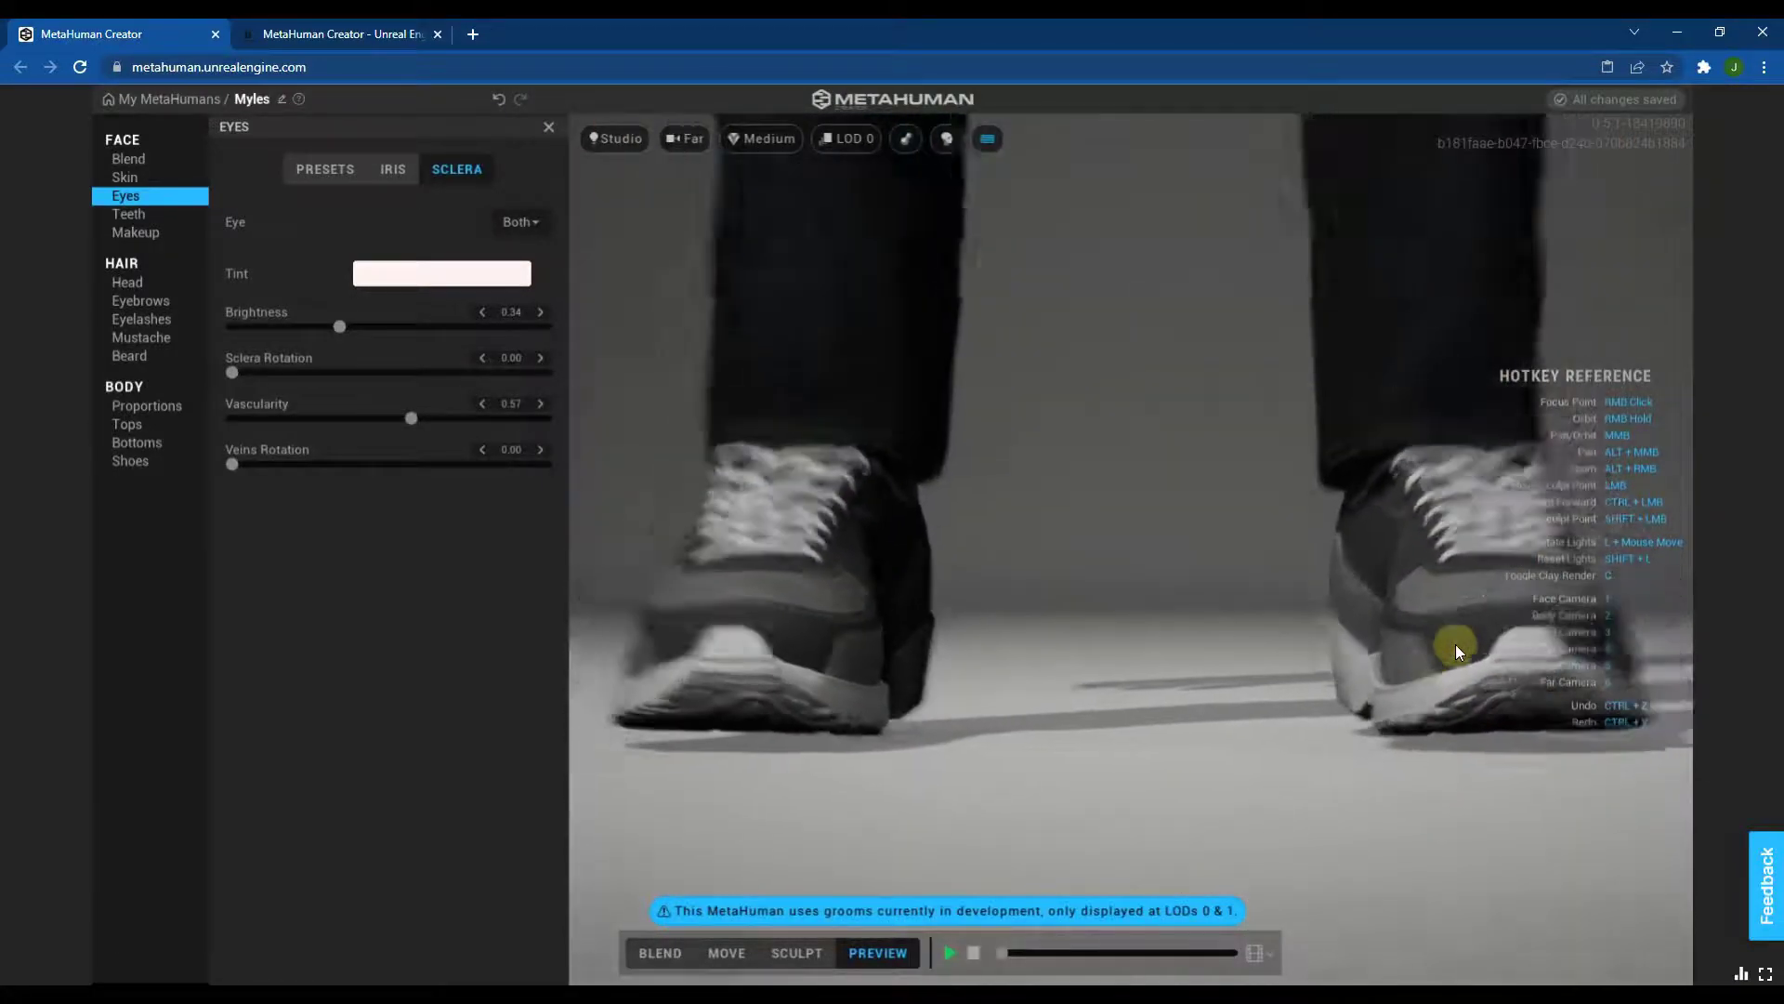
pyautogui.press('1')
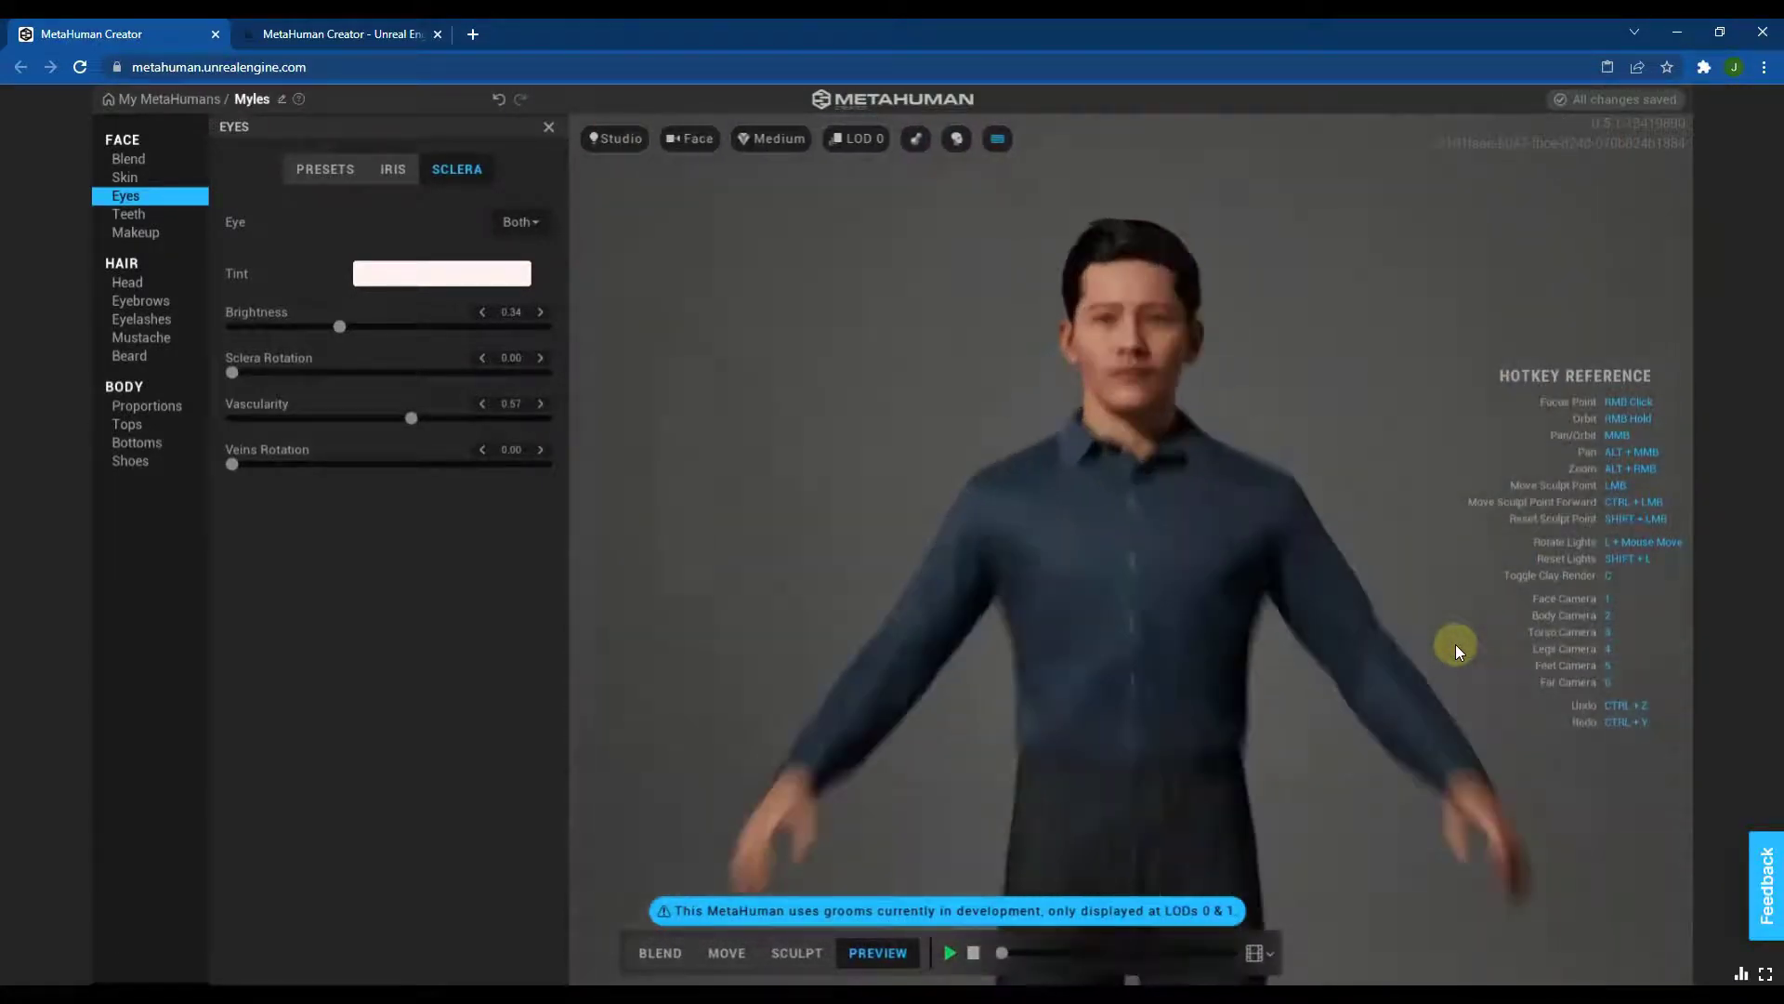
pyautogui.moveTo(1487, 682); pyautogui.dragTo(1335, 461, button='right')
# - Try Short Curly Fade and Short Messy, then apply Side Swept Fringe and inspect it
pyautogui.click(127, 281)
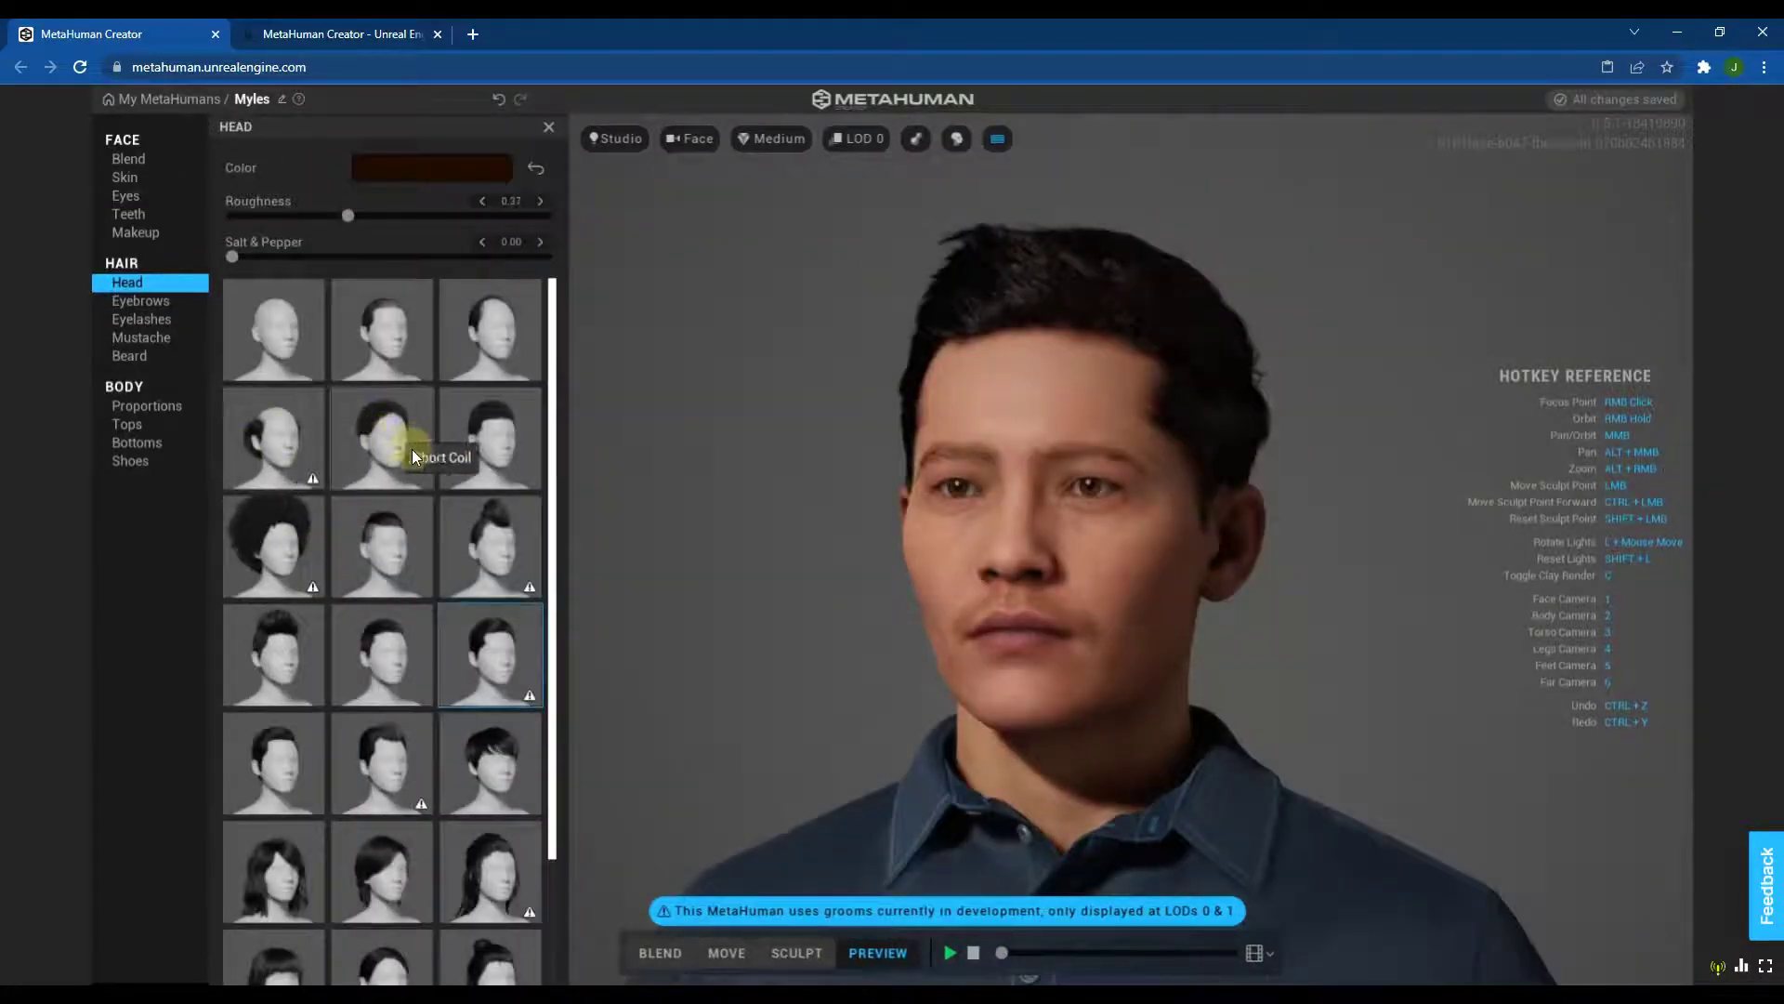
pyautogui.scroll(-2, 410, 449)
pyautogui.click(381, 498)
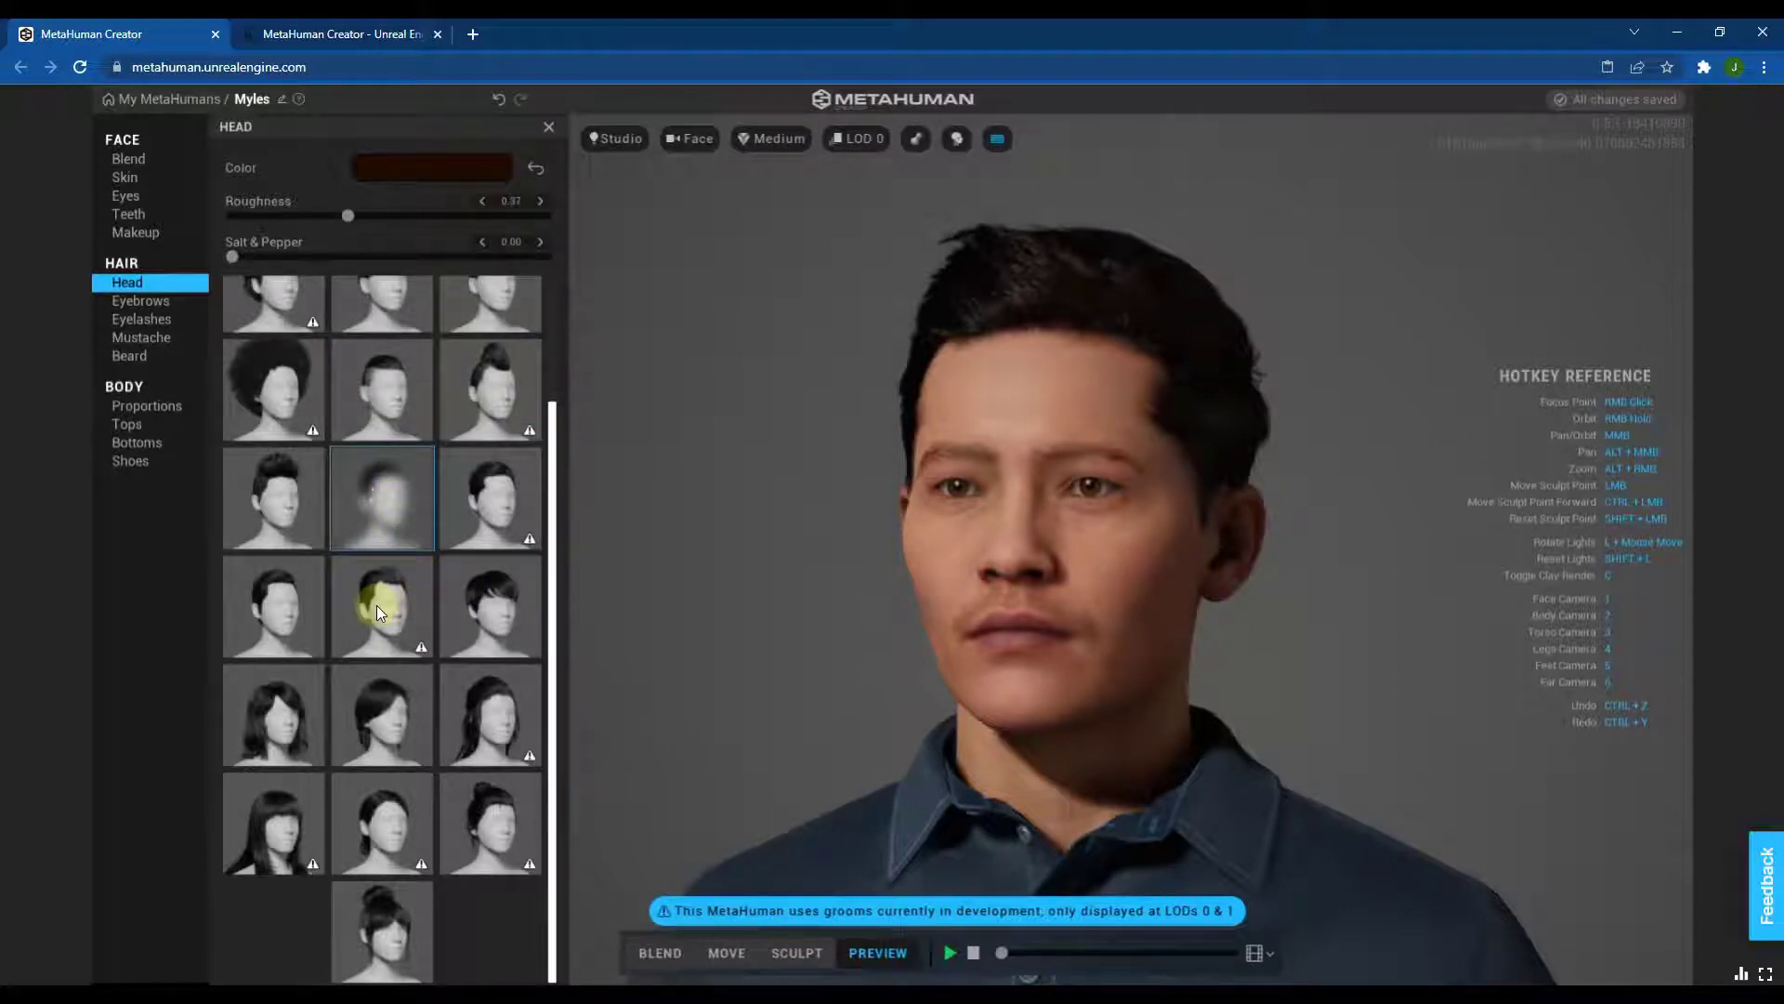
pyautogui.click(495, 494)
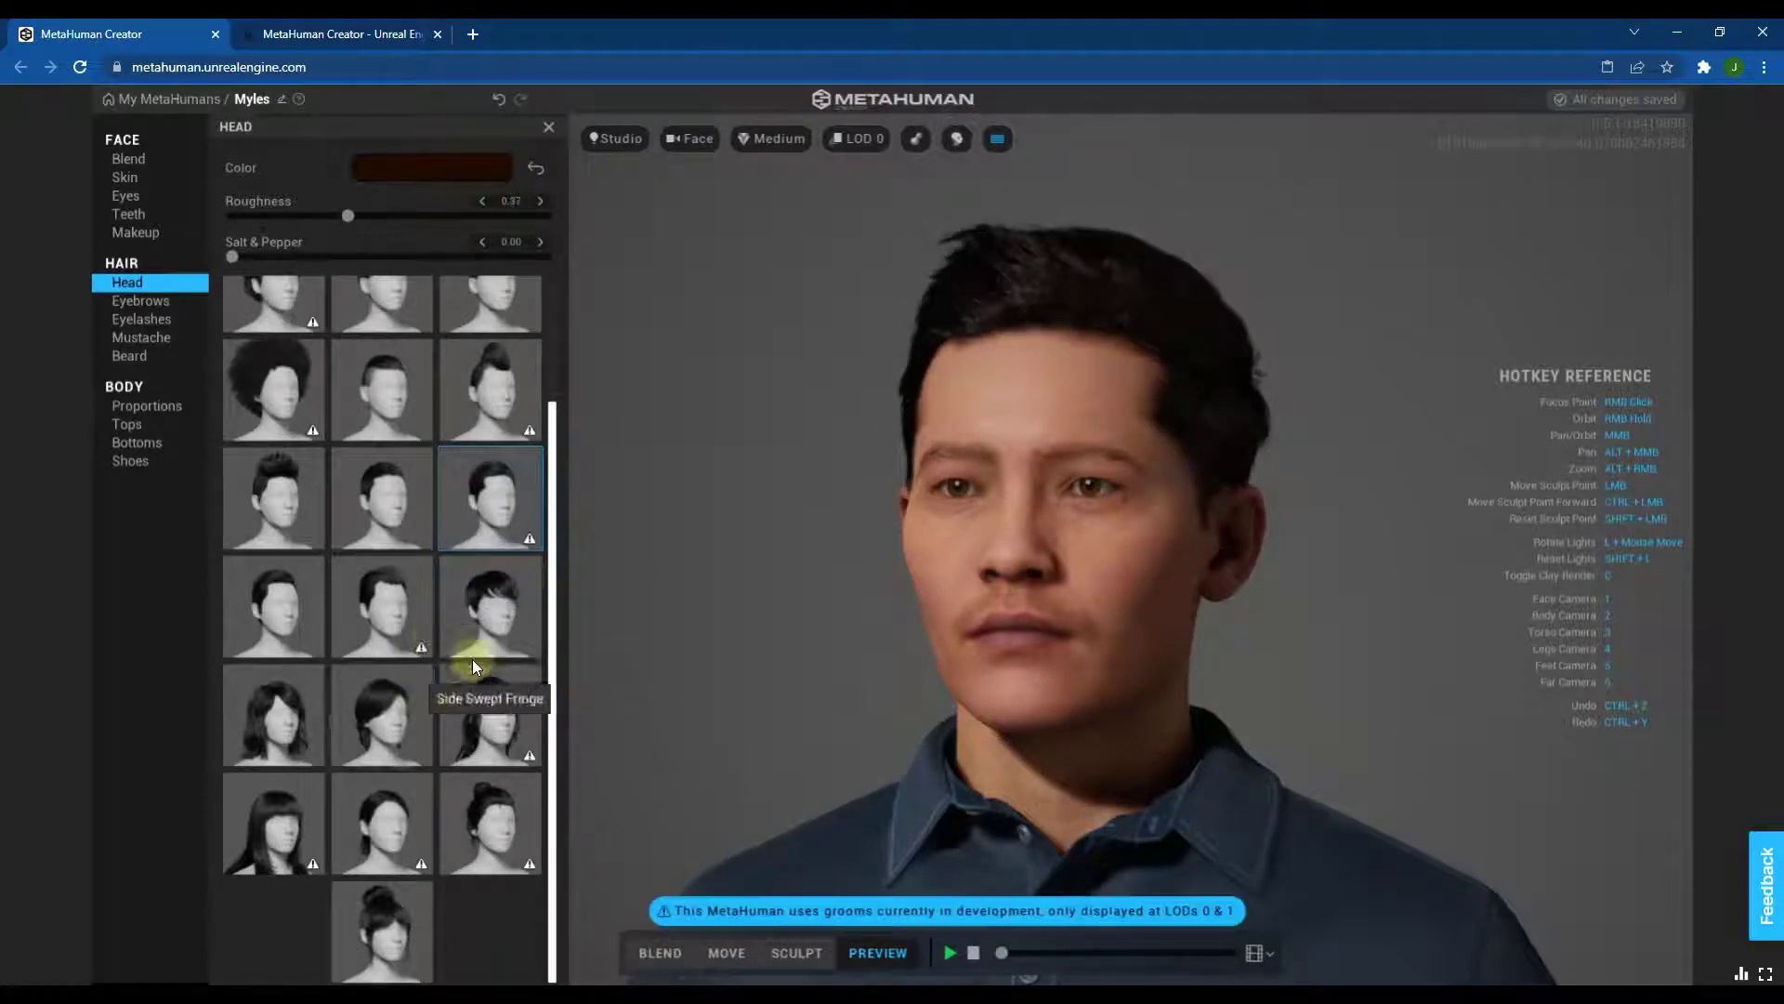
pyautogui.click(497, 602)
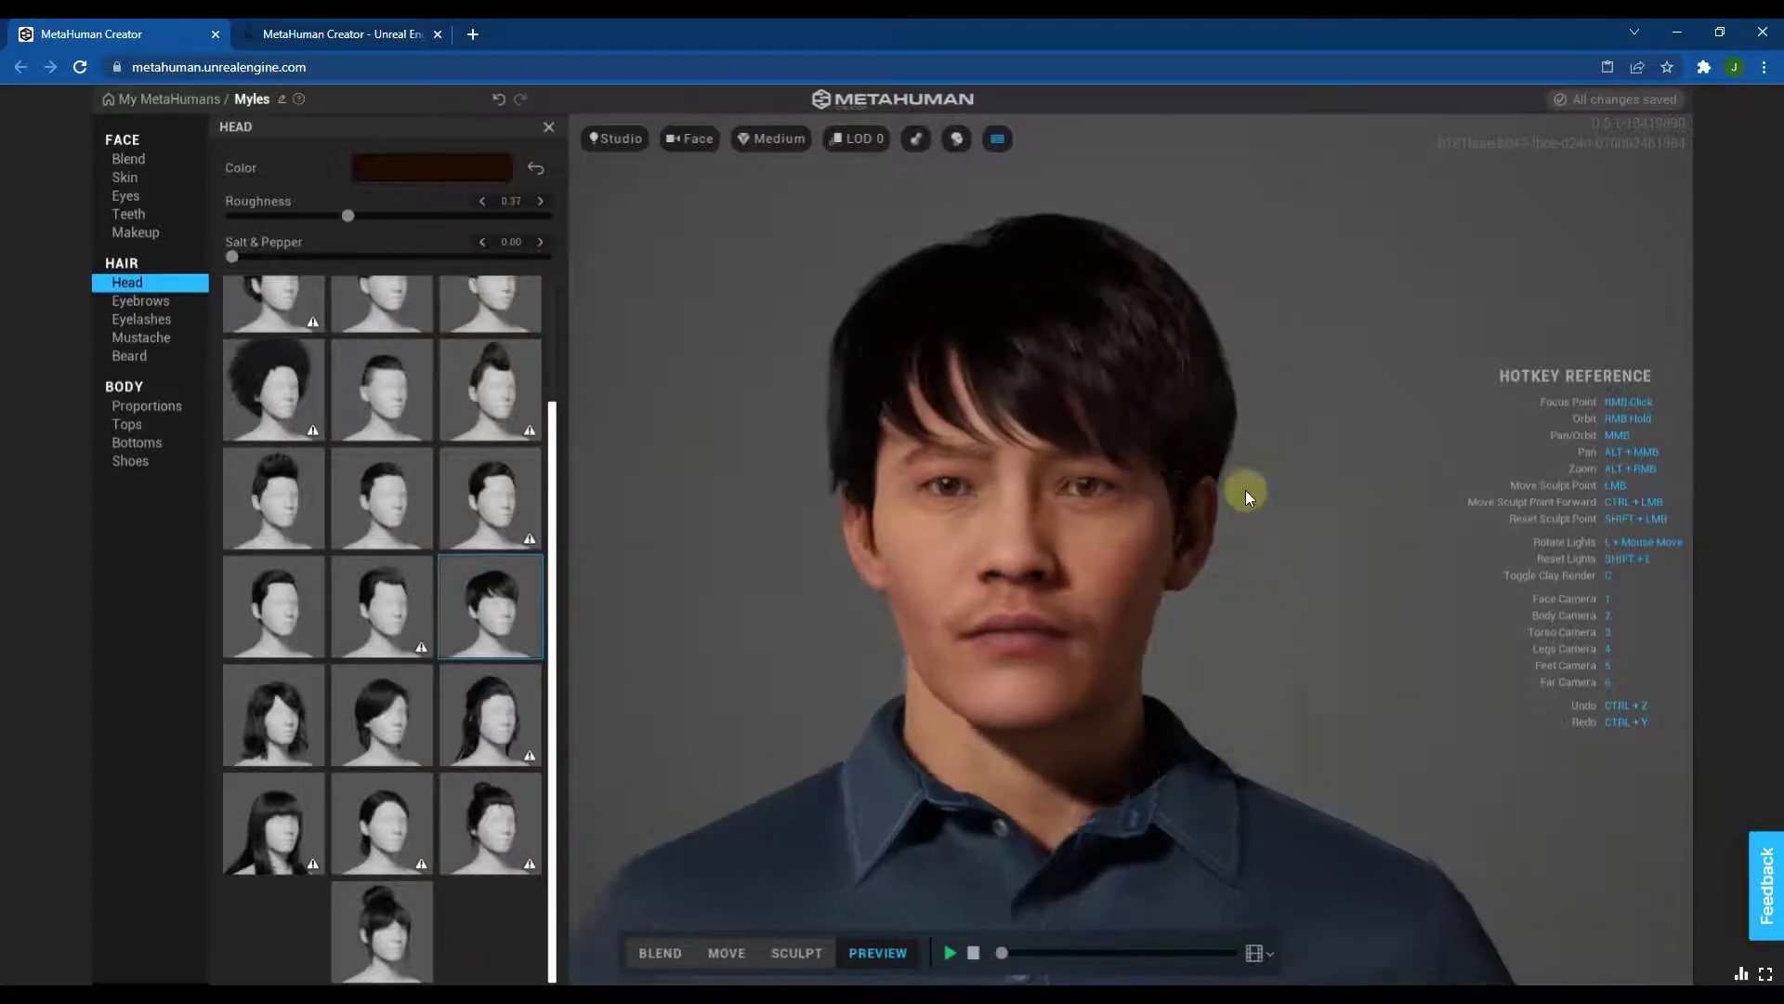
pyautogui.moveTo(1245, 489); pyautogui.dragTo(1282, 477, button='right')
pyautogui.scroll(5, 1017, 354)
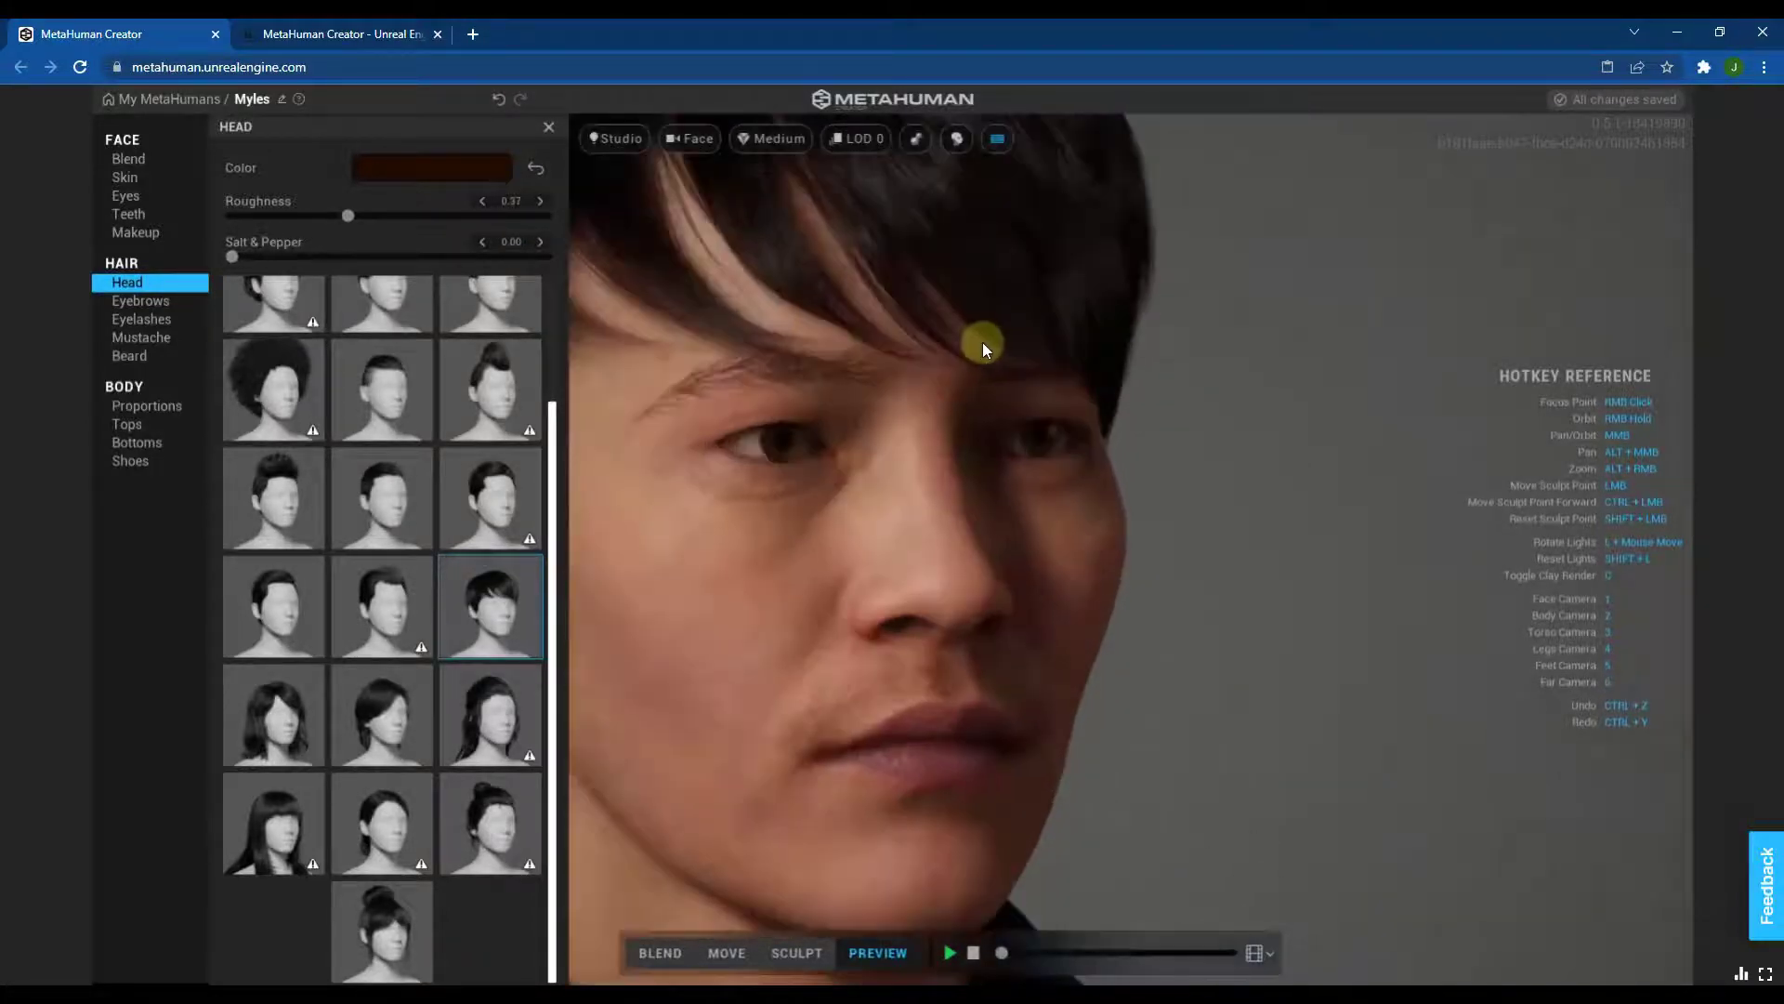
pyautogui.moveTo(988, 319); pyautogui.dragTo(1186, 577, button='right')
pyautogui.scroll(3, 1208, 595)
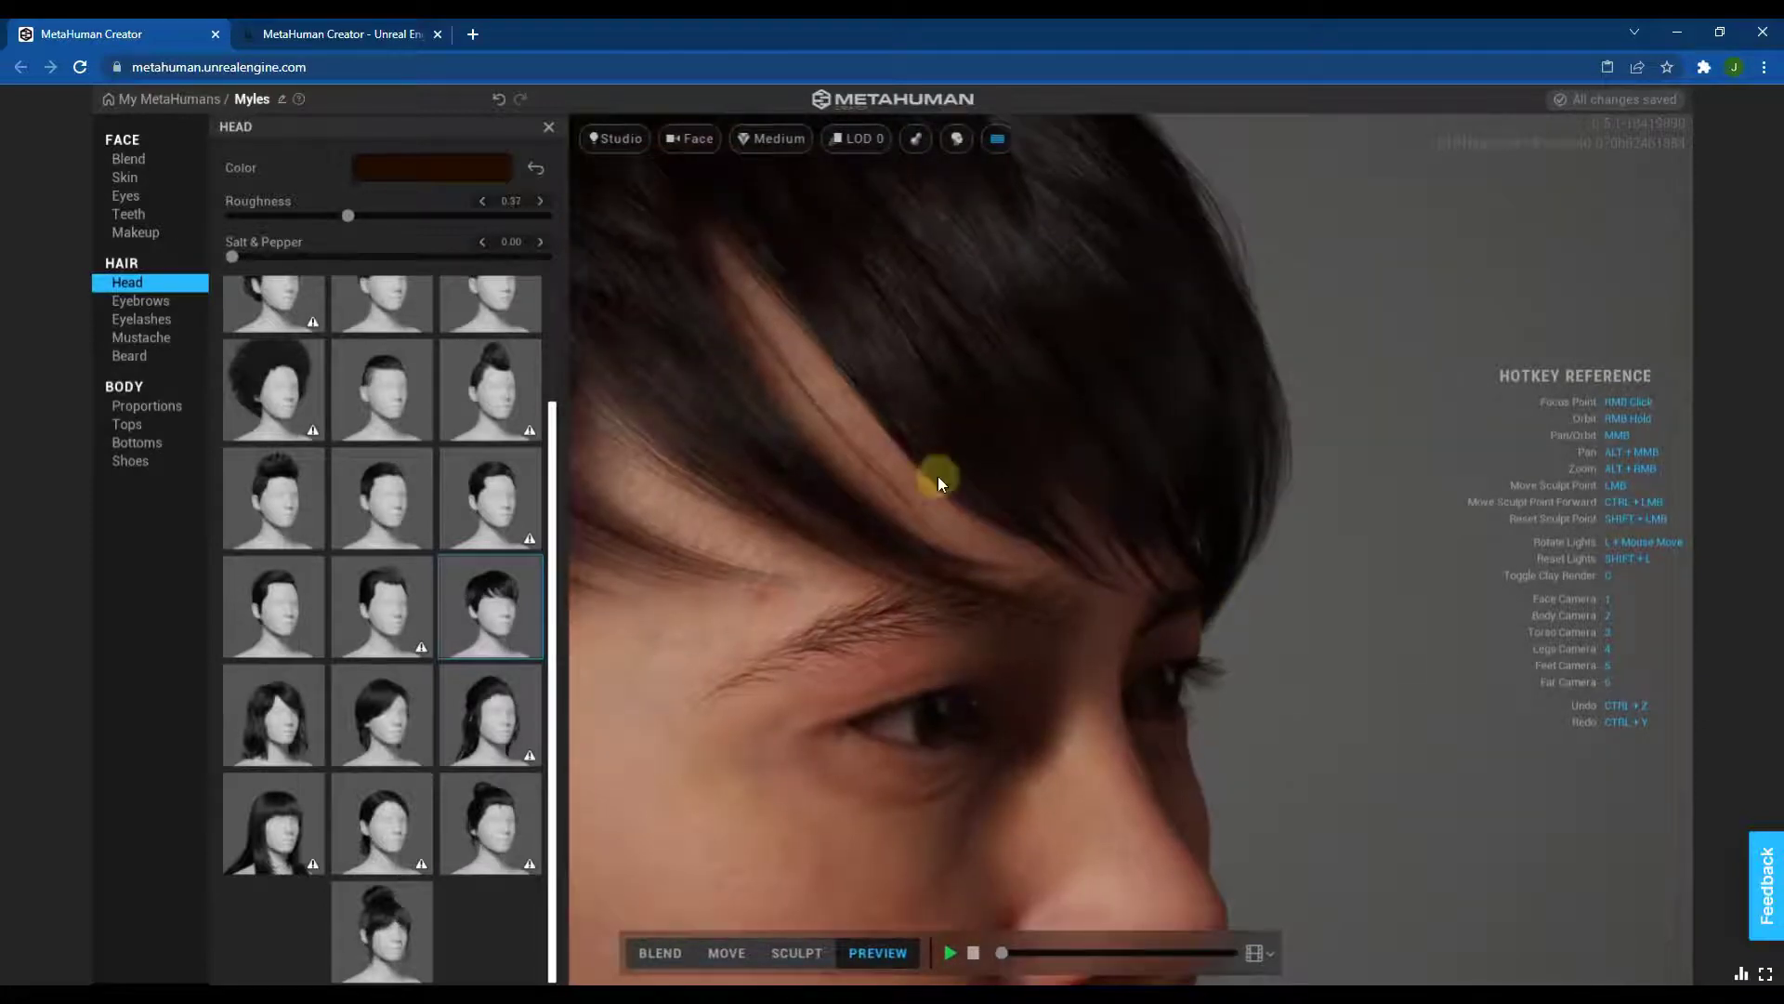
pyautogui.scroll(-5, 1253, 602)
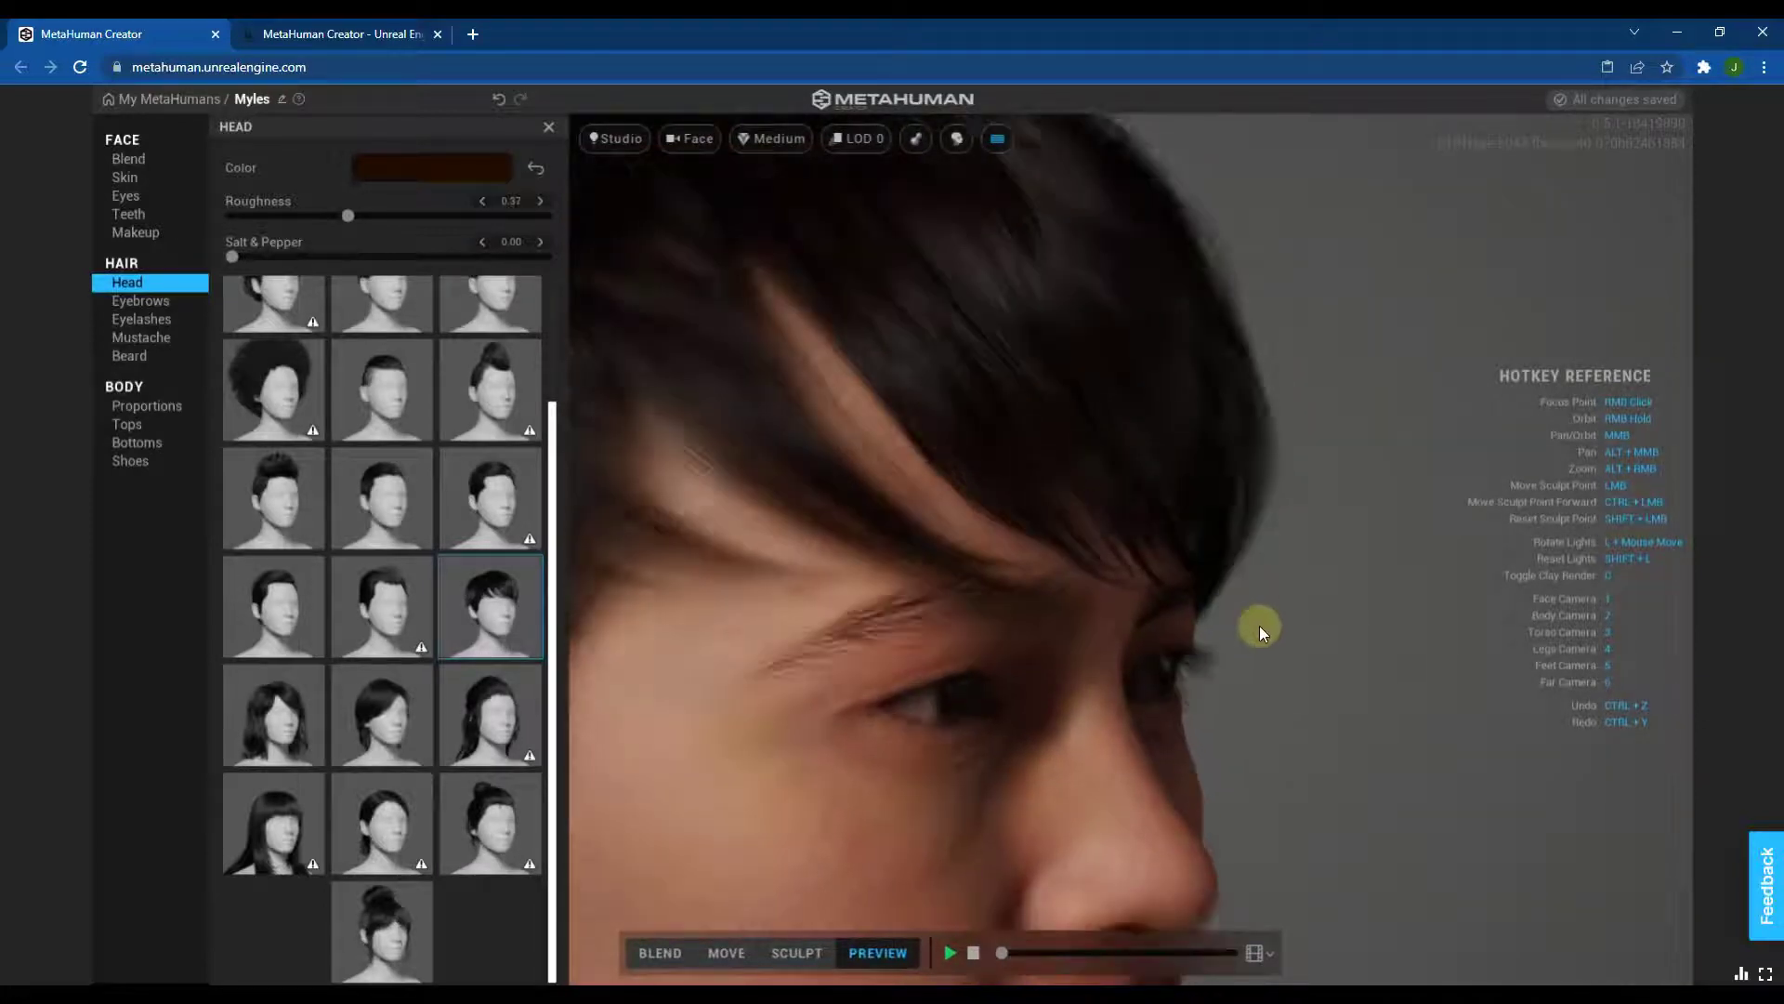
# - Set hair Roughness to 0.25 and Salt & Pepper to 0.44 for grey streaks
pyautogui.moveTo(965, 654); pyautogui.dragTo(833, 634, button='right')
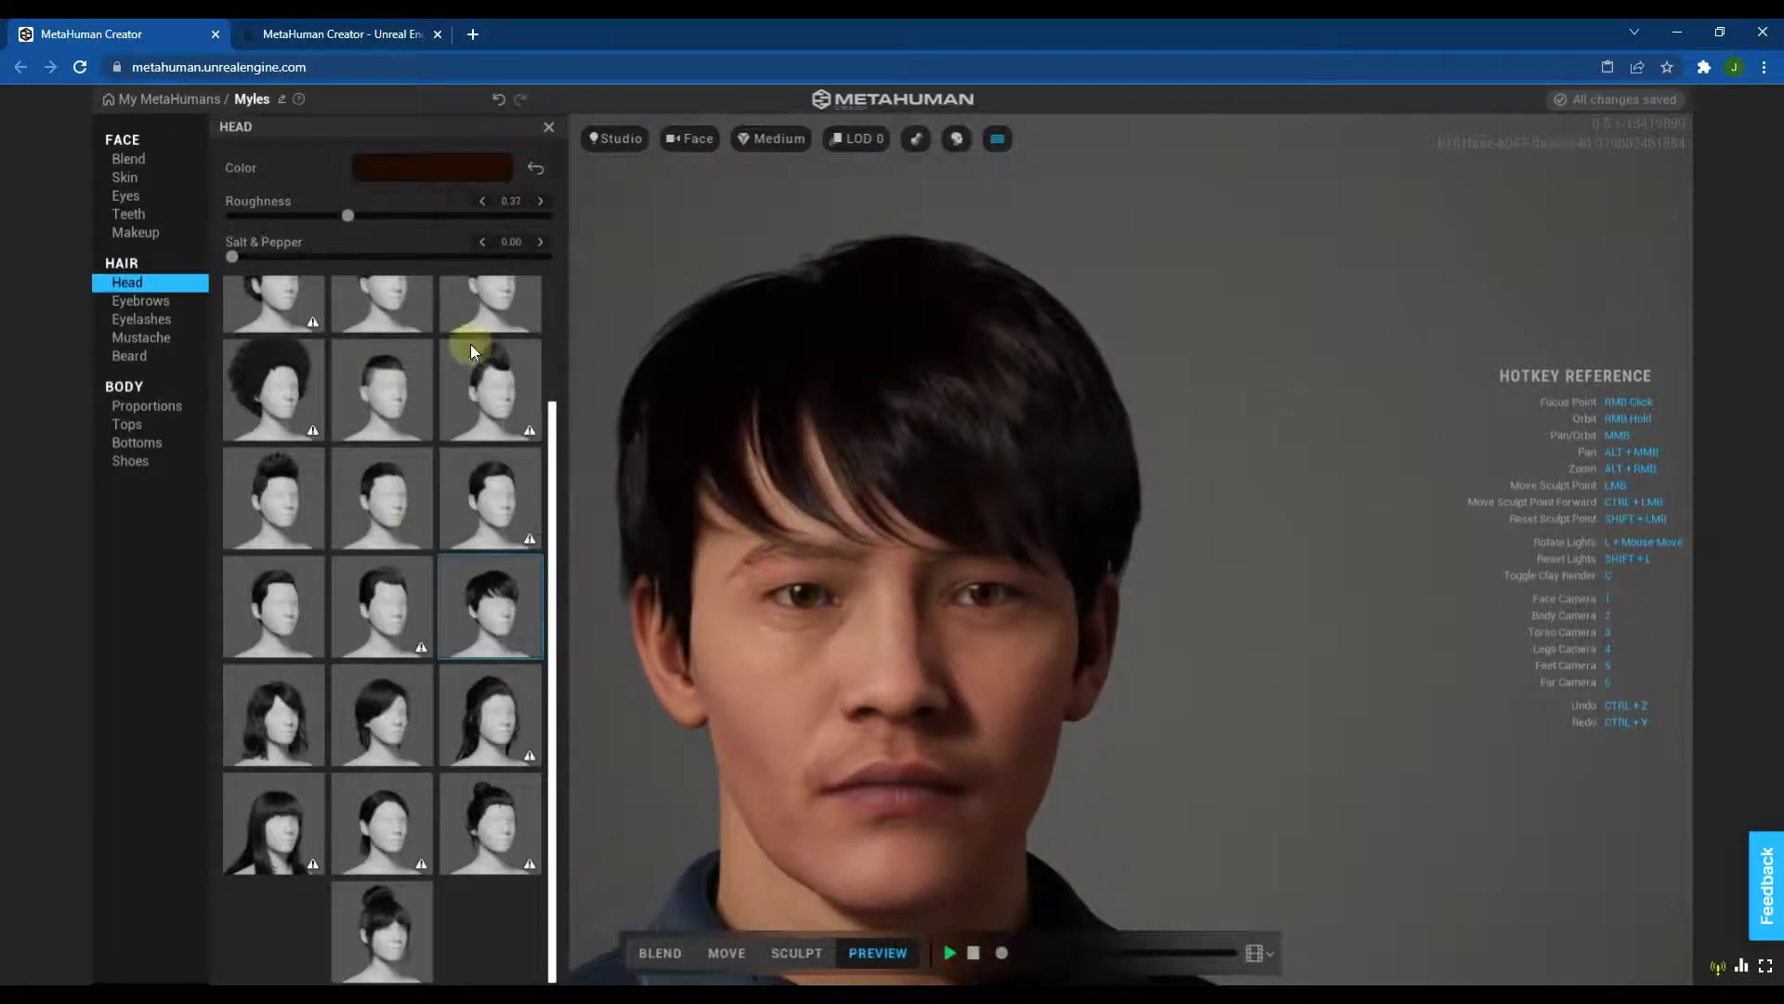
pyautogui.moveTo(234, 255)
pyautogui.mouseDown()
pyautogui.moveTo(409, 259)
pyautogui.moveTo(358, 260)
pyautogui.moveTo(443, 221)
pyautogui.moveTo(289, 228)
pyautogui.mouseUp()
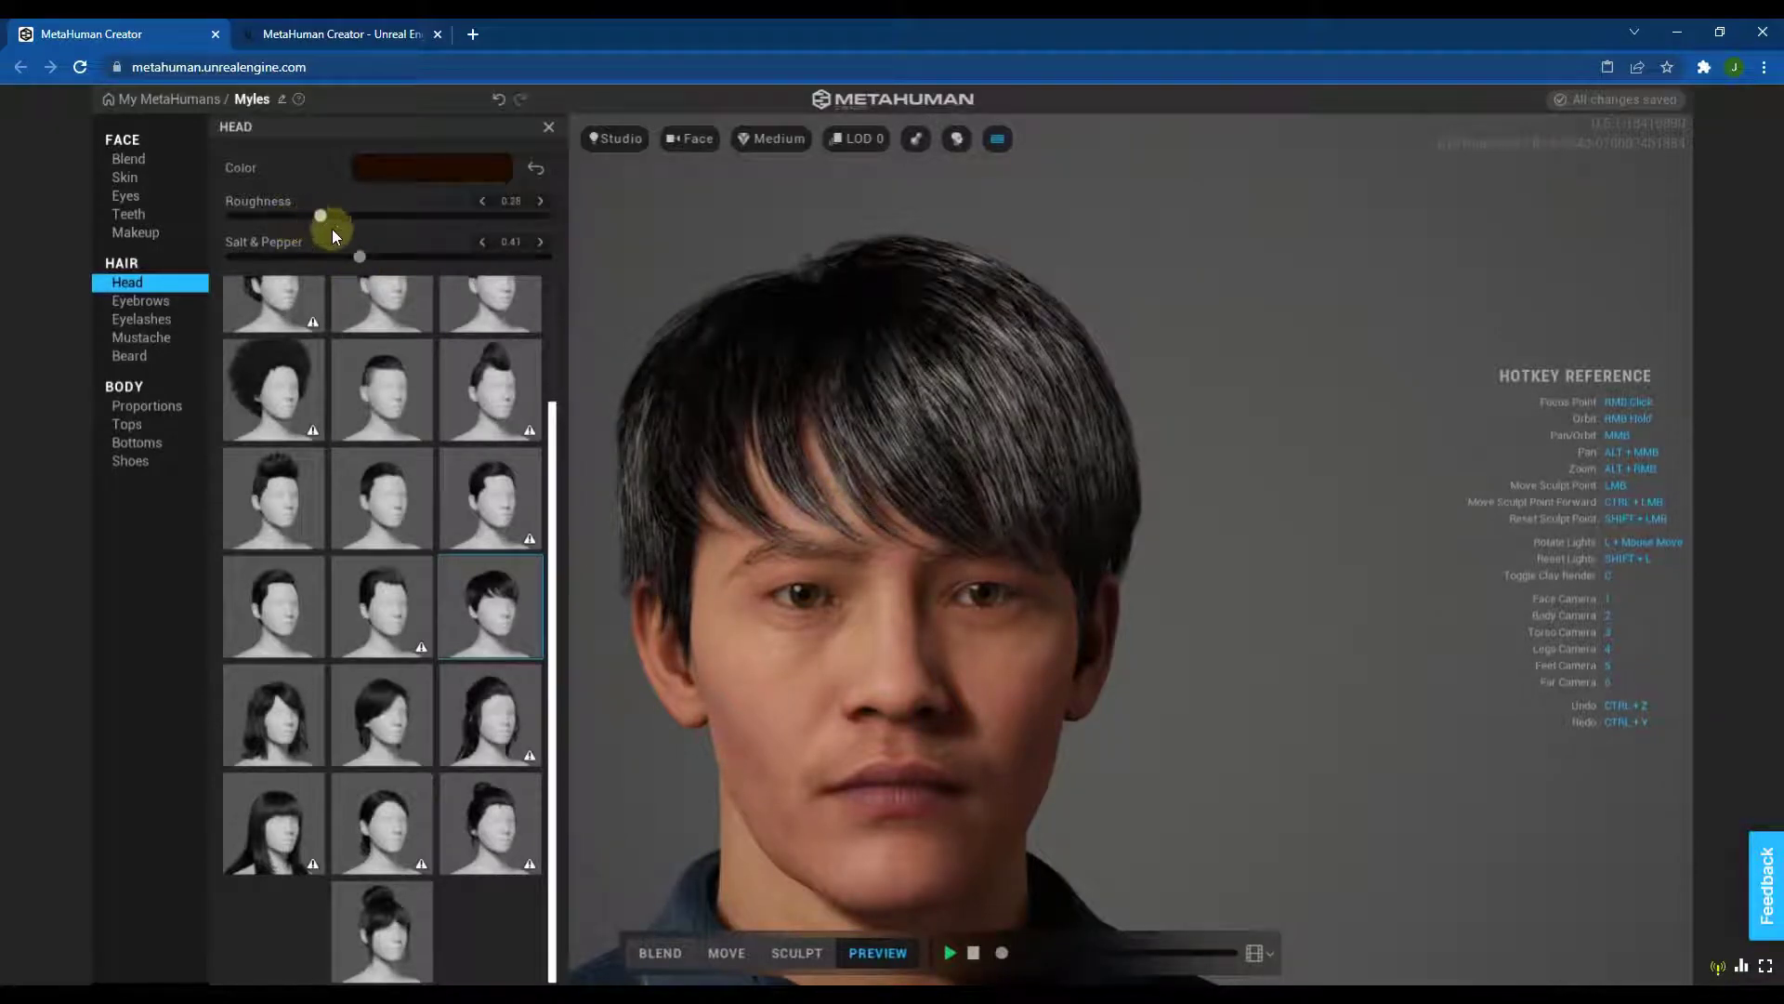
pyautogui.click(368, 256)
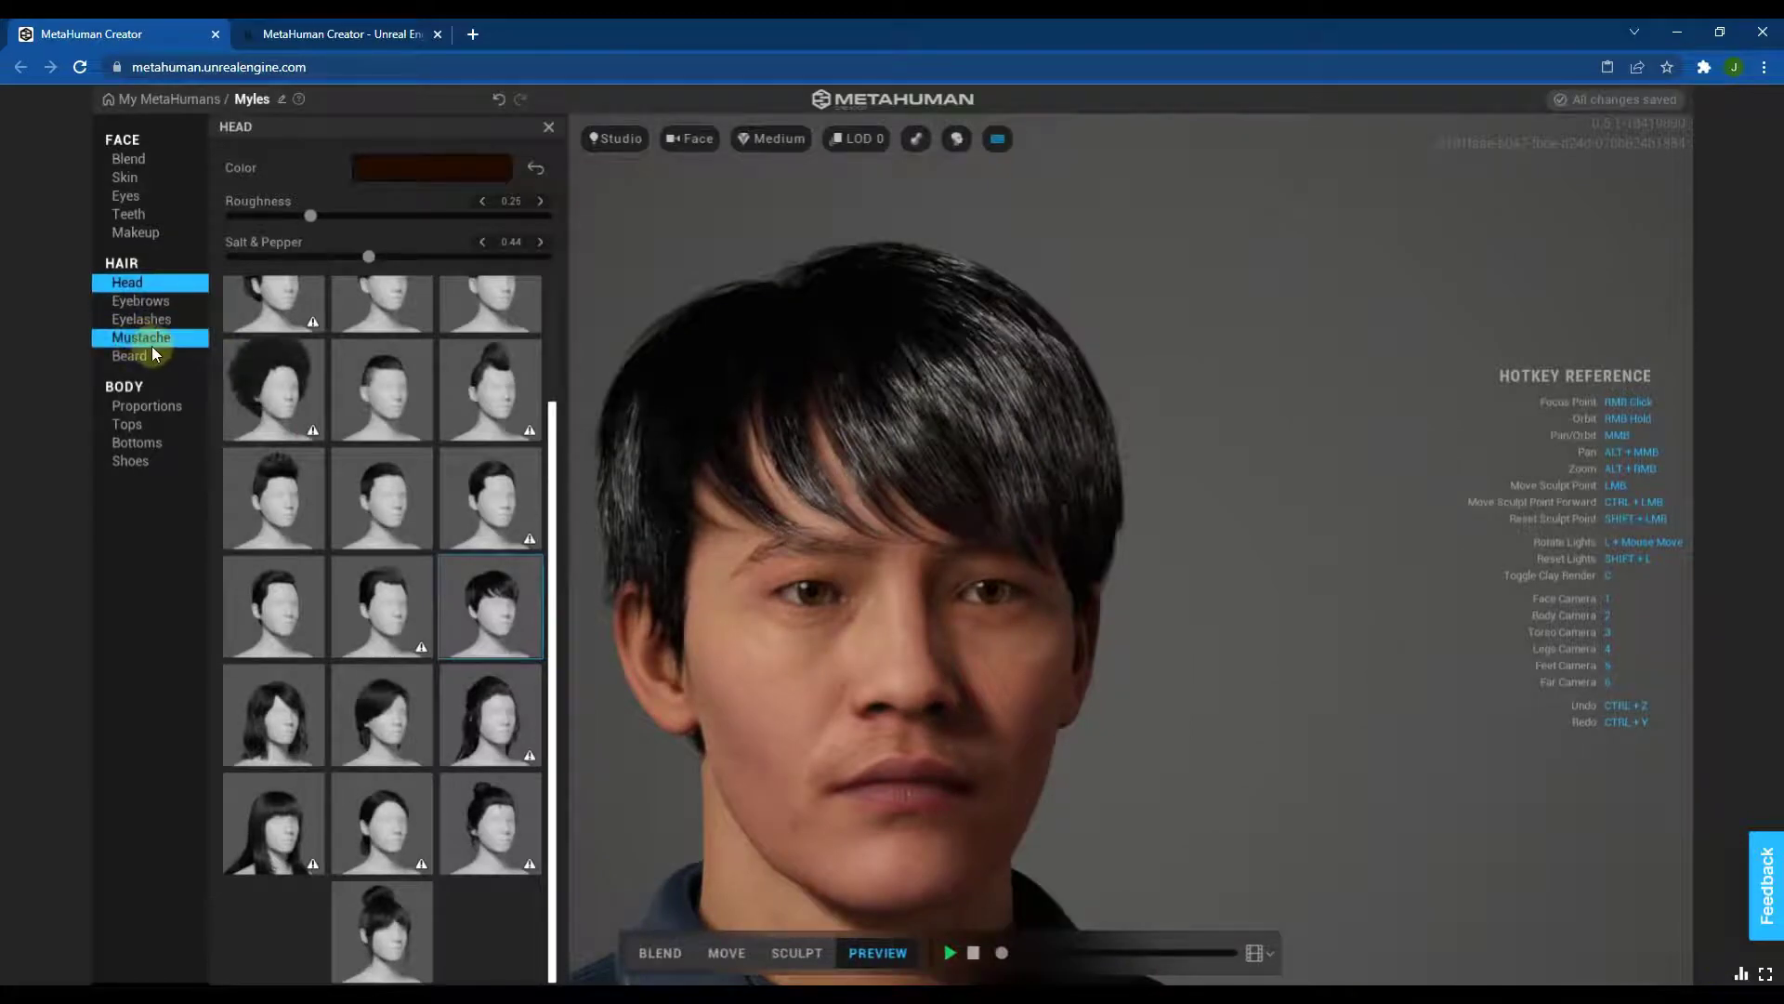
# - Try Short Full and Long Messy mustaches, then apply a thinner mustache style
pyautogui.click(151, 341)
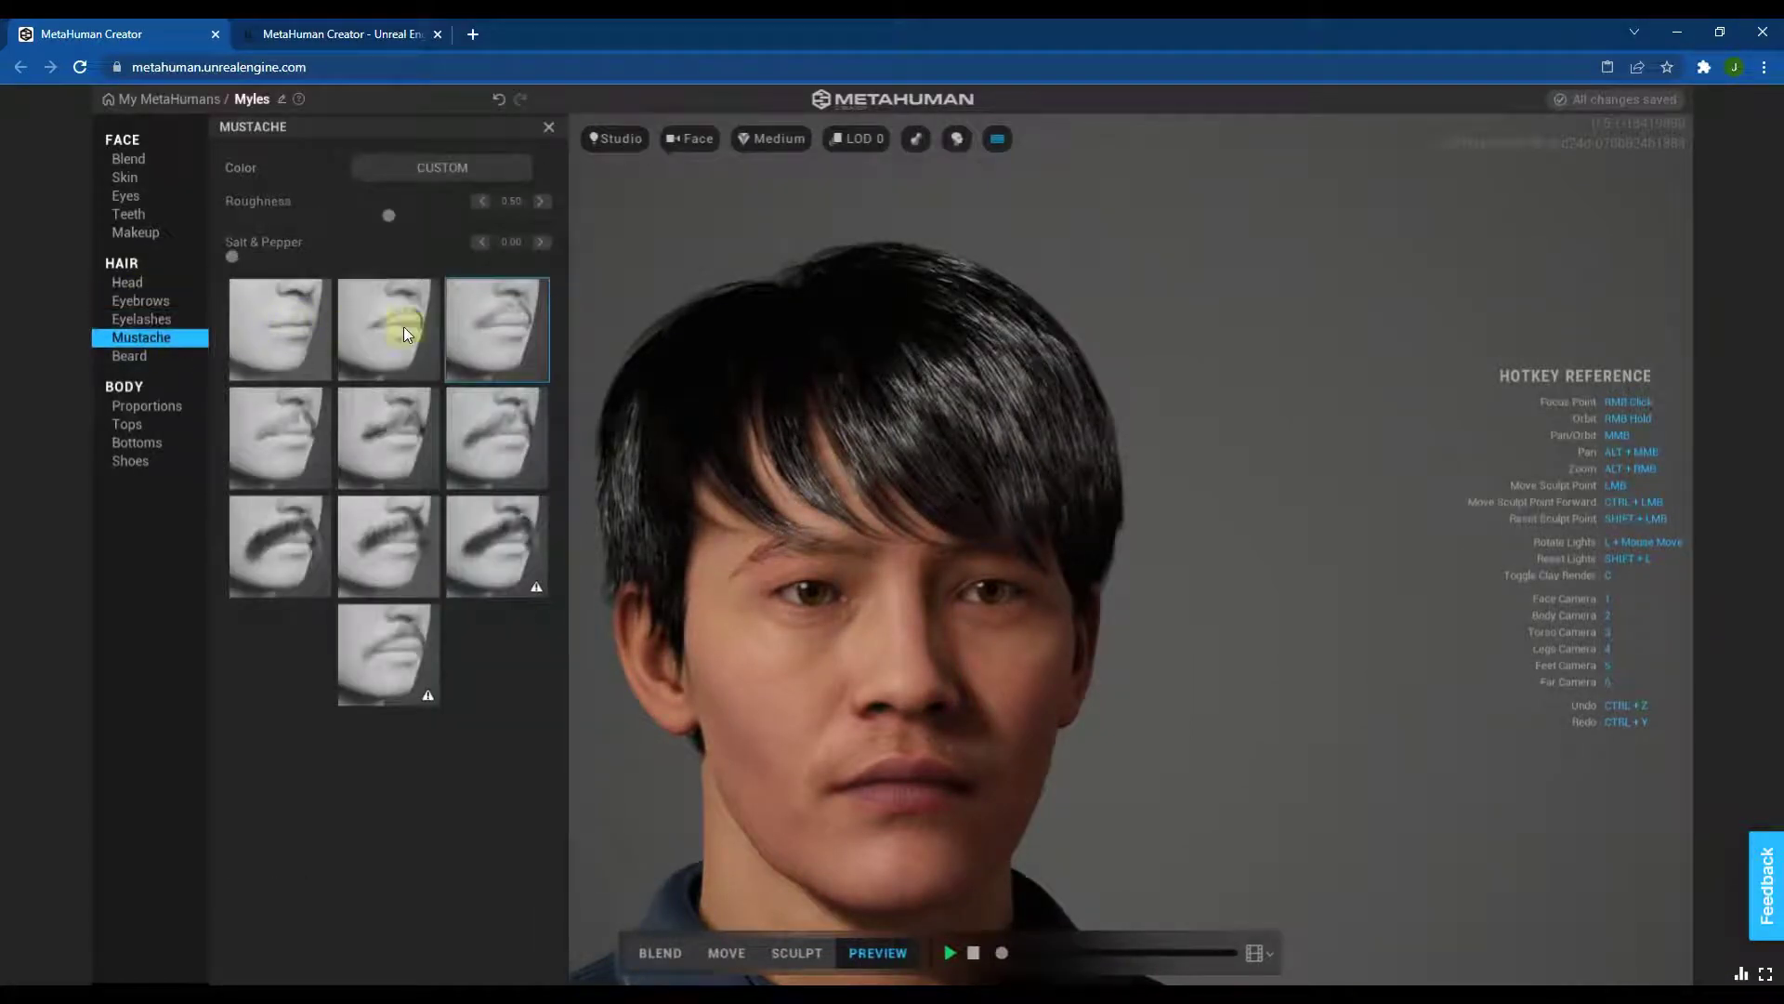
pyautogui.click(390, 420)
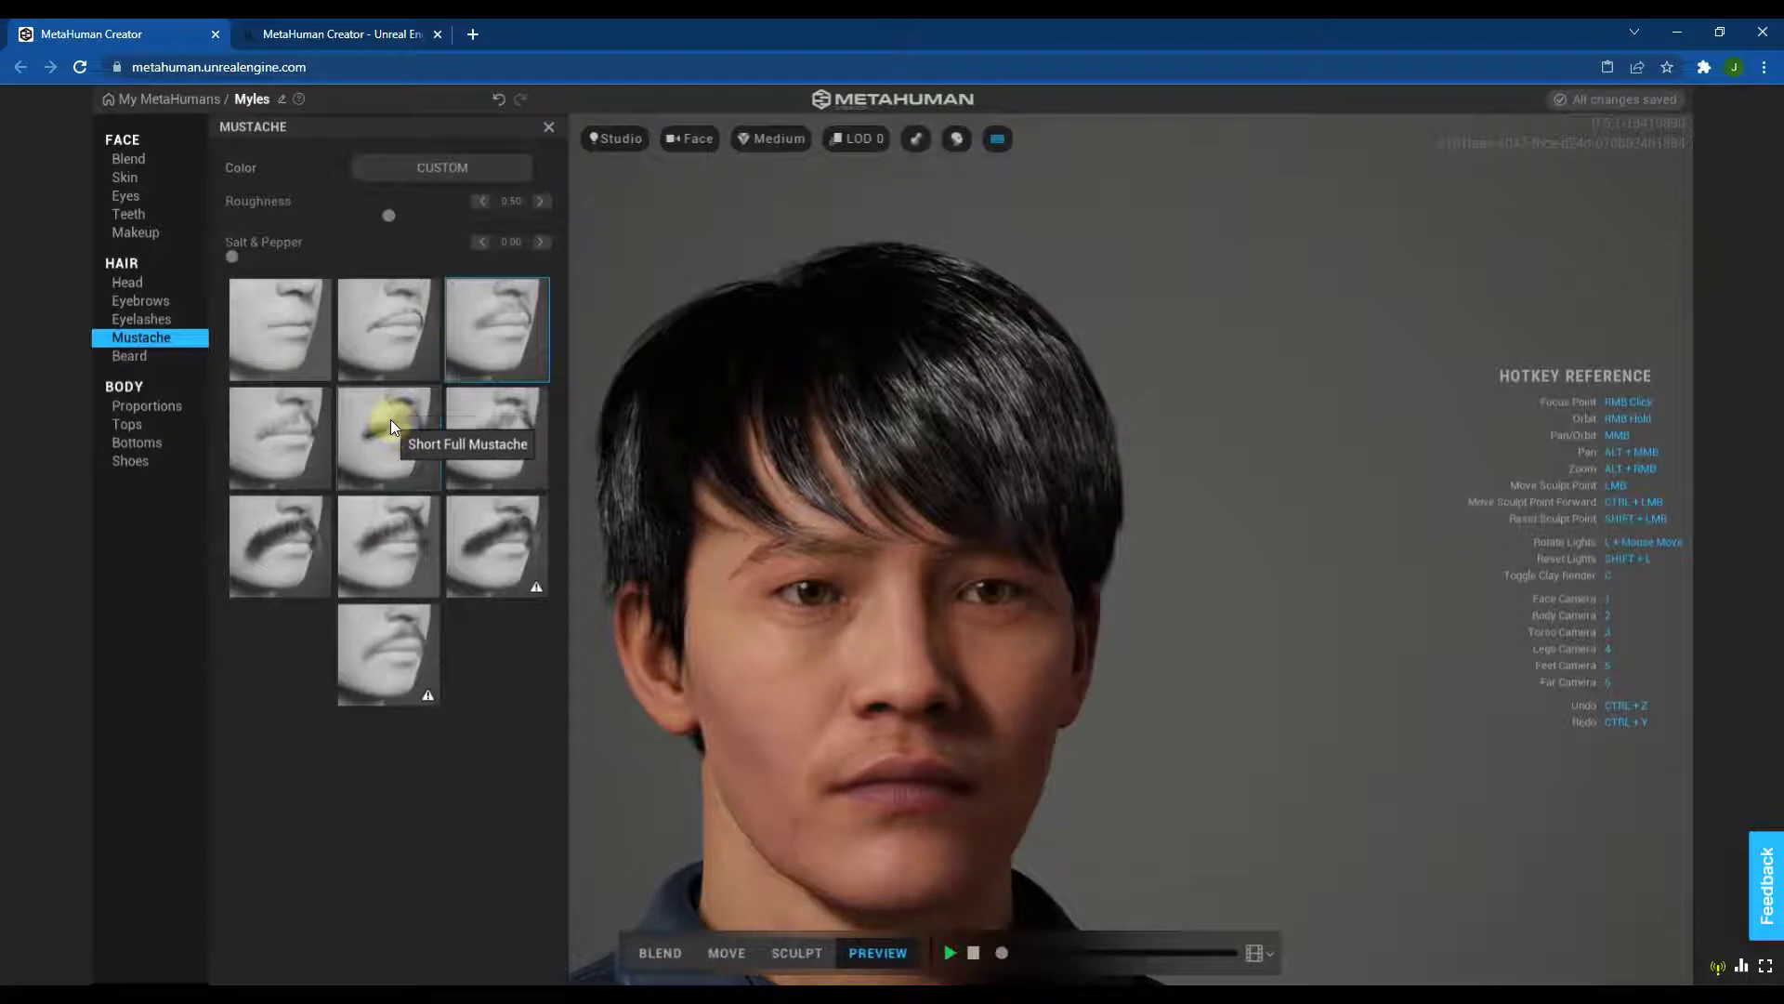
pyautogui.click(378, 561)
pyautogui.click(410, 680)
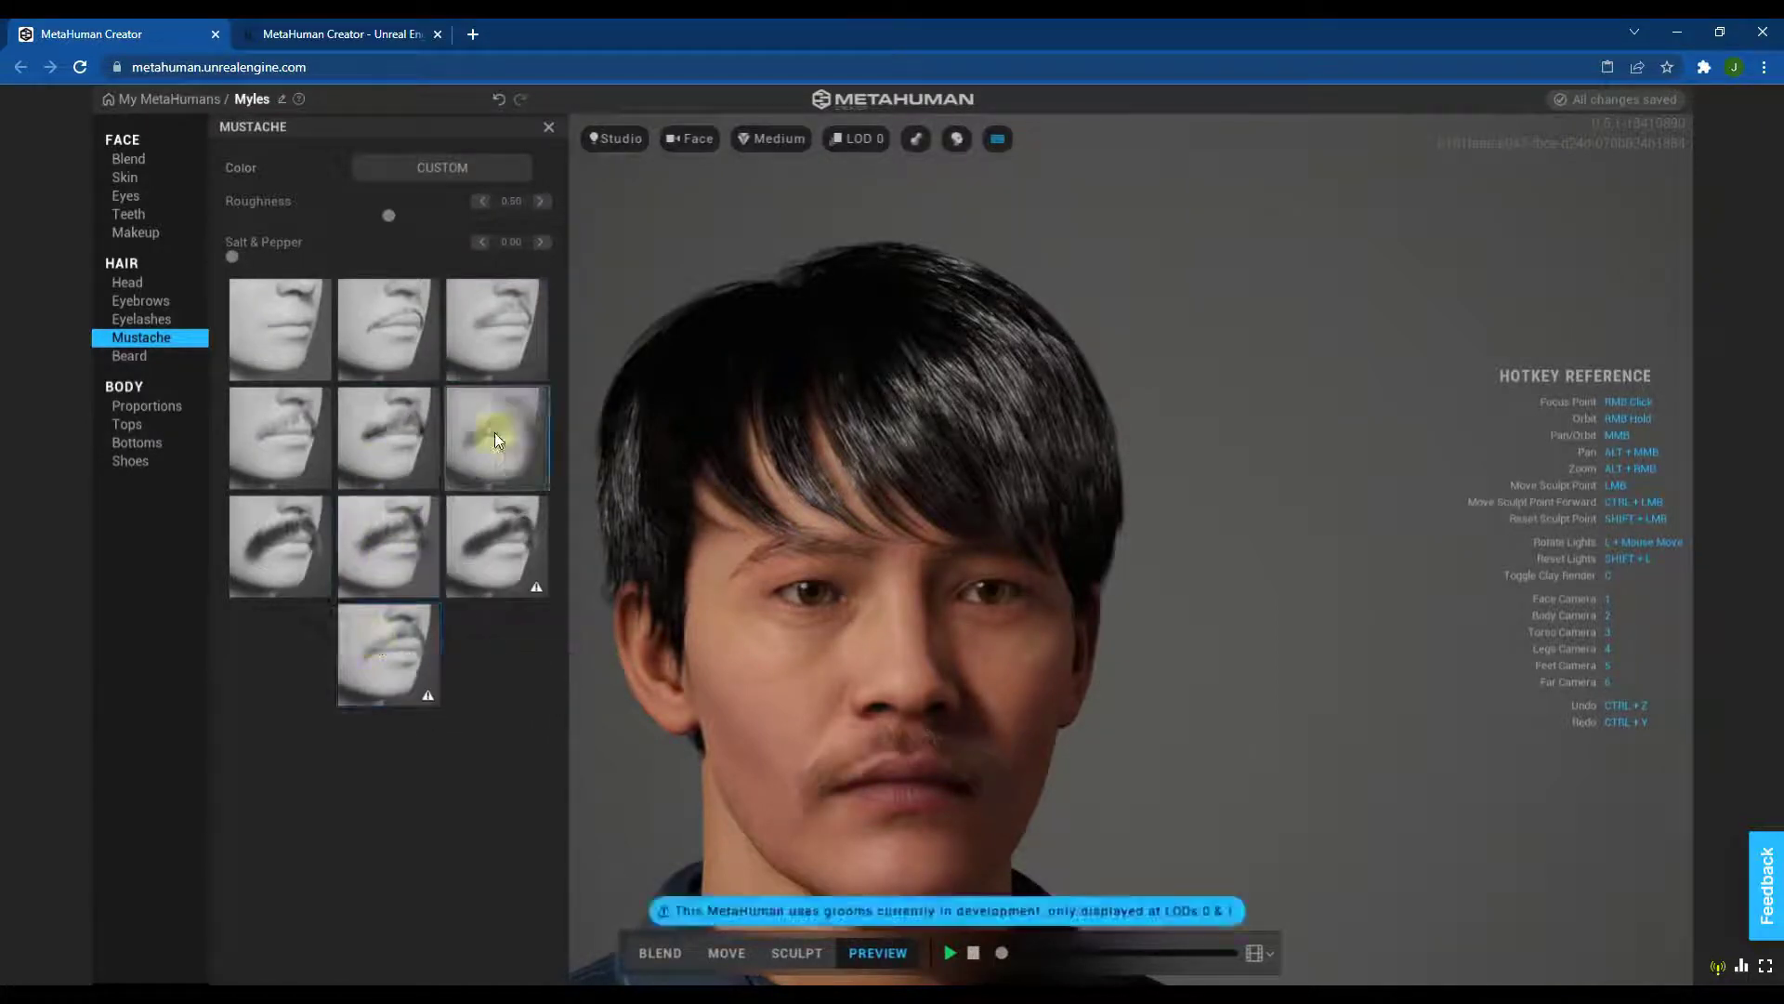
# - Apply a goatee beard and zoom on the chin to check it
pyautogui.click(129, 356)
pyautogui.click(485, 444)
pyautogui.rightClick(985, 806)
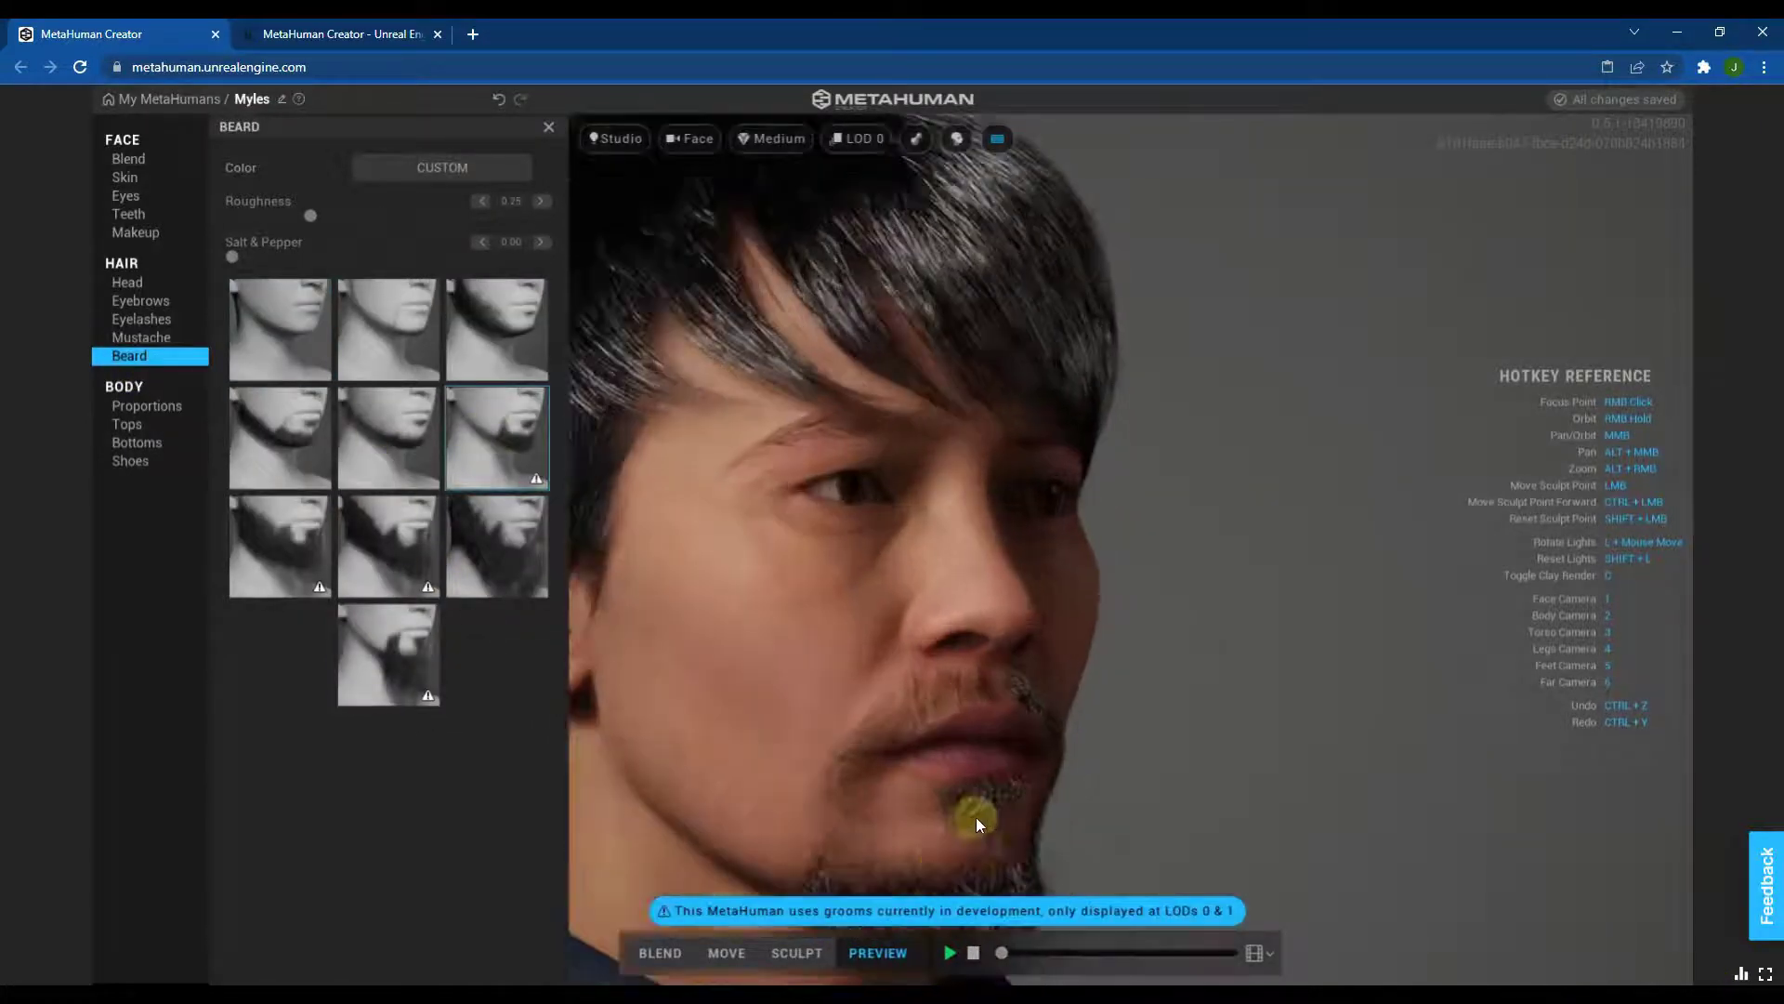
pyautogui.keyDown('alt'); pyautogui.moveTo(968, 815); pyautogui.dragTo(812, 648, button='right'); pyautogui.keyUp('alt')
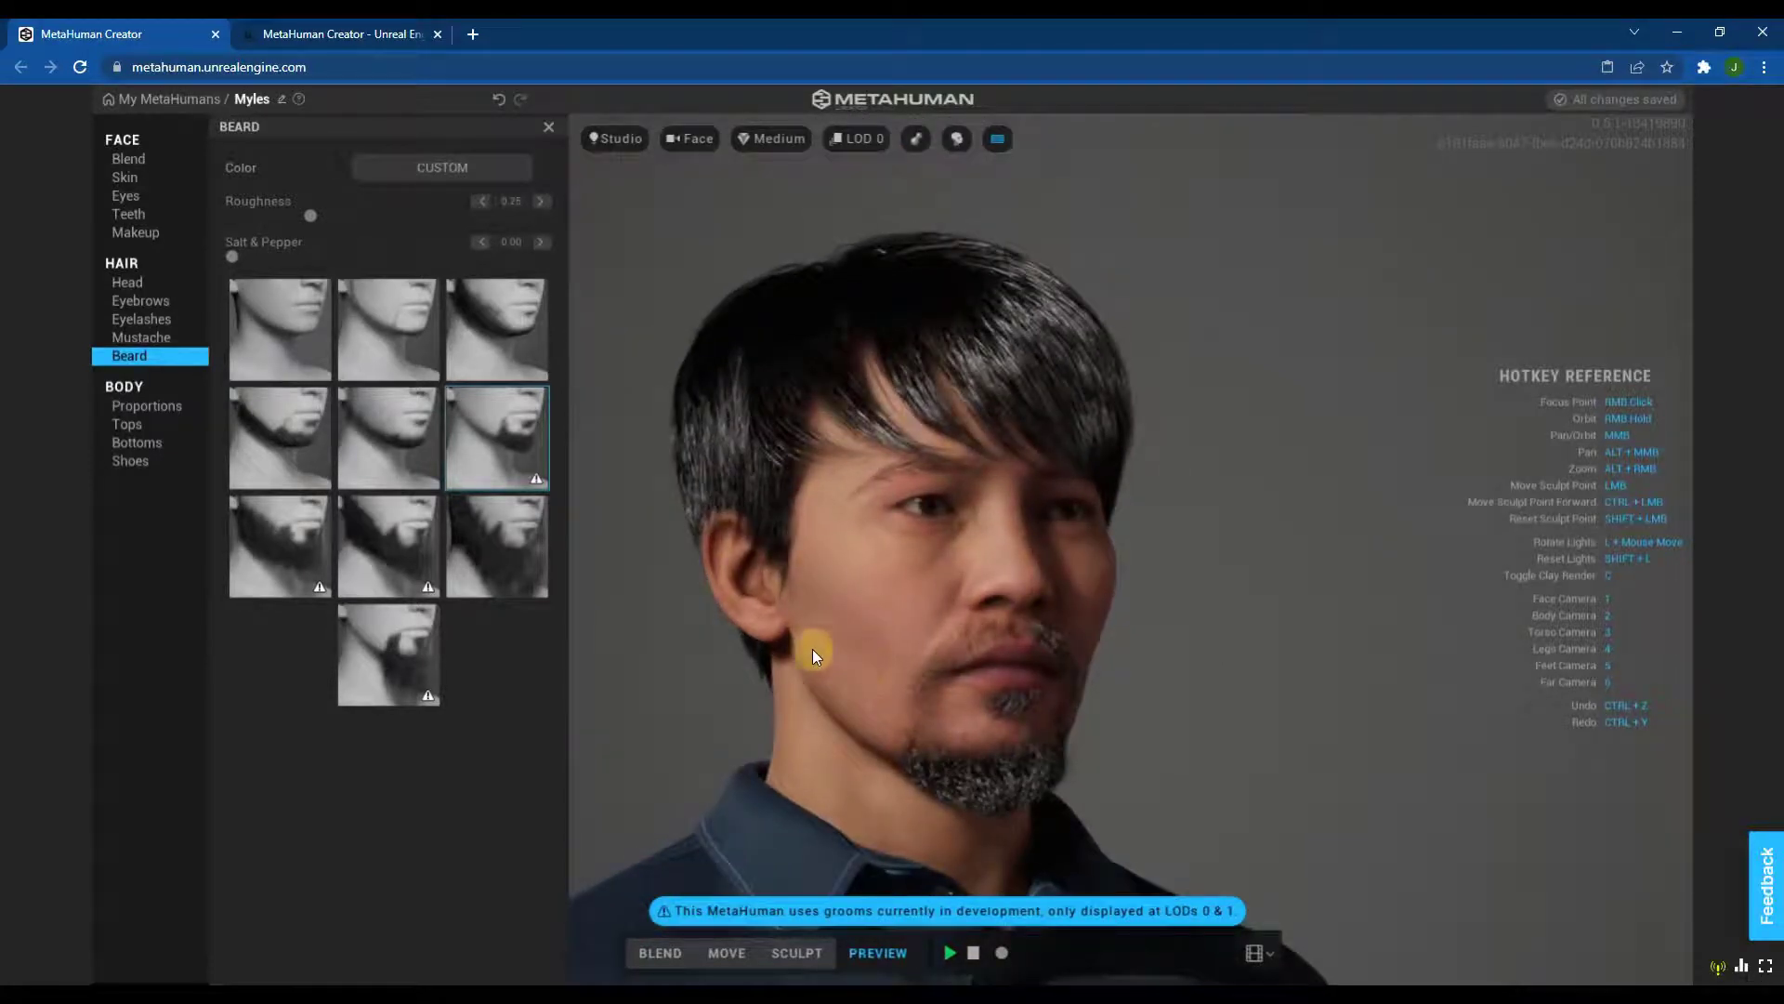
# - Frame the full body and try several body presets, settling on the Average body
pyautogui.click(139, 409)
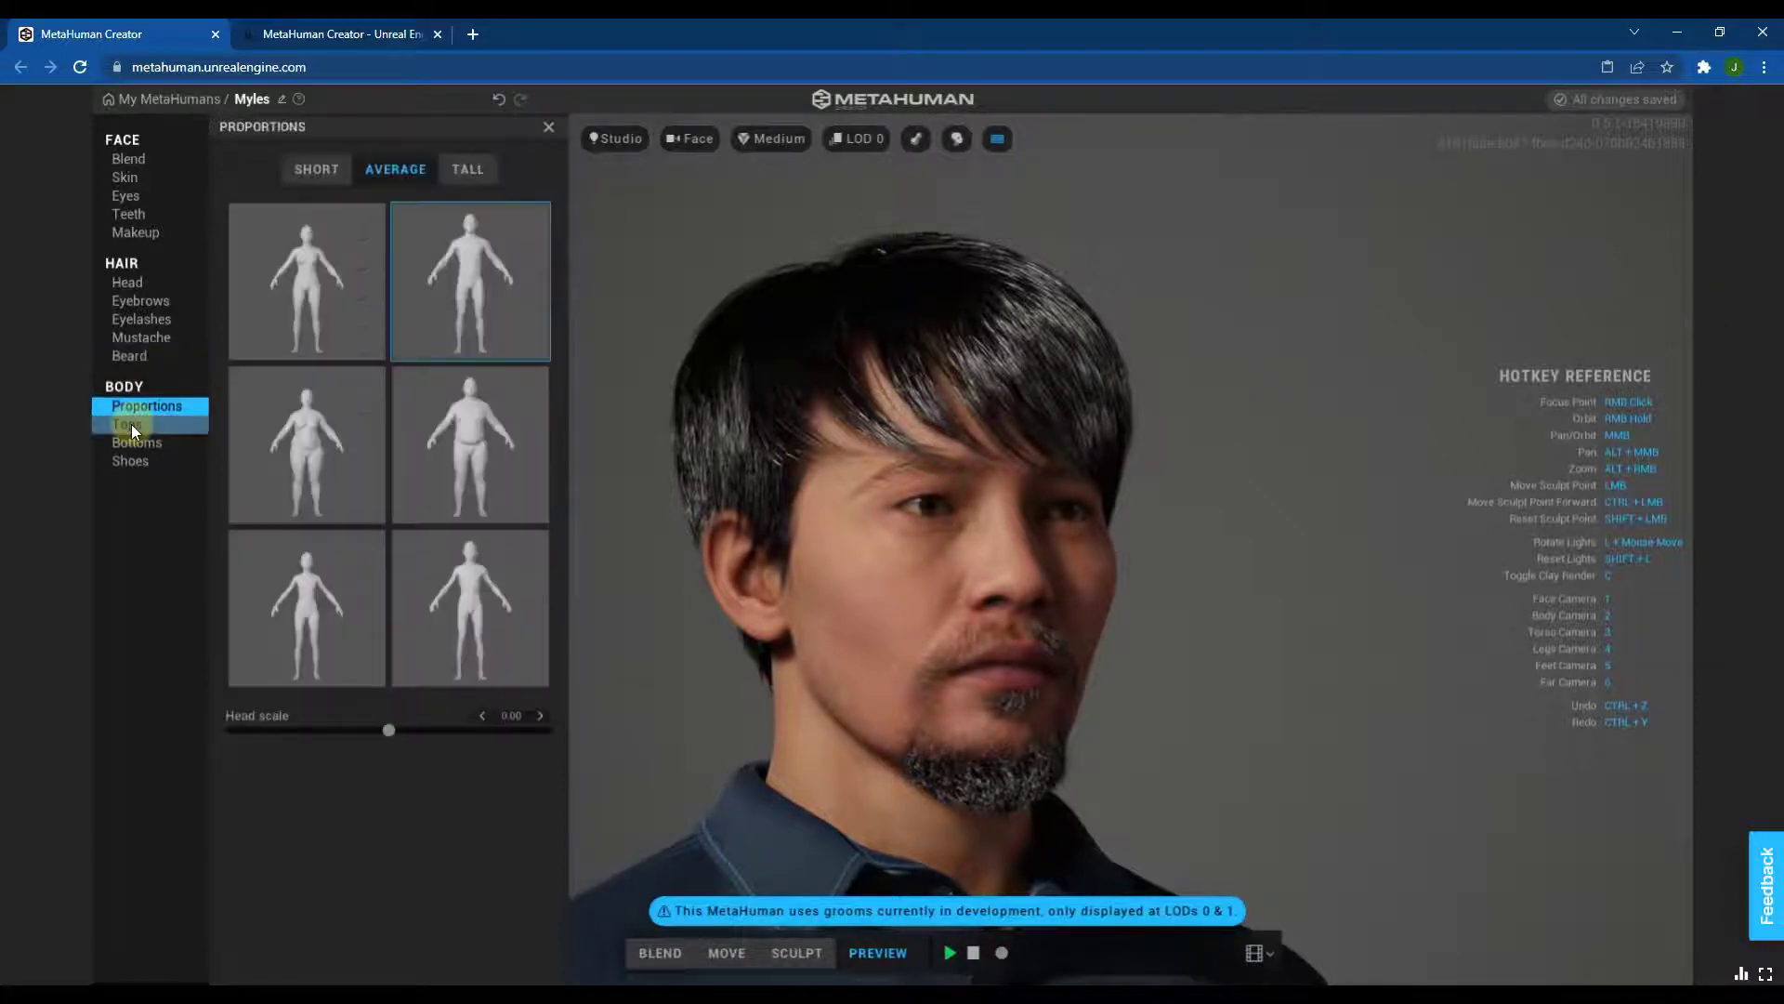
pyautogui.press('1')
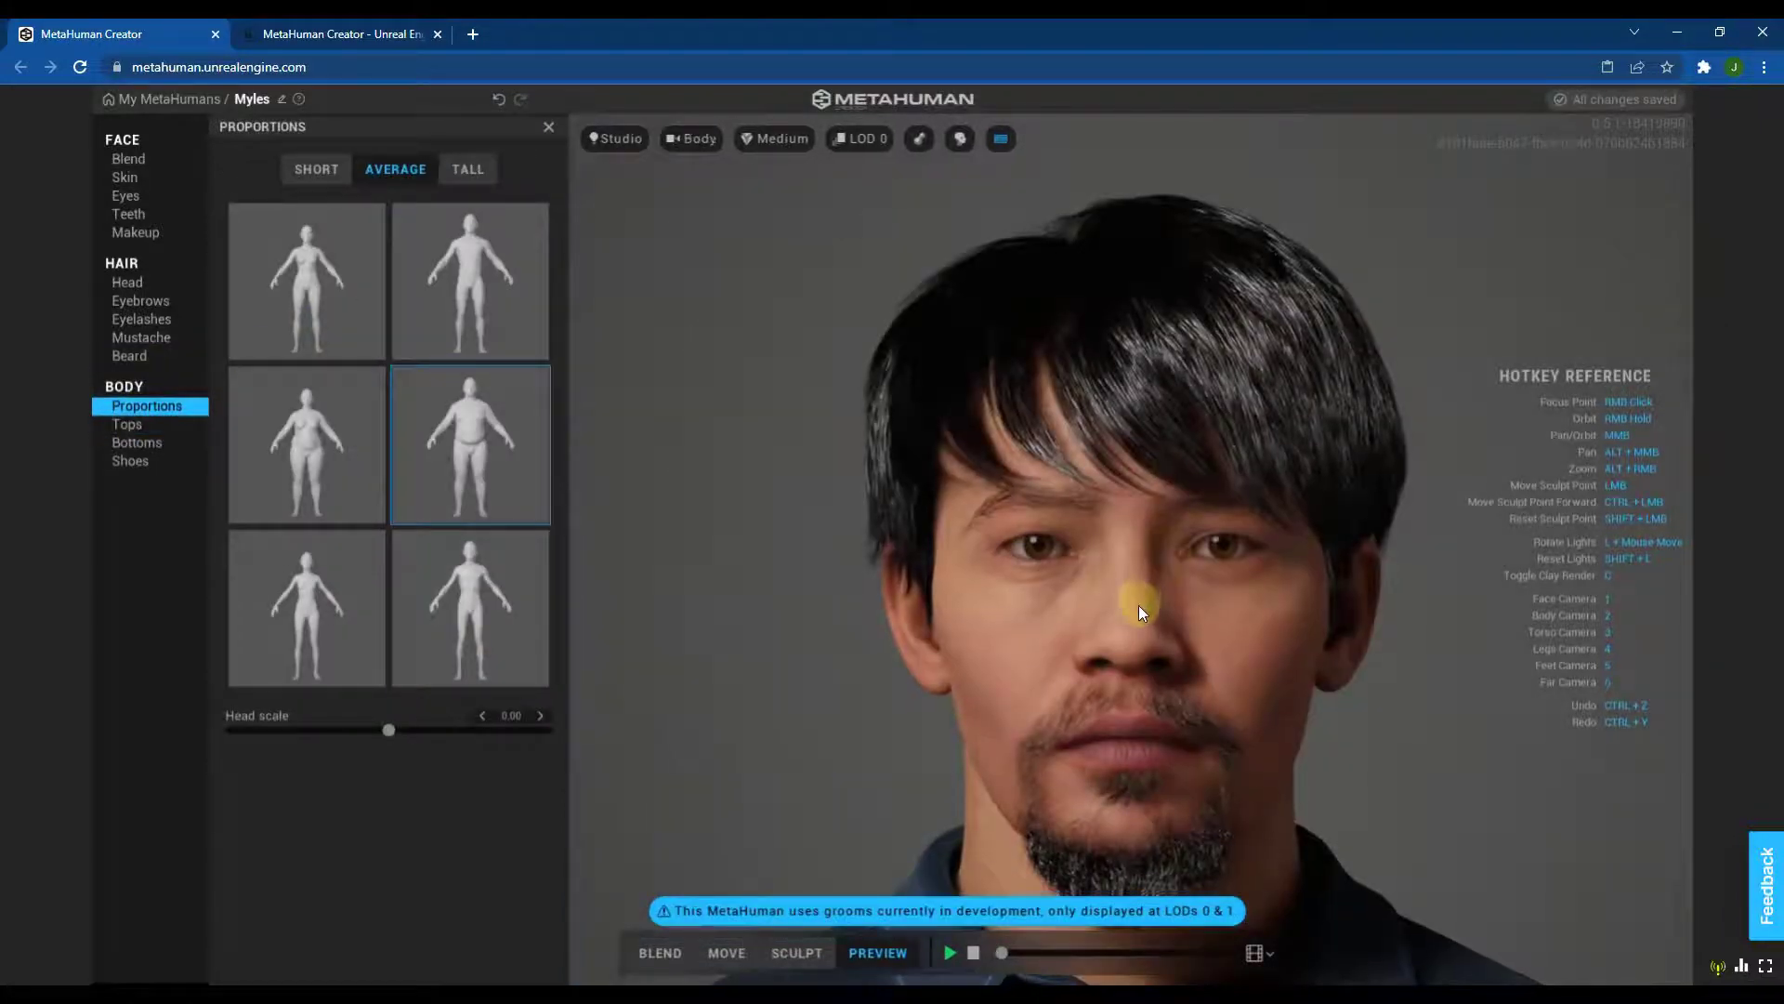
pyautogui.press('2')
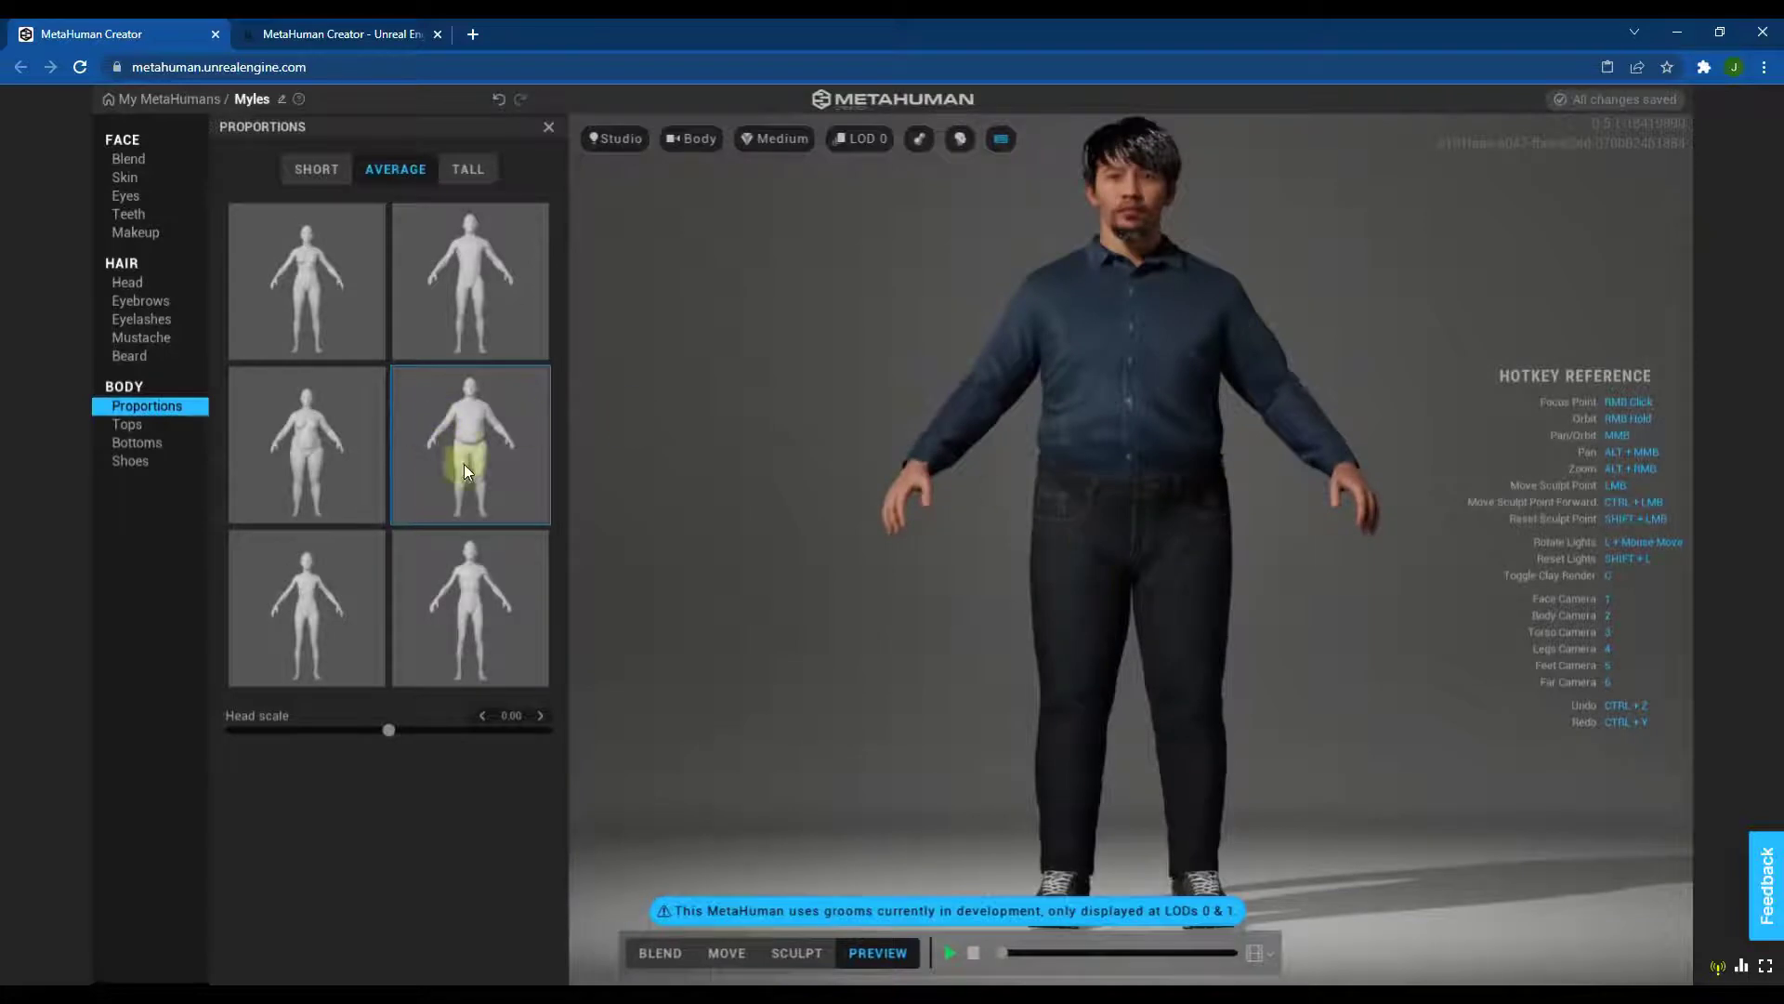
pyautogui.click(452, 614)
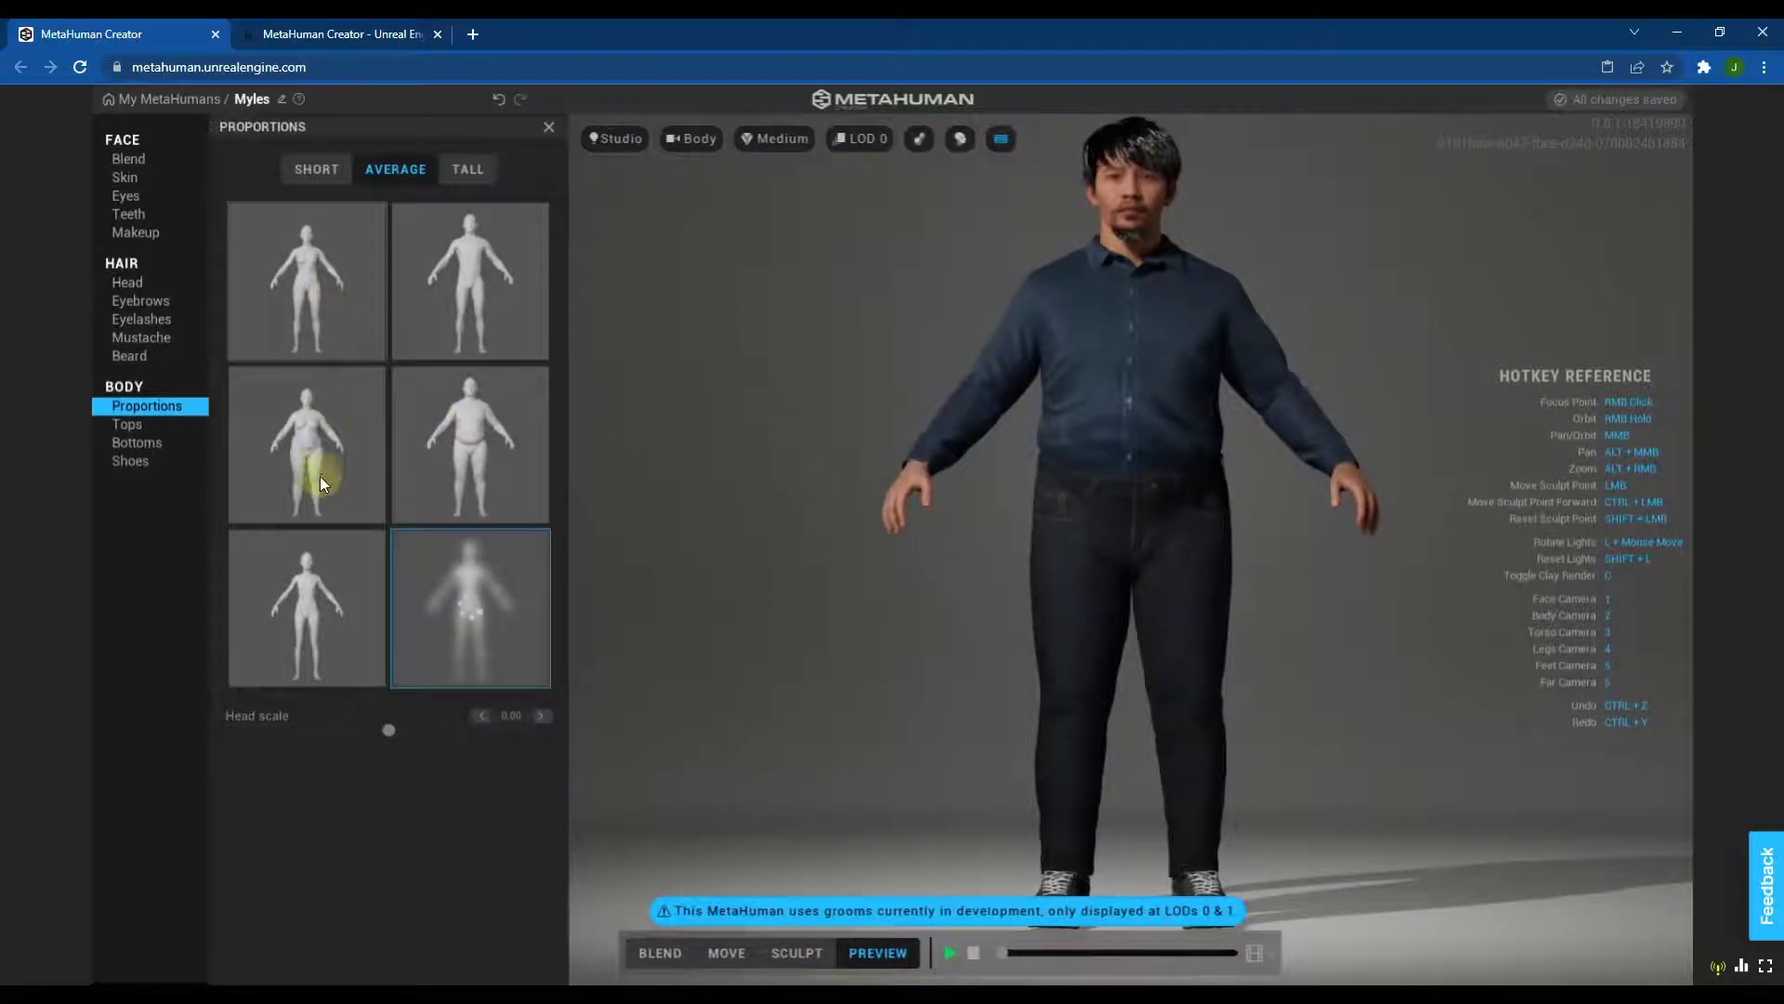
pyautogui.click(306, 615)
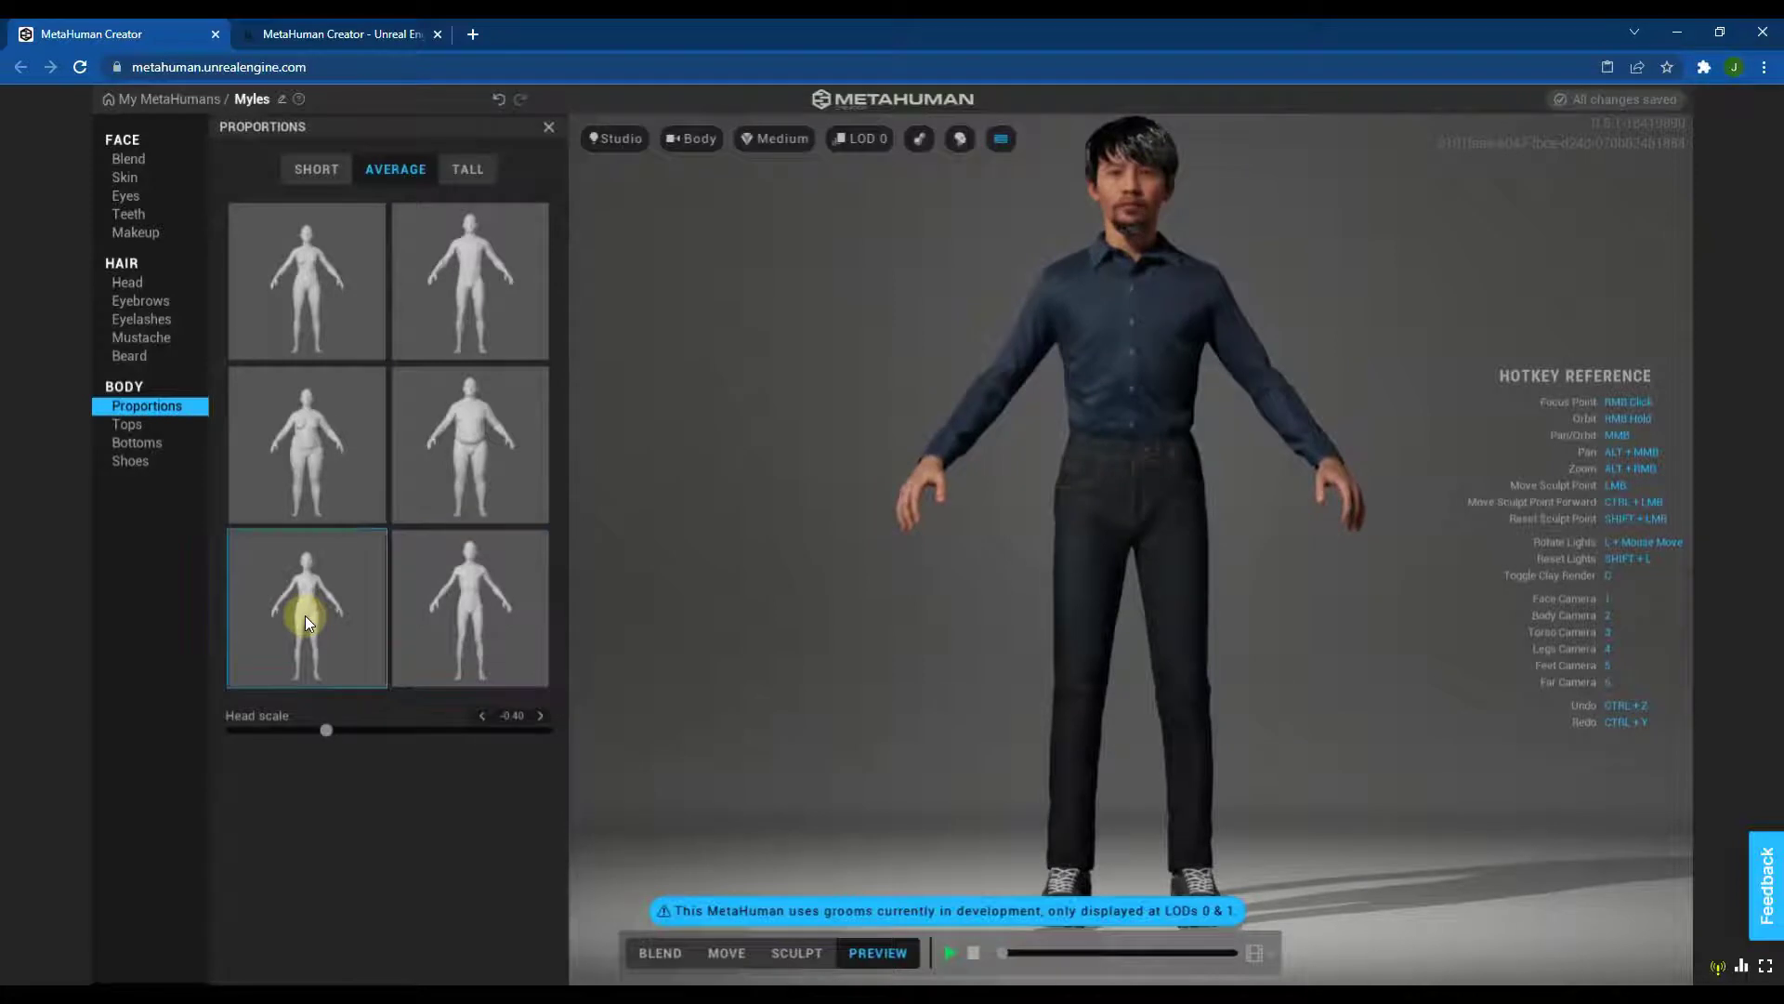
pyautogui.click(472, 292)
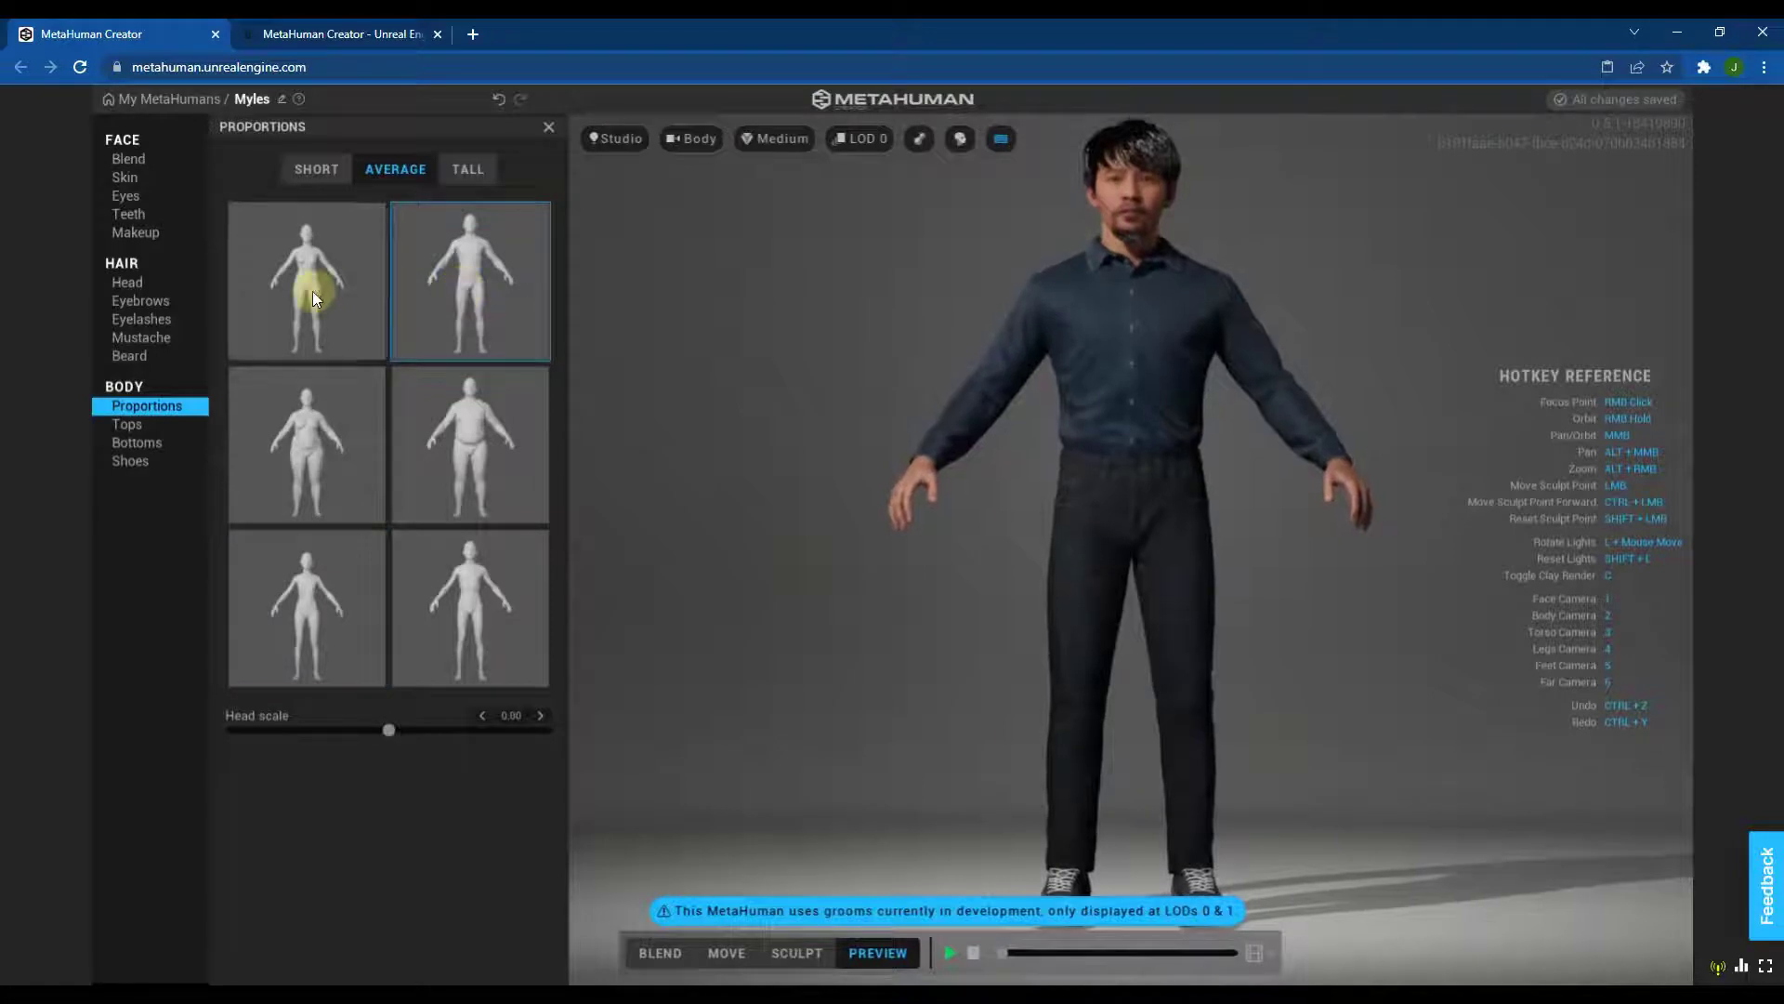
# - Reduce the Head scale slider to -0.15
pyautogui.moveTo(387, 729); pyautogui.dragTo(263, 734)
pyautogui.moveTo(442, 737); pyautogui.dragTo(370, 743)
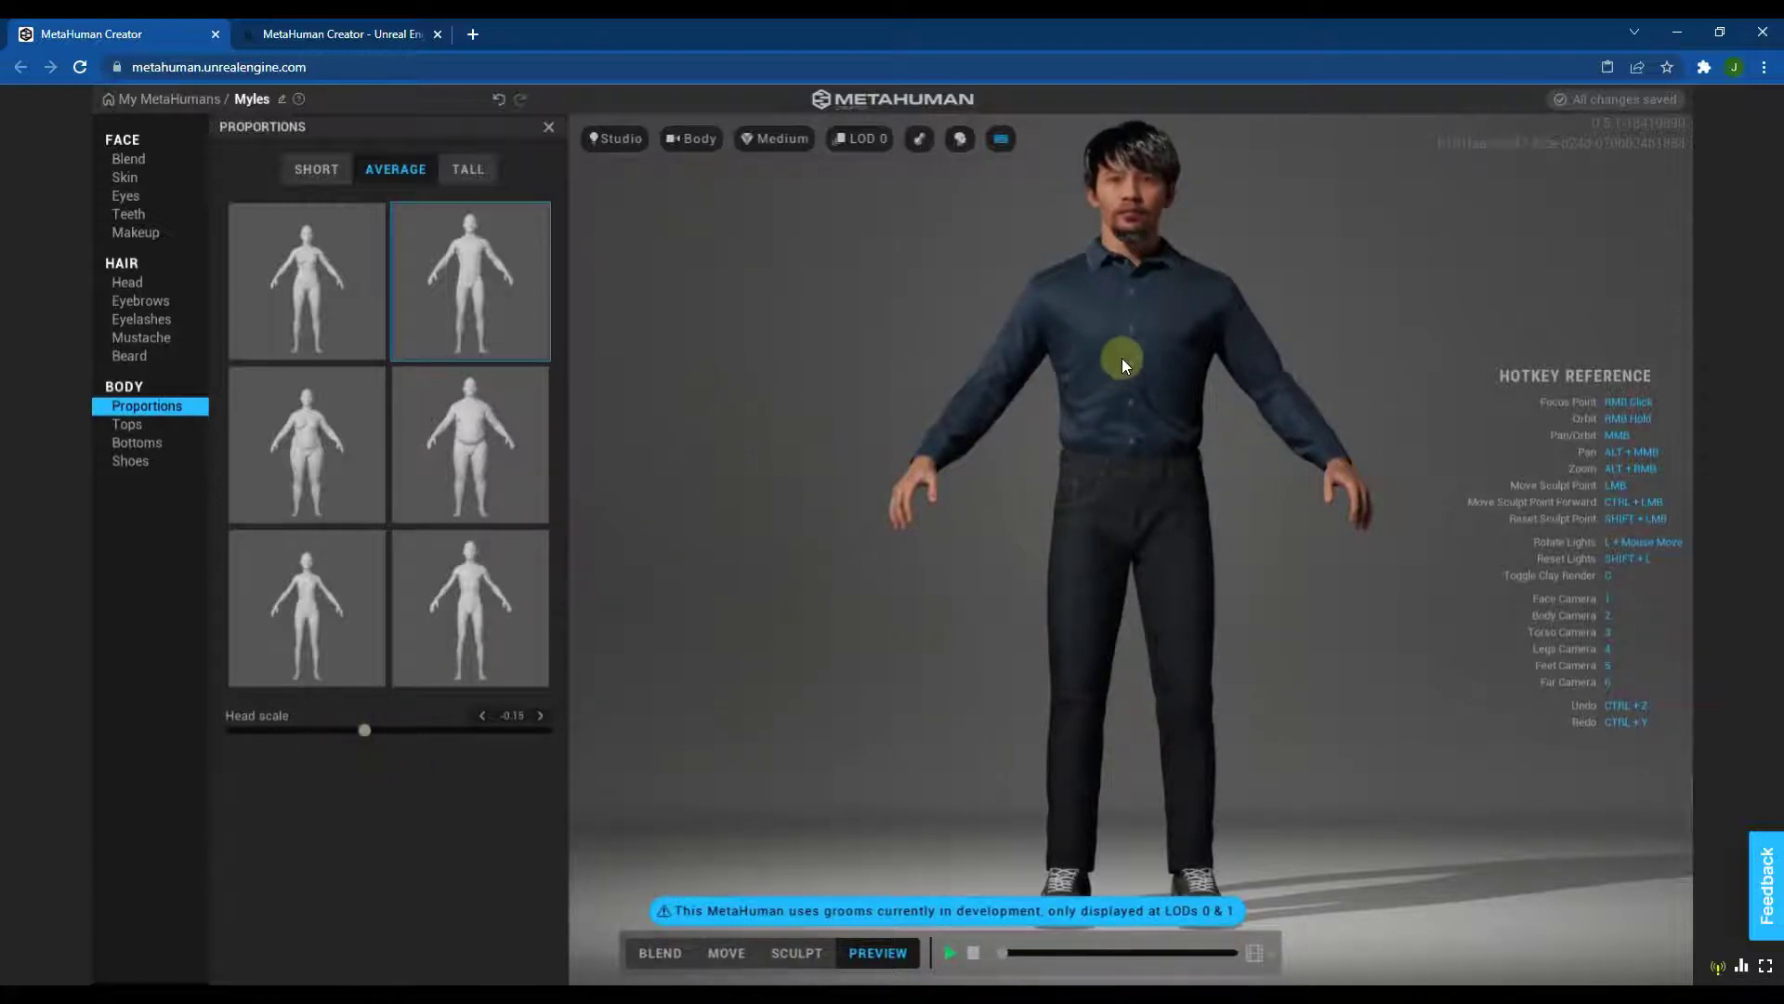
pyautogui.click(139, 160)
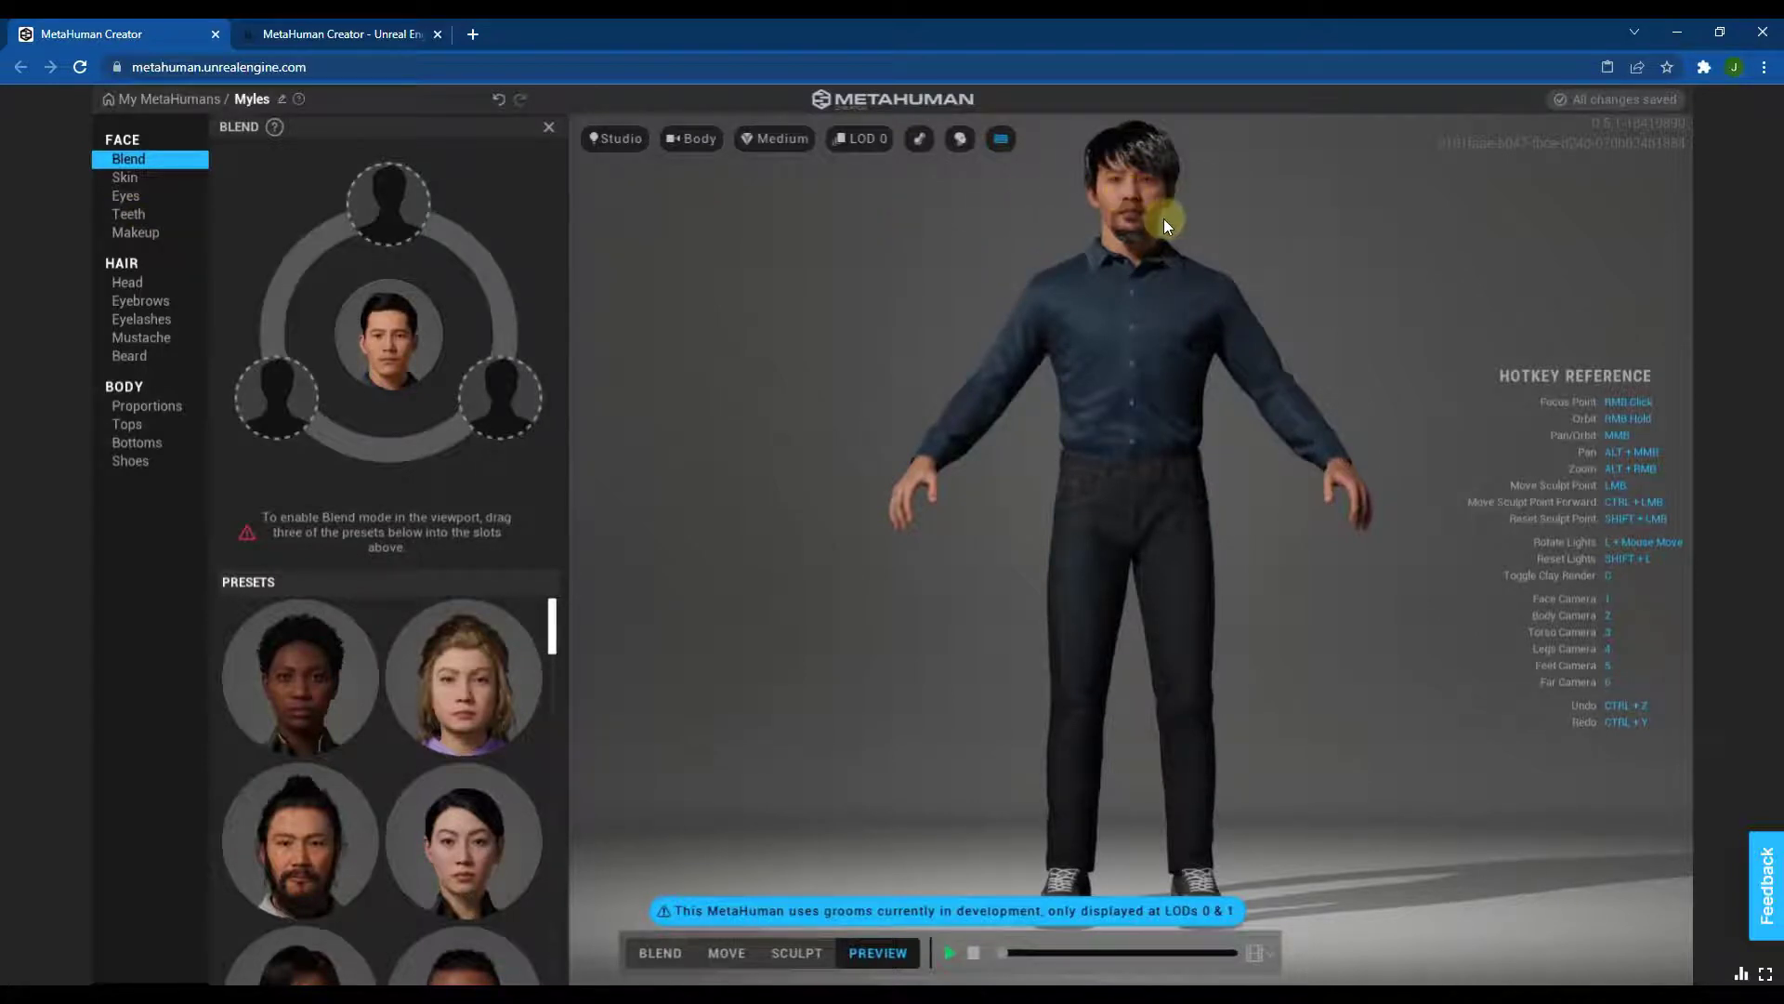
# - In face close-up, drag Aoi, a second preset and Keiji into the empty blend slots
pyautogui.press('1')
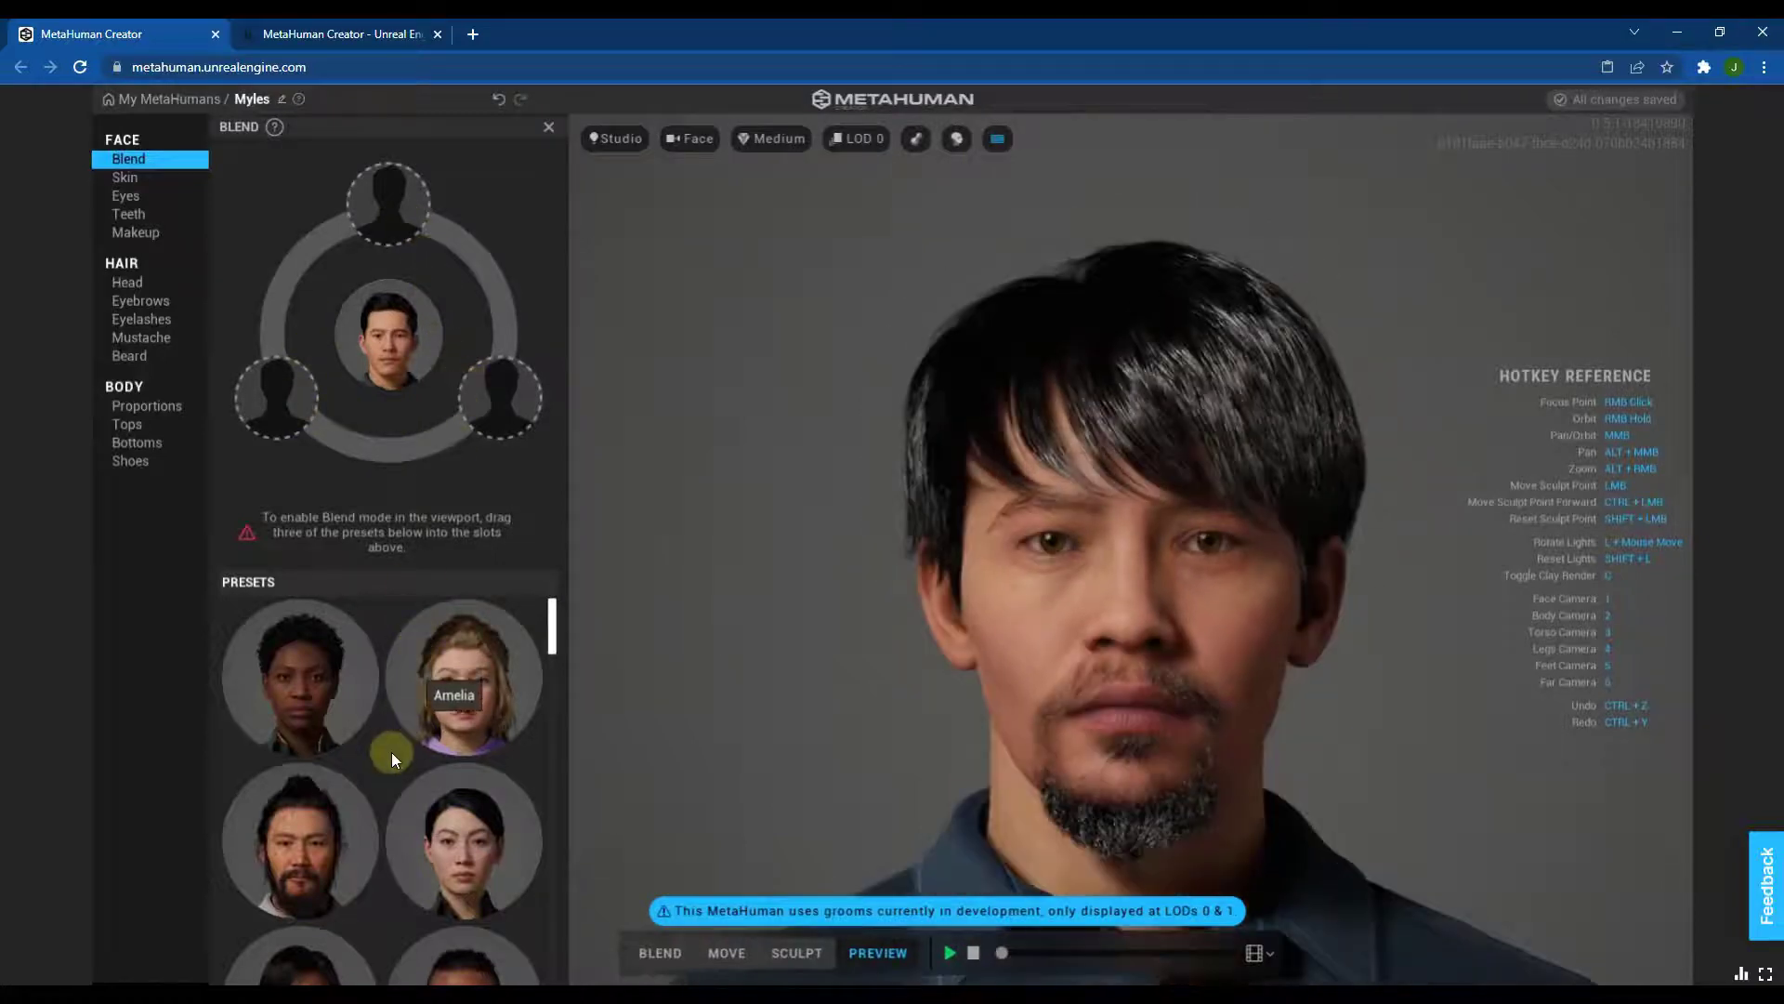
pyautogui.scroll(-1, 392, 751)
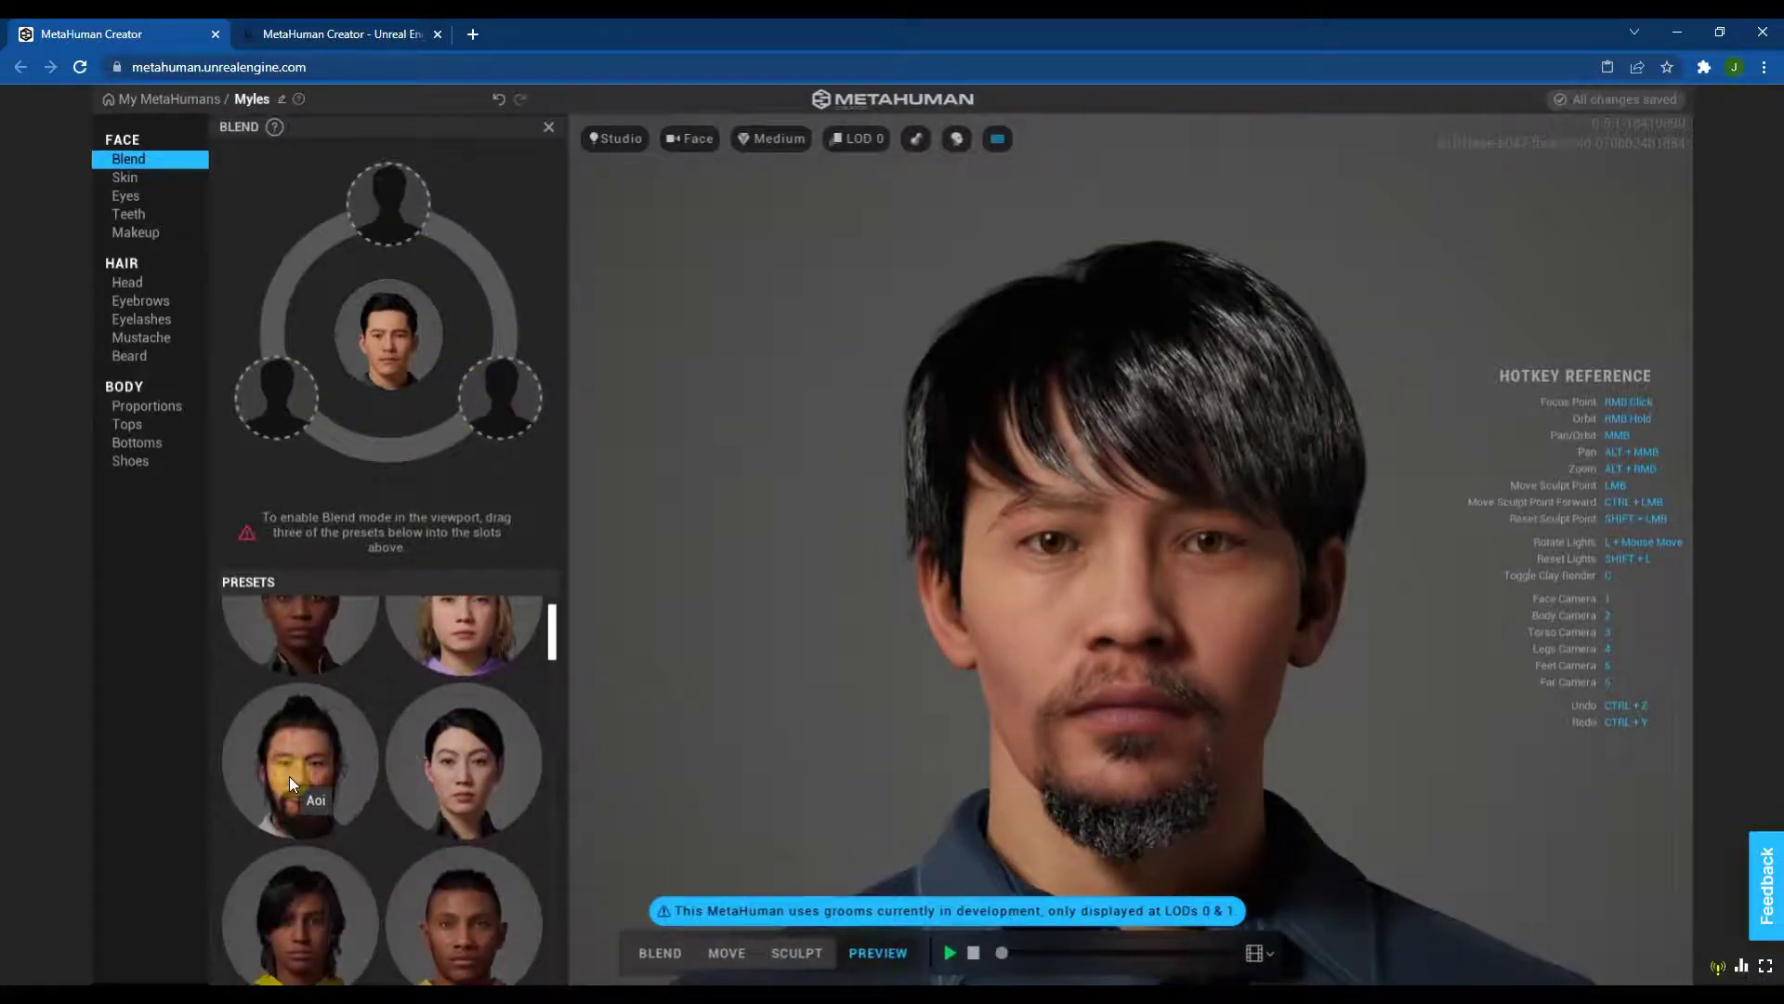
pyautogui.moveTo(288, 777); pyautogui.dragTo(398, 193)
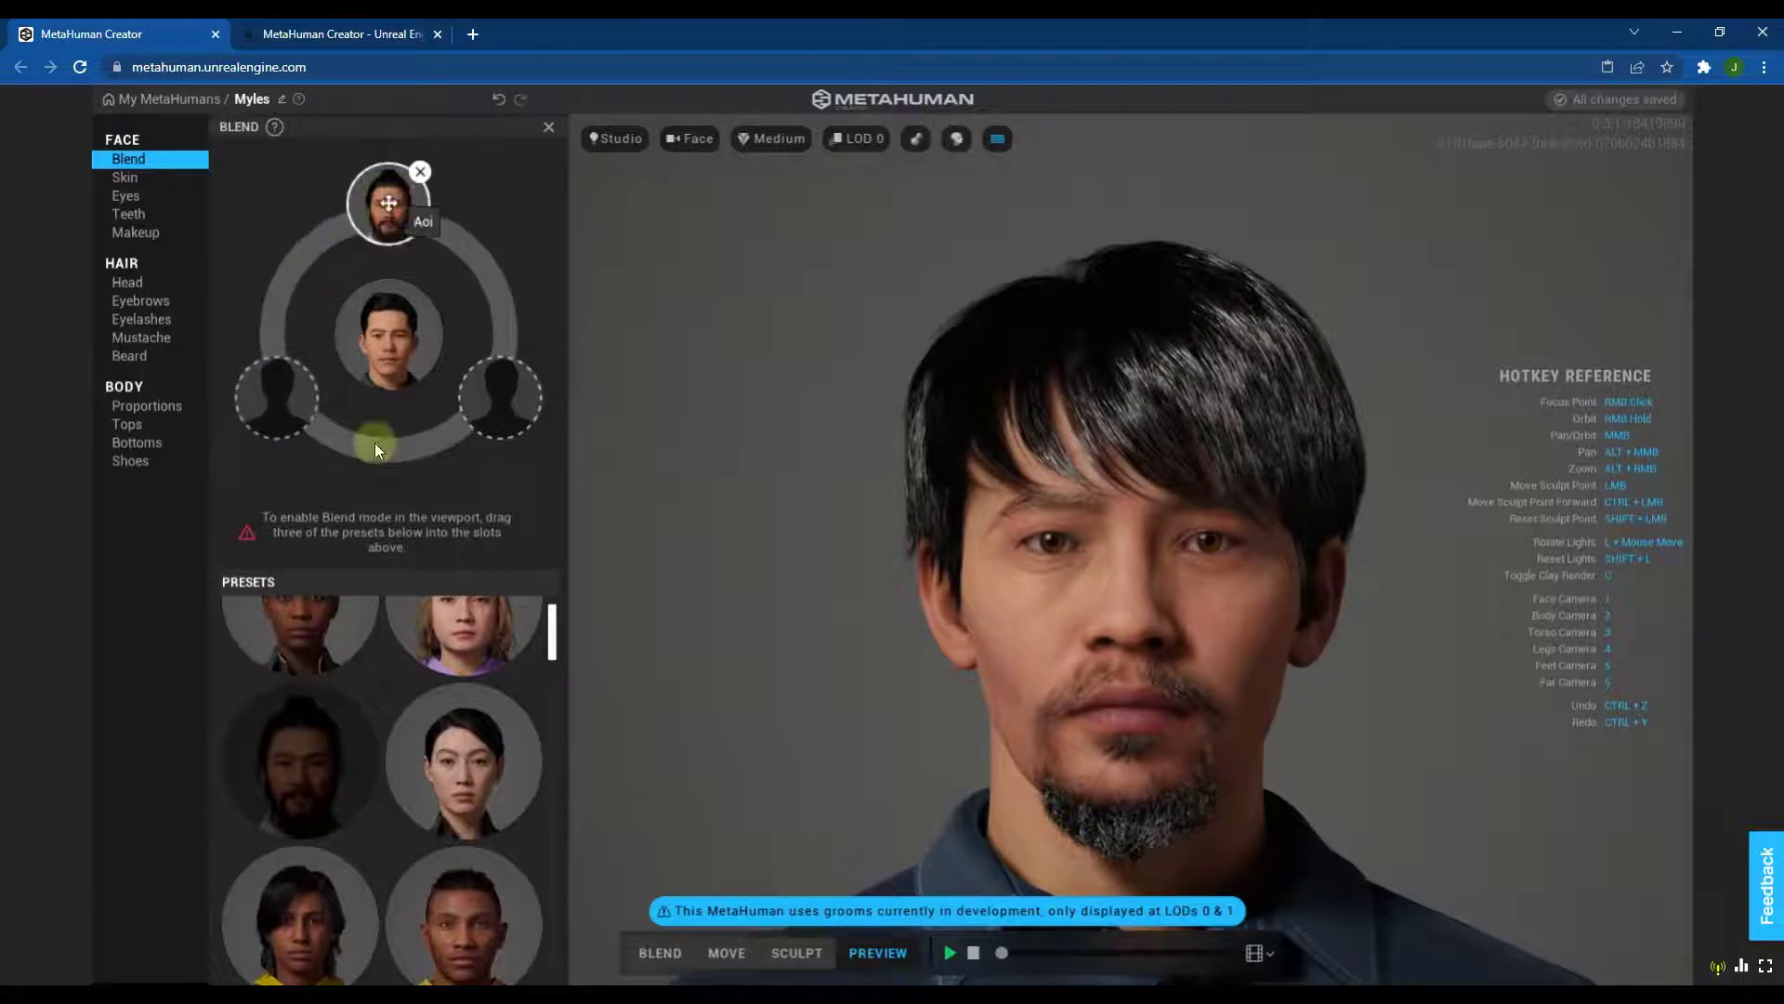
pyautogui.scroll(-4, 399, 760)
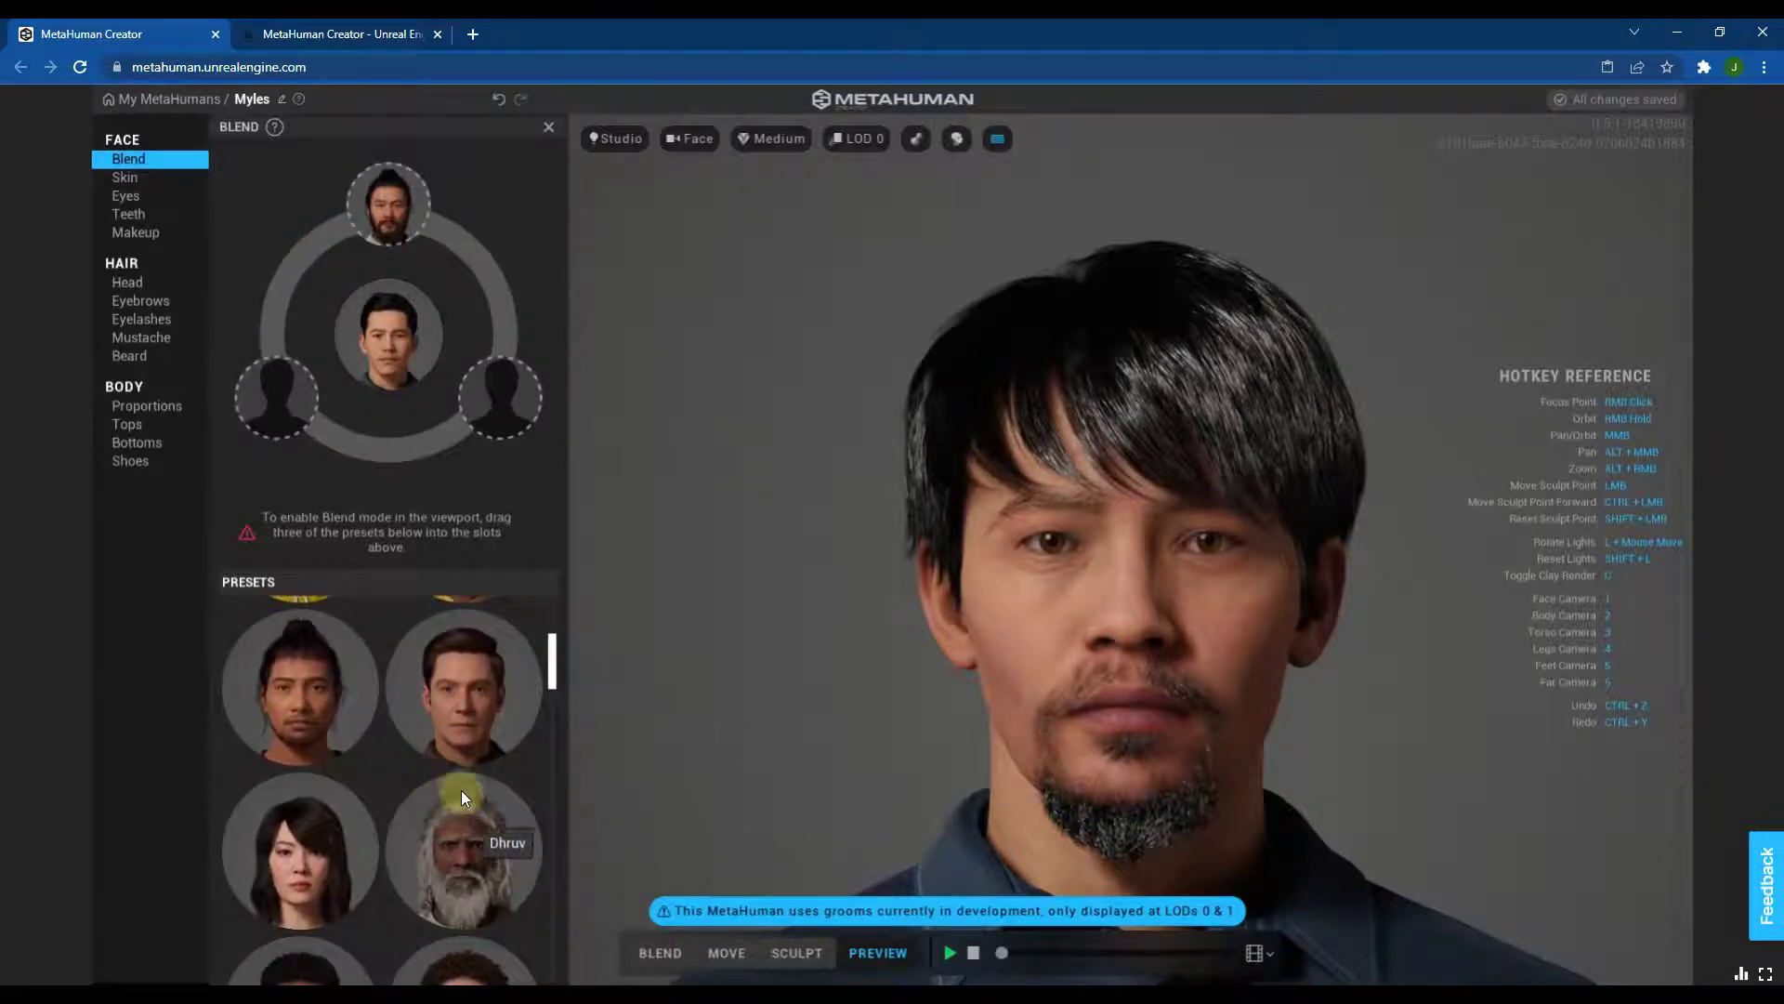
pyautogui.moveTo(286, 660); pyautogui.dragTo(271, 398)
pyautogui.scroll(-3, 398, 756)
pyautogui.scroll(-2, 332, 805)
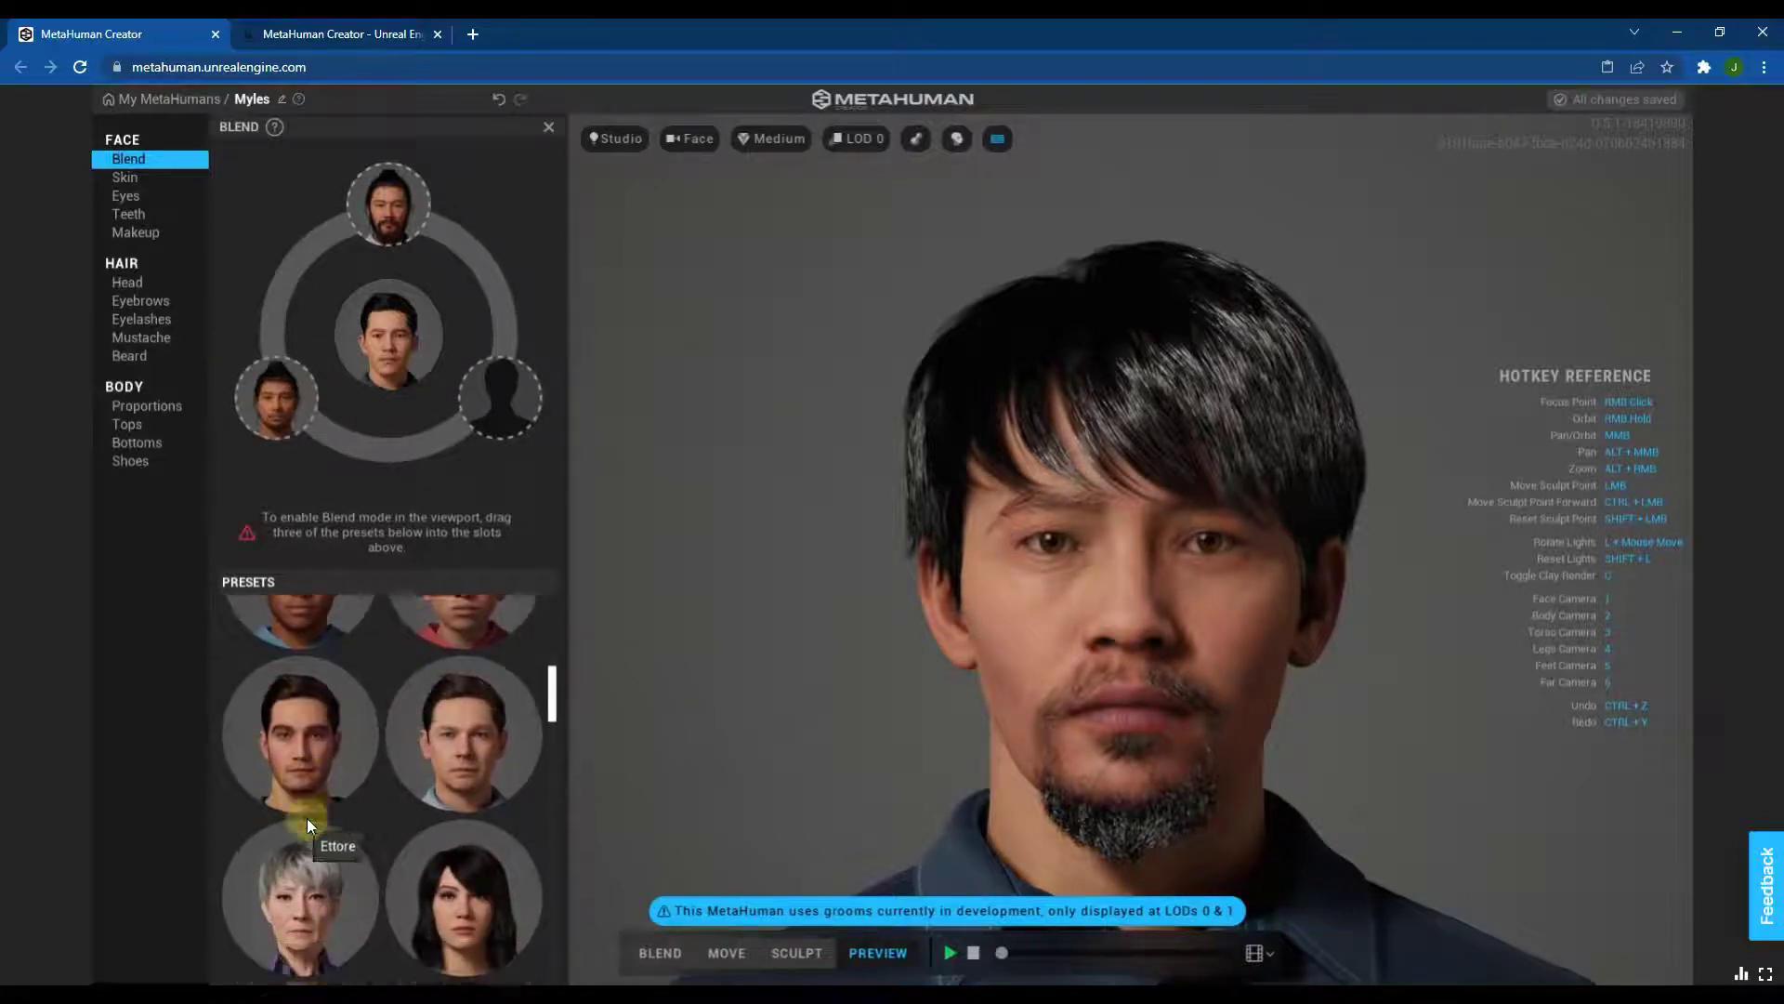
pyautogui.scroll(-5, 347, 795)
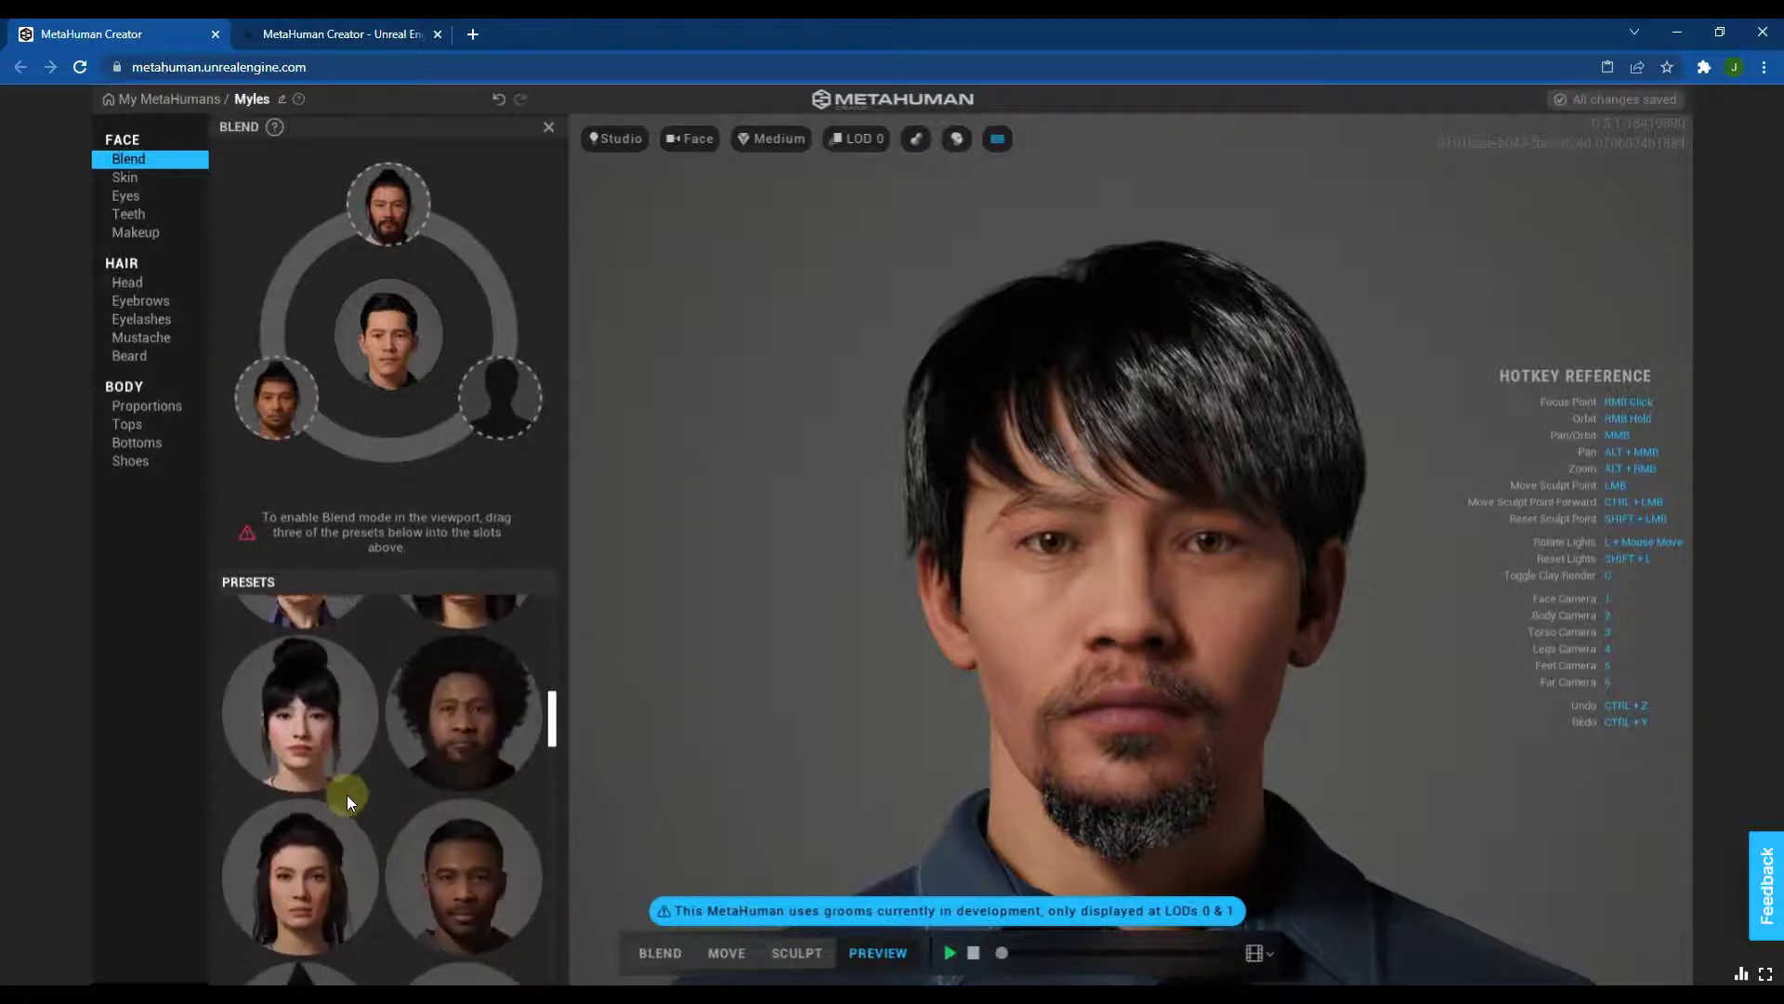
pyautogui.scroll(1, 442, 741)
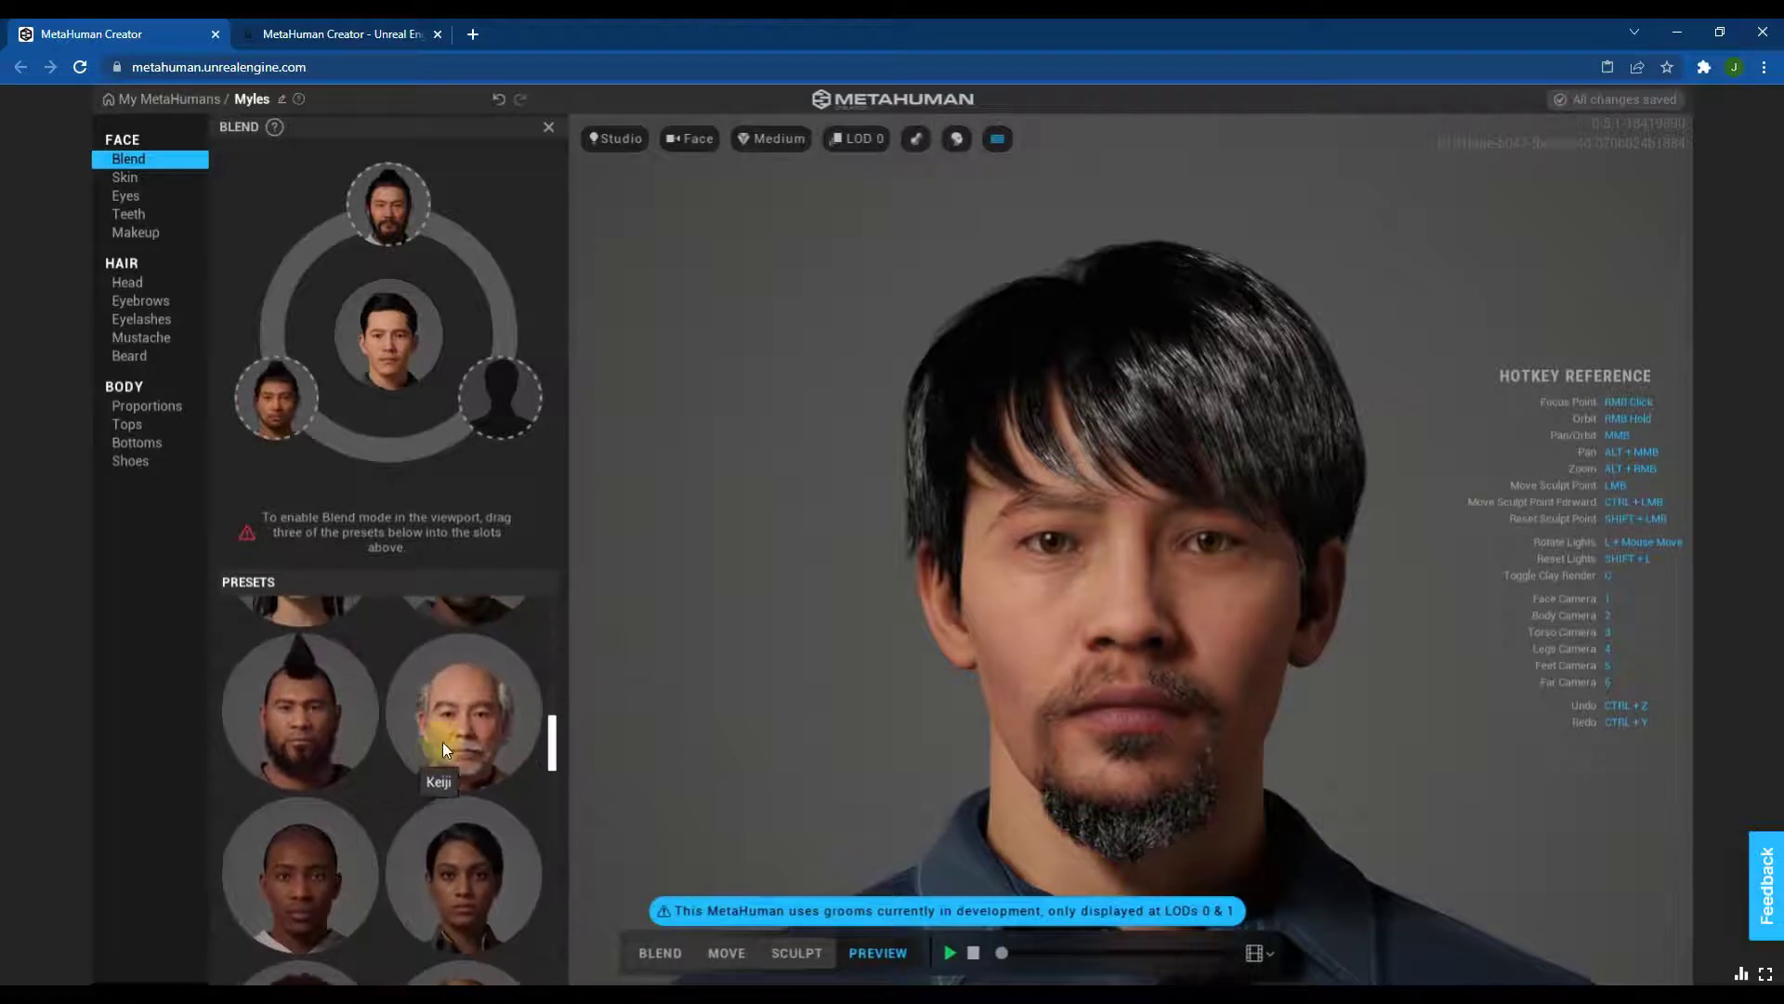
pyautogui.moveTo(464, 537); pyautogui.dragTo(498, 394)
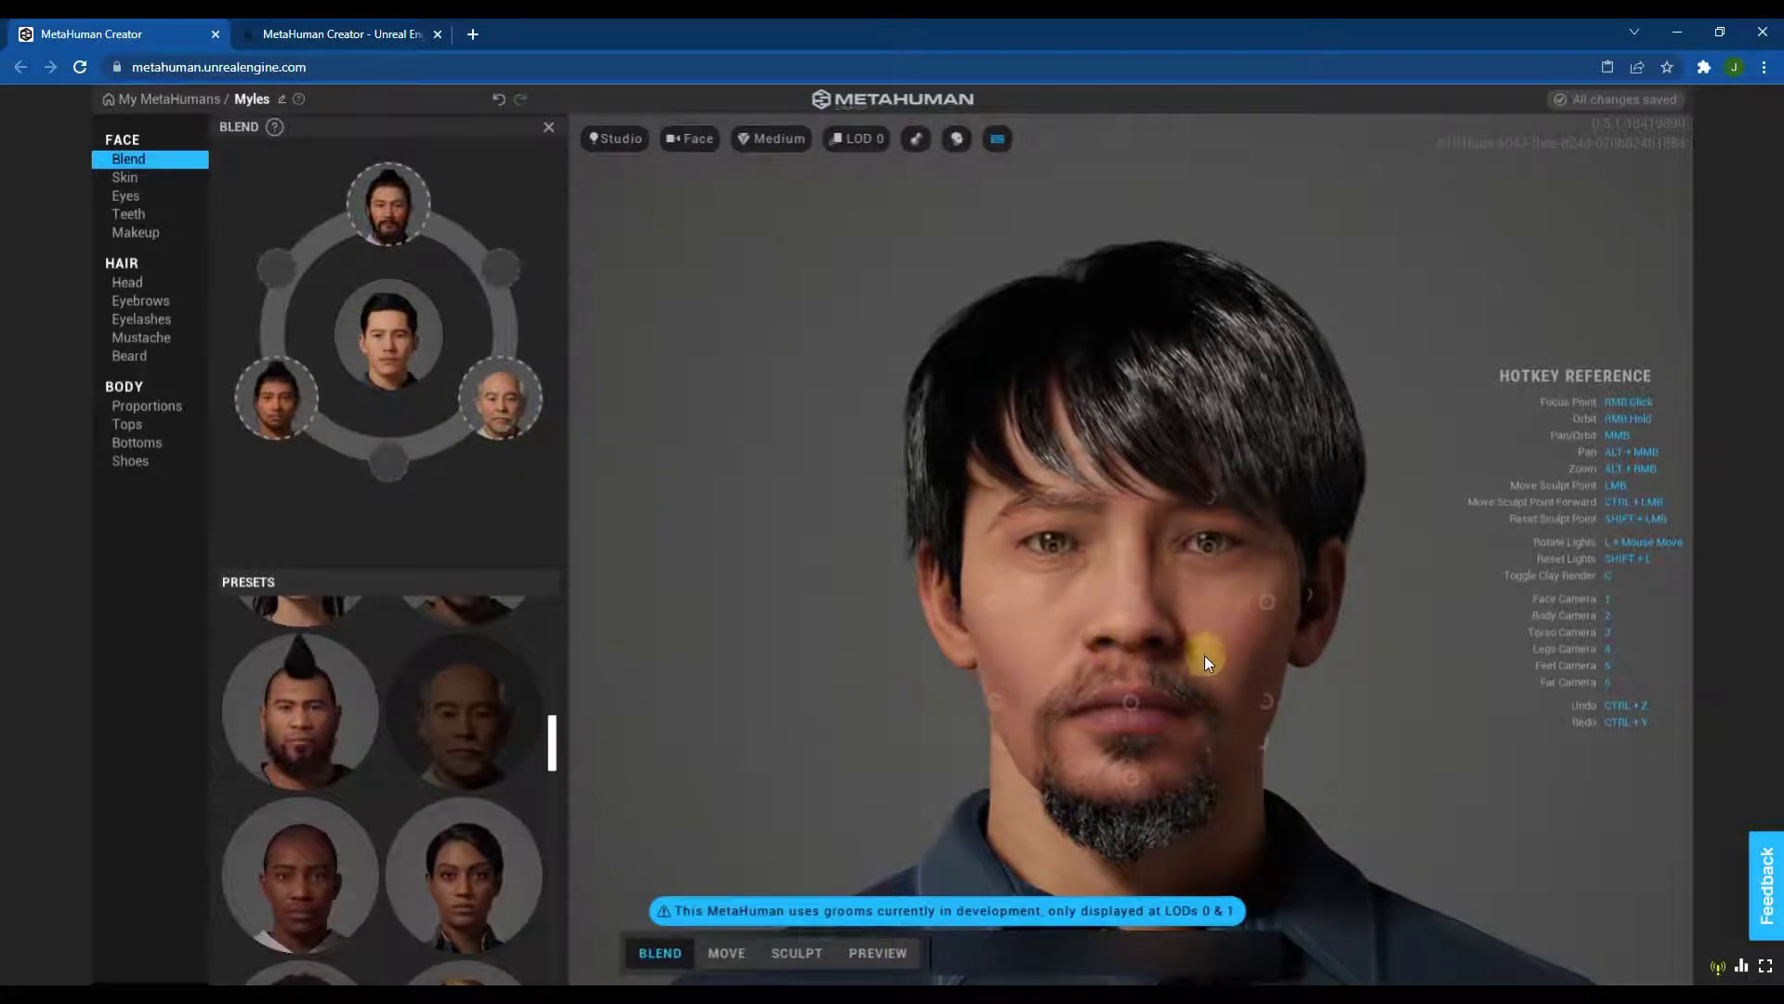
pyautogui.moveTo(1207, 694); pyautogui.dragTo(1167, 571, button='right')
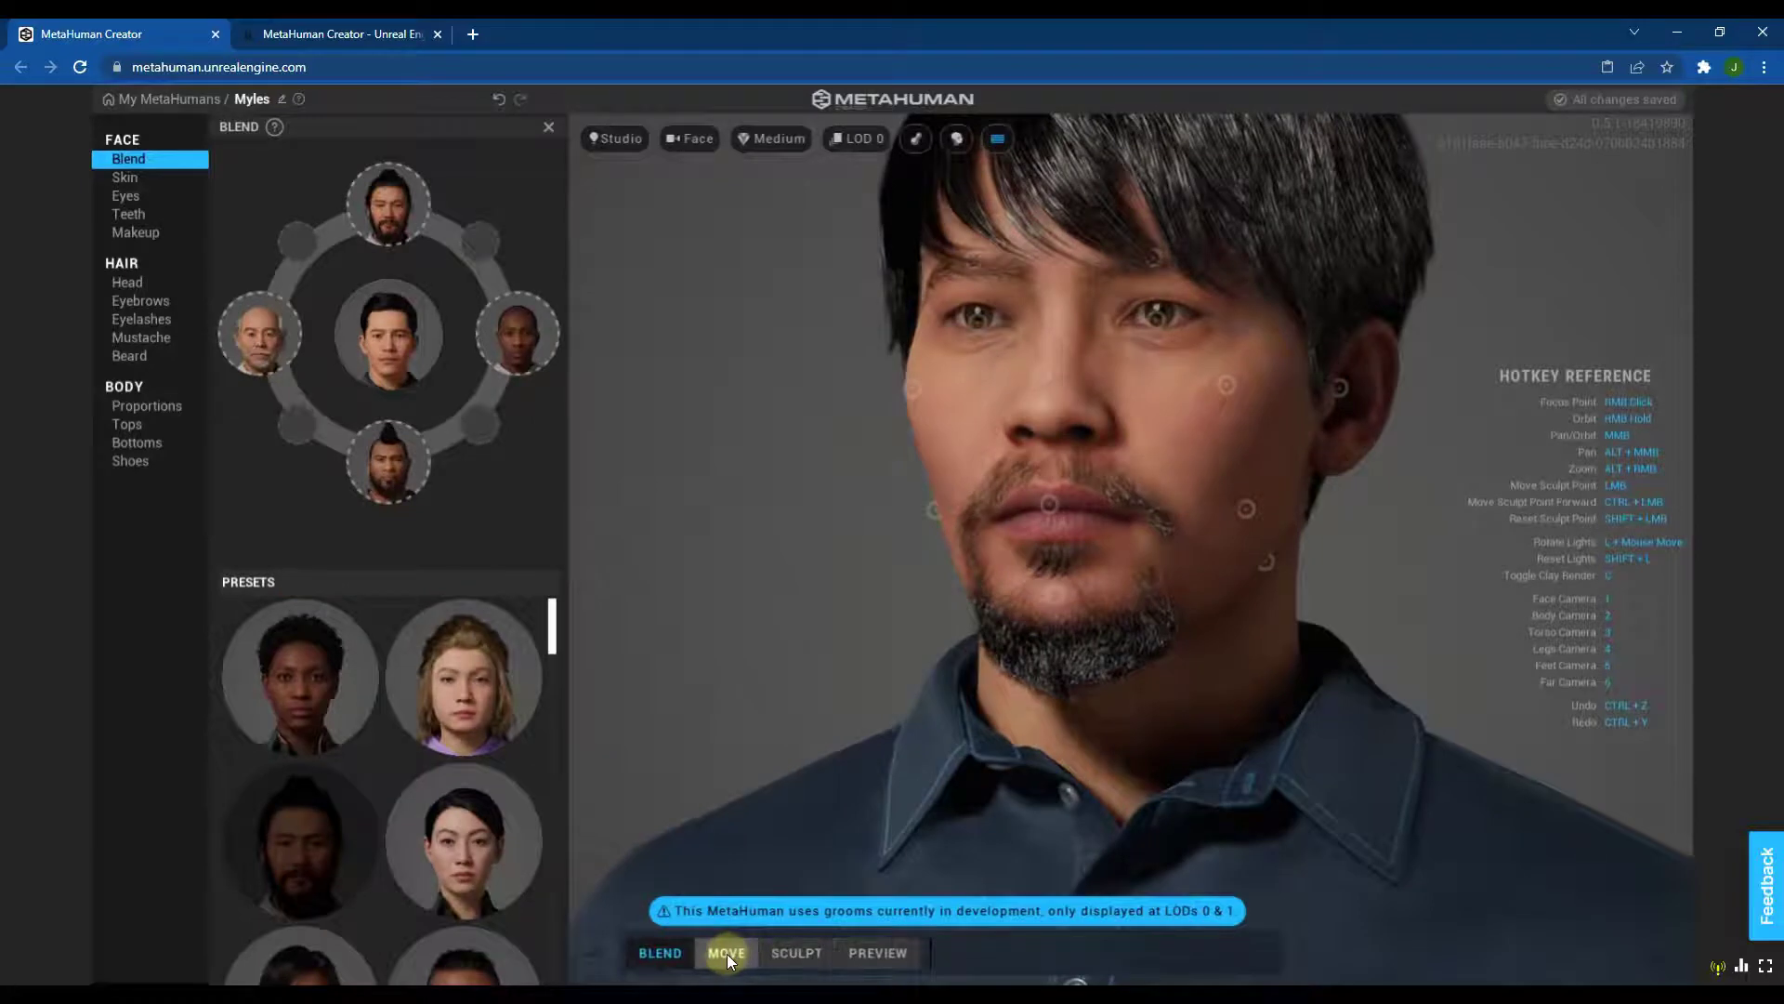
# - In Sculpt mode, push the cheeks outward, pull the jaw and nose tip down, and raise the brow
pyautogui.click(725, 953)
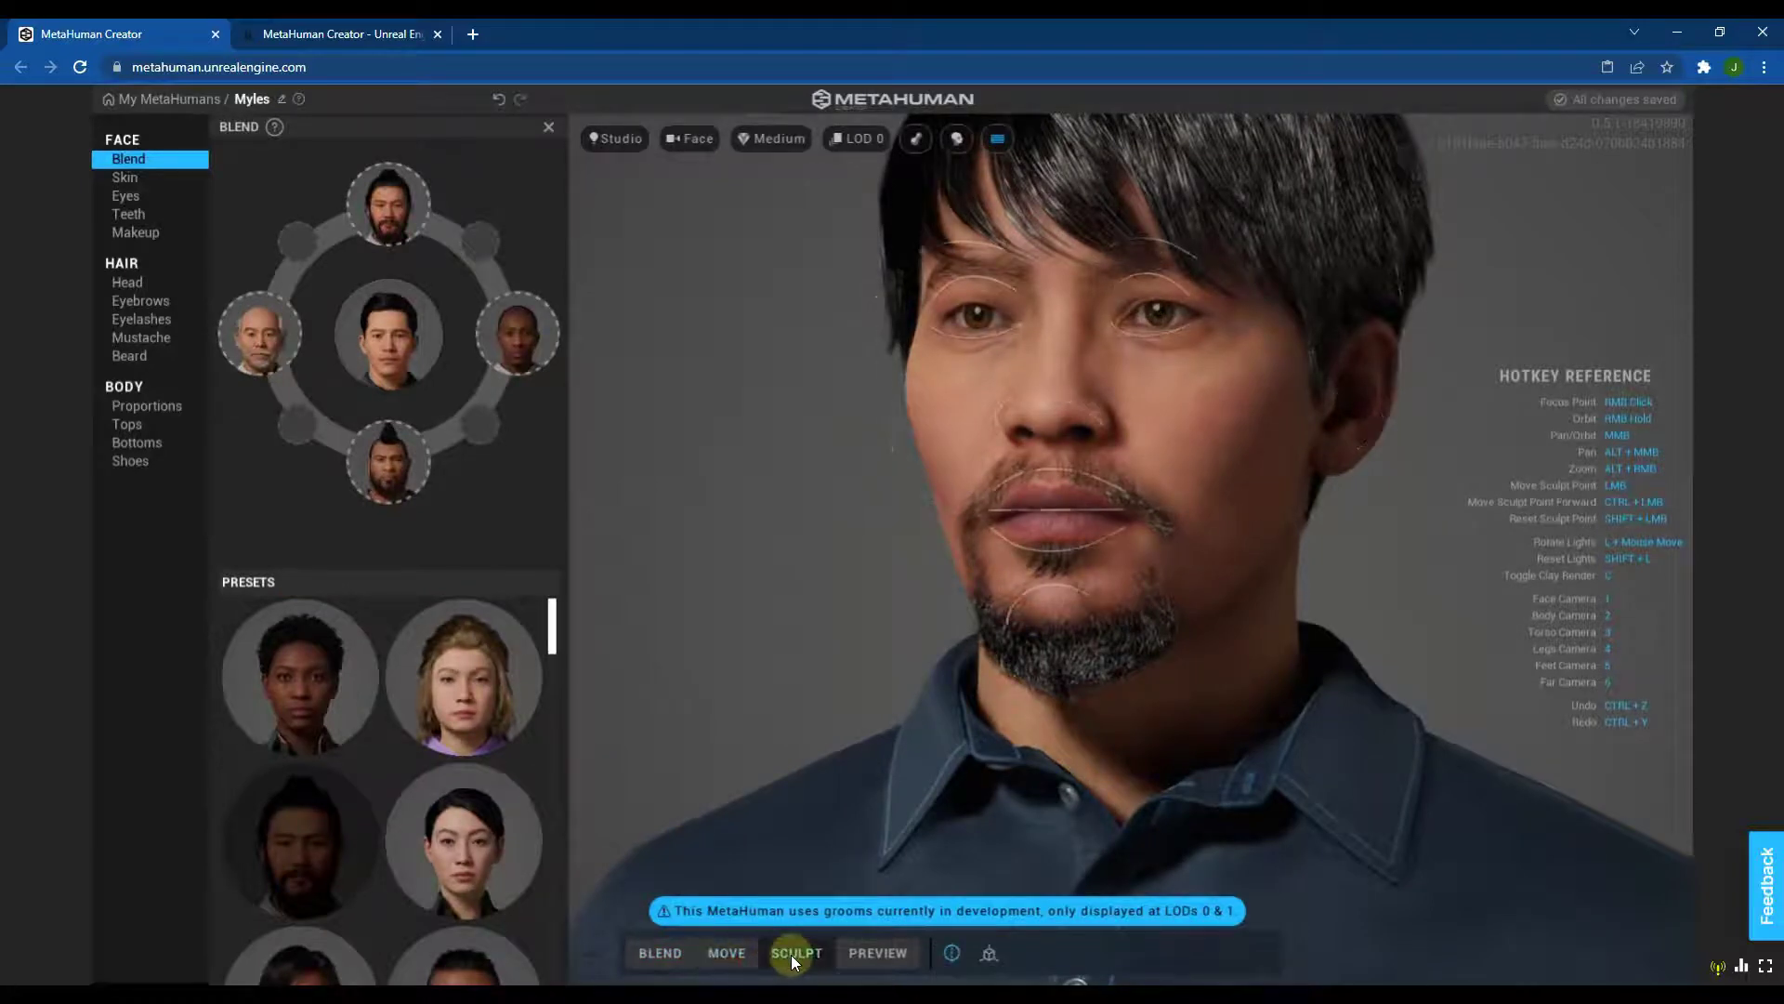
pyautogui.click(796, 953)
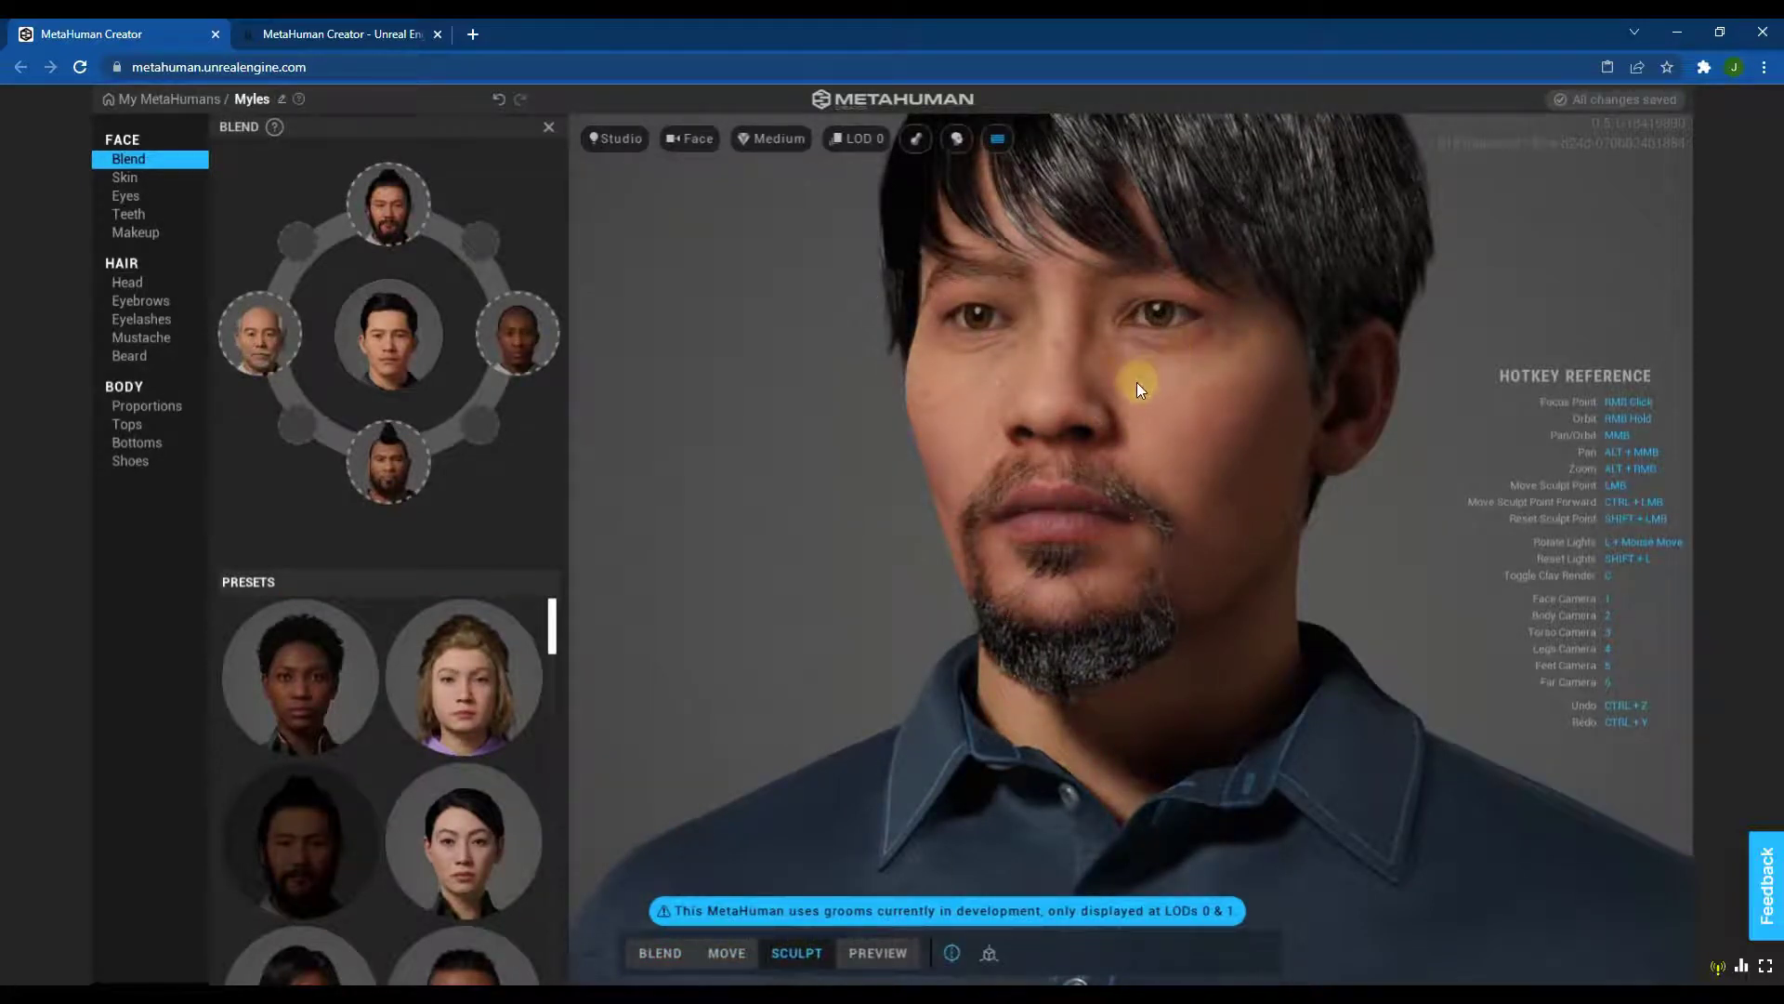
pyautogui.moveTo(1228, 394); pyautogui.dragTo(1235, 392)
pyautogui.moveTo(1212, 507)
pyautogui.moveTo(1186, 578)
pyautogui.moveTo(1182, 634); pyautogui.dragTo(1180, 660)
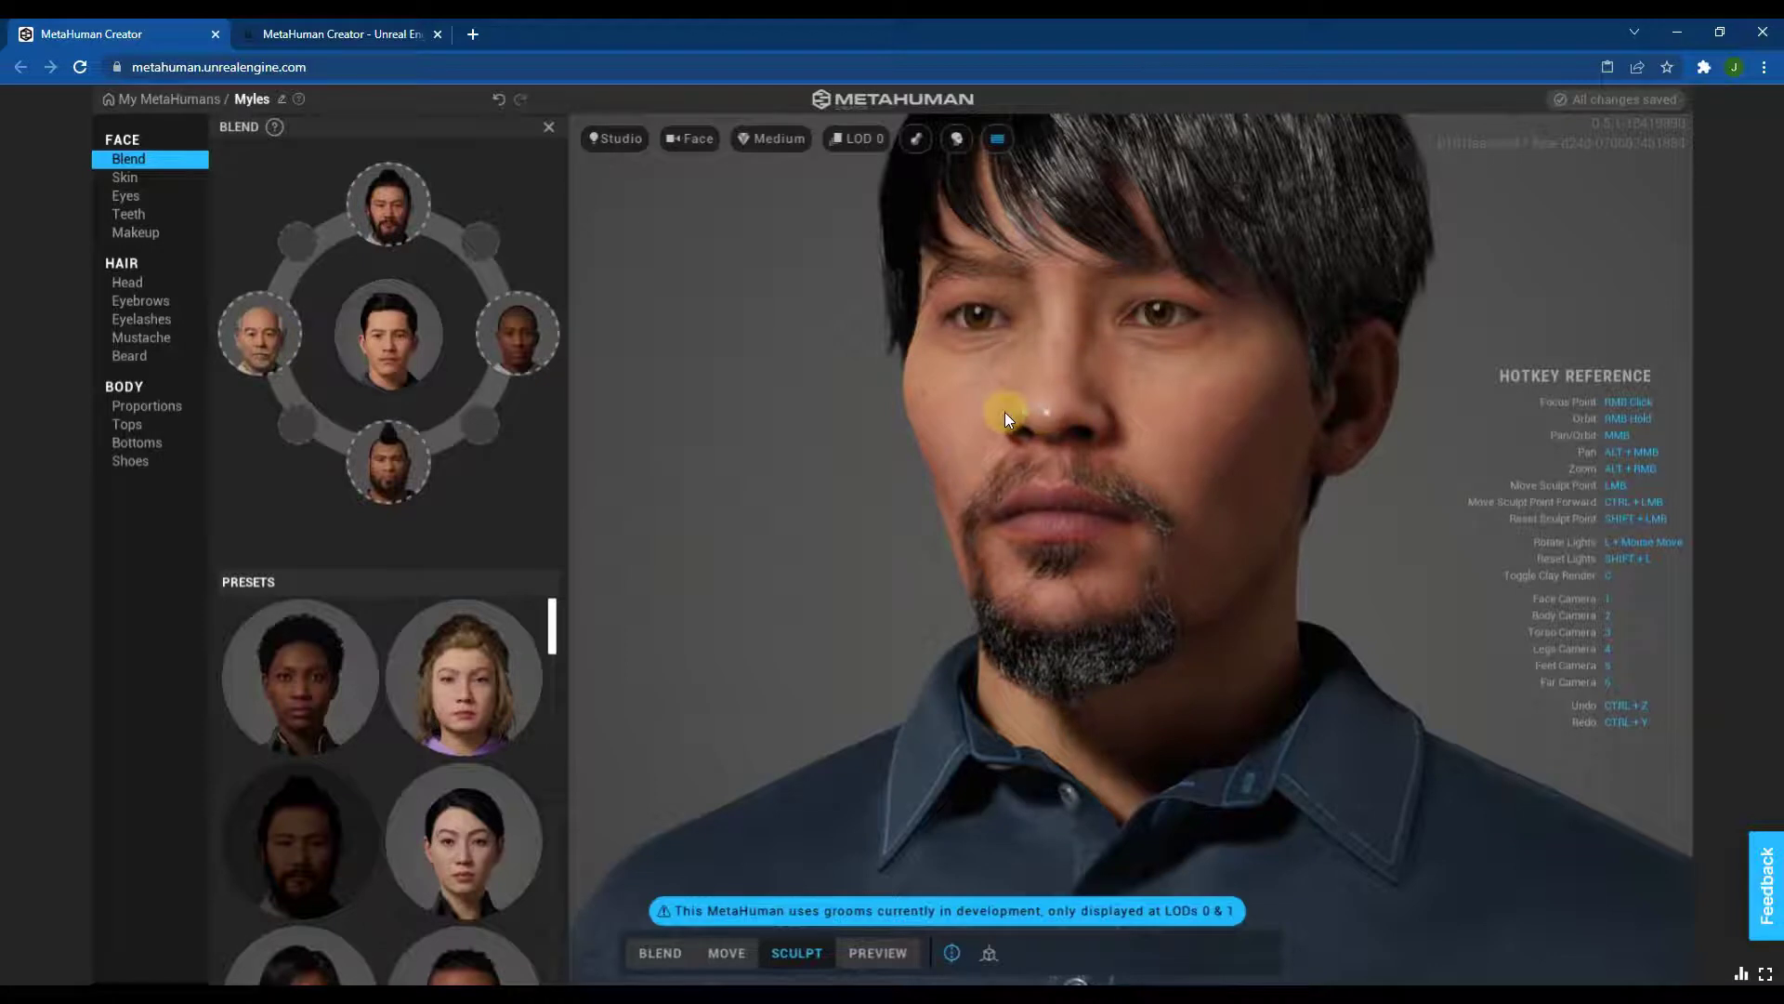
pyautogui.moveTo(1042, 417)
pyautogui.mouseDown()
pyautogui.moveTo(1056, 459)
pyautogui.moveTo(1070, 441)
pyautogui.mouseUp()
pyautogui.moveTo(1000, 390)
pyautogui.mouseDown()
pyautogui.moveTo(956, 373)
pyautogui.moveTo(974, 381)
pyautogui.moveTo(922, 389)
pyautogui.moveTo(931, 375)
pyautogui.mouseUp()
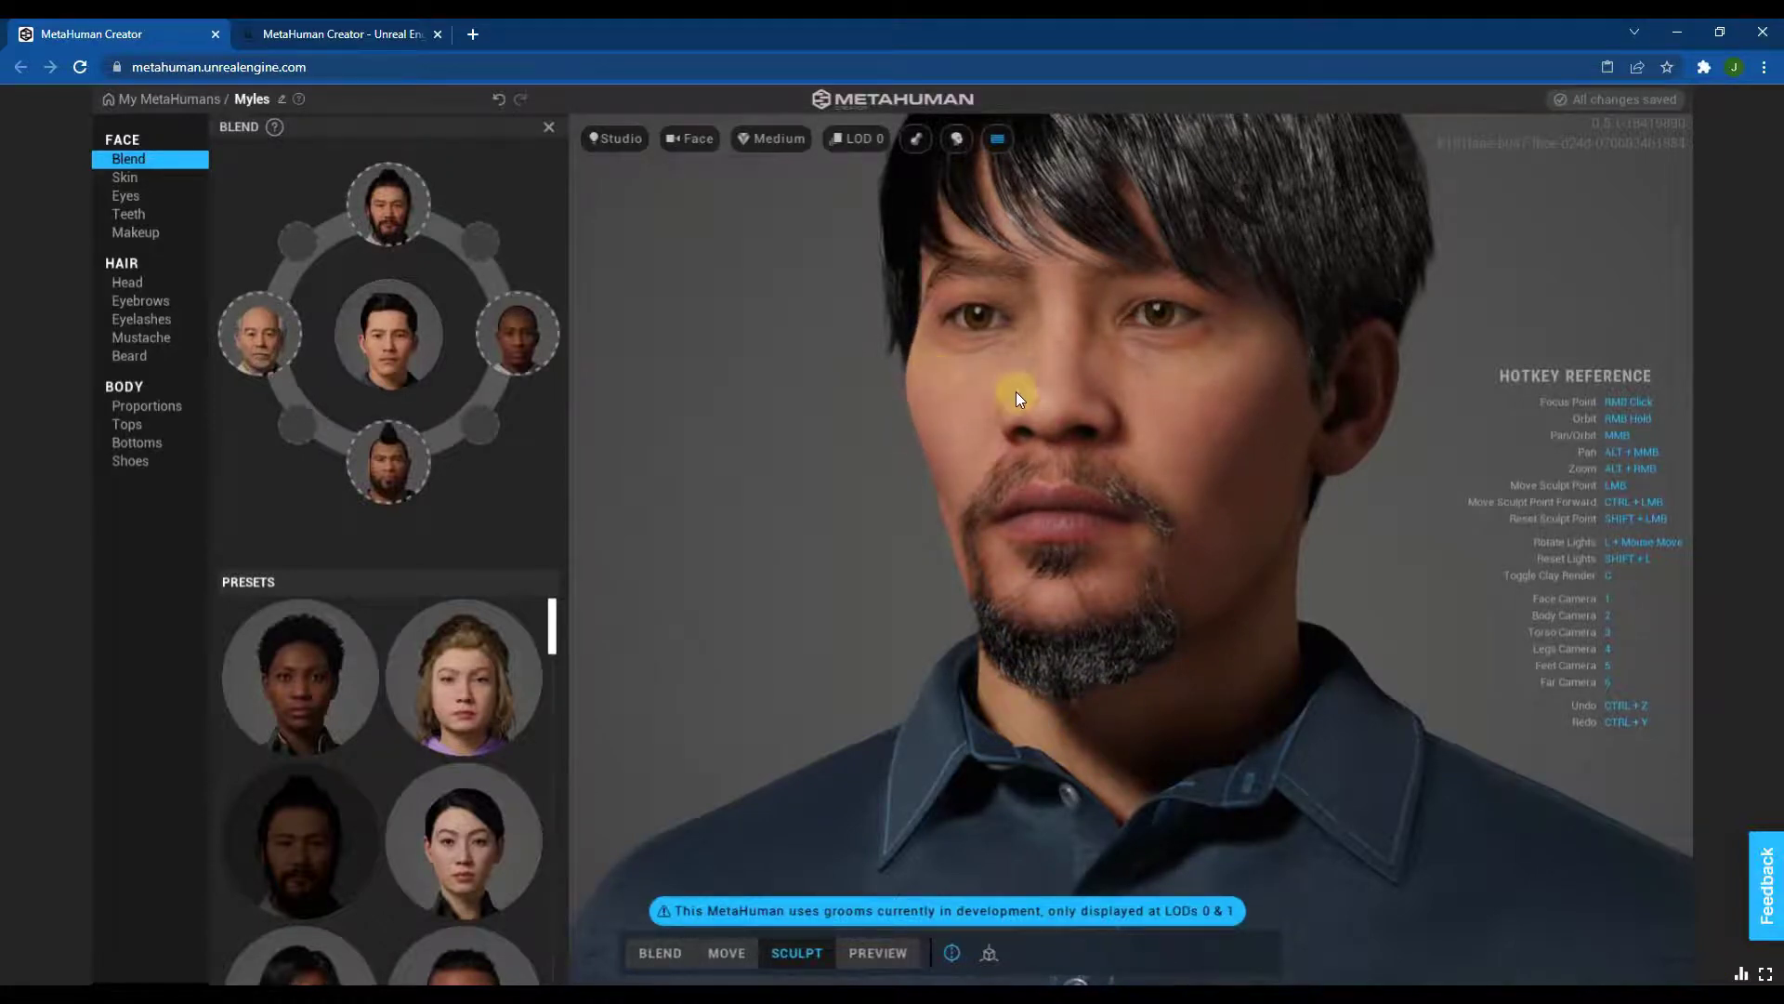
pyautogui.moveTo(1016, 394); pyautogui.dragTo(1037, 277, button='right')
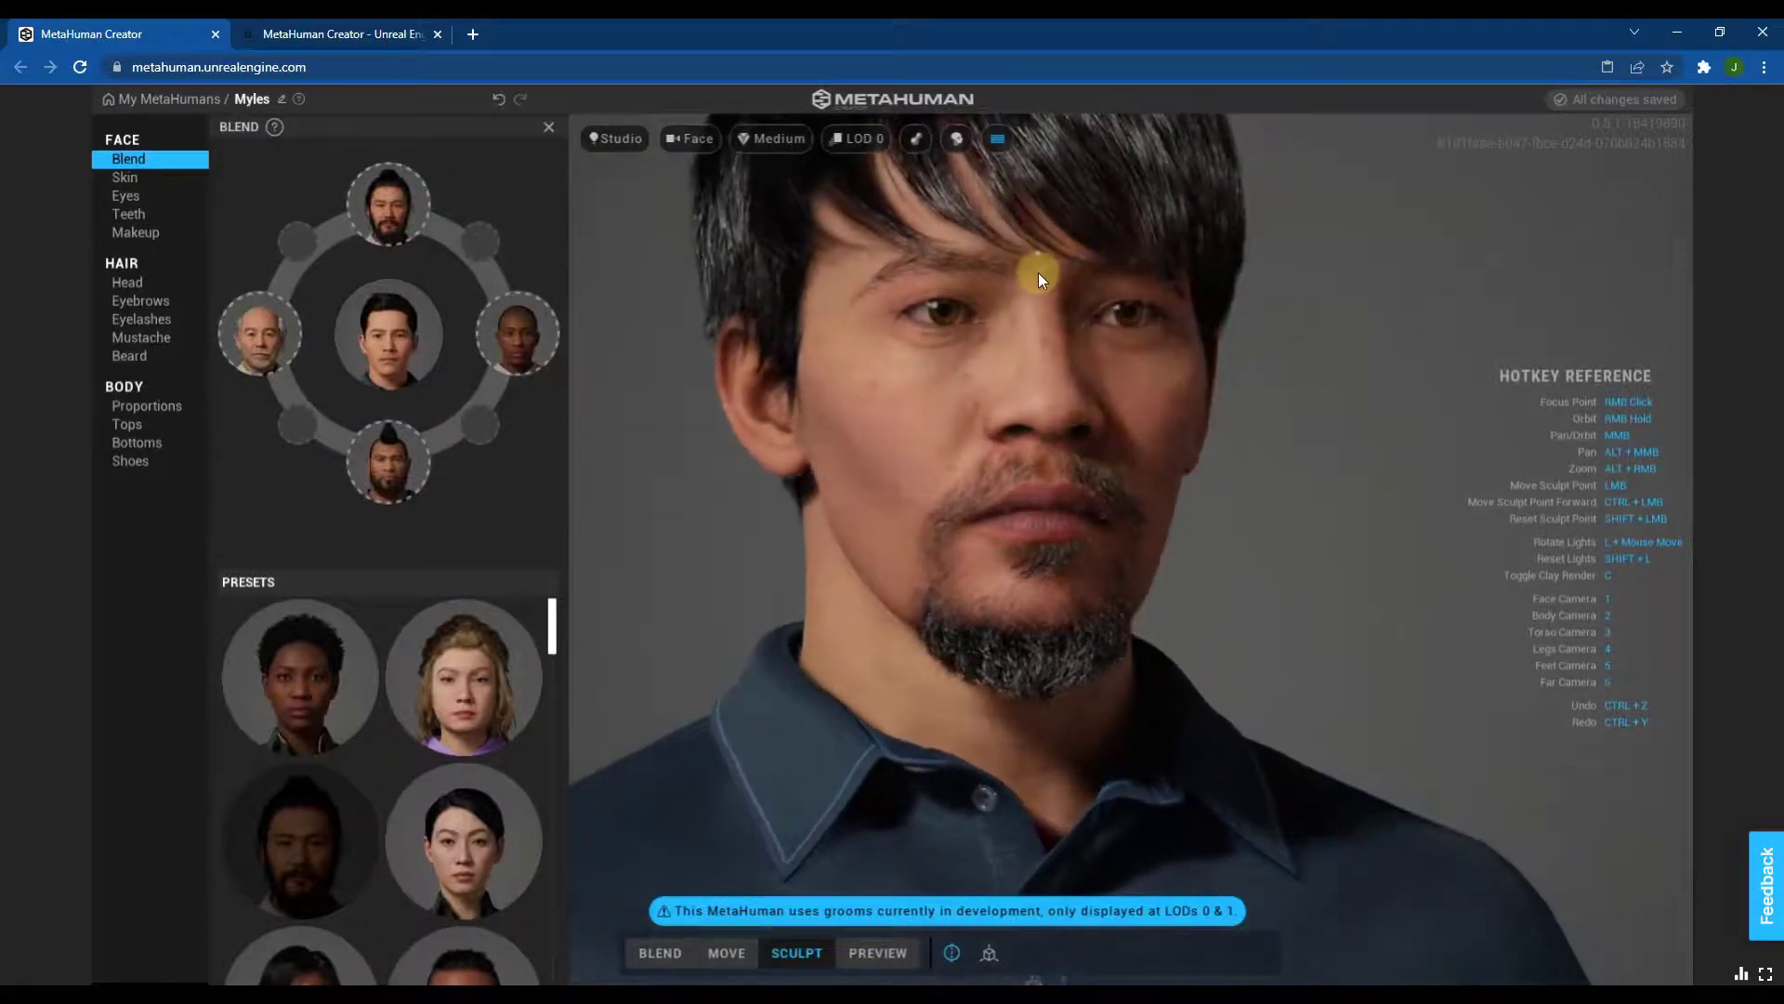
pyautogui.moveTo(1046, 295); pyautogui.dragTo(1043, 204)
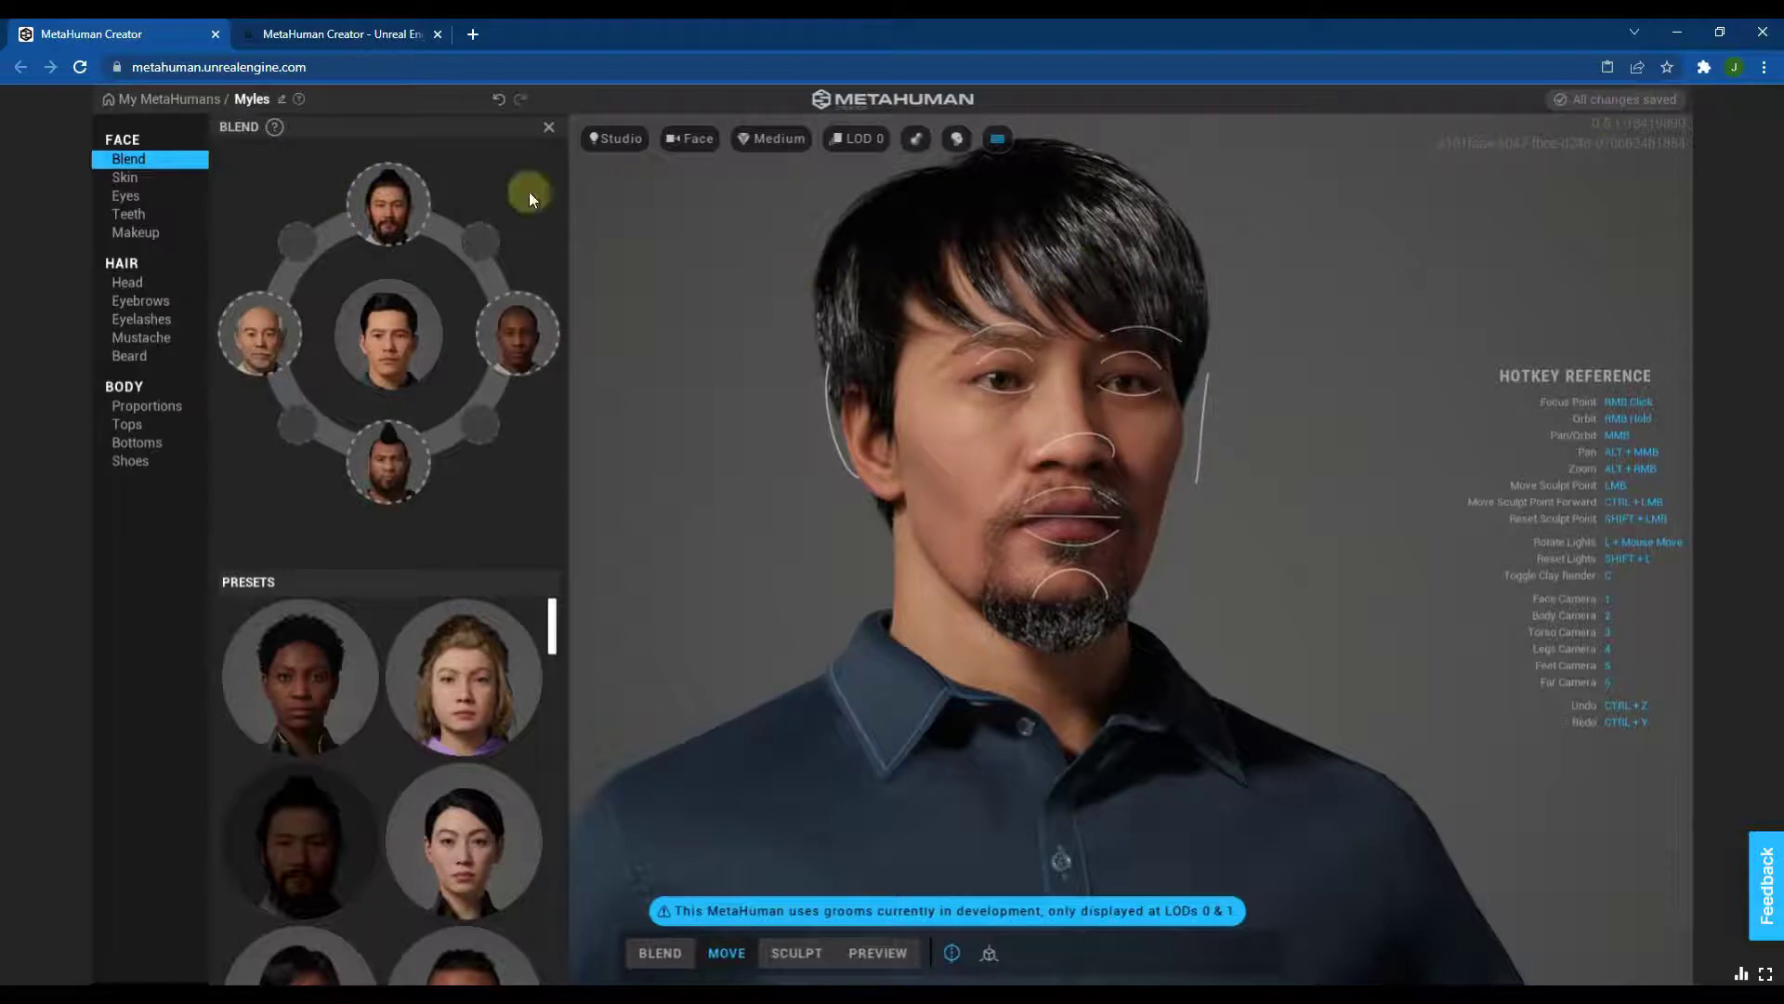
# - Return to My MetaHumans, select Aoi, and dismiss the account notification
pyautogui.click(180, 100)
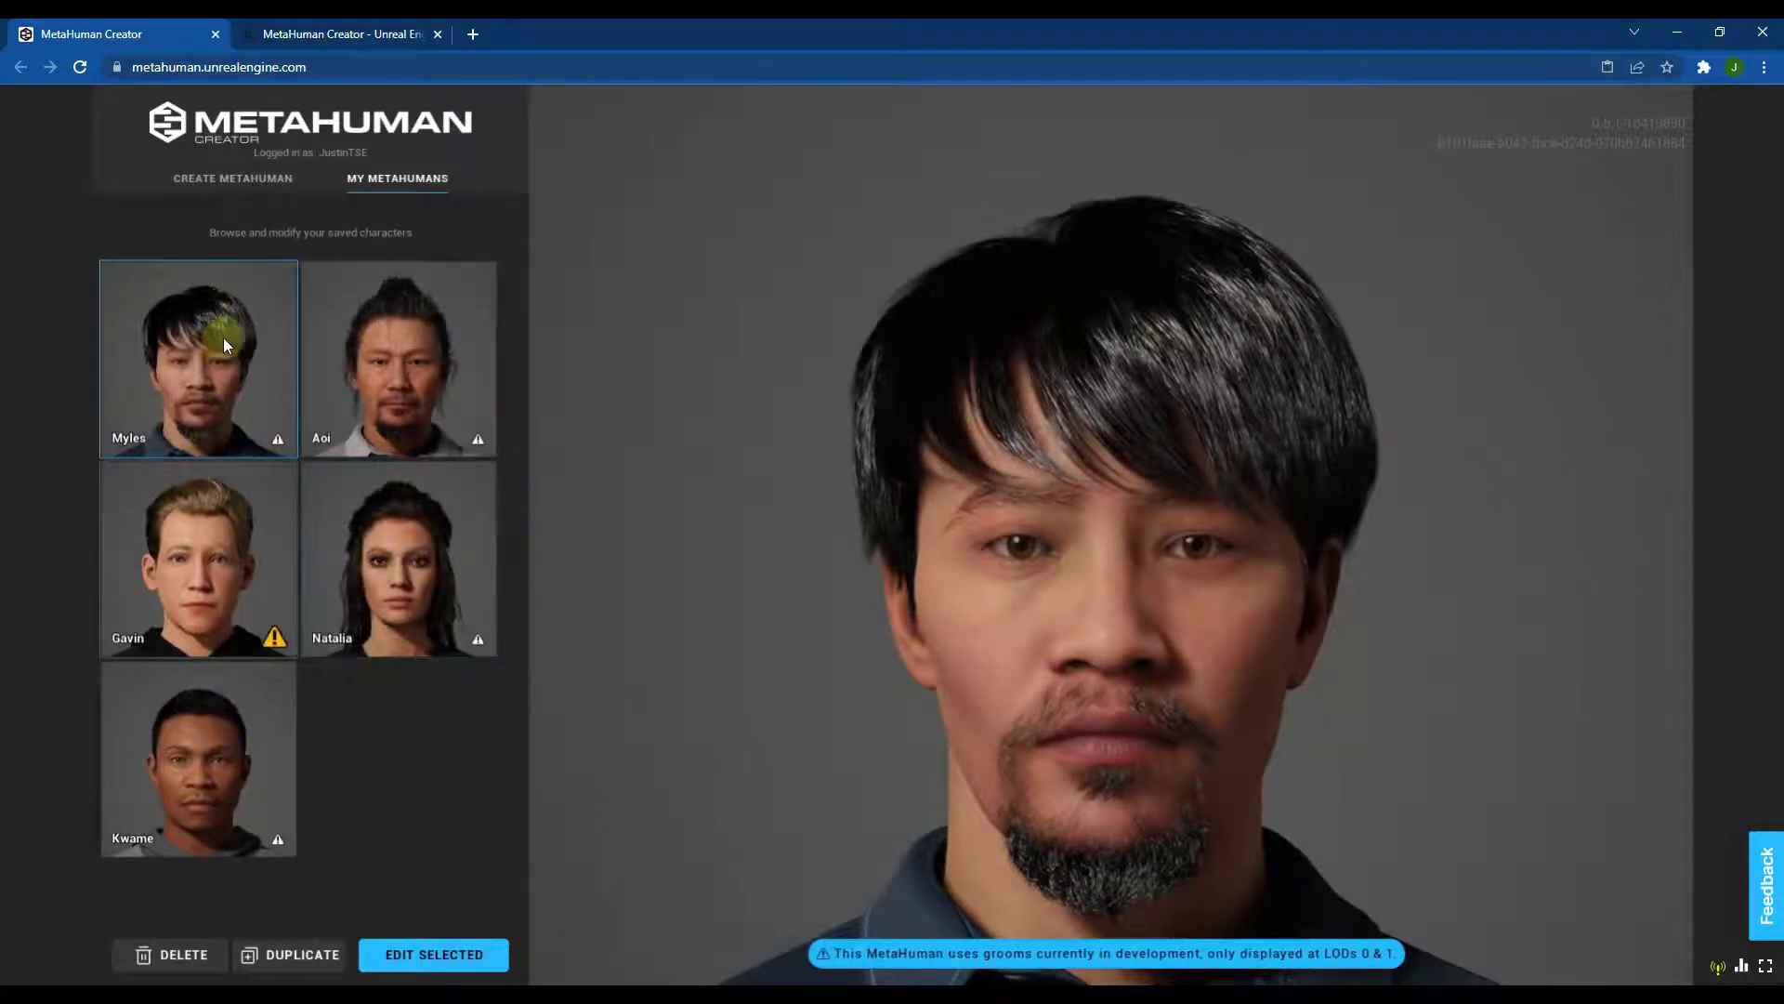
pyautogui.click(414, 342)
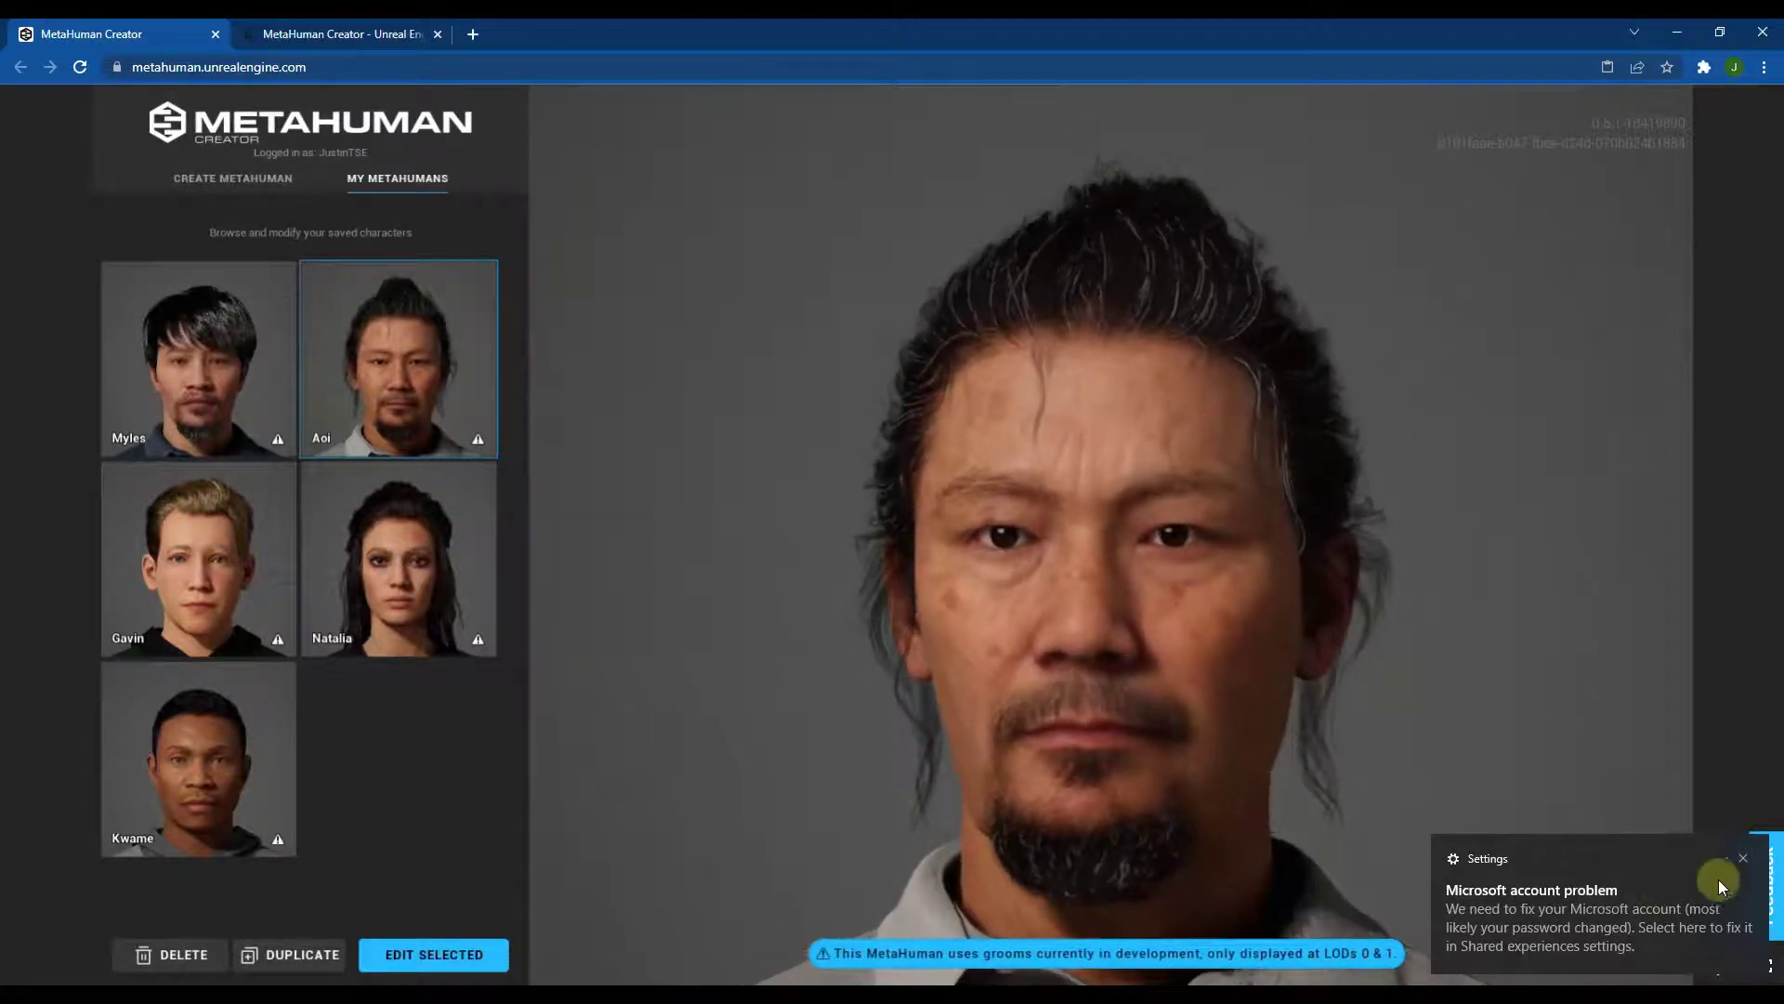
pyautogui.click(1743, 858)
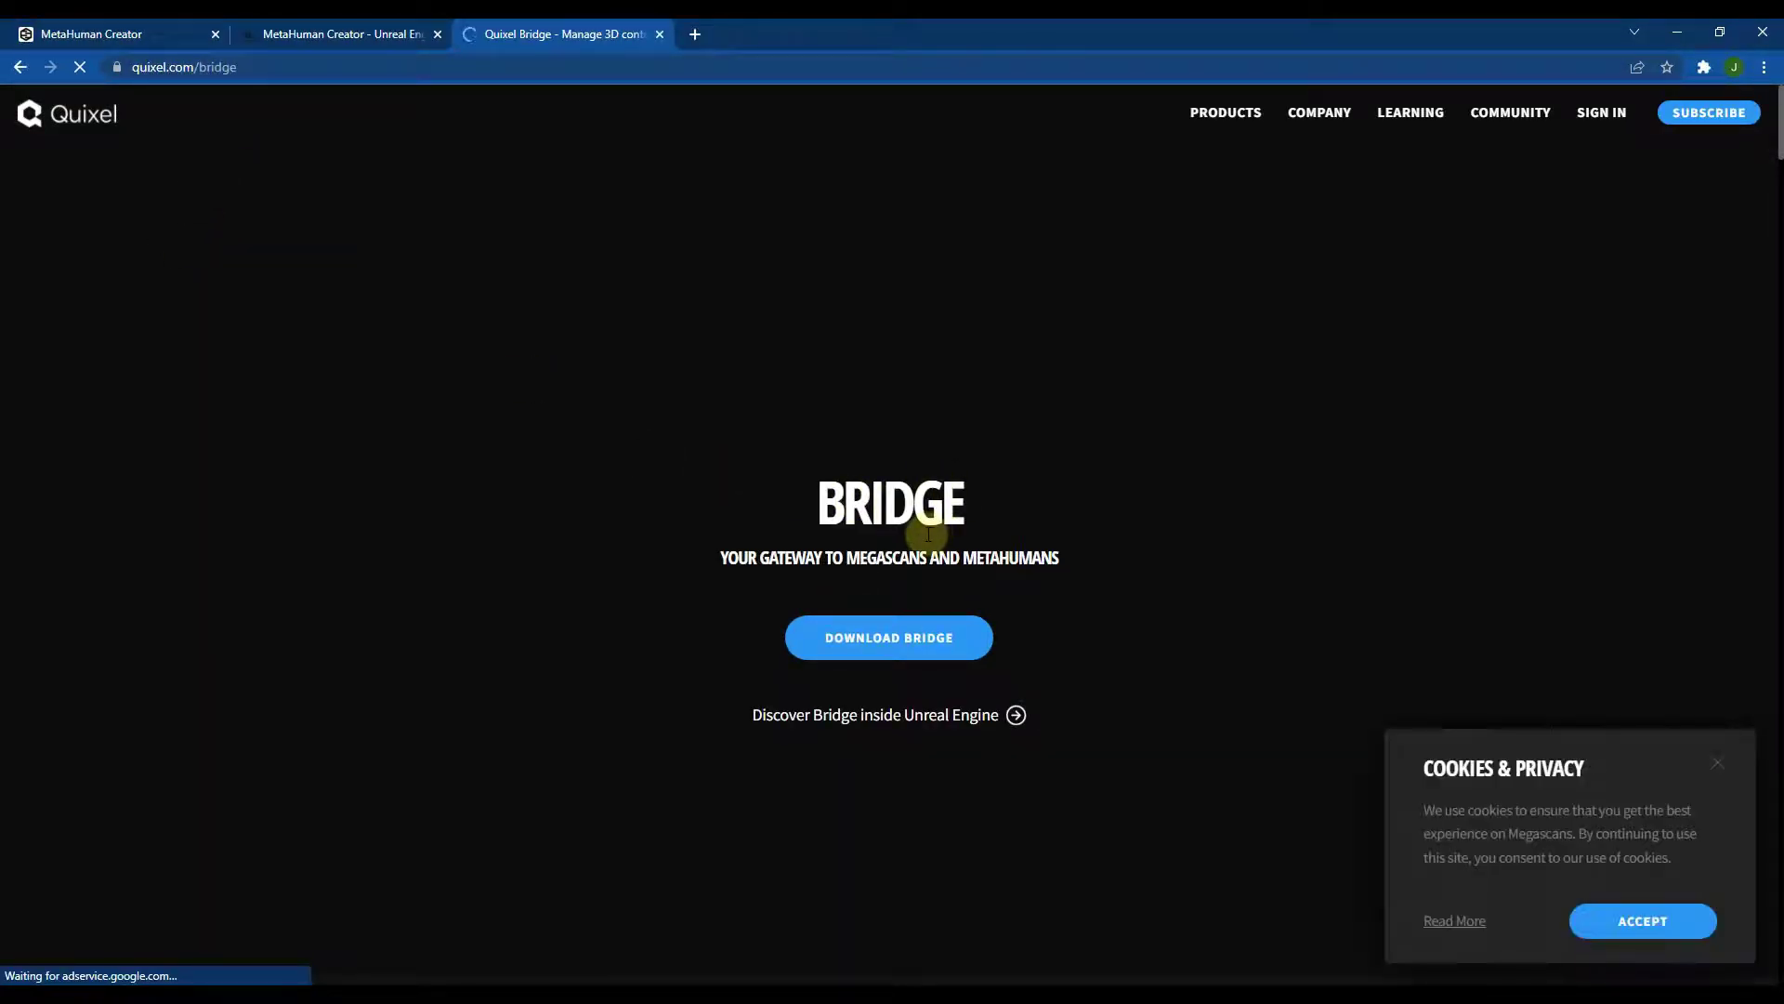
# - Accept the Cookies & Privacy notice on the Quixel website
pyautogui.click(1654, 916)
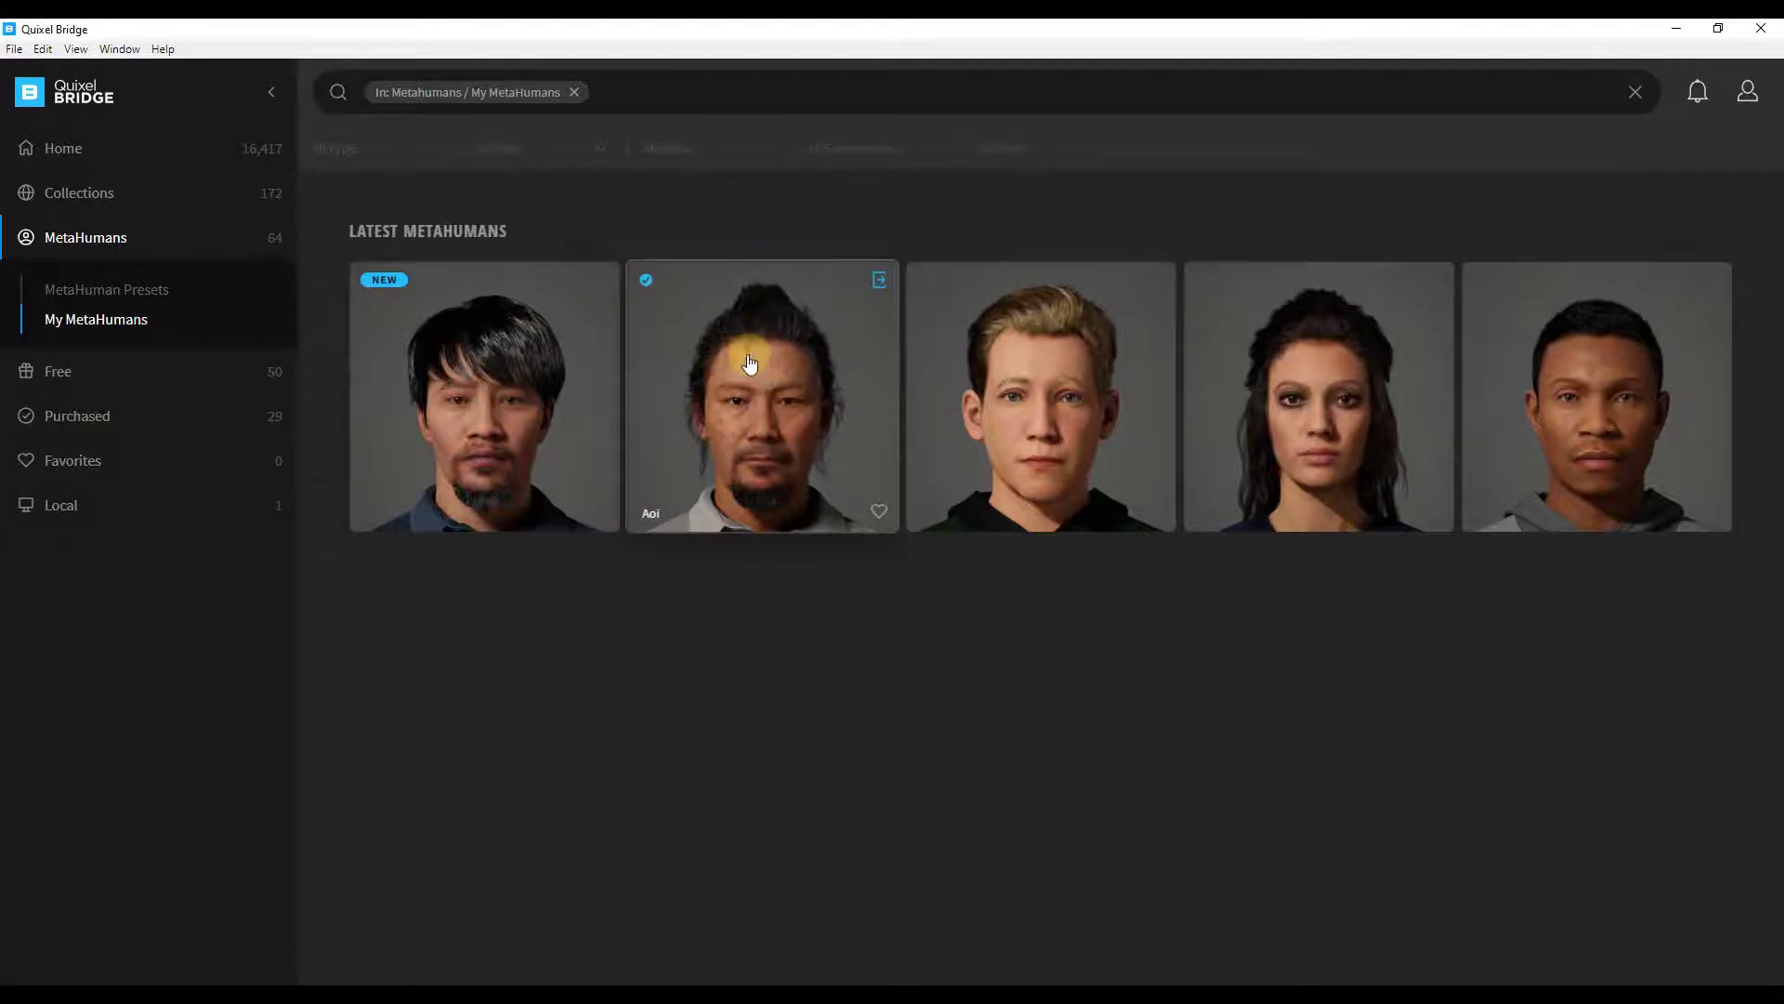
# - Open Aoi's details, showing it downloaded at 8K Resolution, and bring up the Edit menu
pyautogui.click(761, 429)
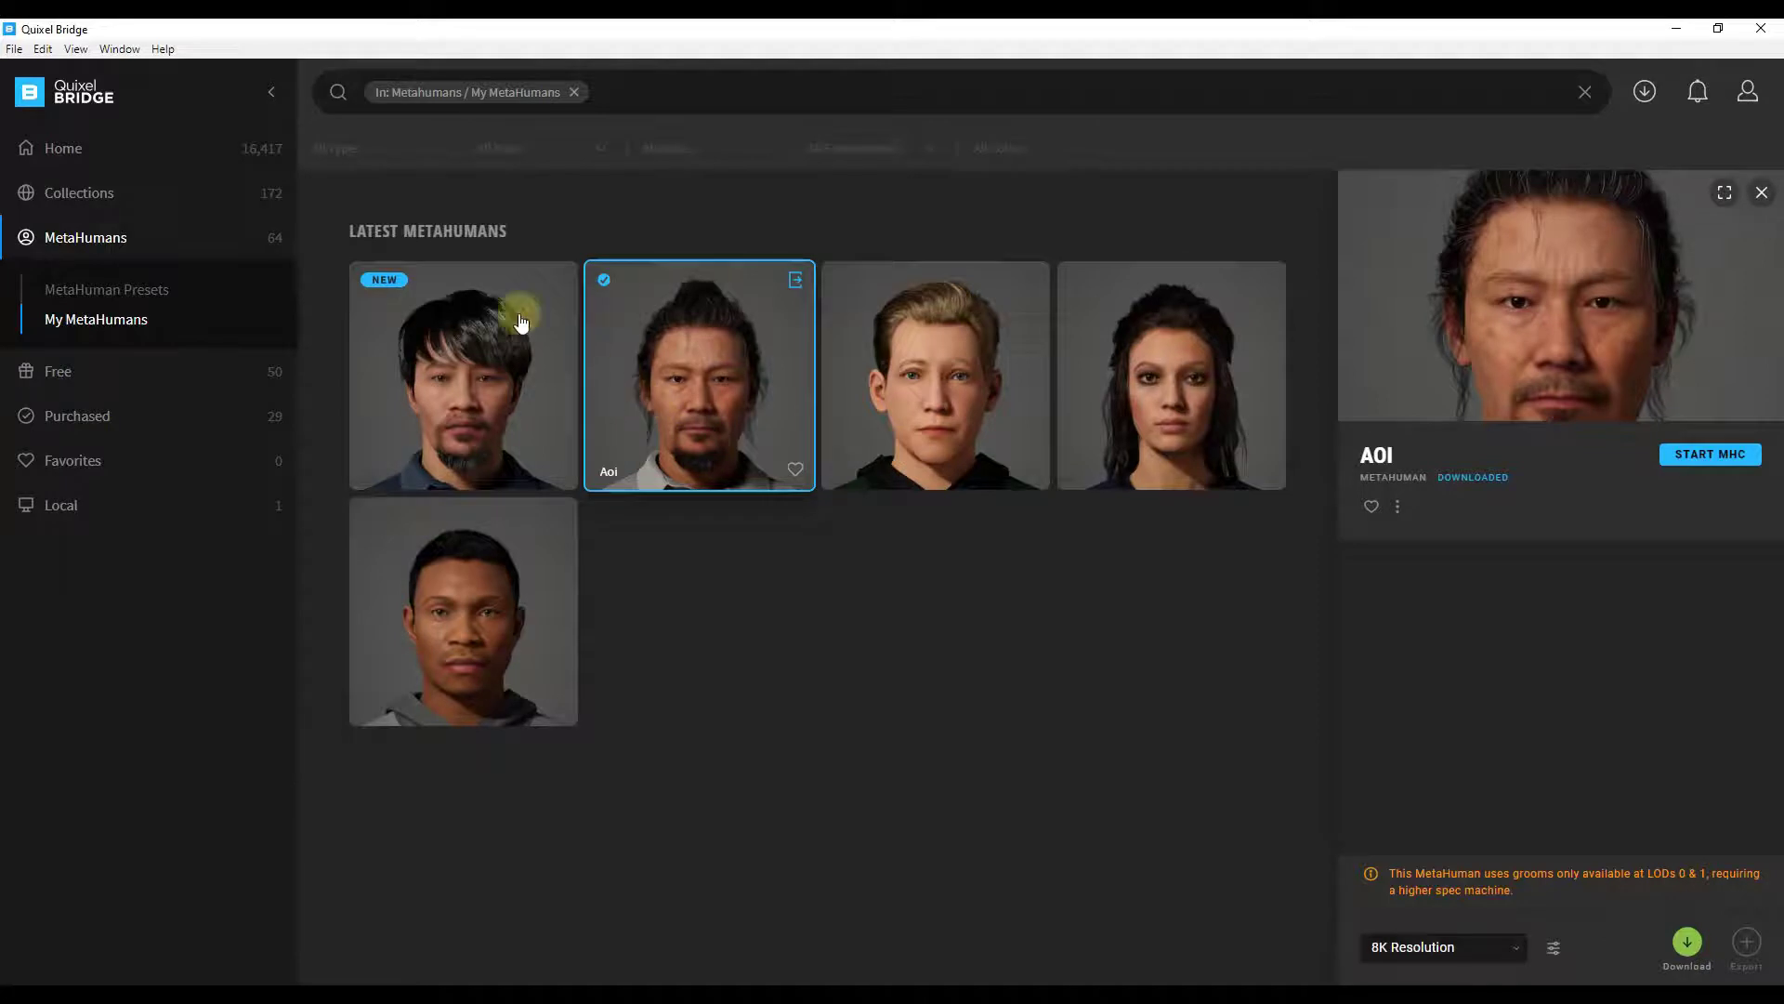
pyautogui.click(42, 50)
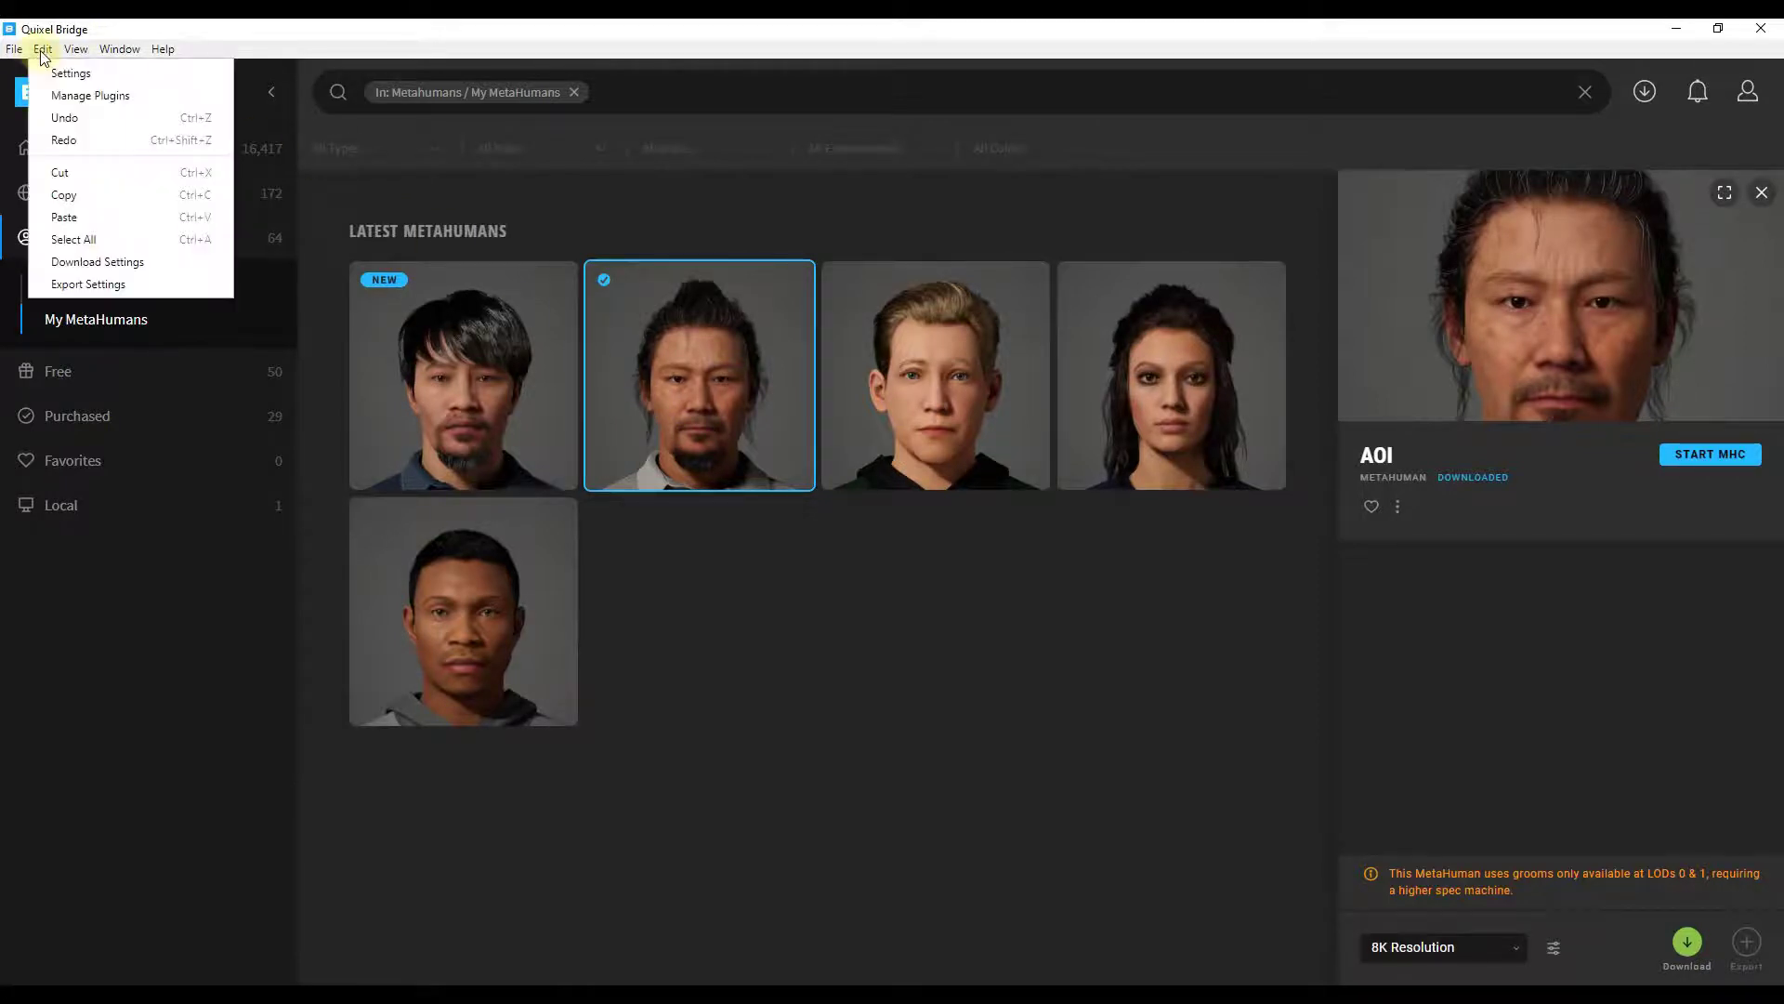
pyautogui.click(116, 285)
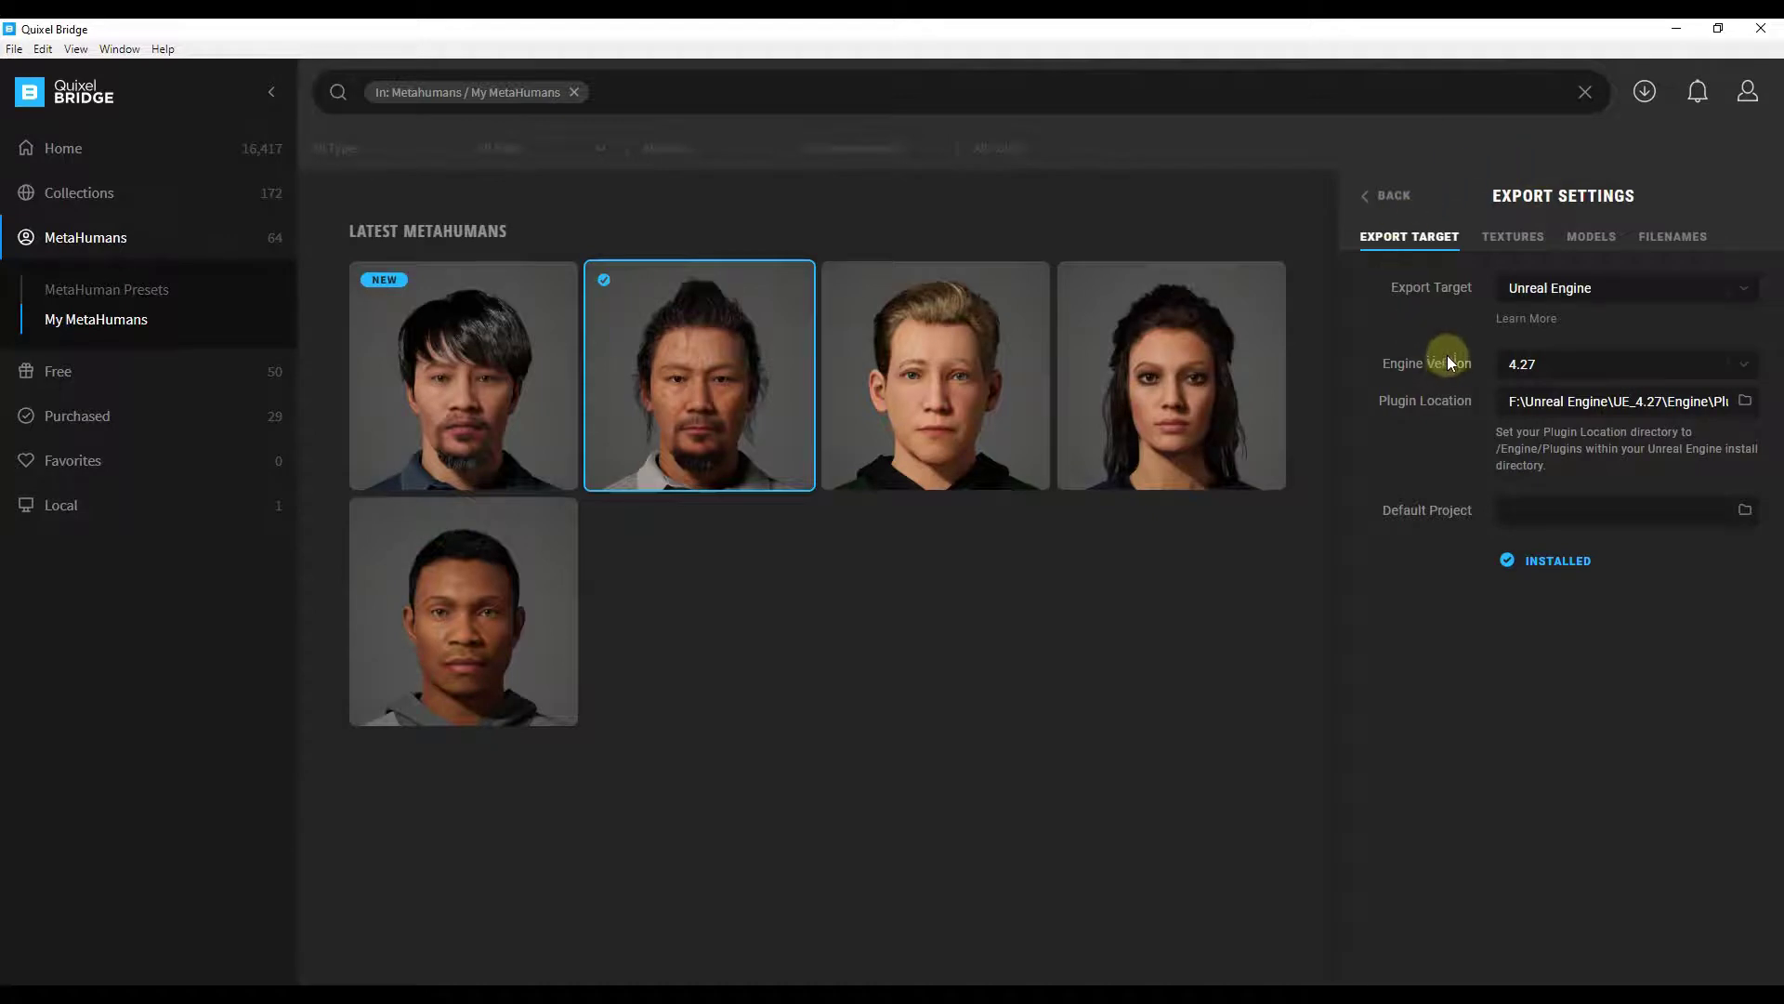
pyautogui.click(1750, 290)
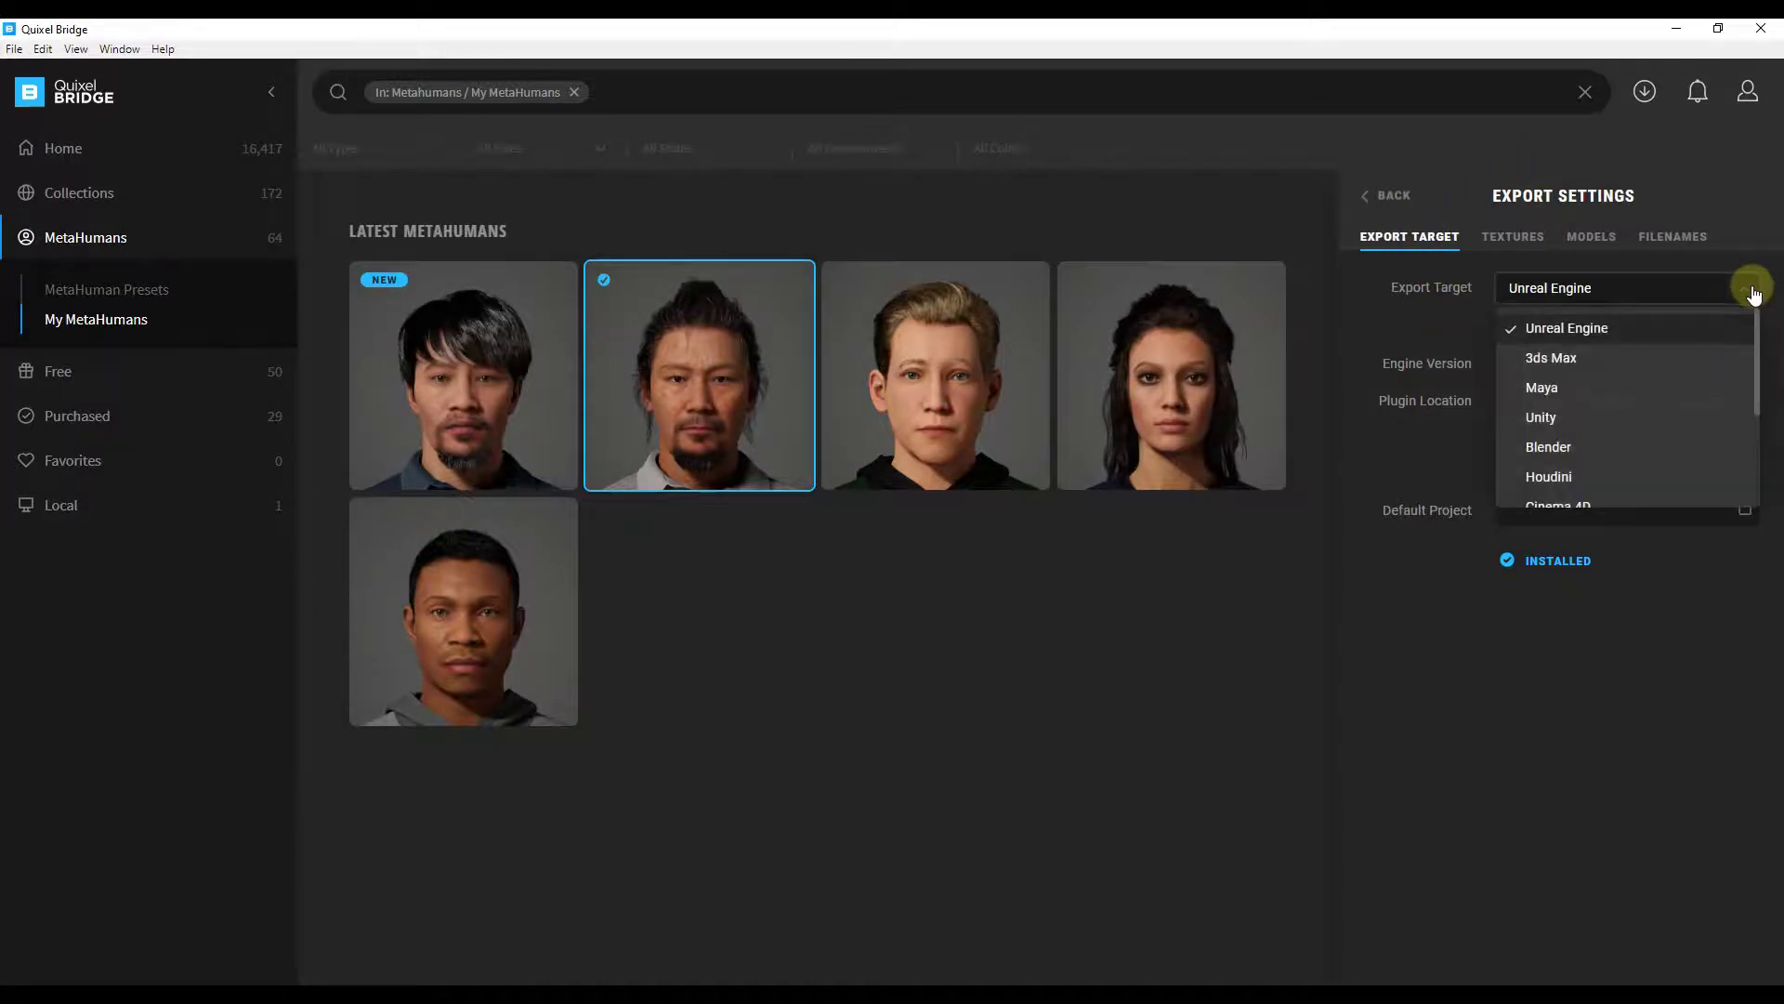
pyautogui.click(1613, 332)
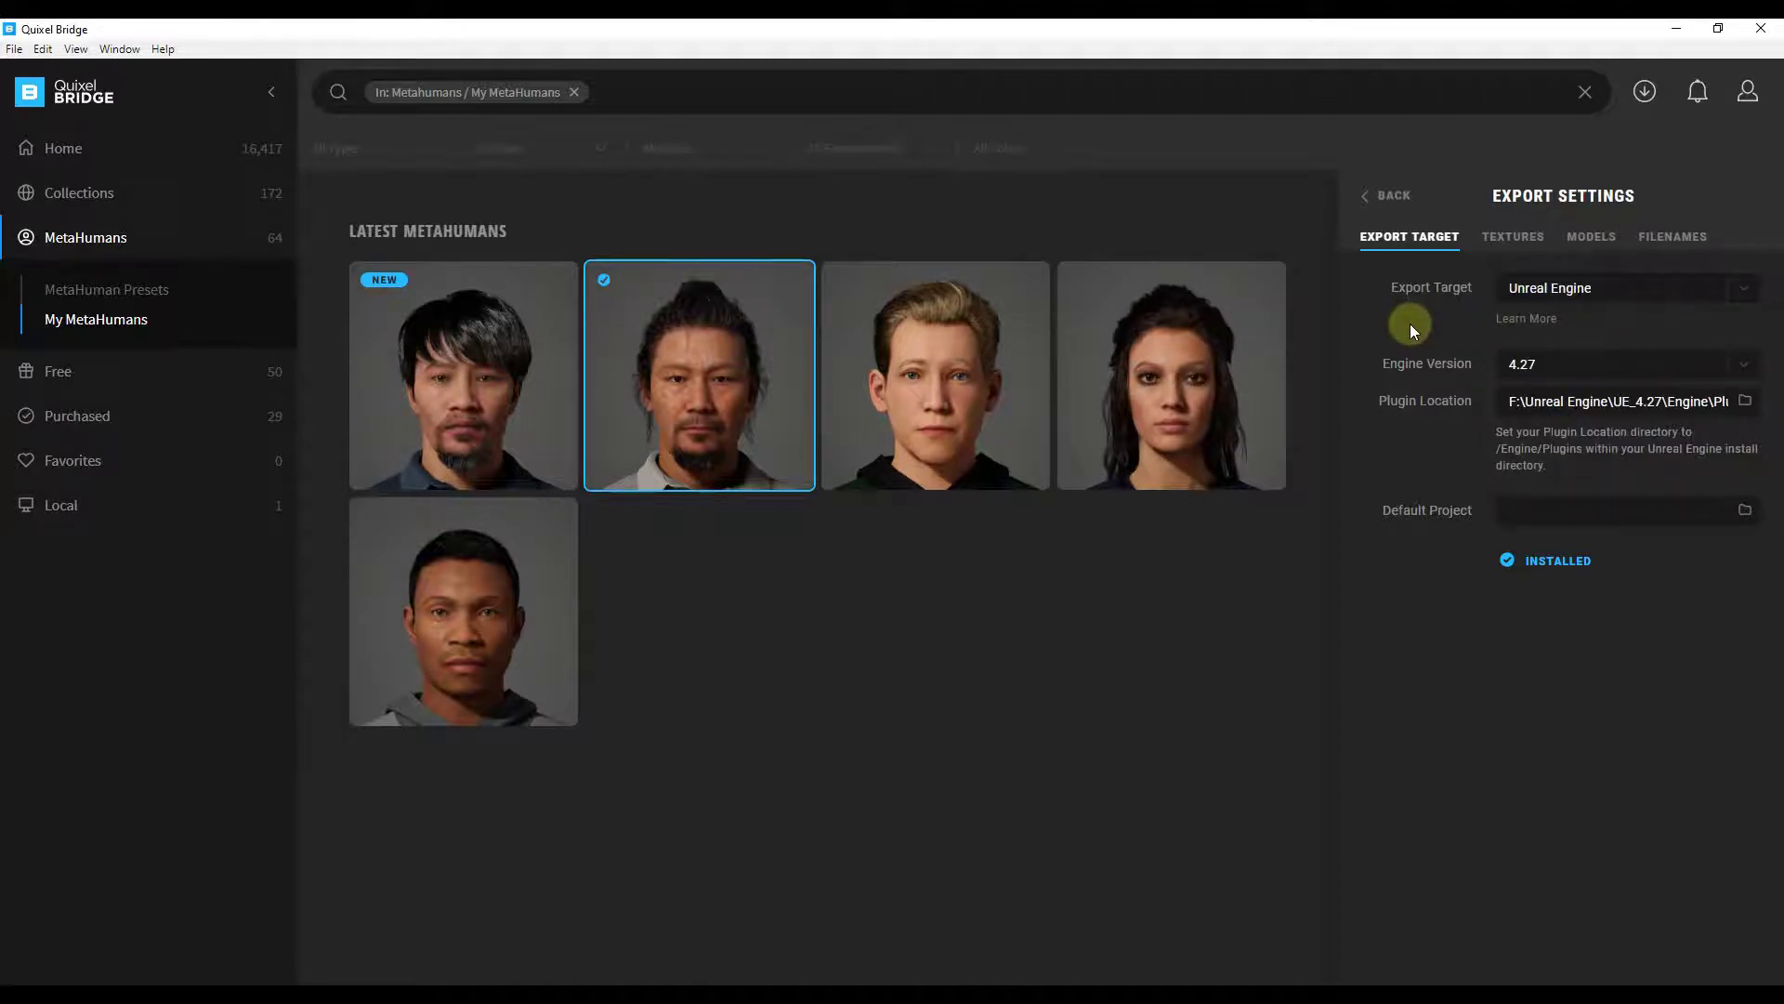
pyautogui.click(1557, 374)
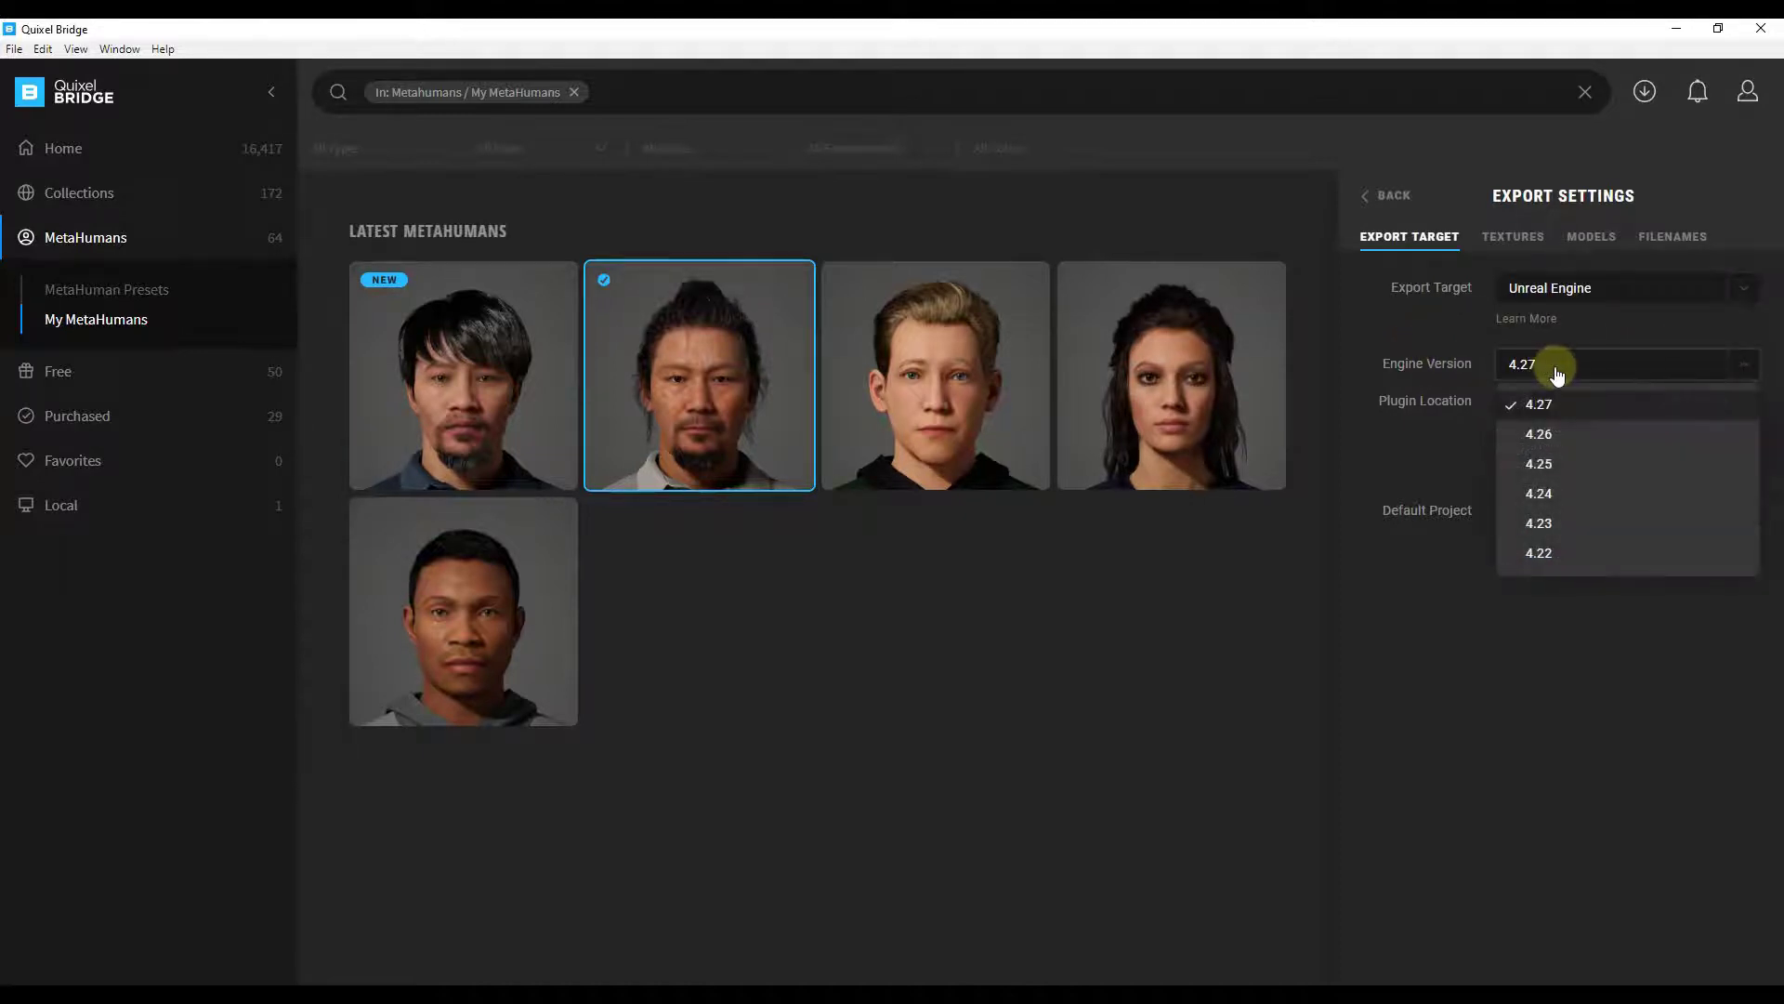
pyautogui.click(1557, 373)
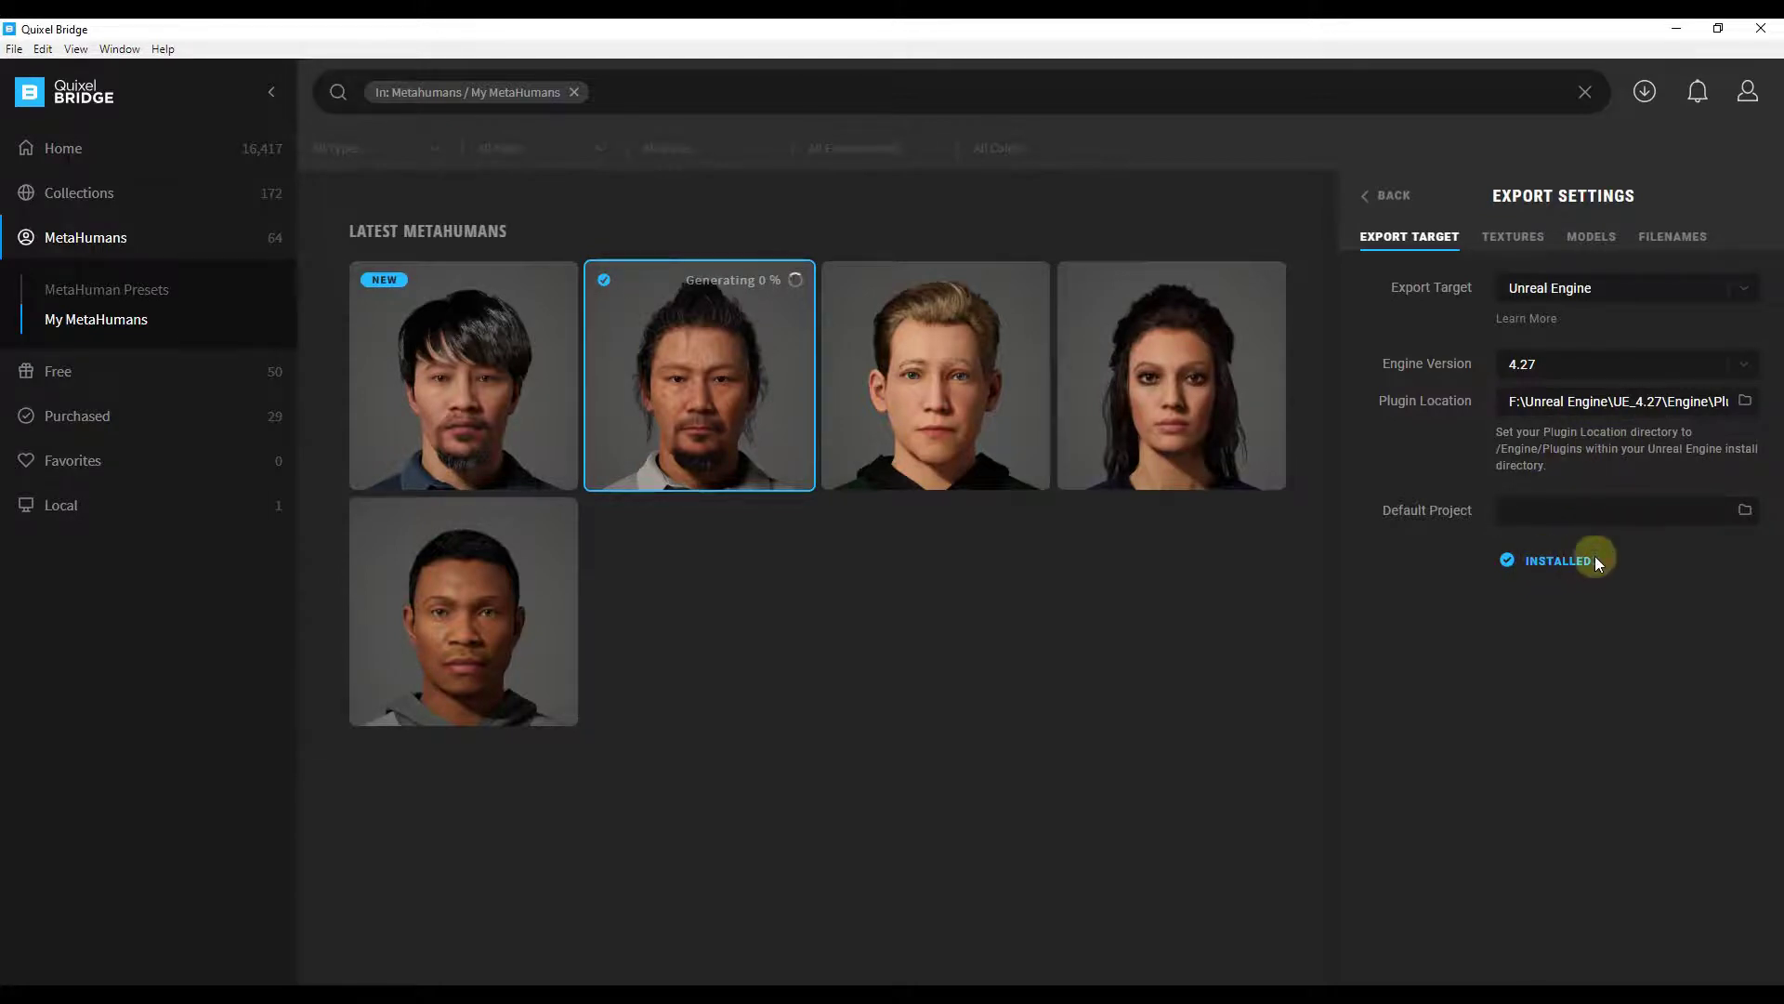
pyautogui.click(1744, 511)
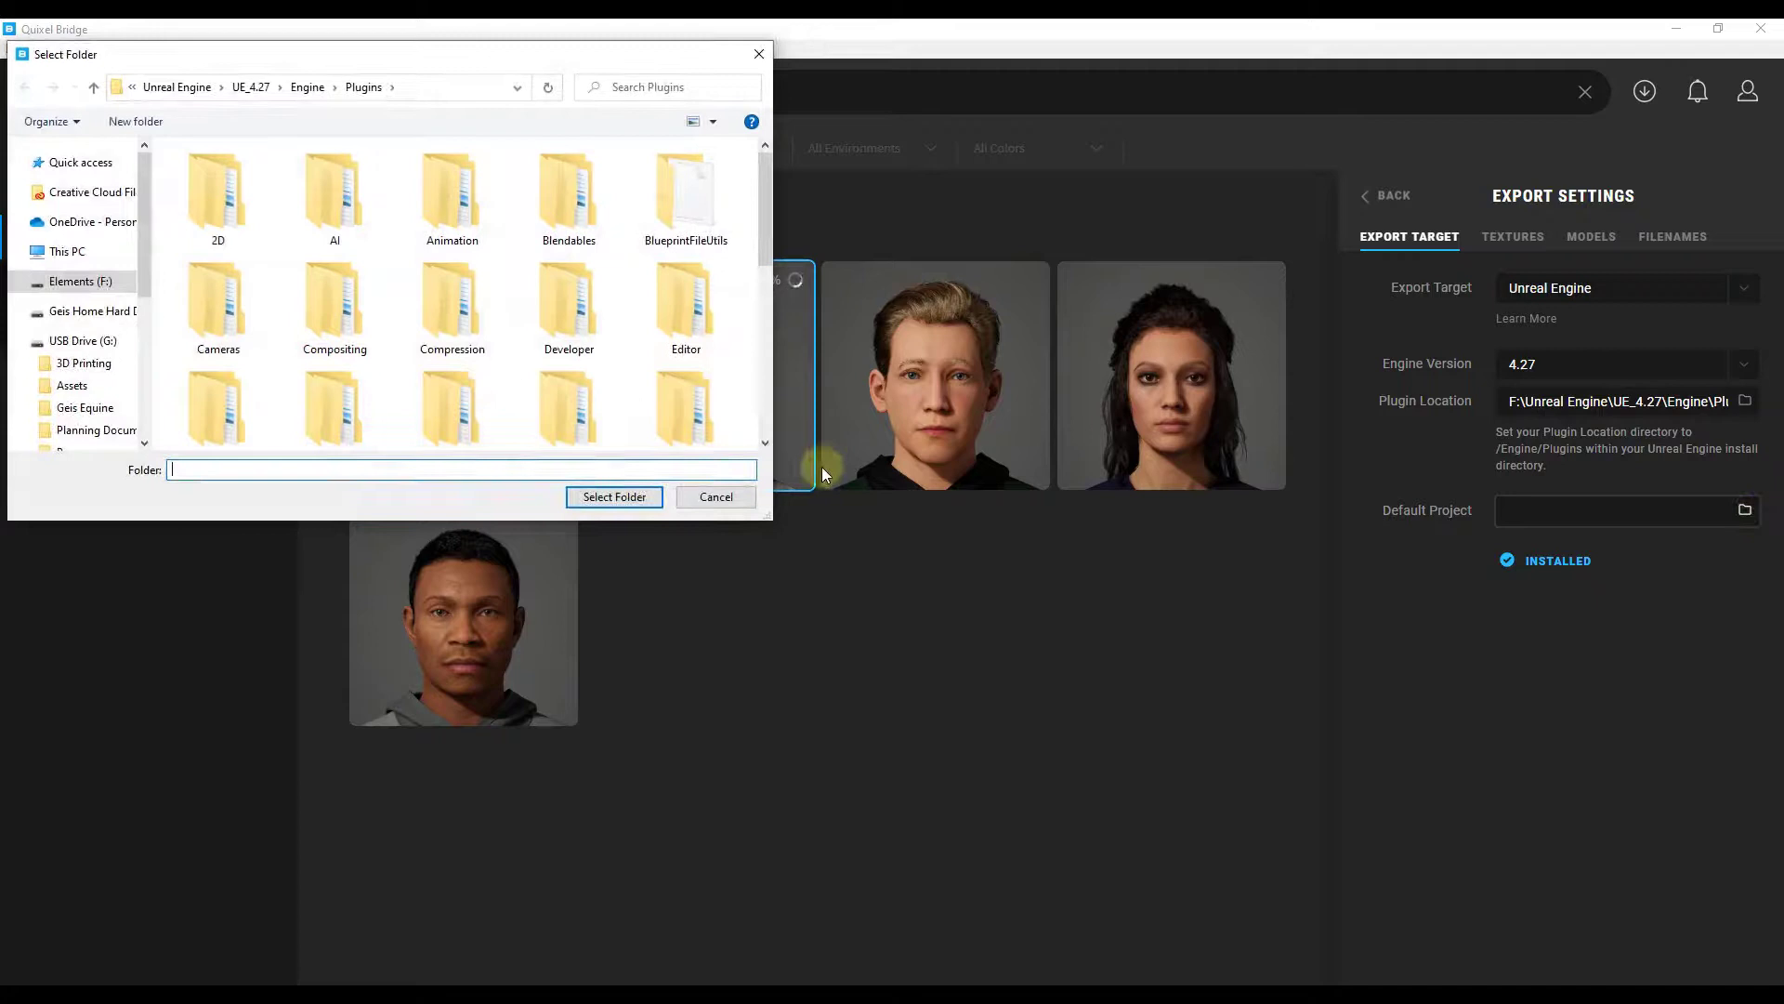
pyautogui.click(706, 497)
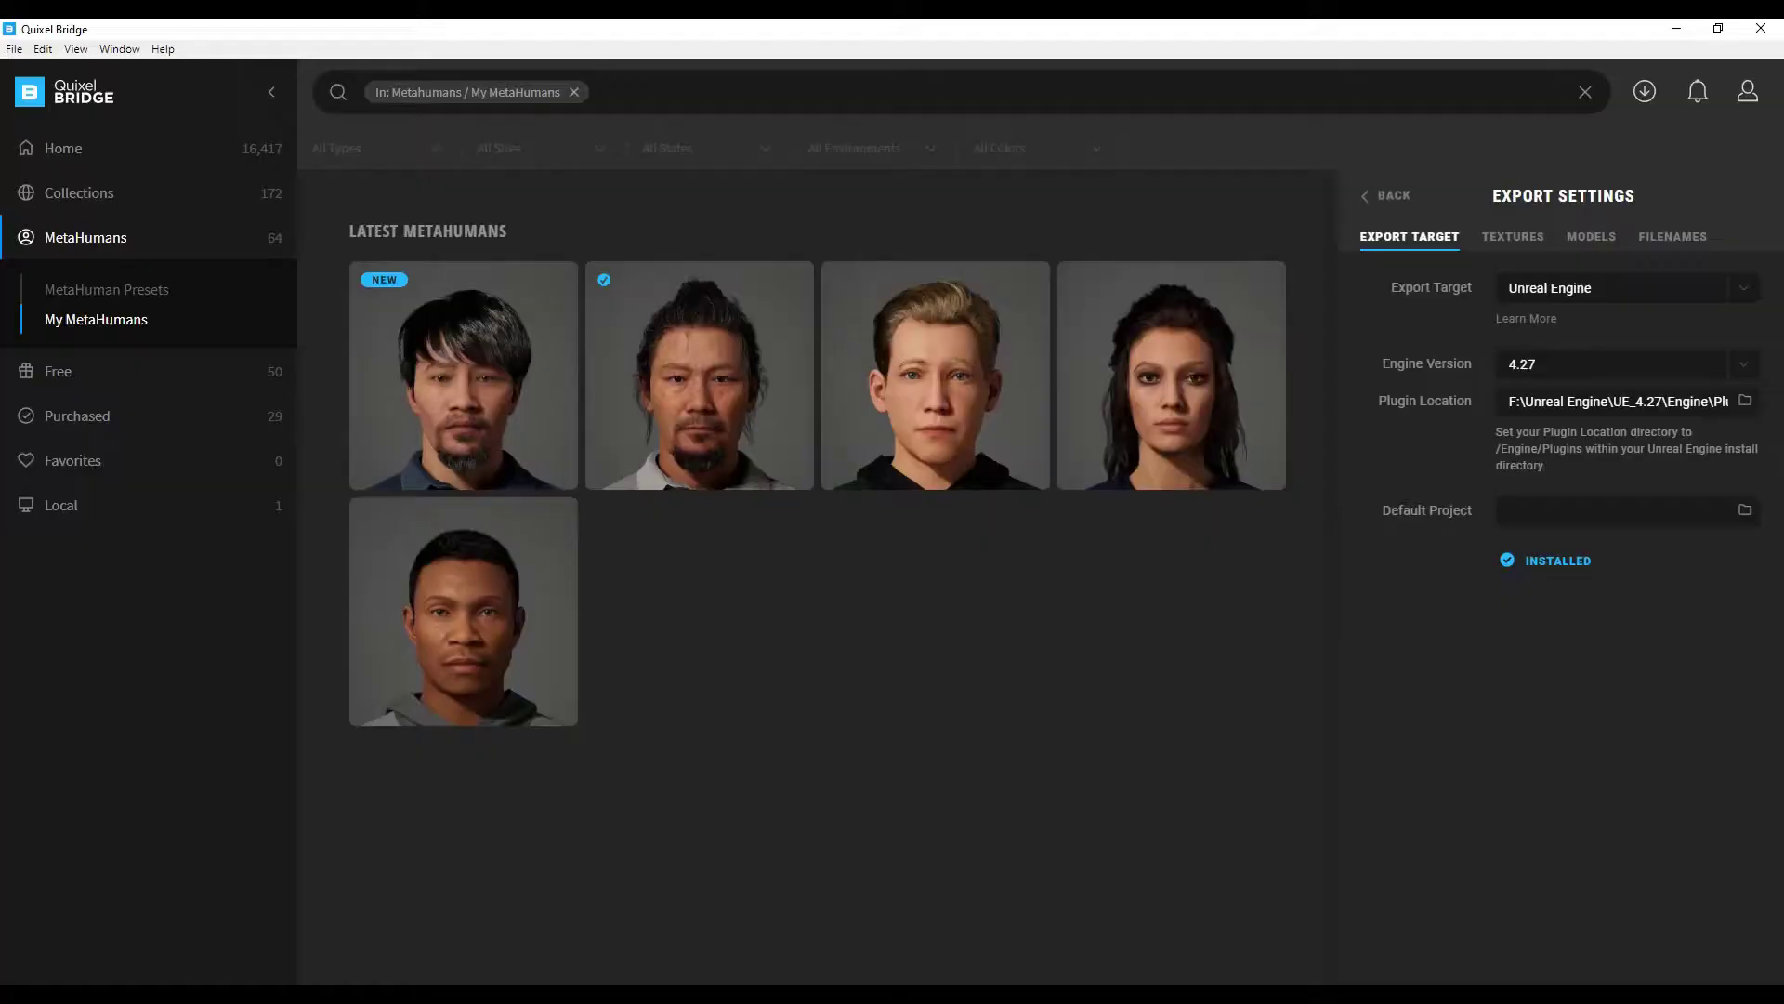
pyautogui.moveTo(698, 388)
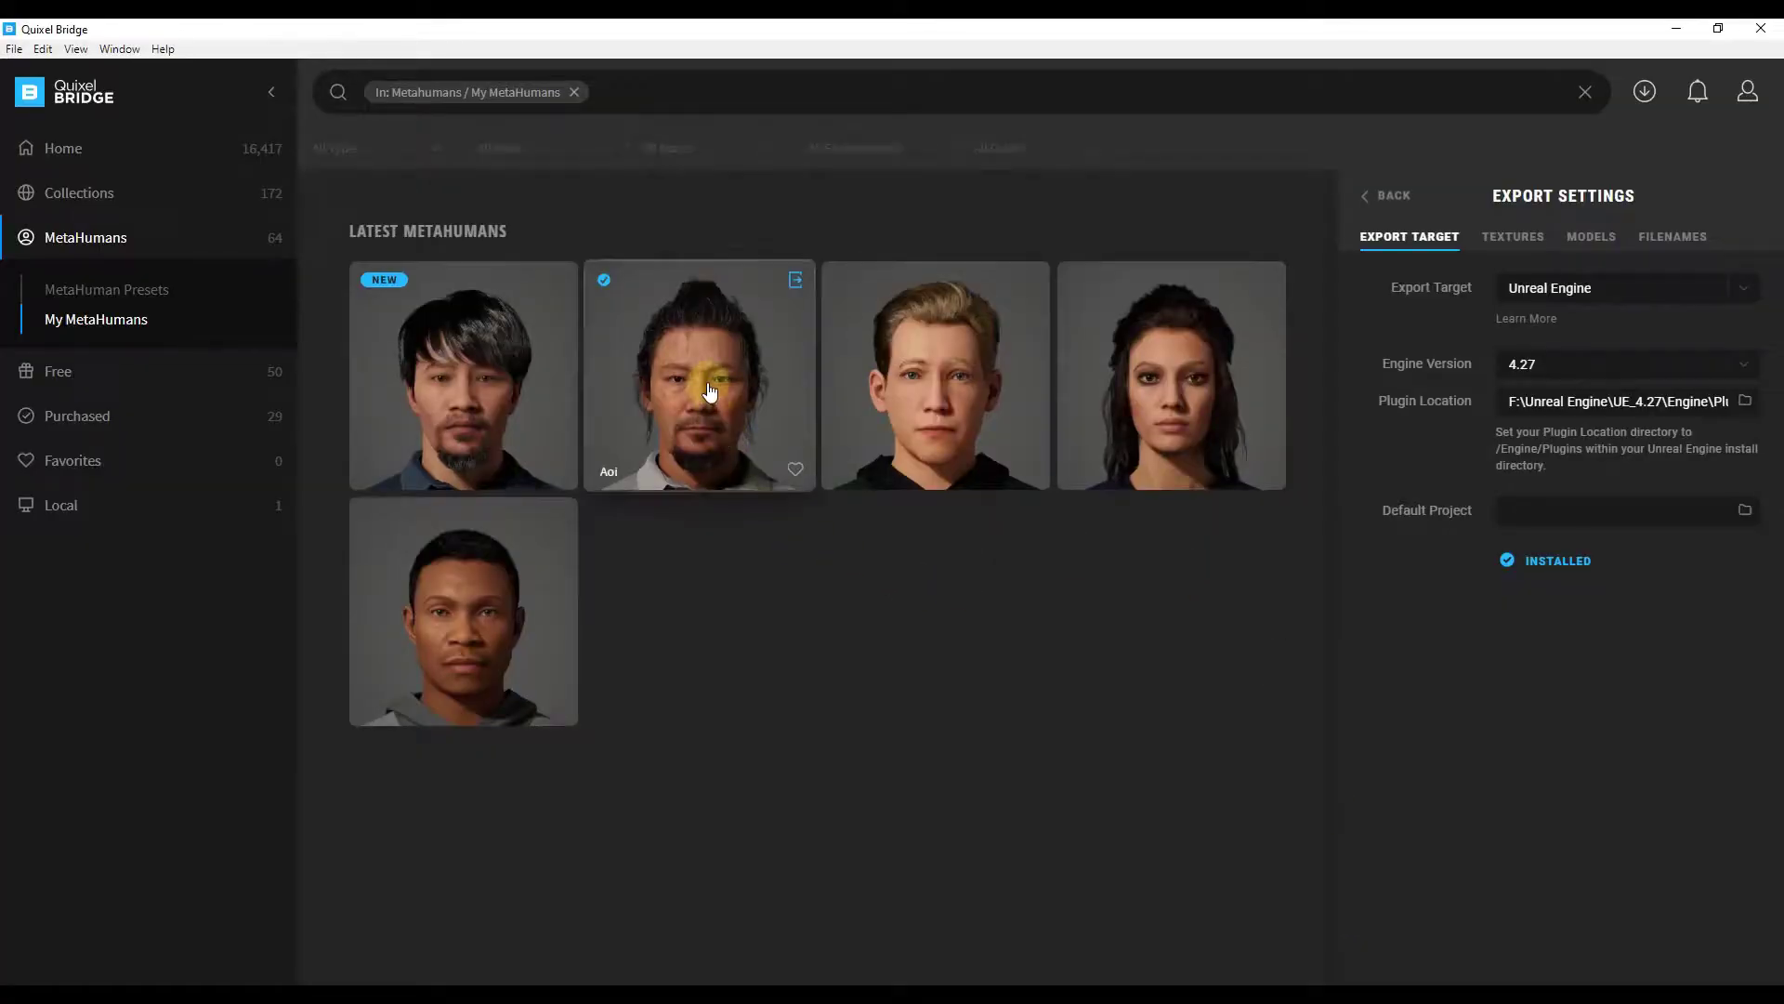
# - Export Aoi from Quixel Bridge to Unreal Engine and switch to the Unreal Editor
pyautogui.click(796, 282)
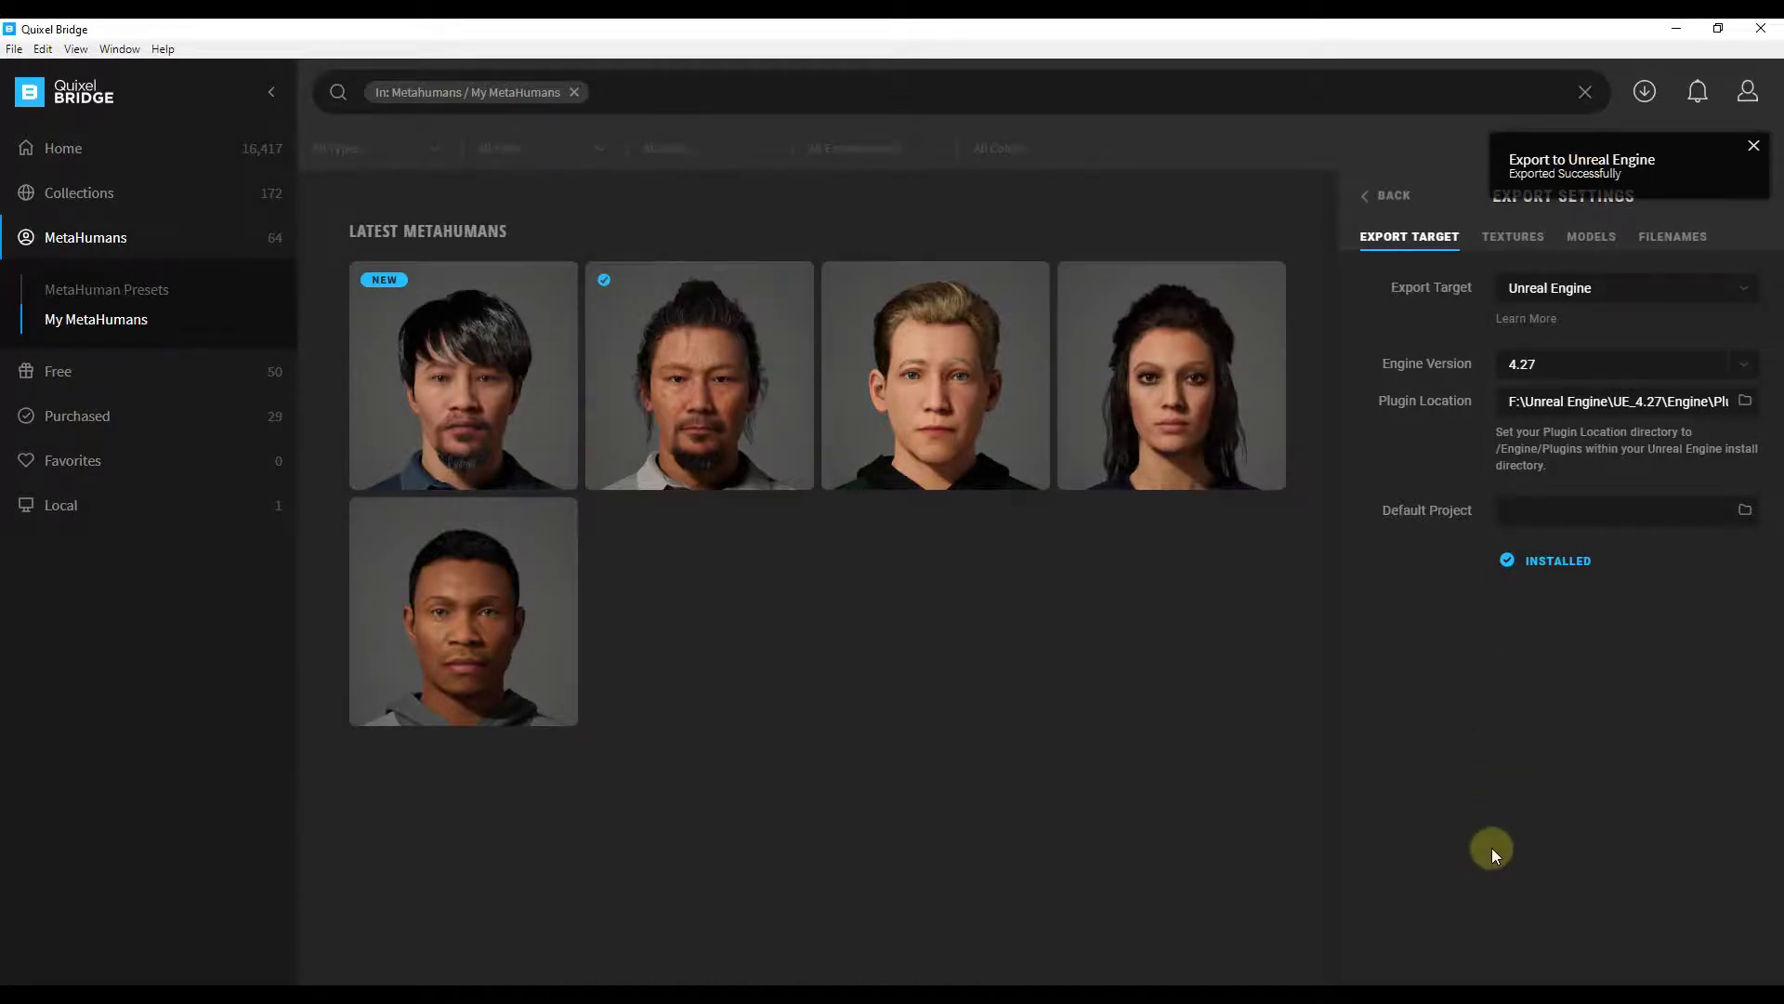
pyautogui.click(1494, 985)
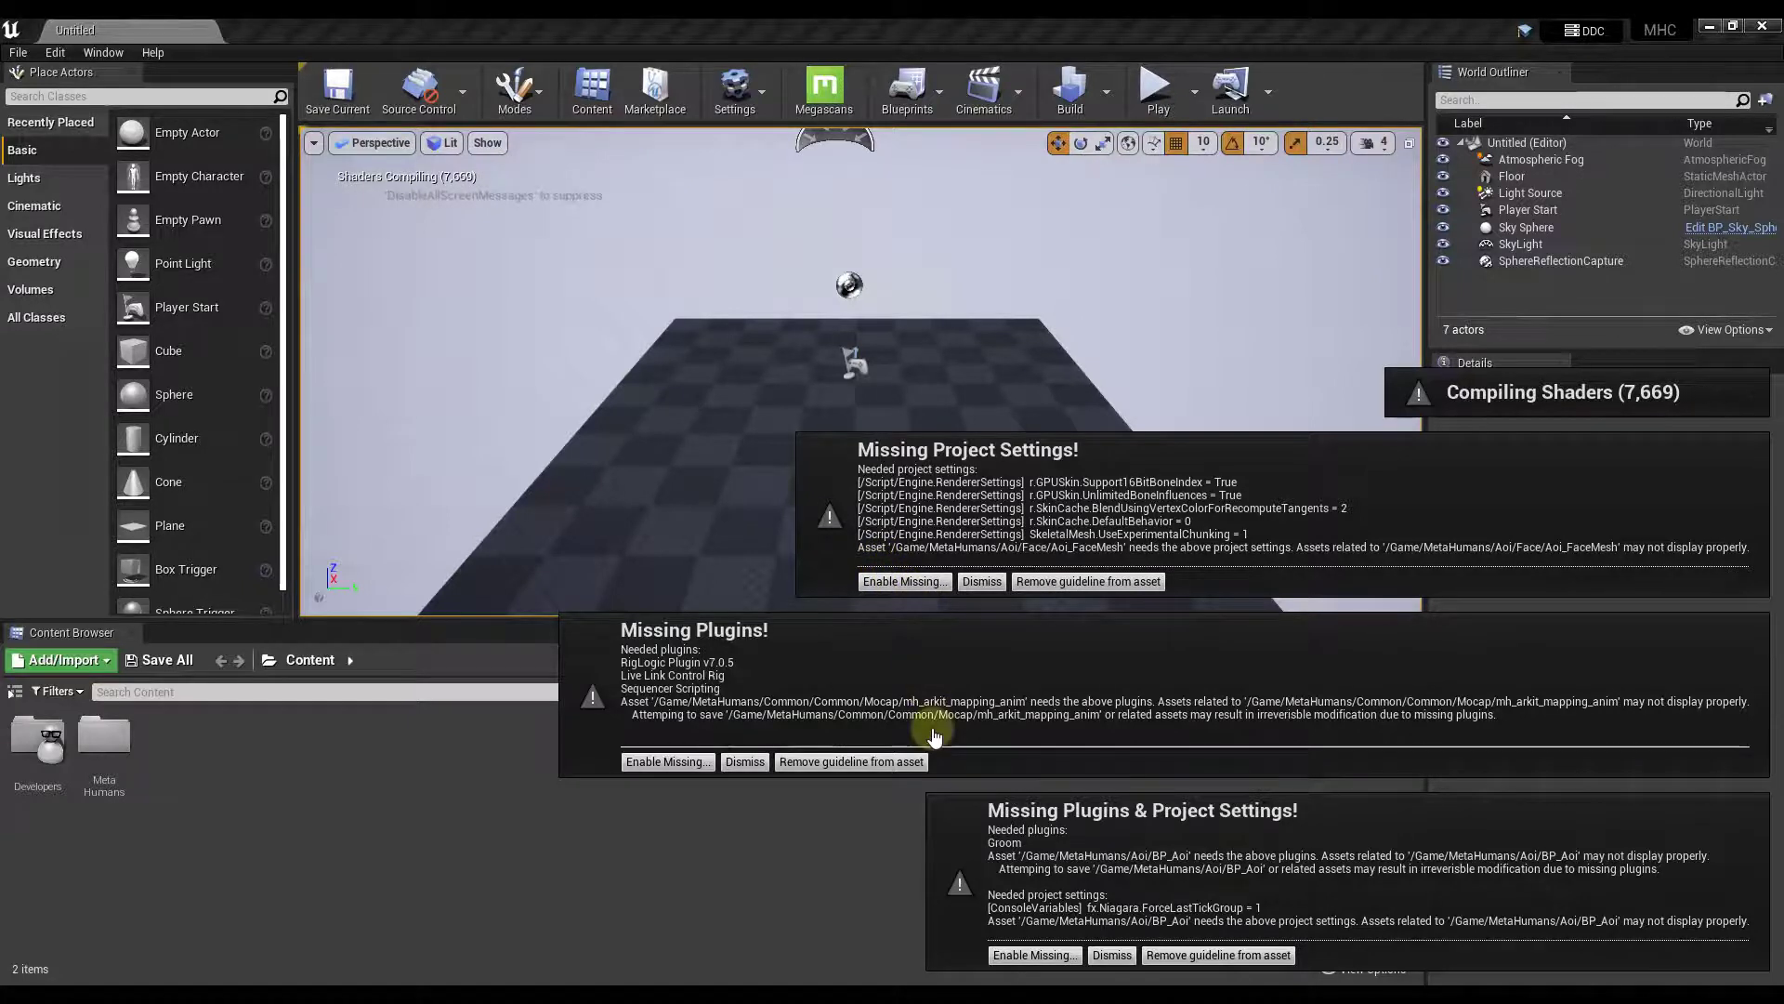
# - Enable Aoi's missing project settings and plugins, including Groom and the Niagara setting
pyautogui.click(905, 582)
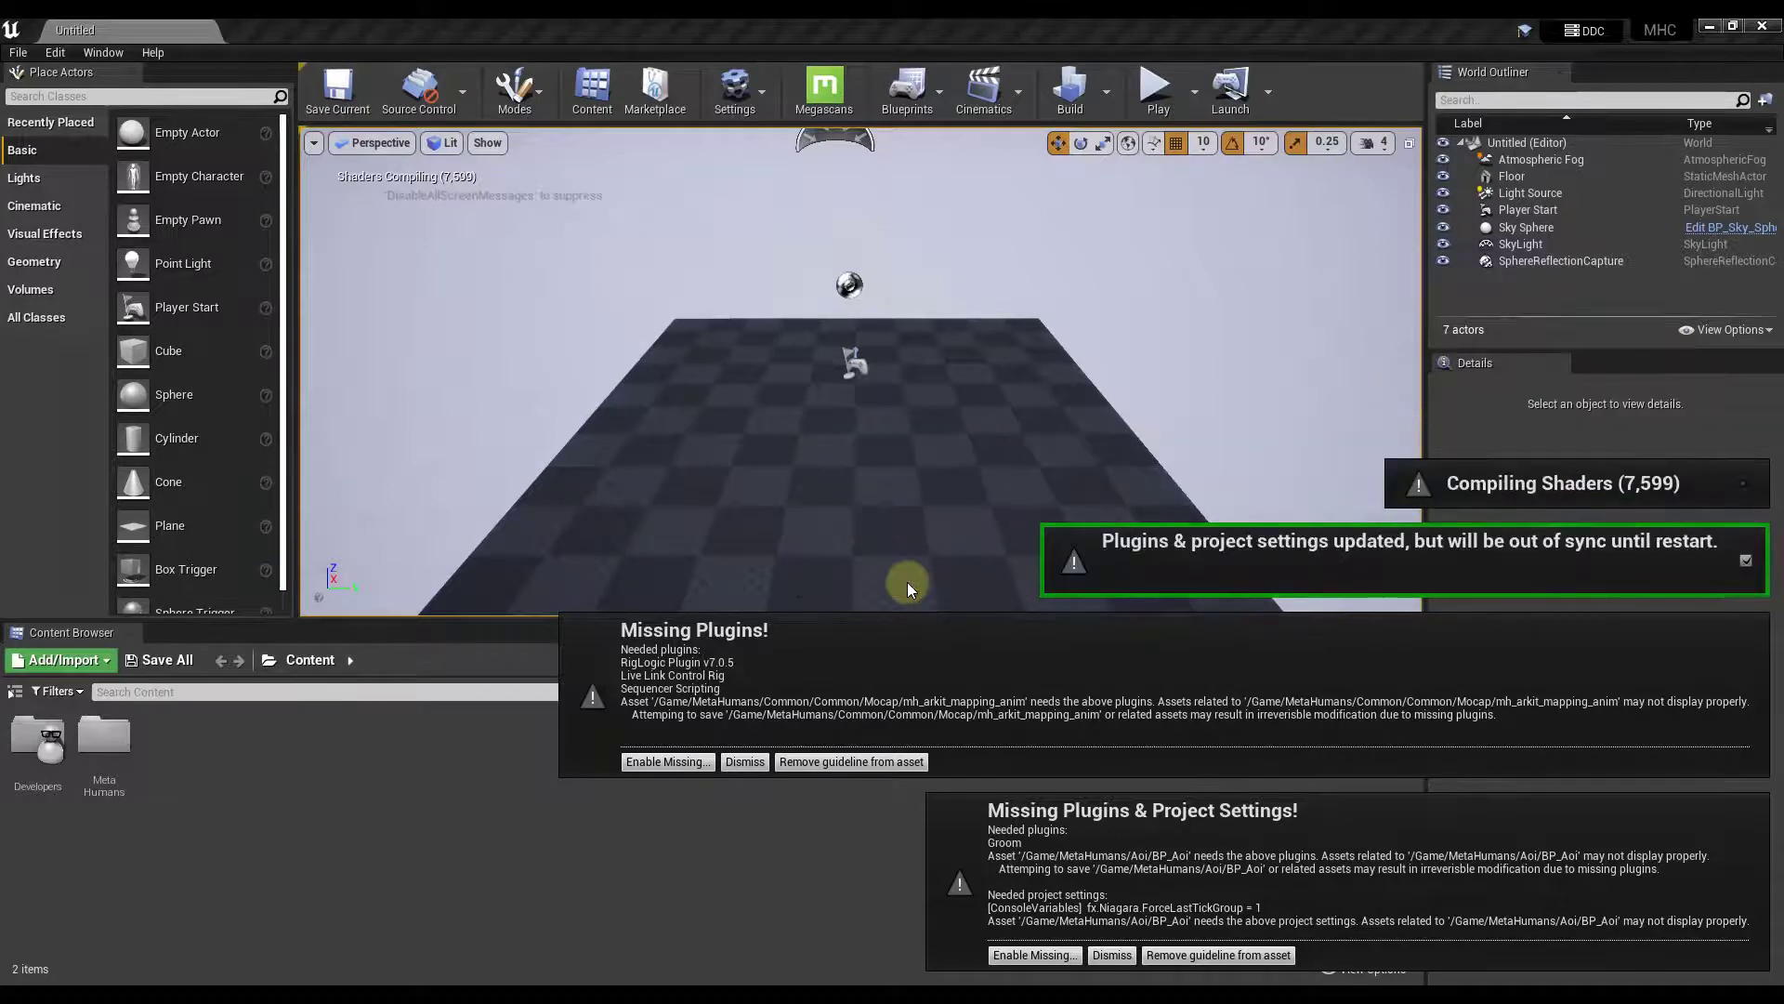
pyautogui.click(689, 765)
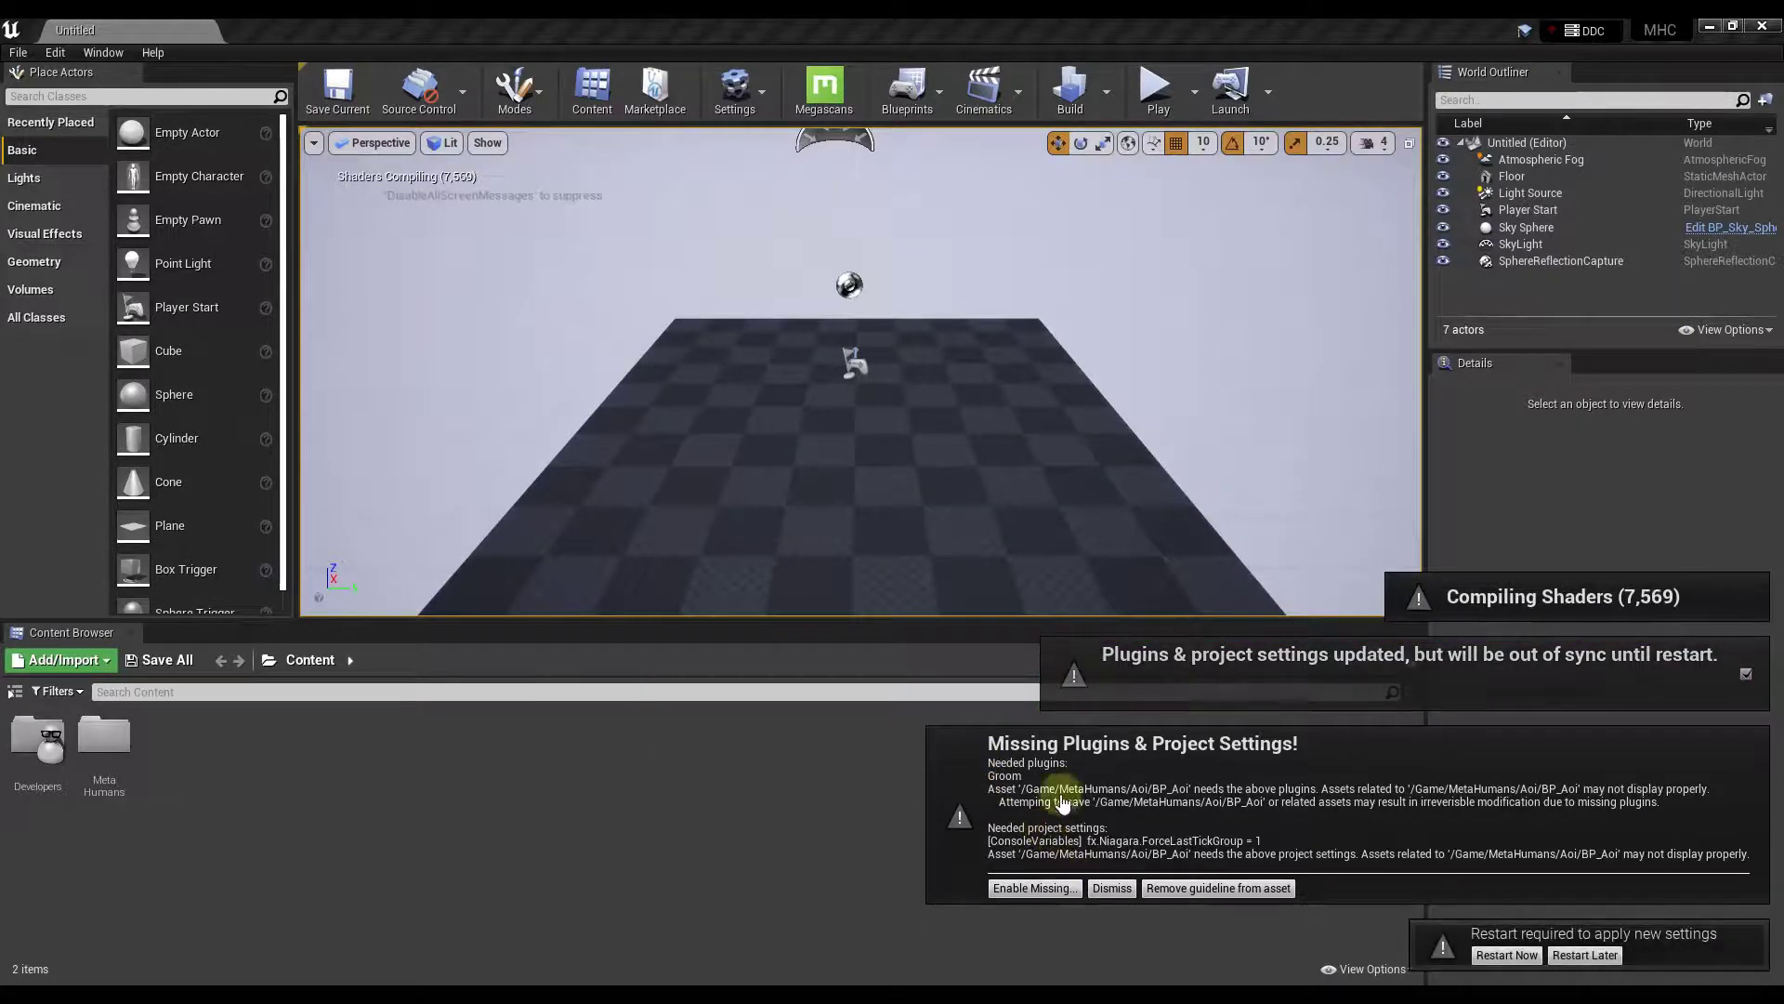
pyautogui.click(1032, 888)
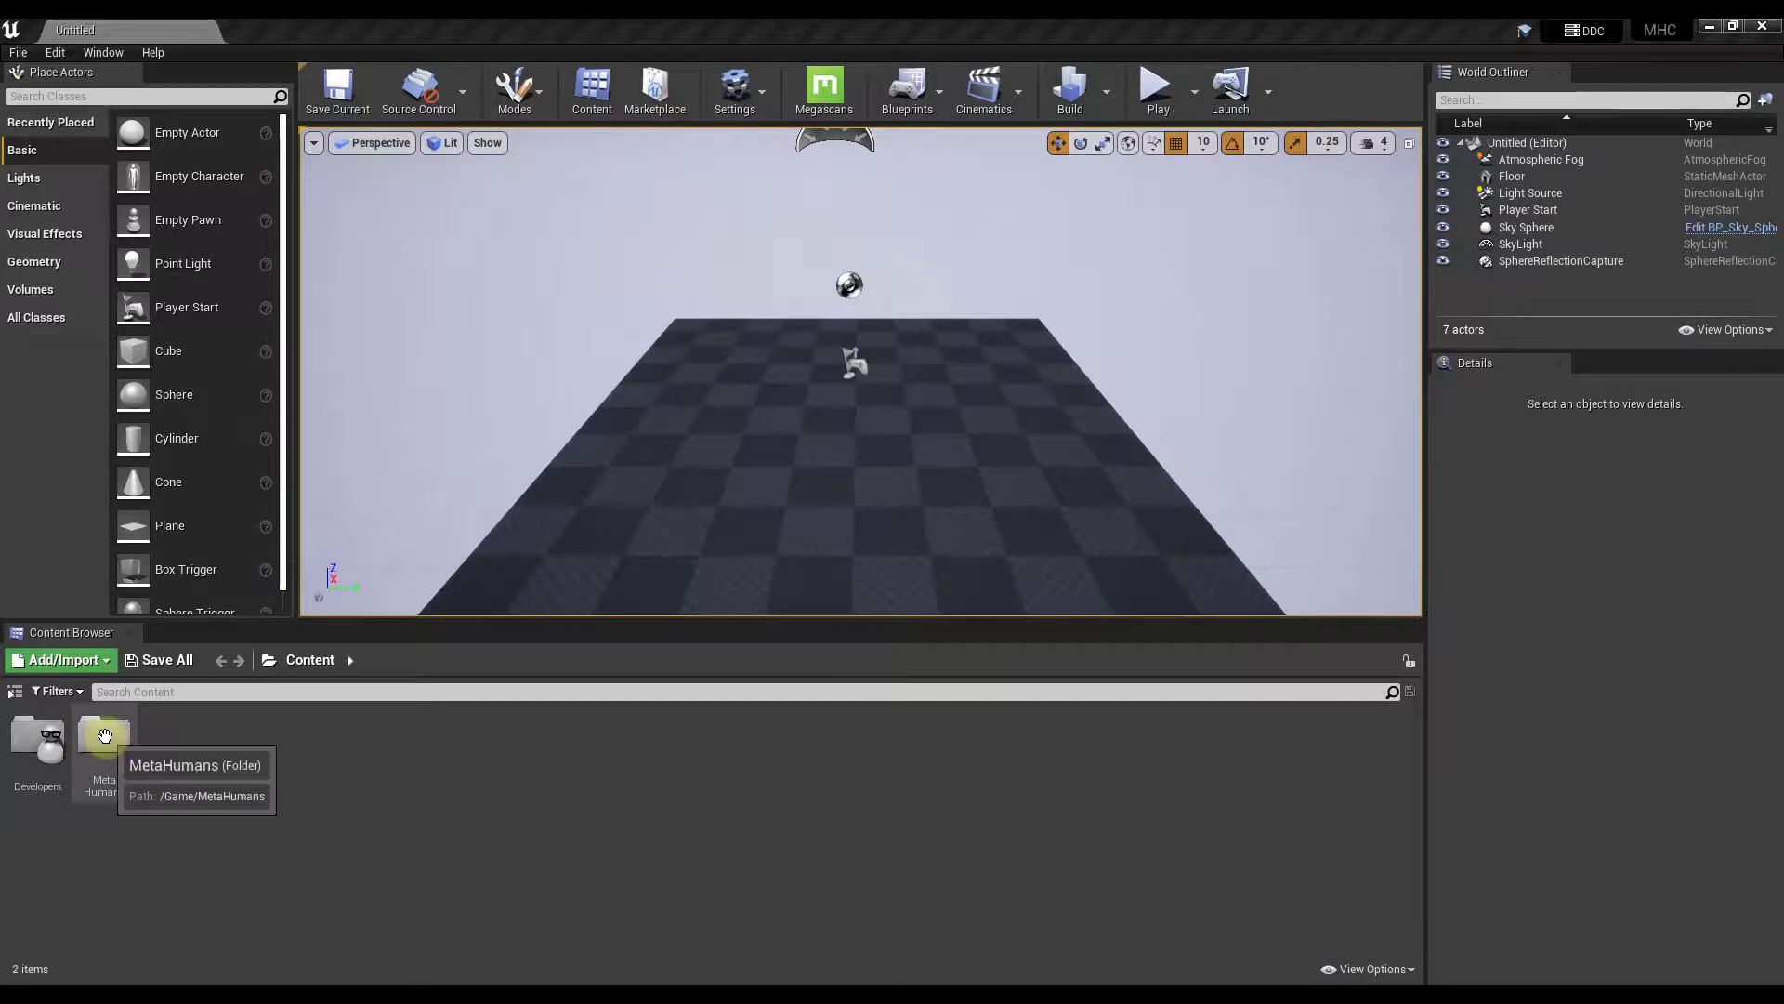
# - Browse the MetaHumans, Common, Aoi and Aoi's Body folders in the Content Browser
pyautogui.doubleClick(104, 736)
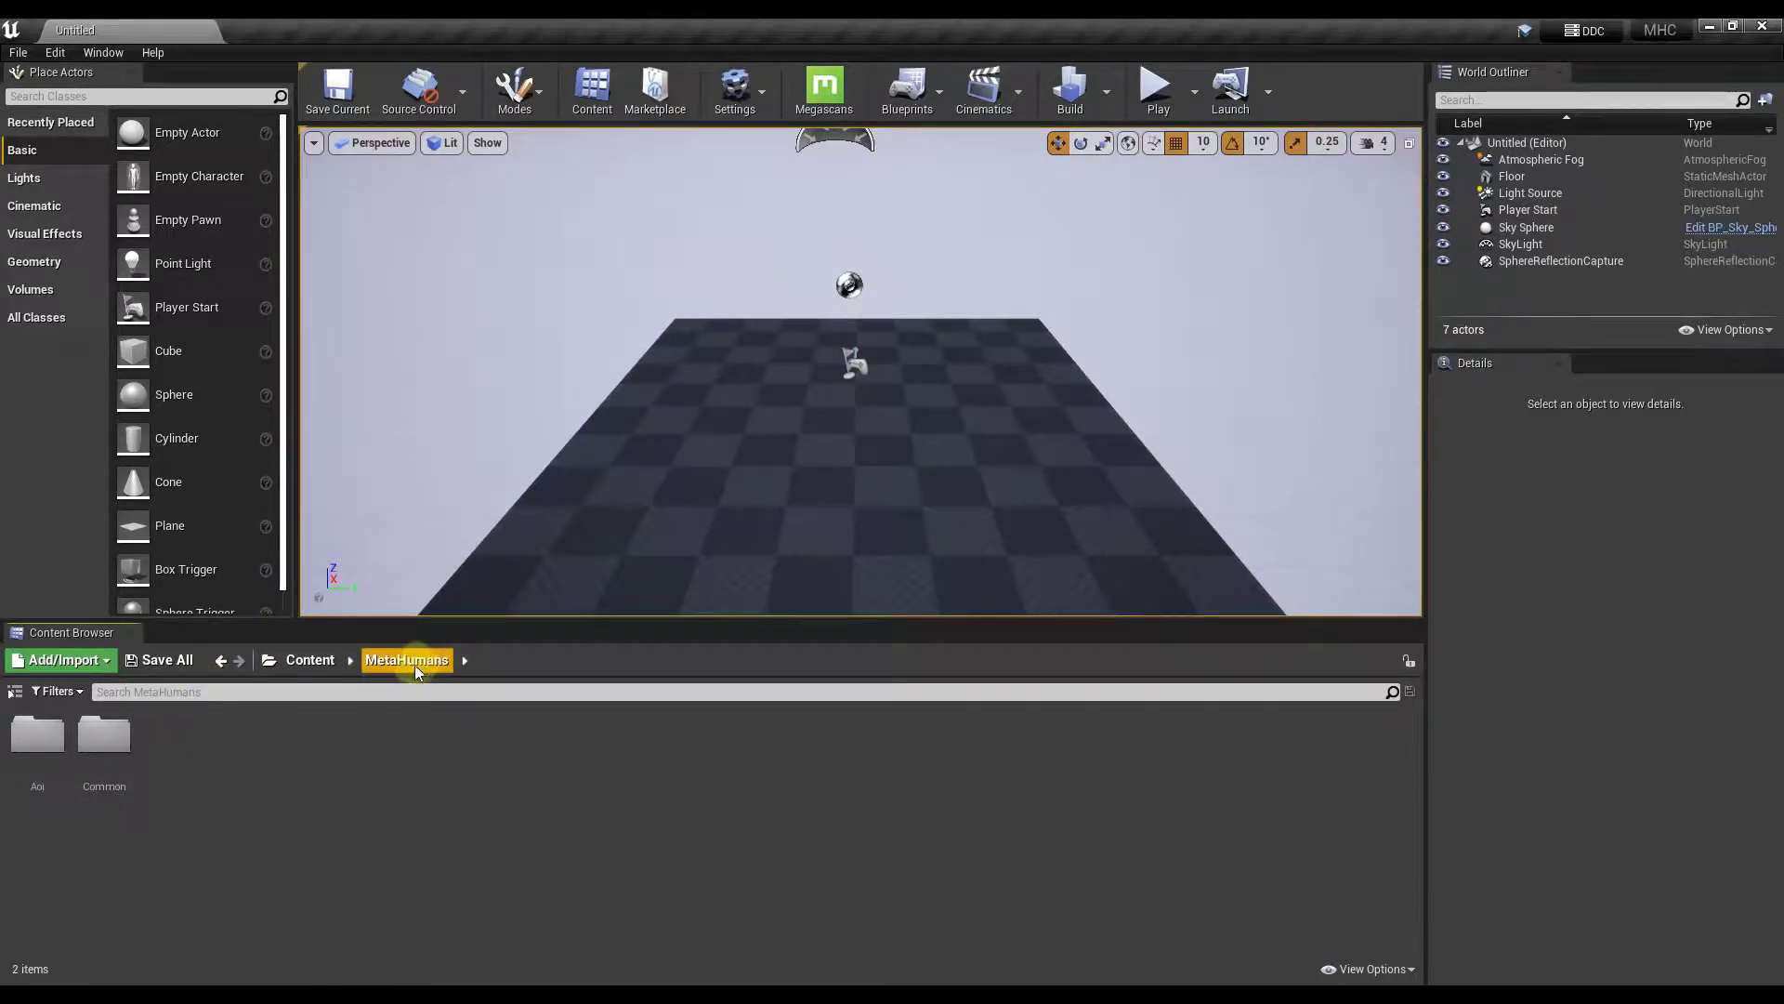
pyautogui.doubleClick(94, 744)
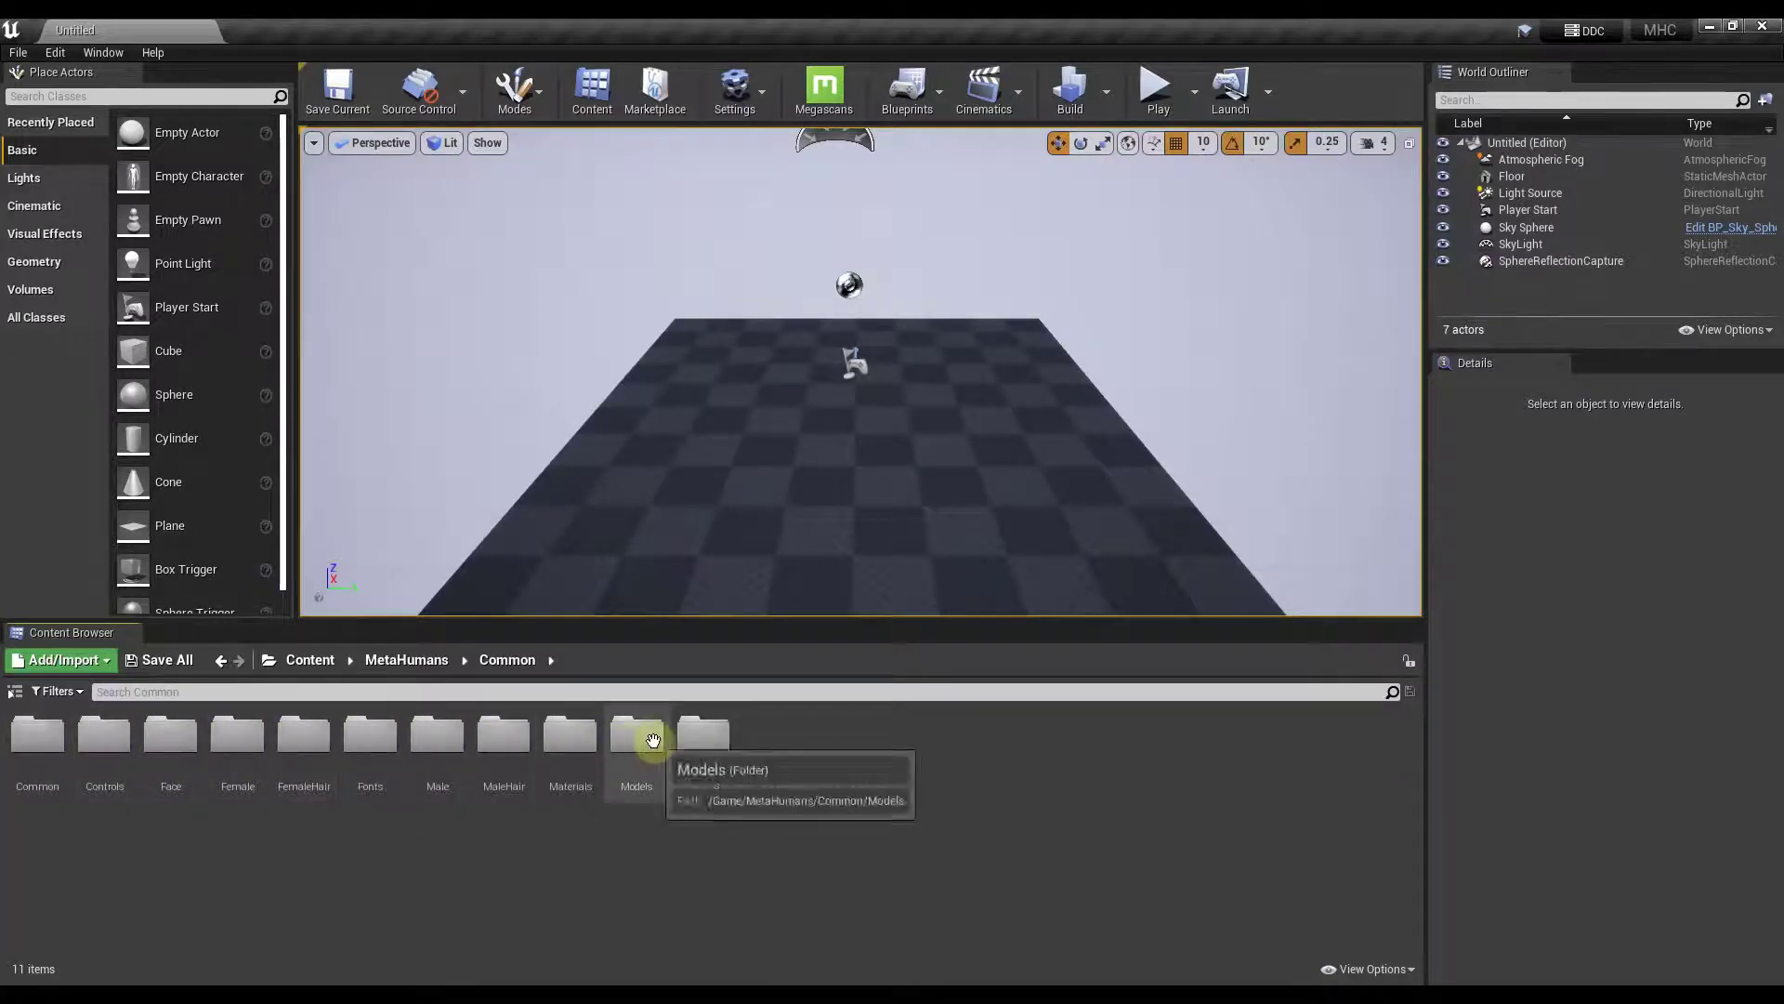
pyautogui.click(406, 659)
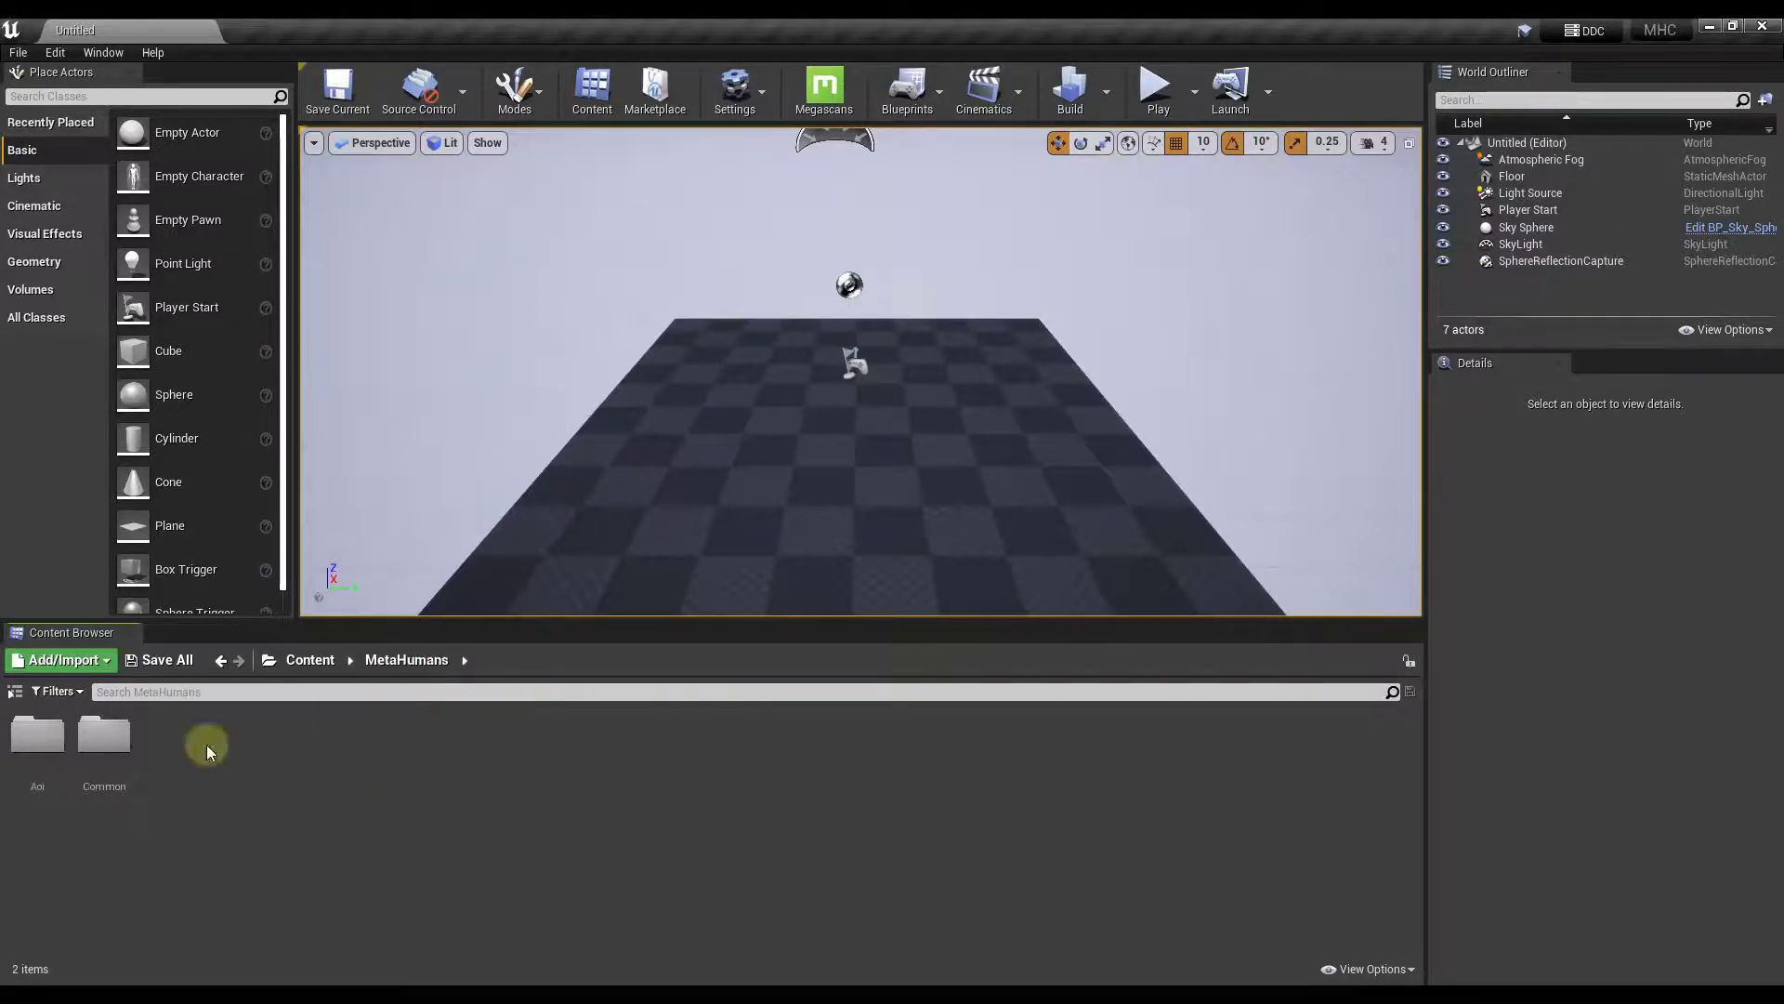
pyautogui.doubleClick(36, 736)
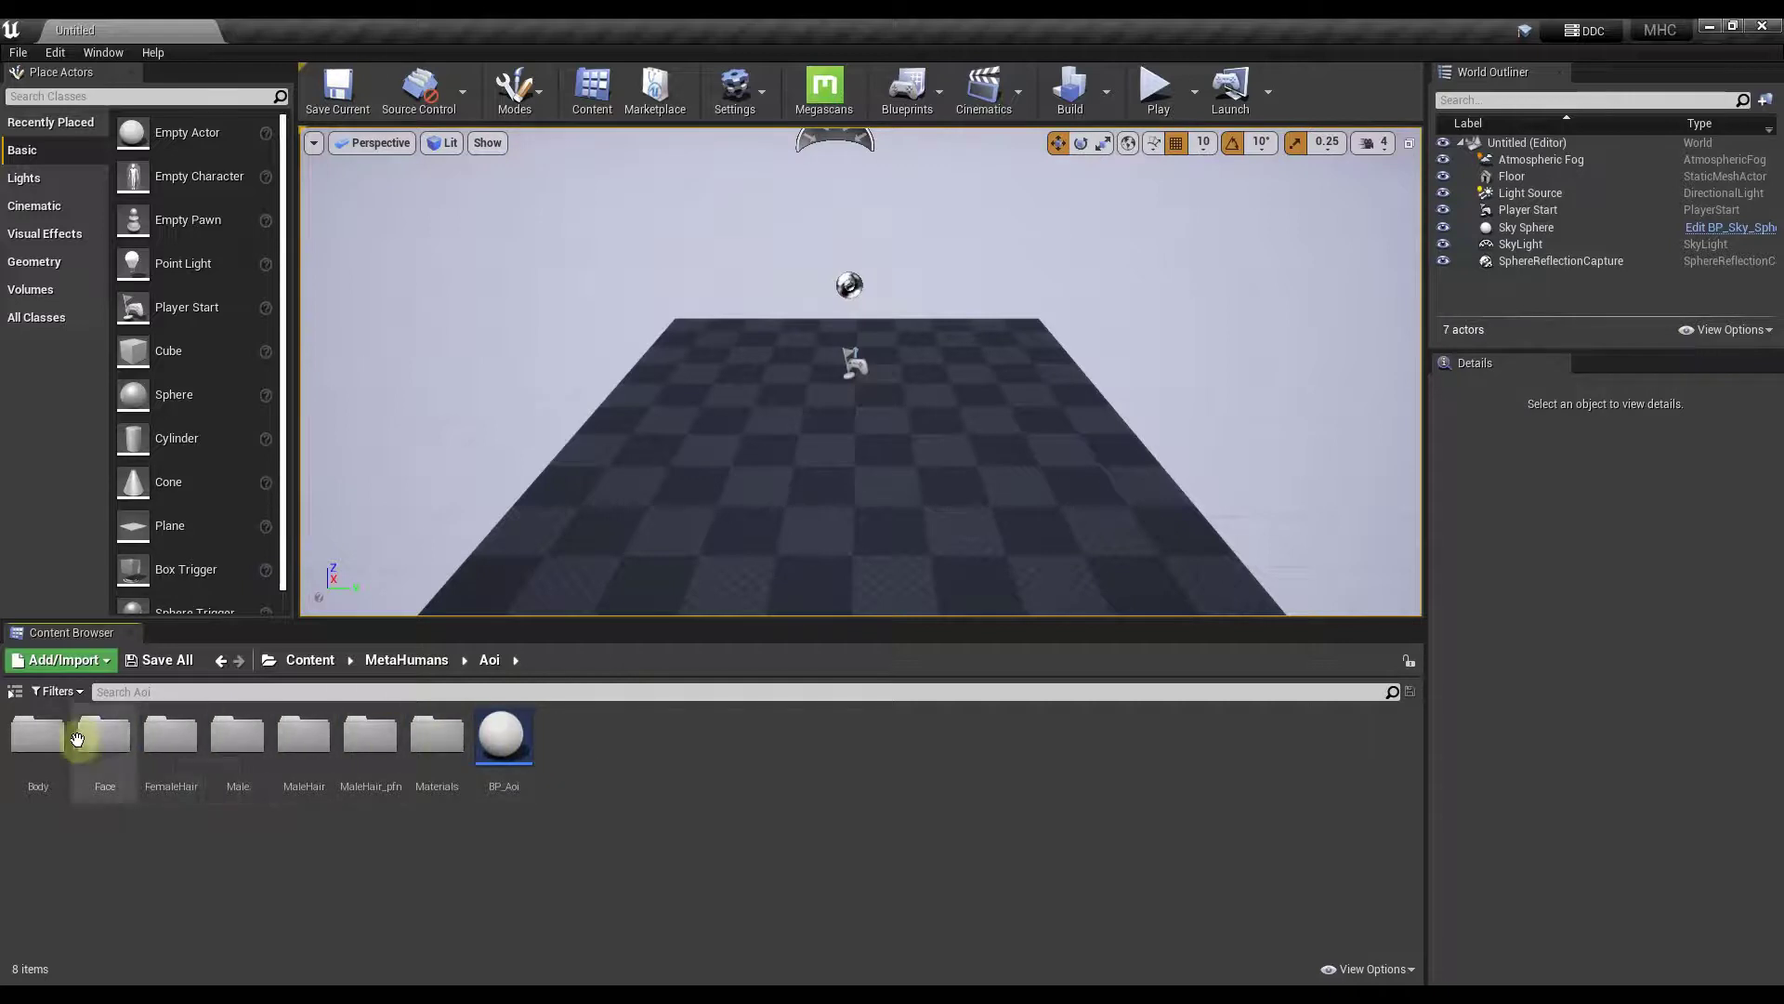
pyautogui.doubleClick(36, 736)
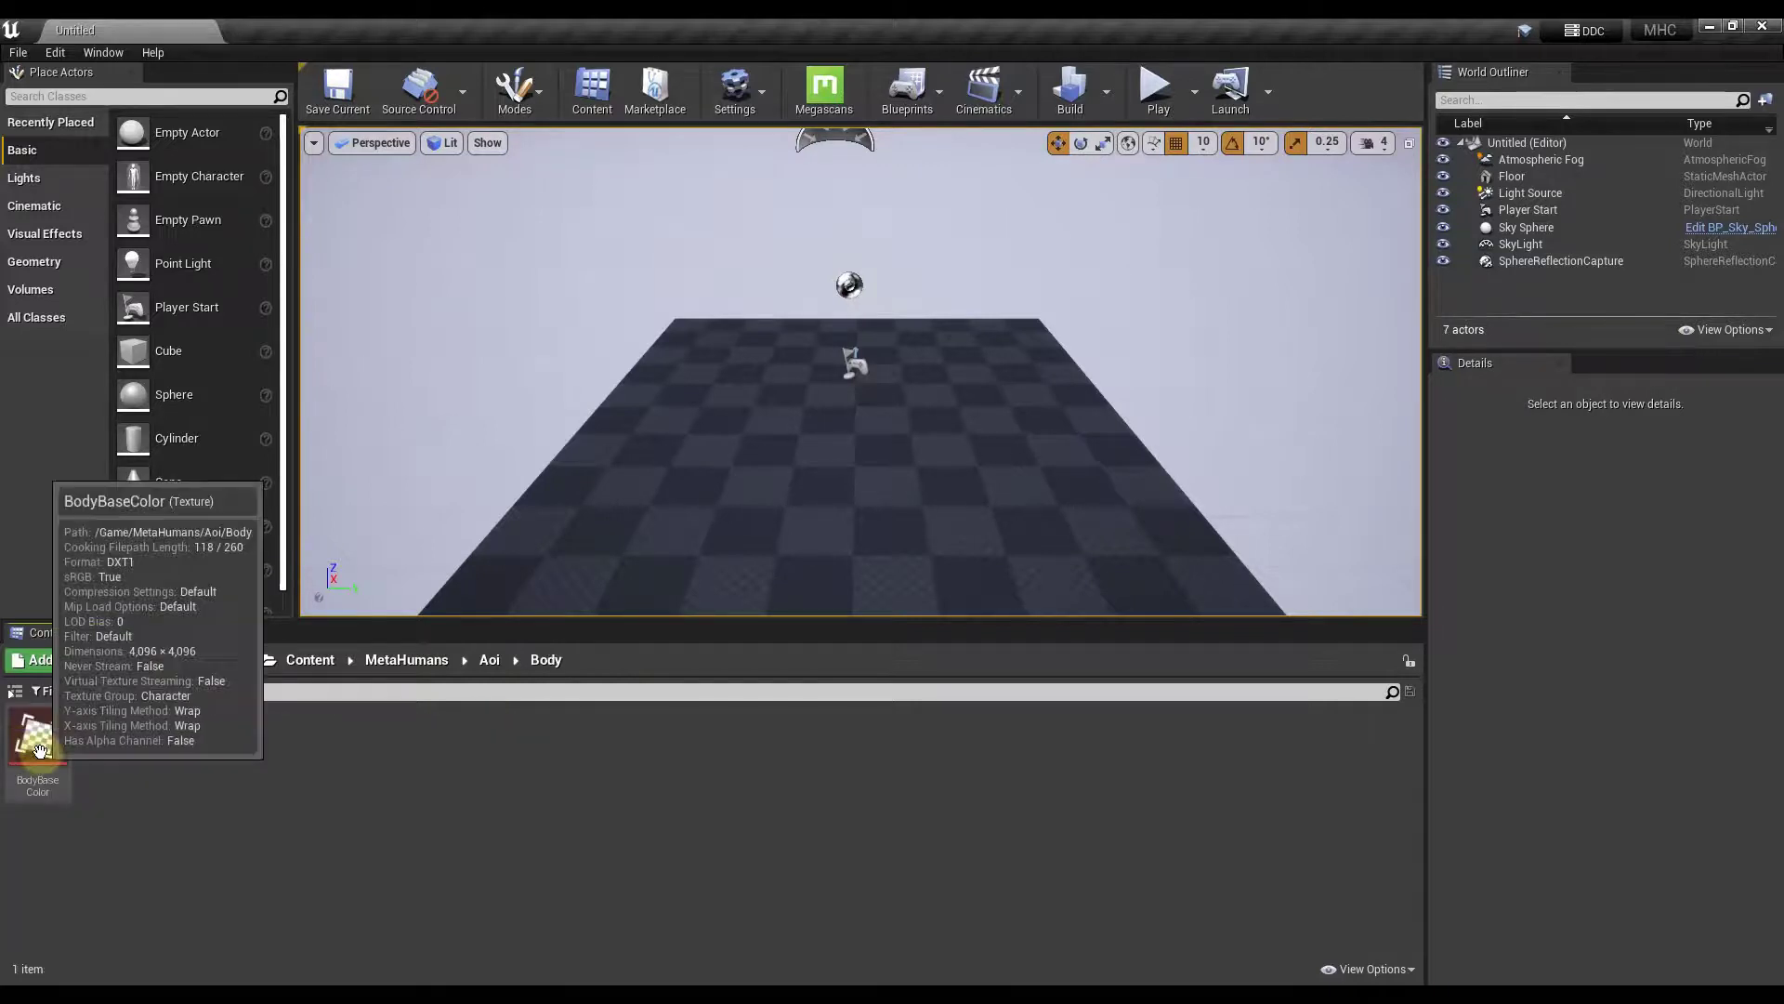
pyautogui.click(489, 659)
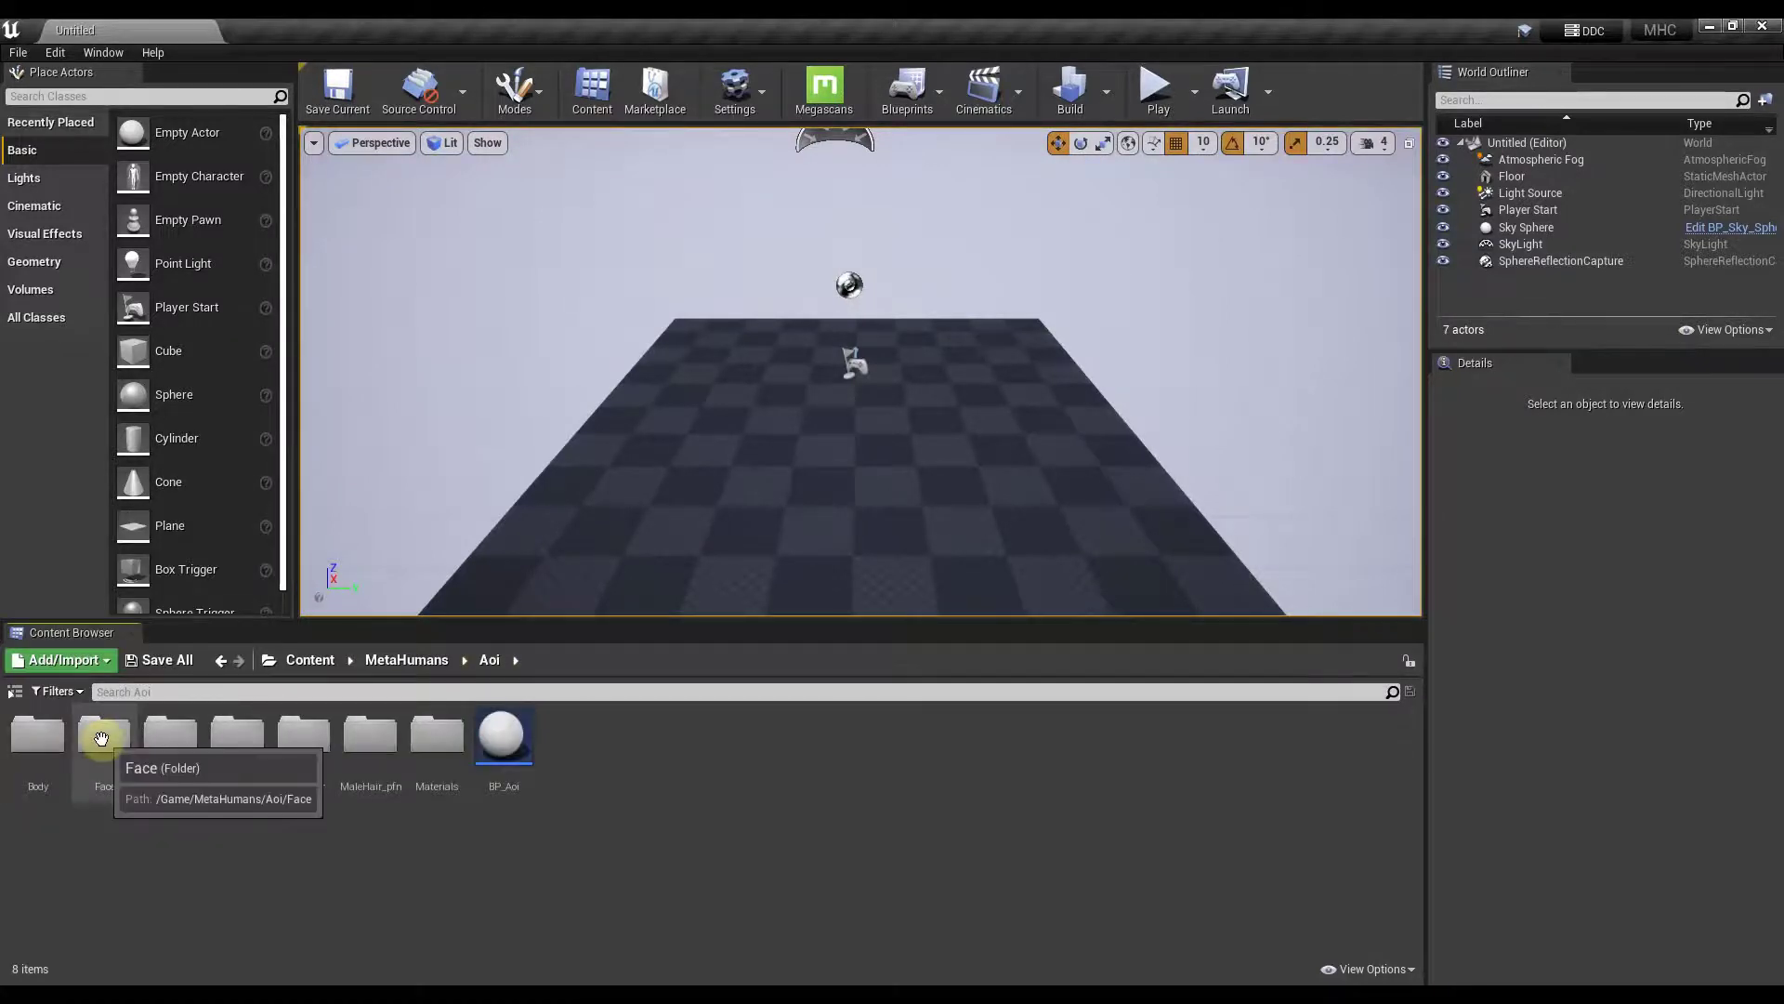
# - Browse Aoi's Face > Materials > Baked folders, then go back up to the Male folder
pyautogui.doubleClick(101, 738)
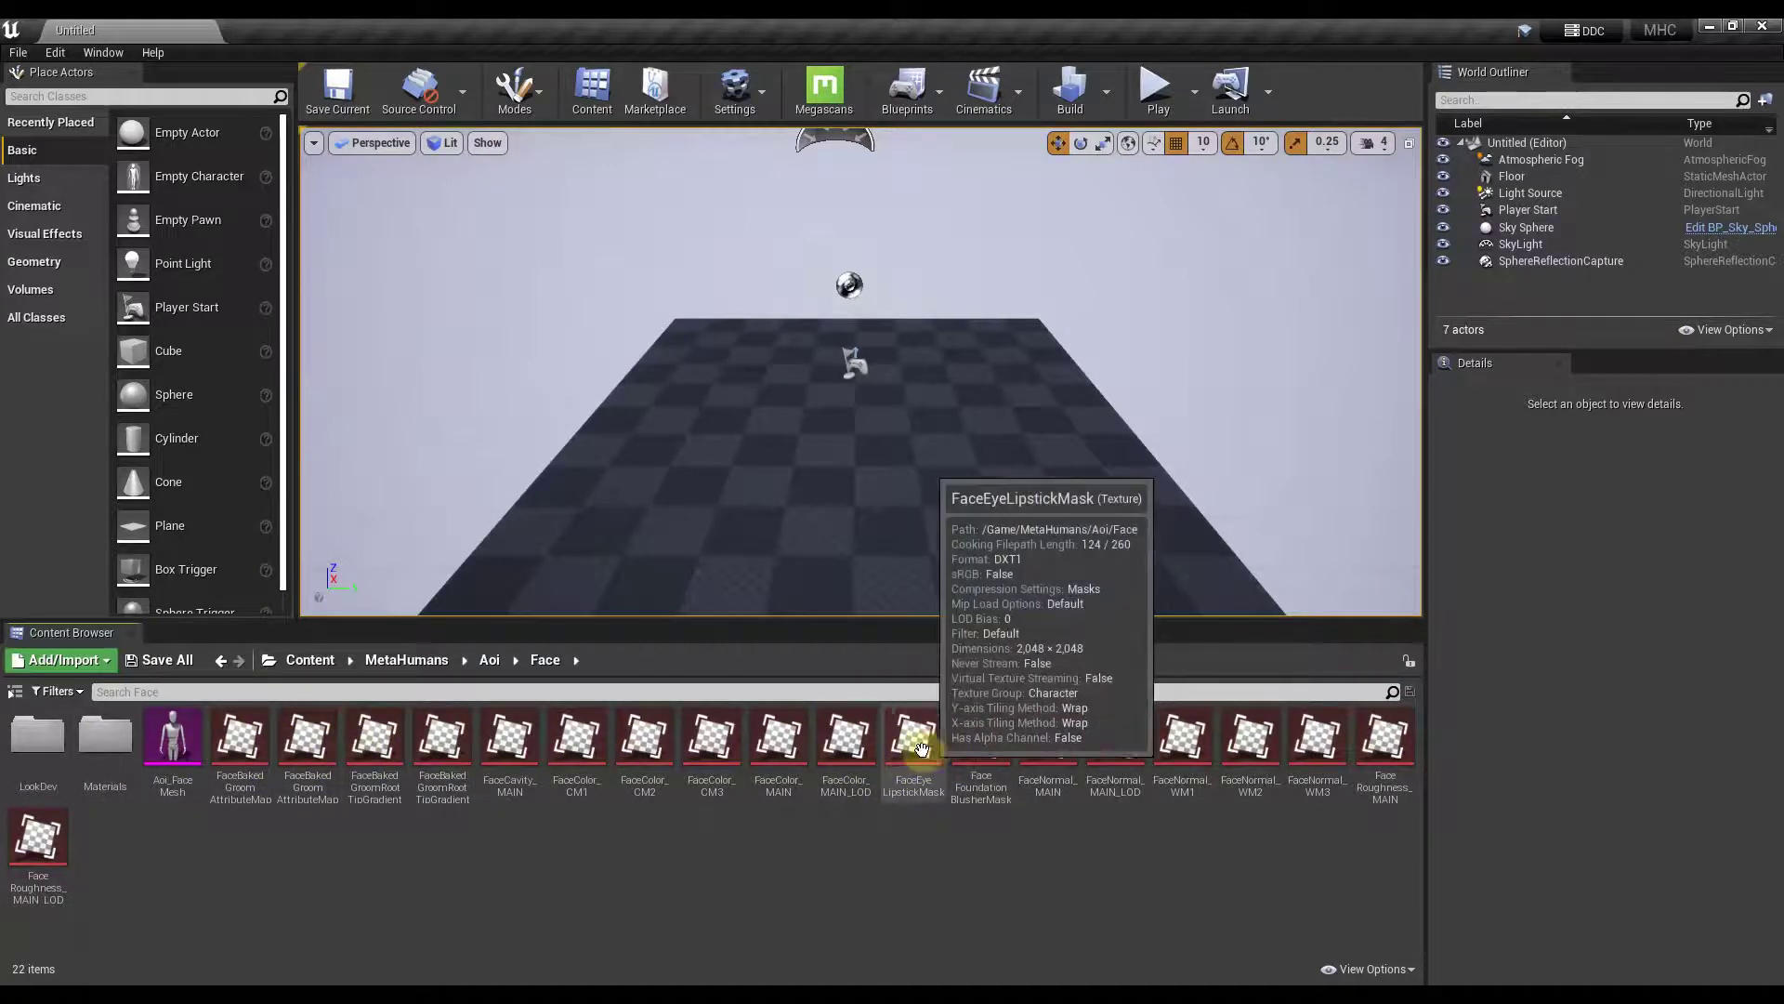
pyautogui.doubleClick(117, 749)
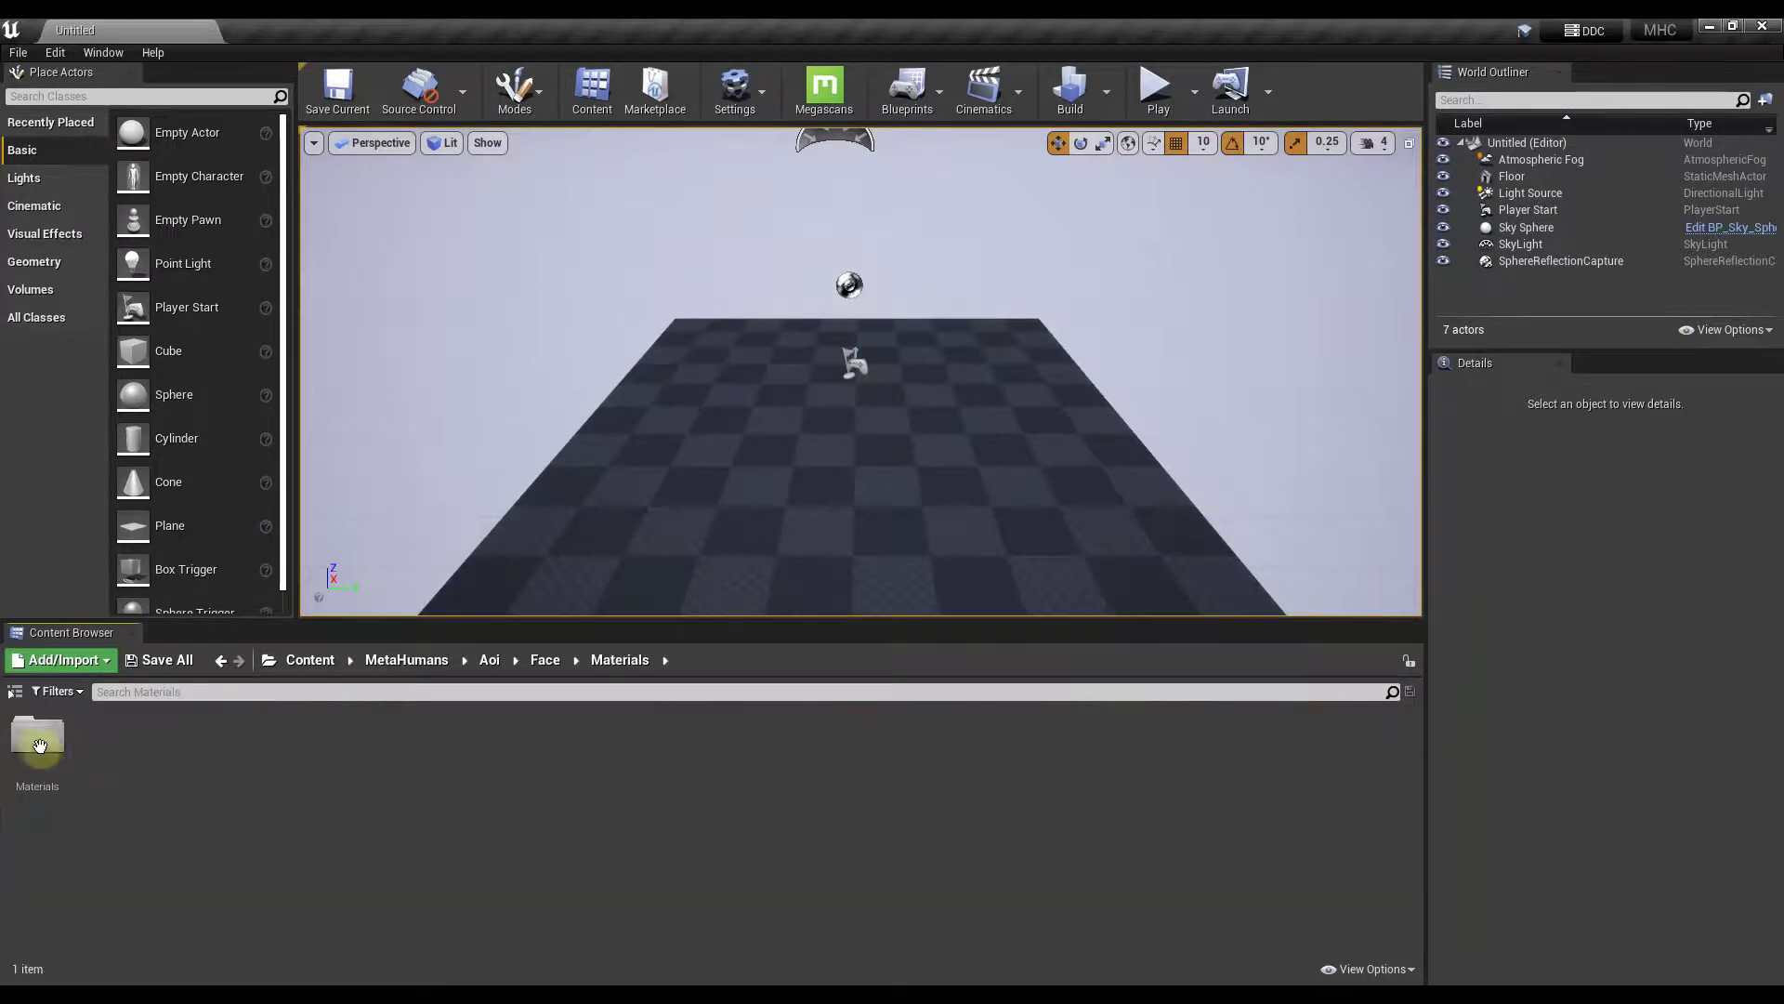
pyautogui.doubleClick(35, 741)
pyautogui.doubleClick(43, 741)
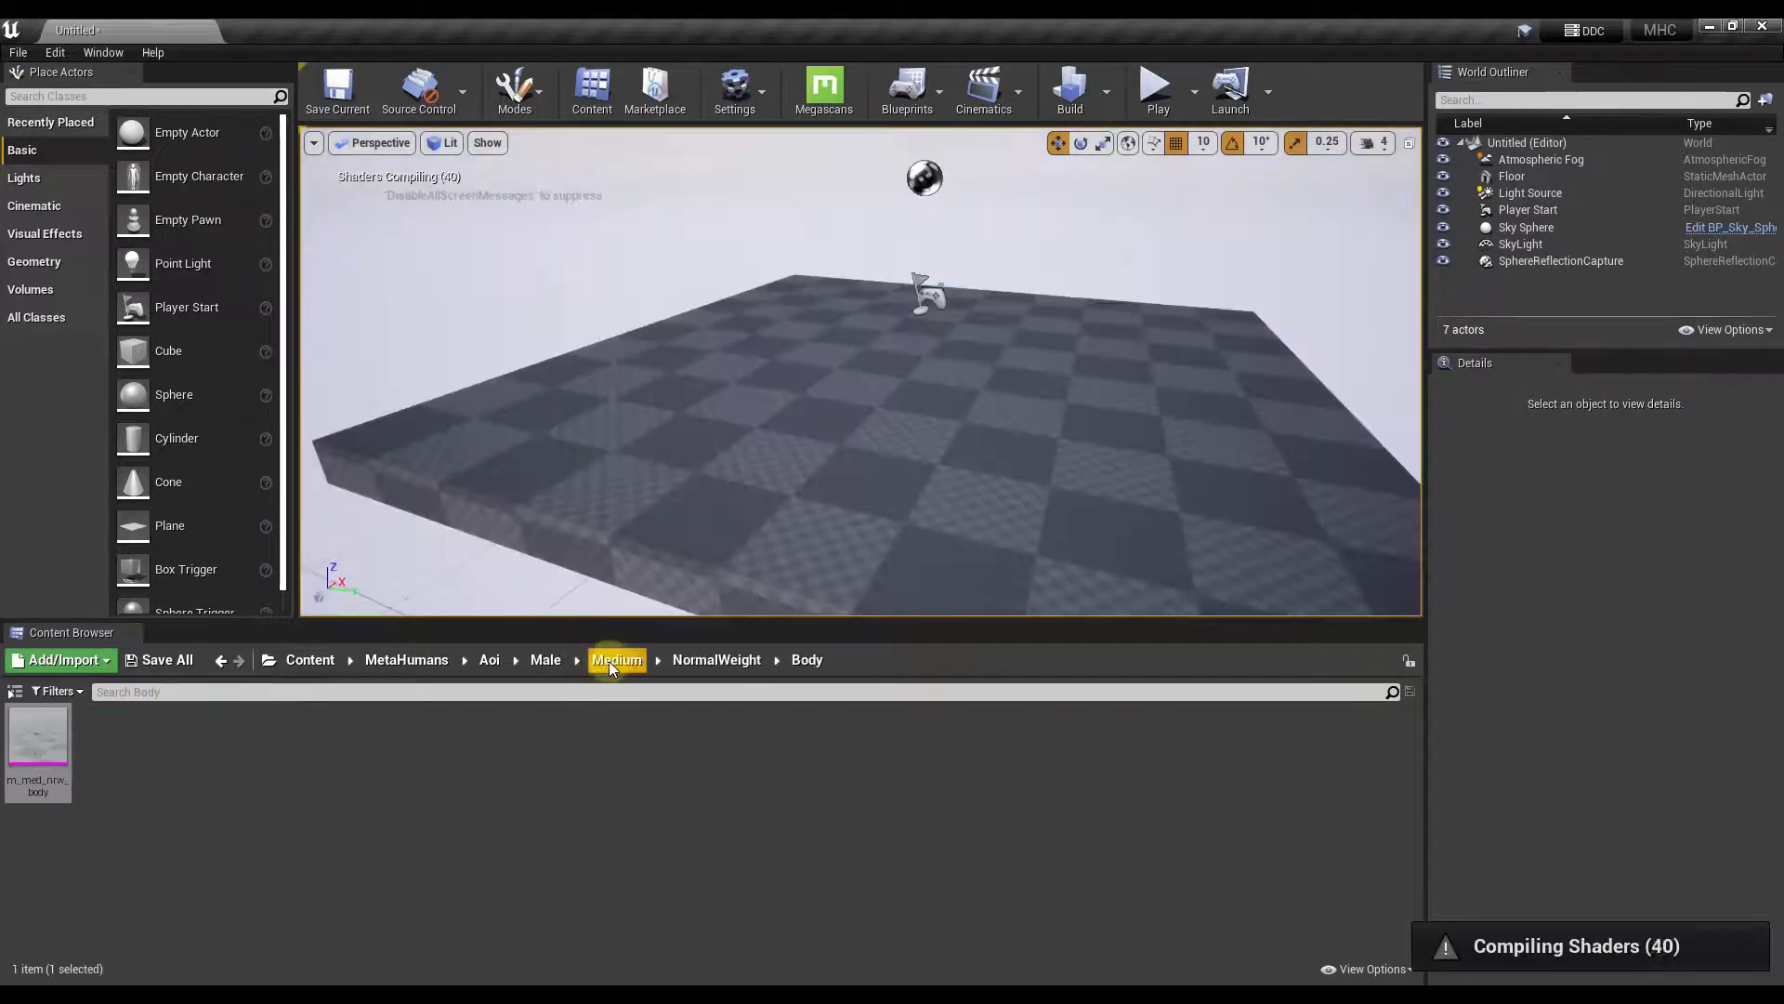
pyautogui.click(615, 660)
# - Return to Aoi's folder and pan and zoom across BP_Aoi's Event Graph parameter node chain
pyautogui.click(548, 663)
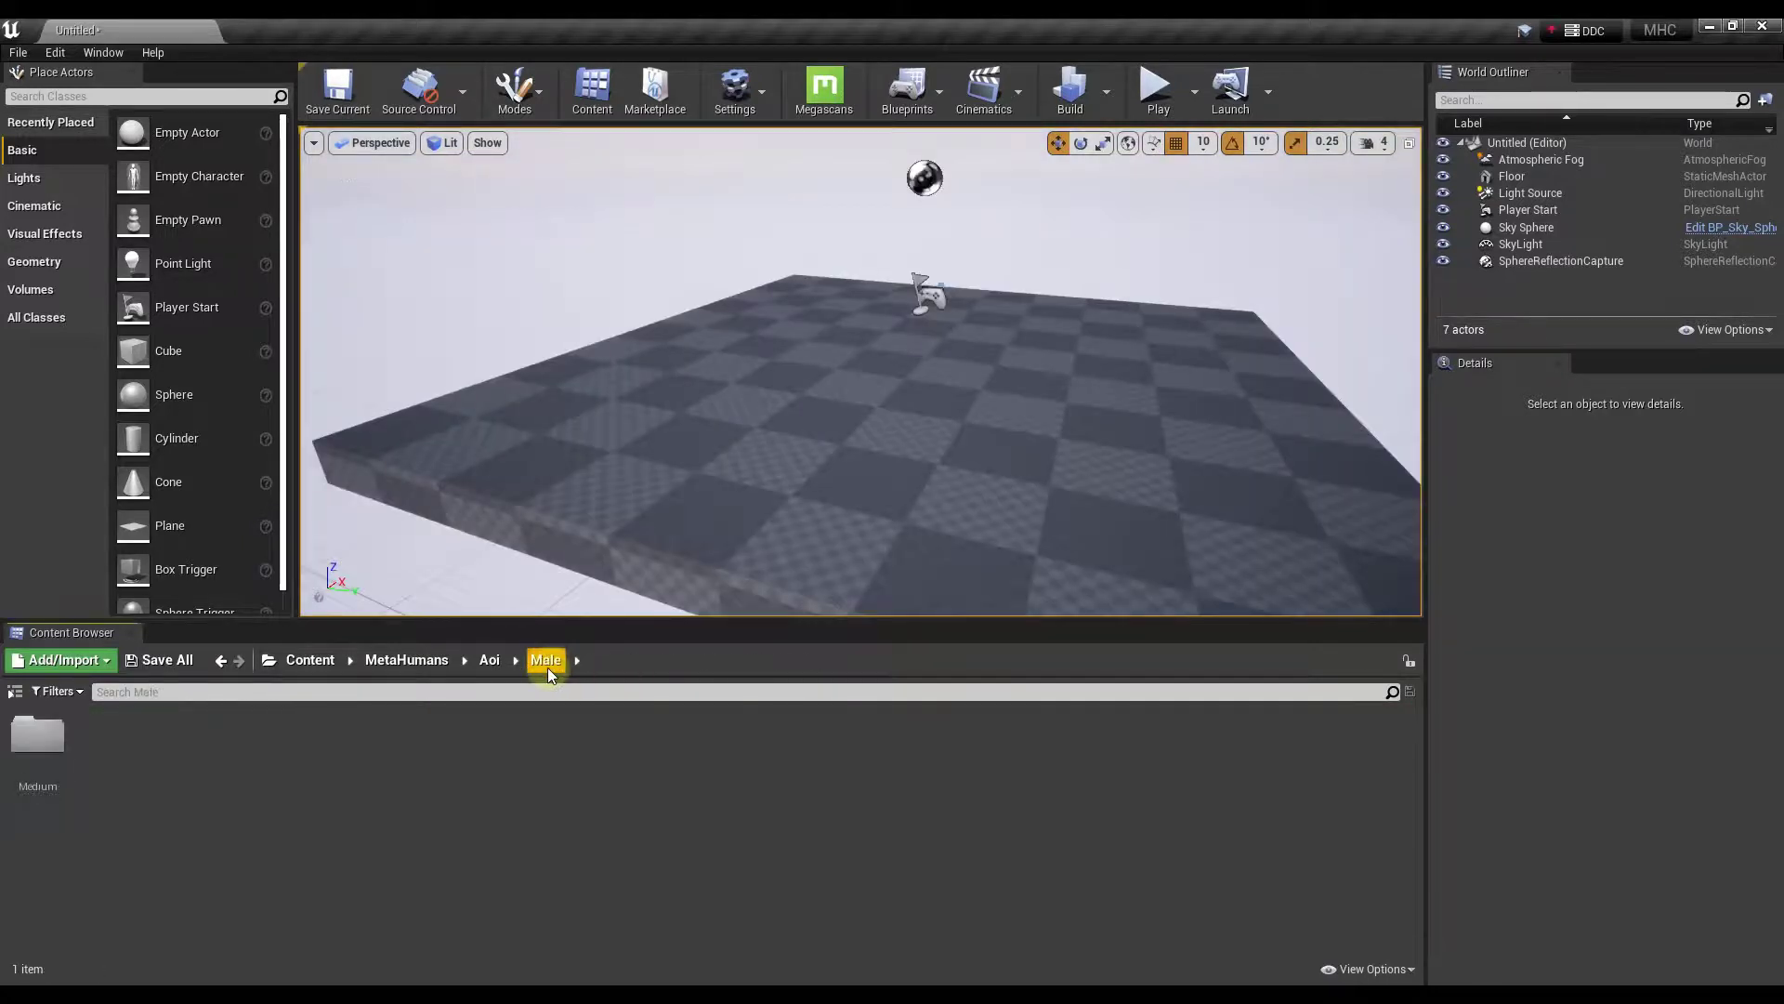
pyautogui.click(489, 660)
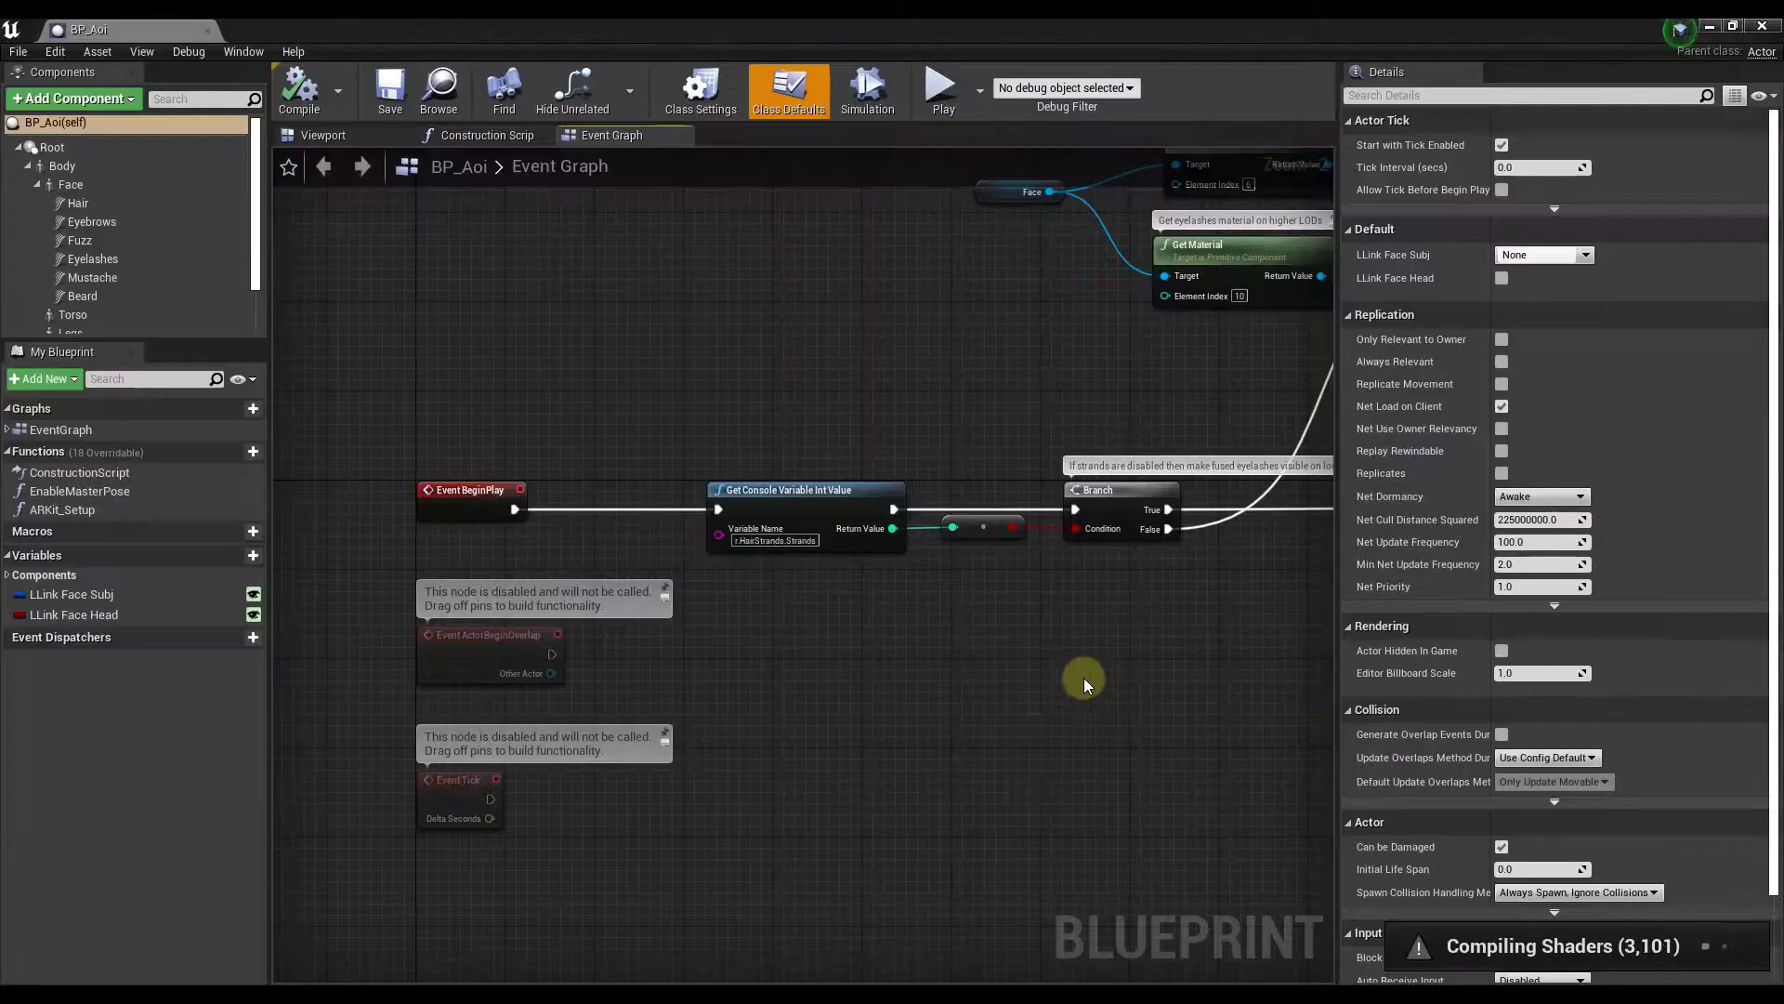
pyautogui.scroll(-3, 966, 329)
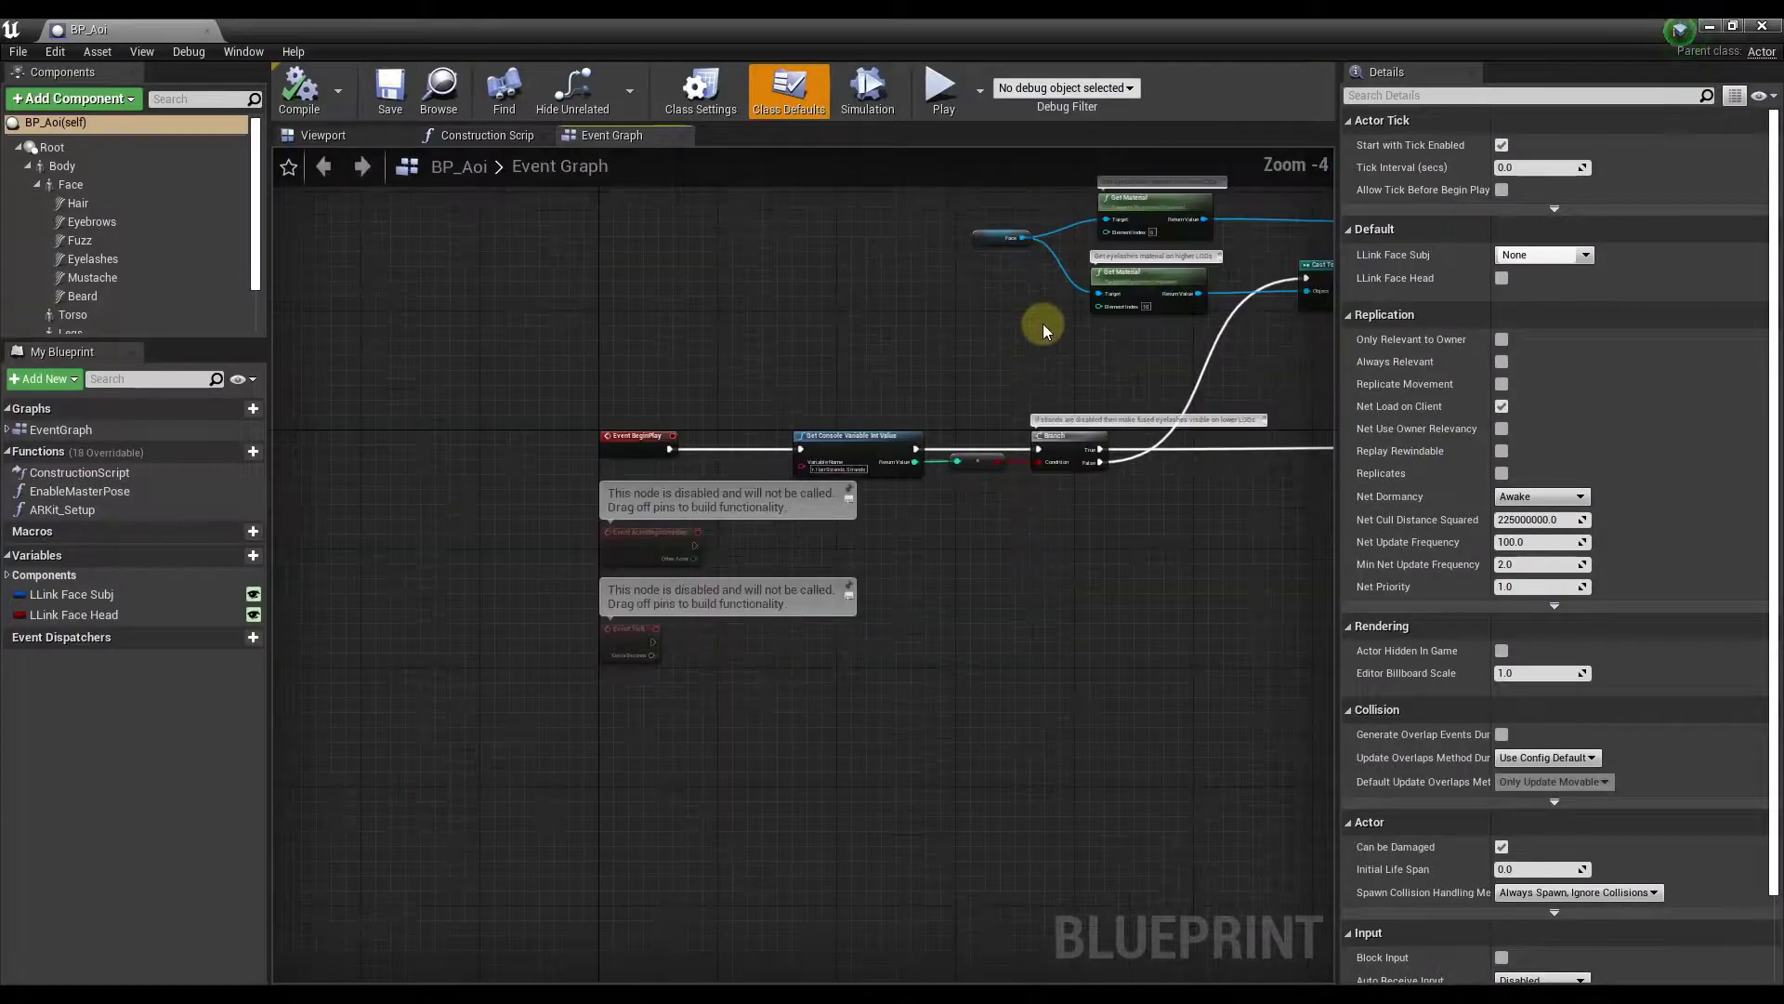
pyautogui.scroll(3, 932, 341)
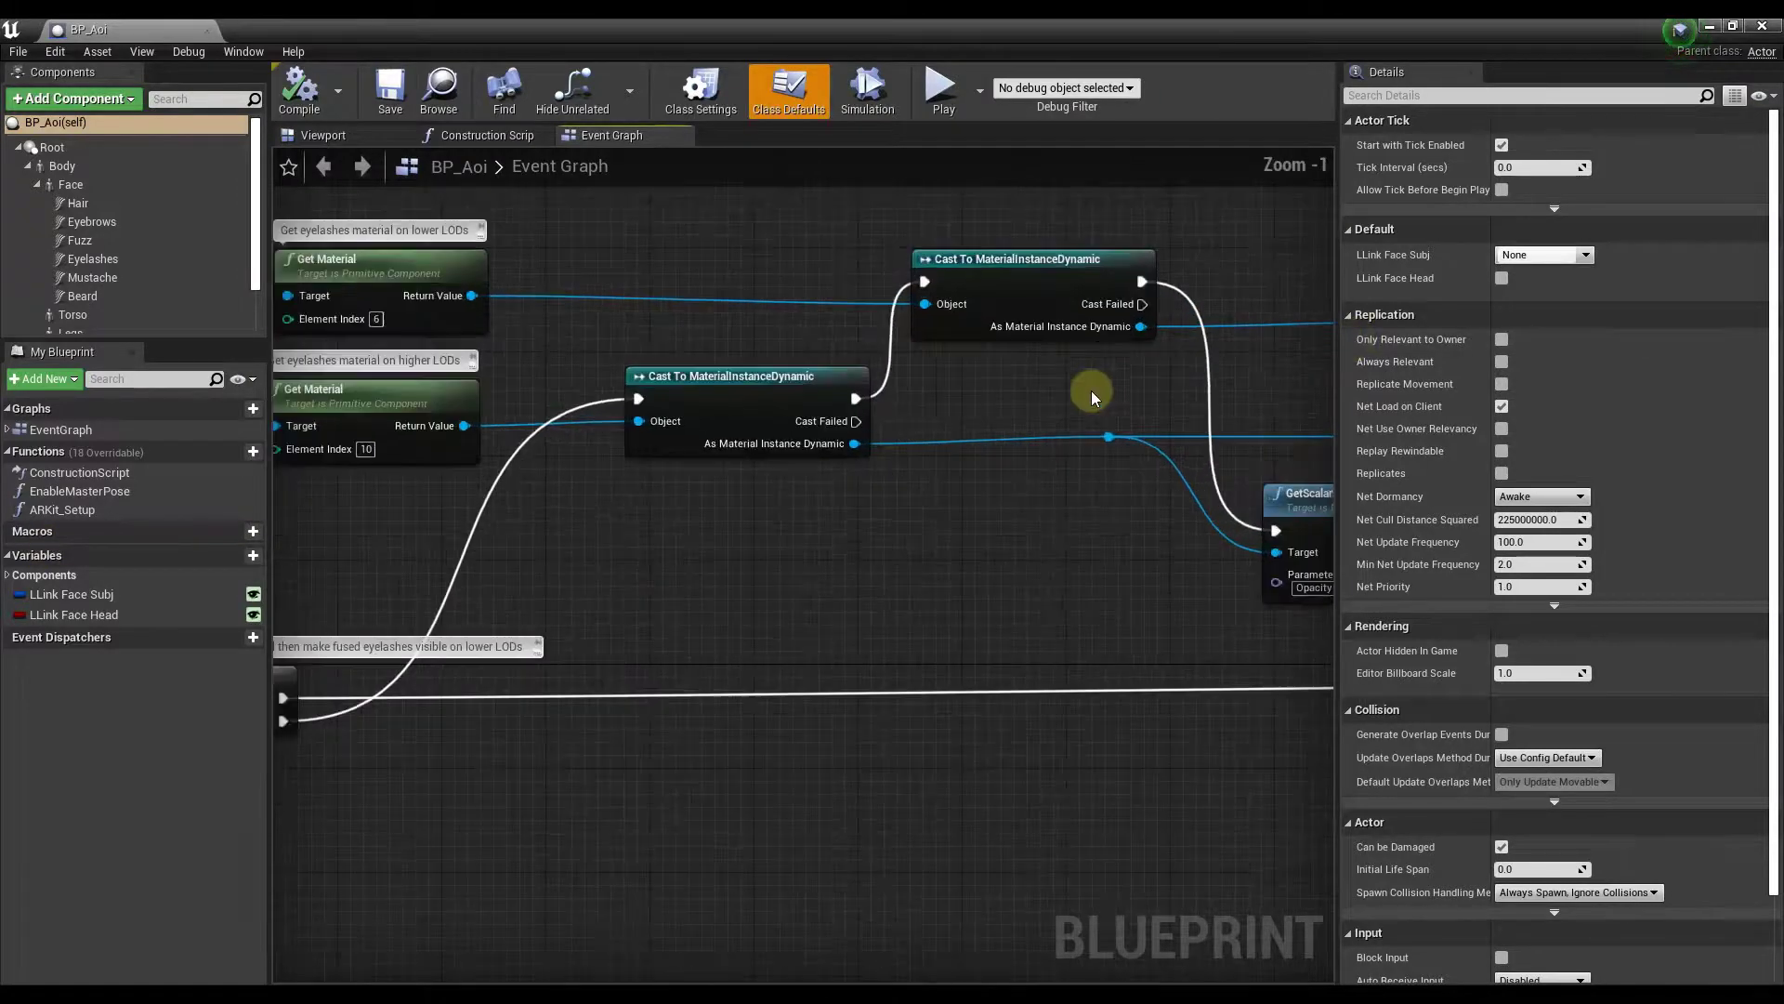
pyautogui.moveTo(783, 510); pyautogui.dragTo(657, 562, button='right')
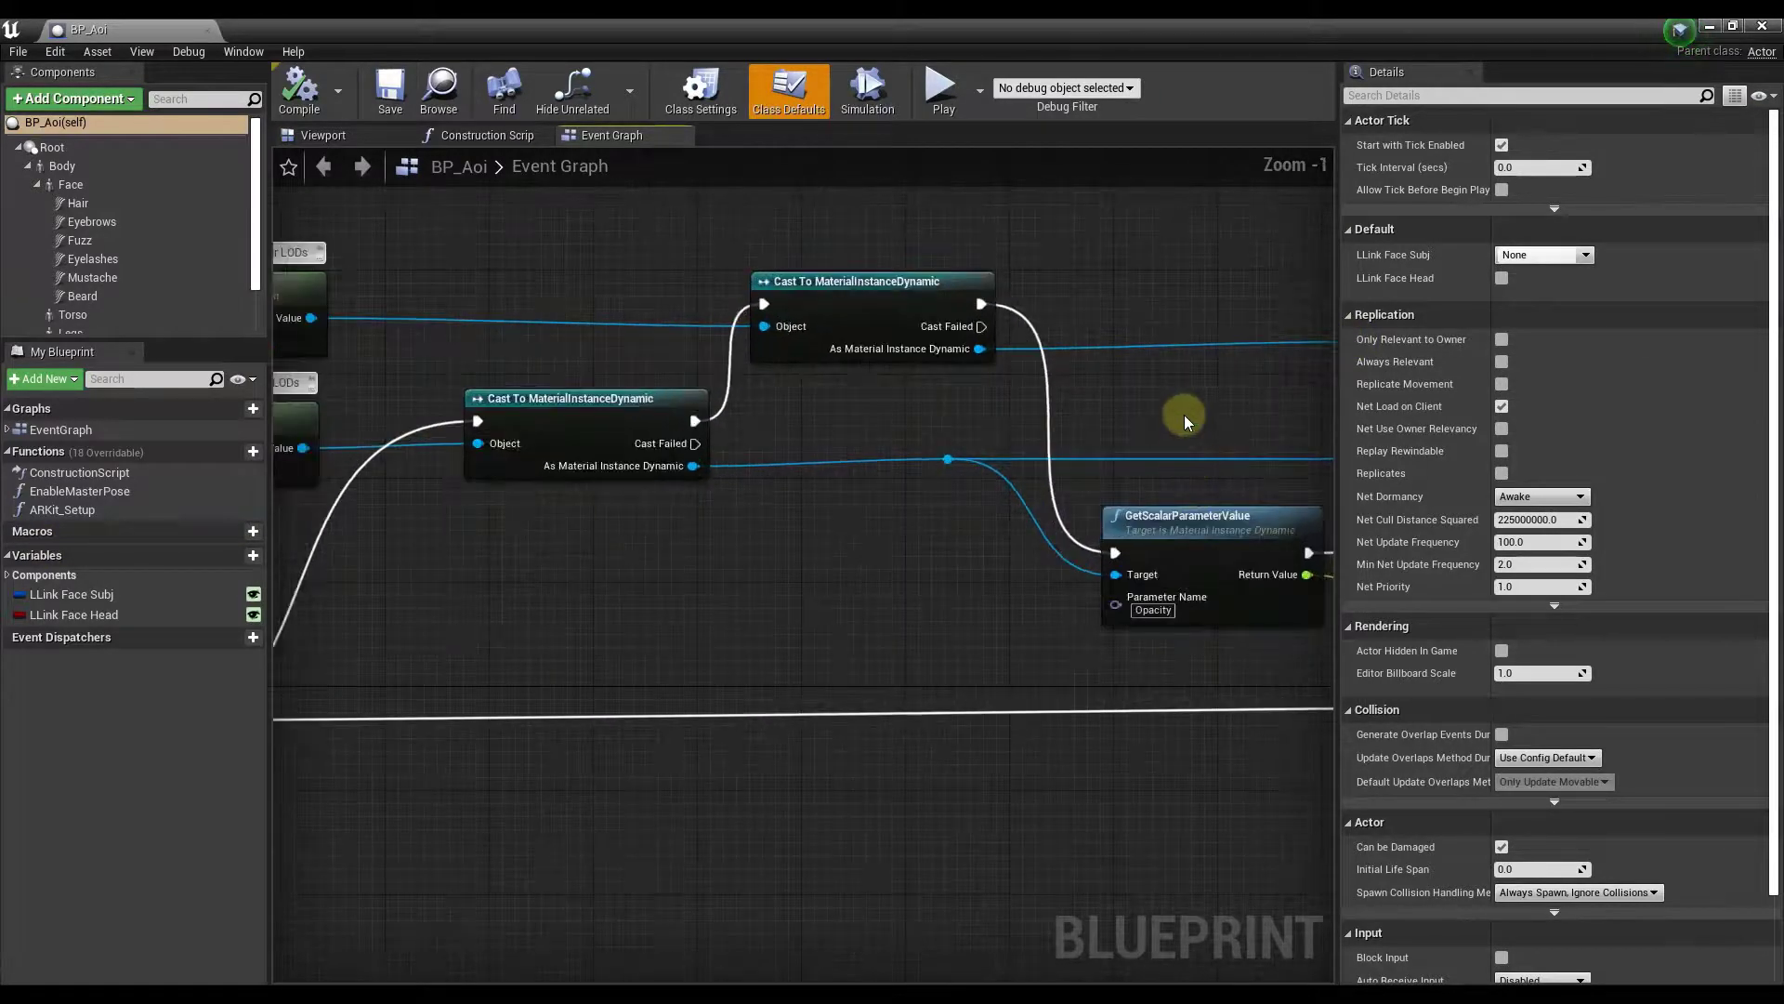
pyautogui.moveTo(1183, 415); pyautogui.dragTo(876, 391, button='right')
pyautogui.scroll(-3, 1179, 390)
pyautogui.moveTo(1179, 391); pyautogui.dragTo(1012, 436, button='right')
pyautogui.scroll(4, 1315, 558)
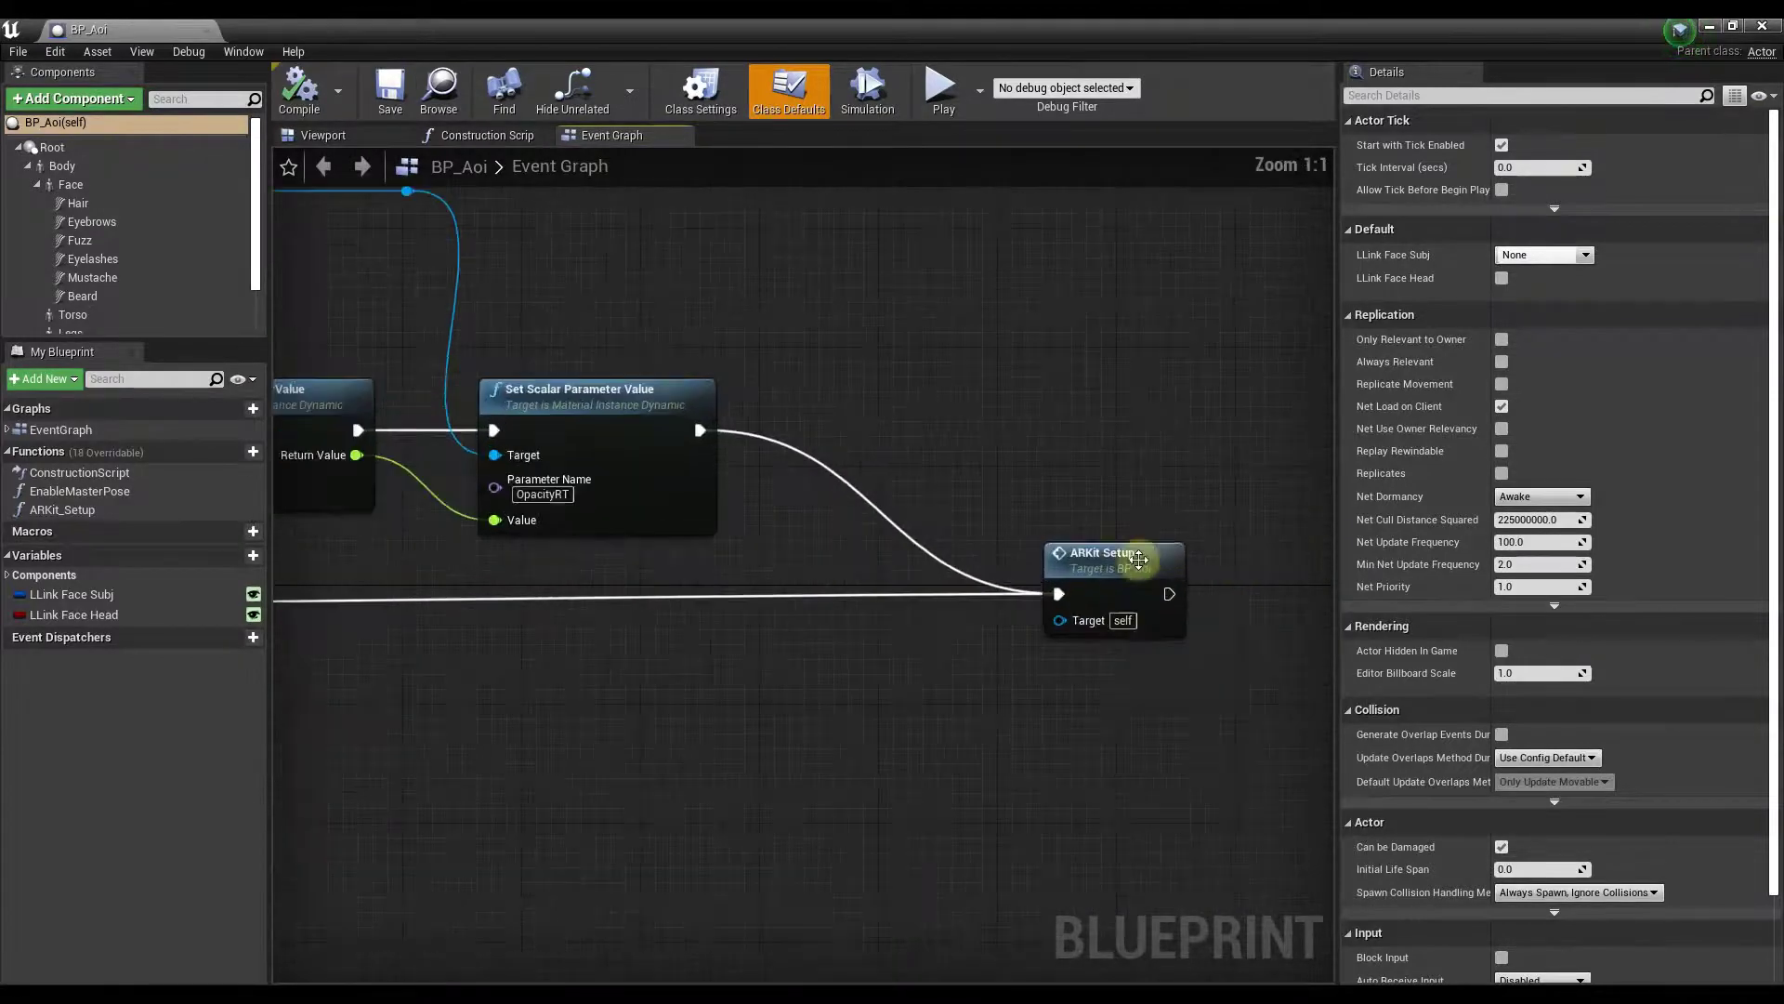
pyautogui.scroll(-4, 711, 426)
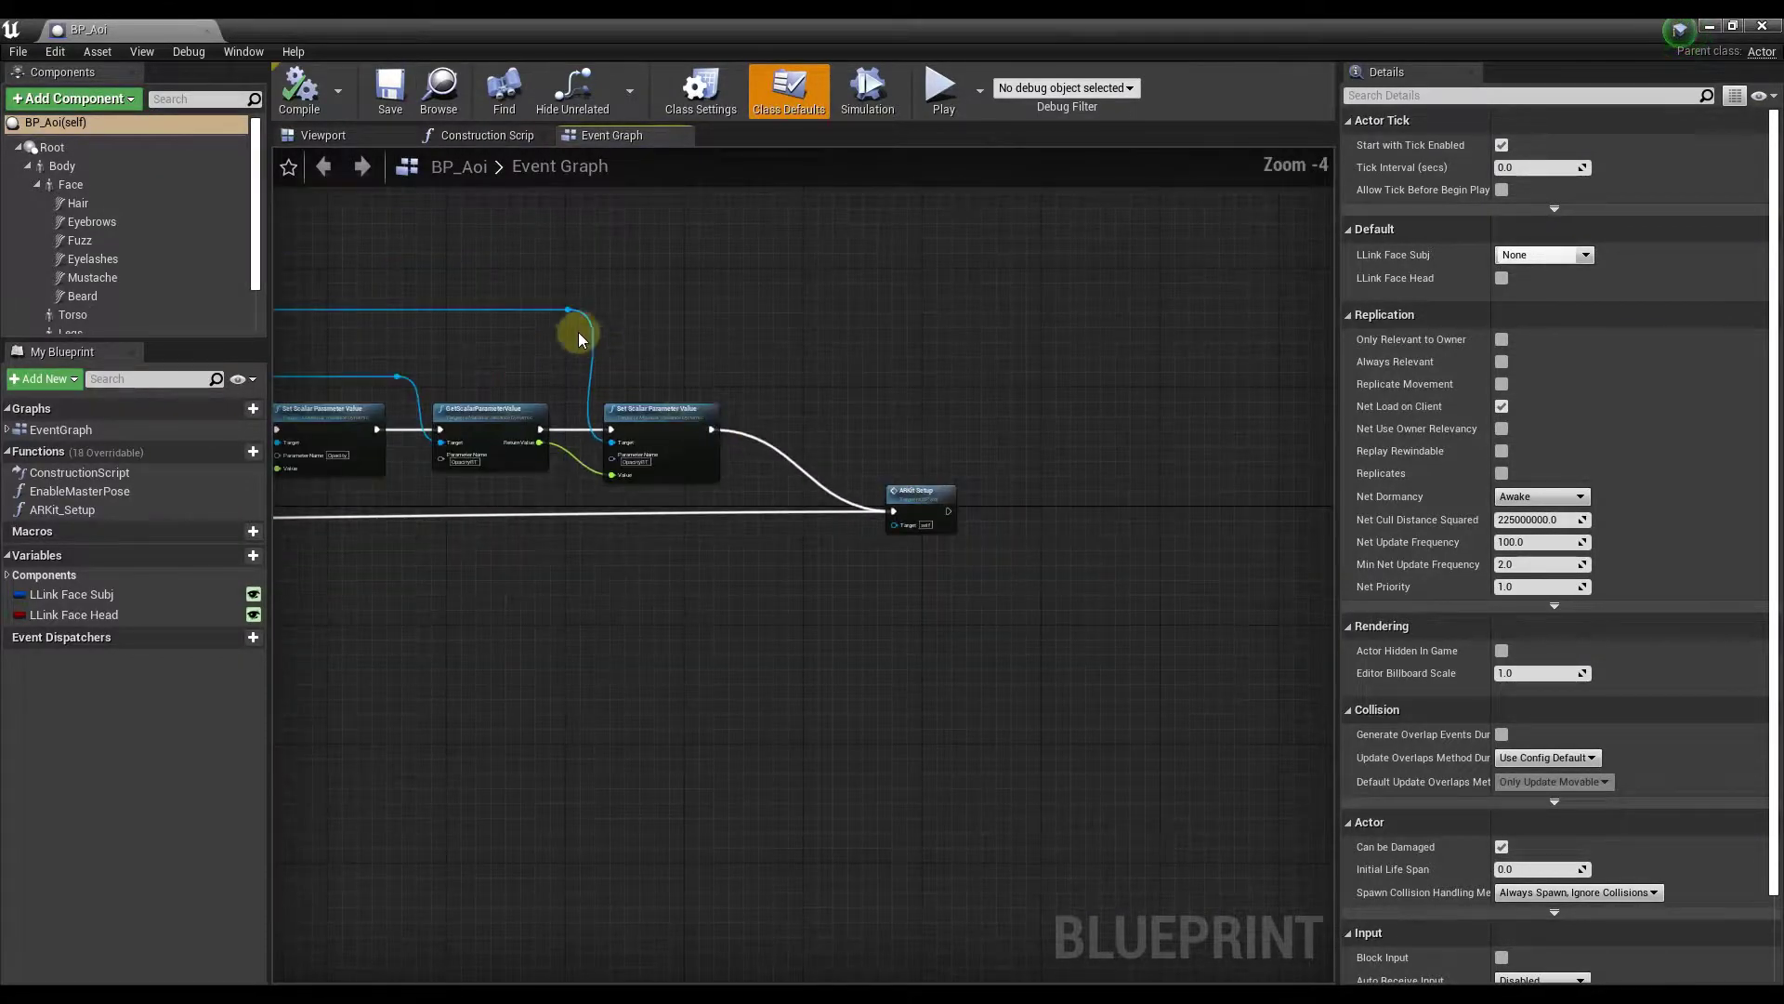
pyautogui.moveTo(762, 307); pyautogui.dragTo(965, 344, button='right')
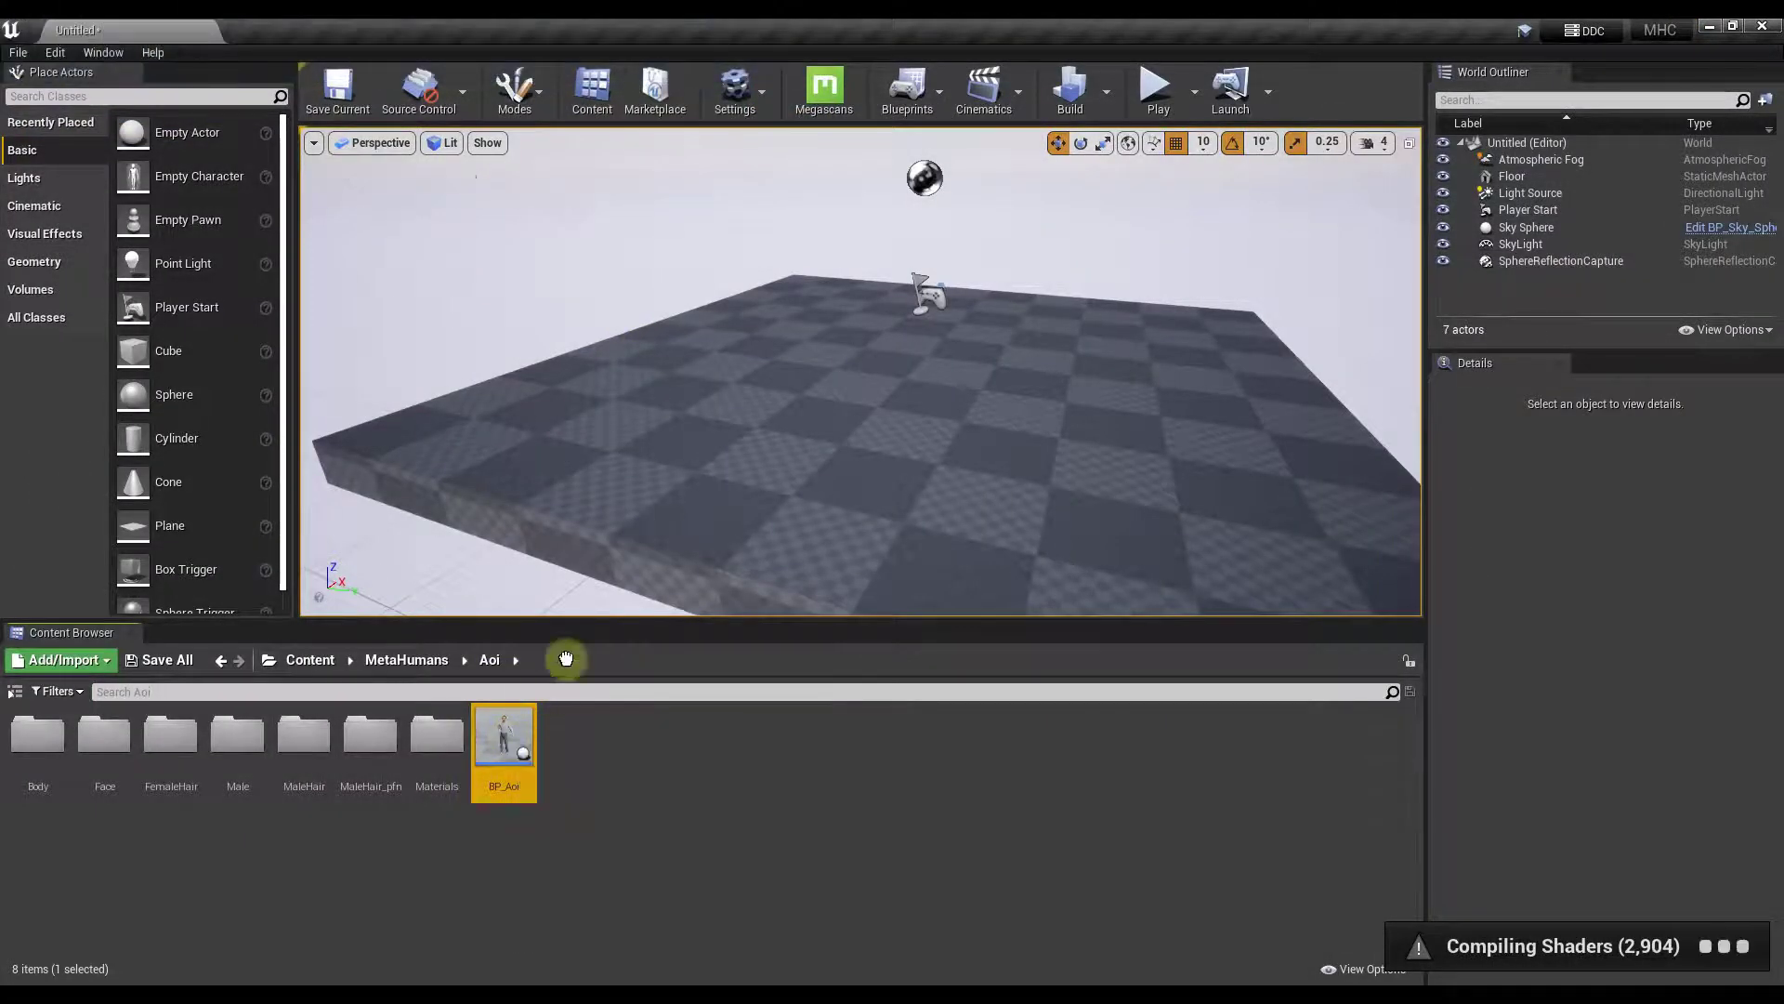
# - Place BP_Aoi on the level's floor and fly the camera in close to him
pyautogui.moveTo(566, 659); pyautogui.dragTo(822, 452)
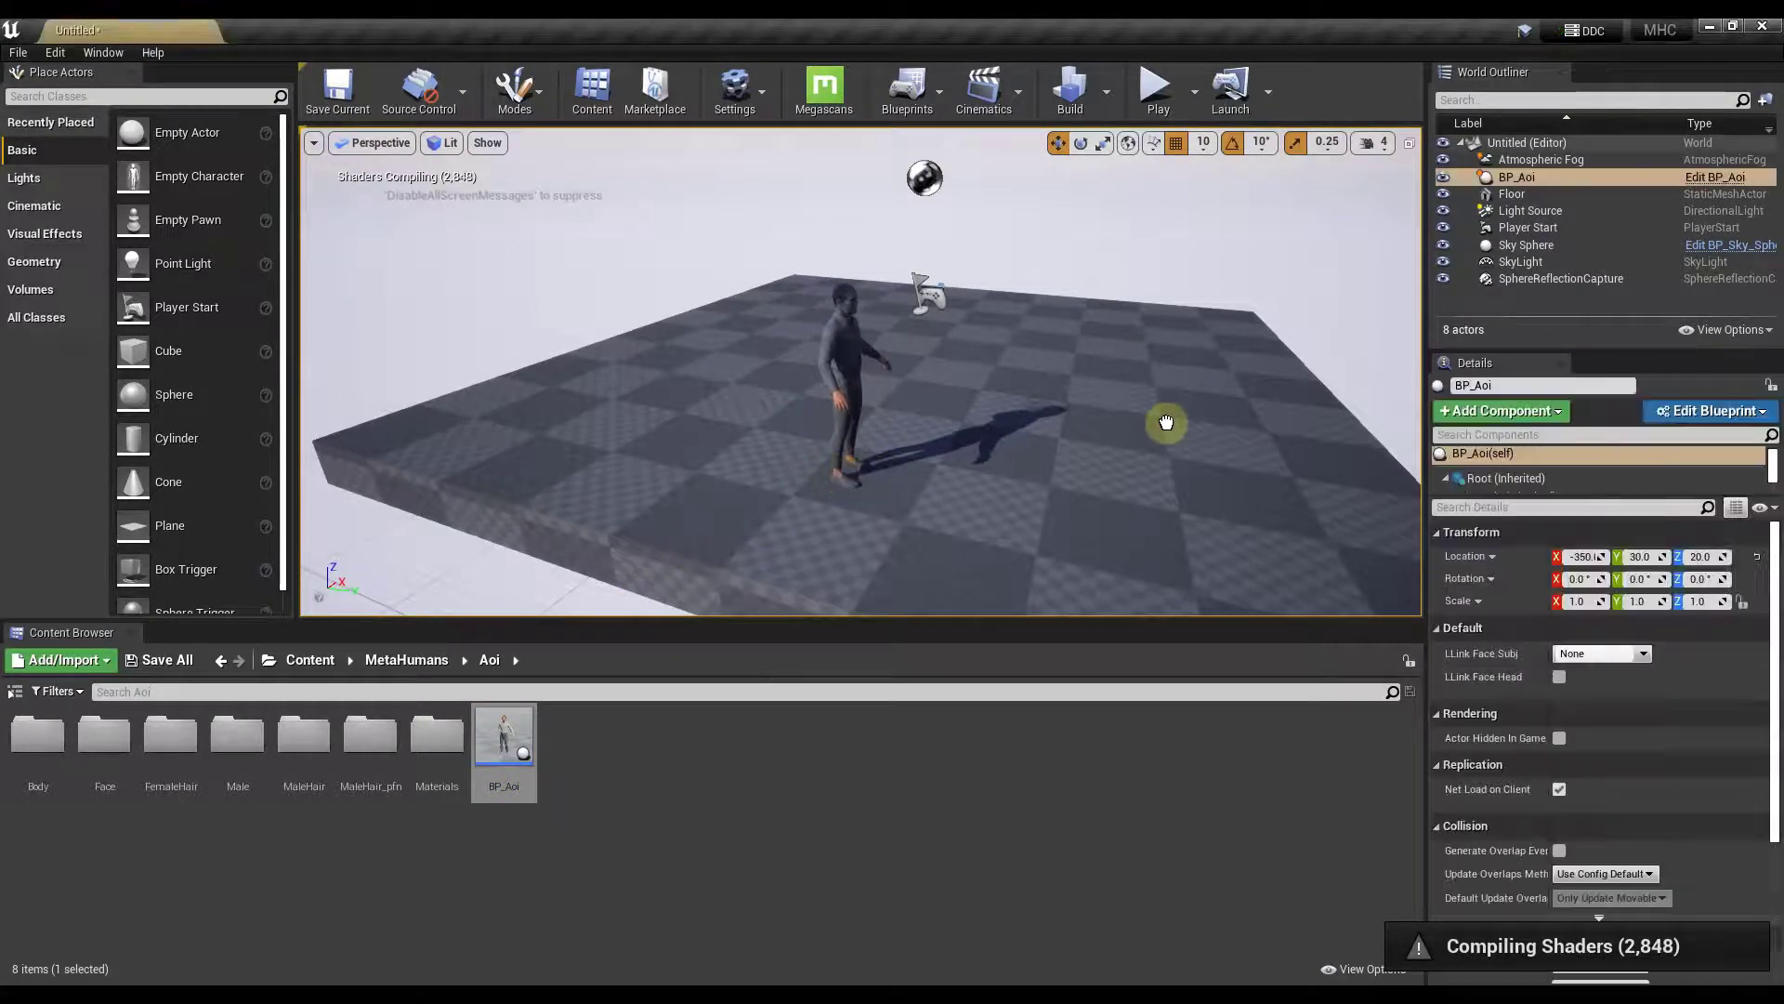
pyautogui.rightClick(1087, 418)
pyautogui.moveTo(1291, 639)
pyautogui.click(811, 161)
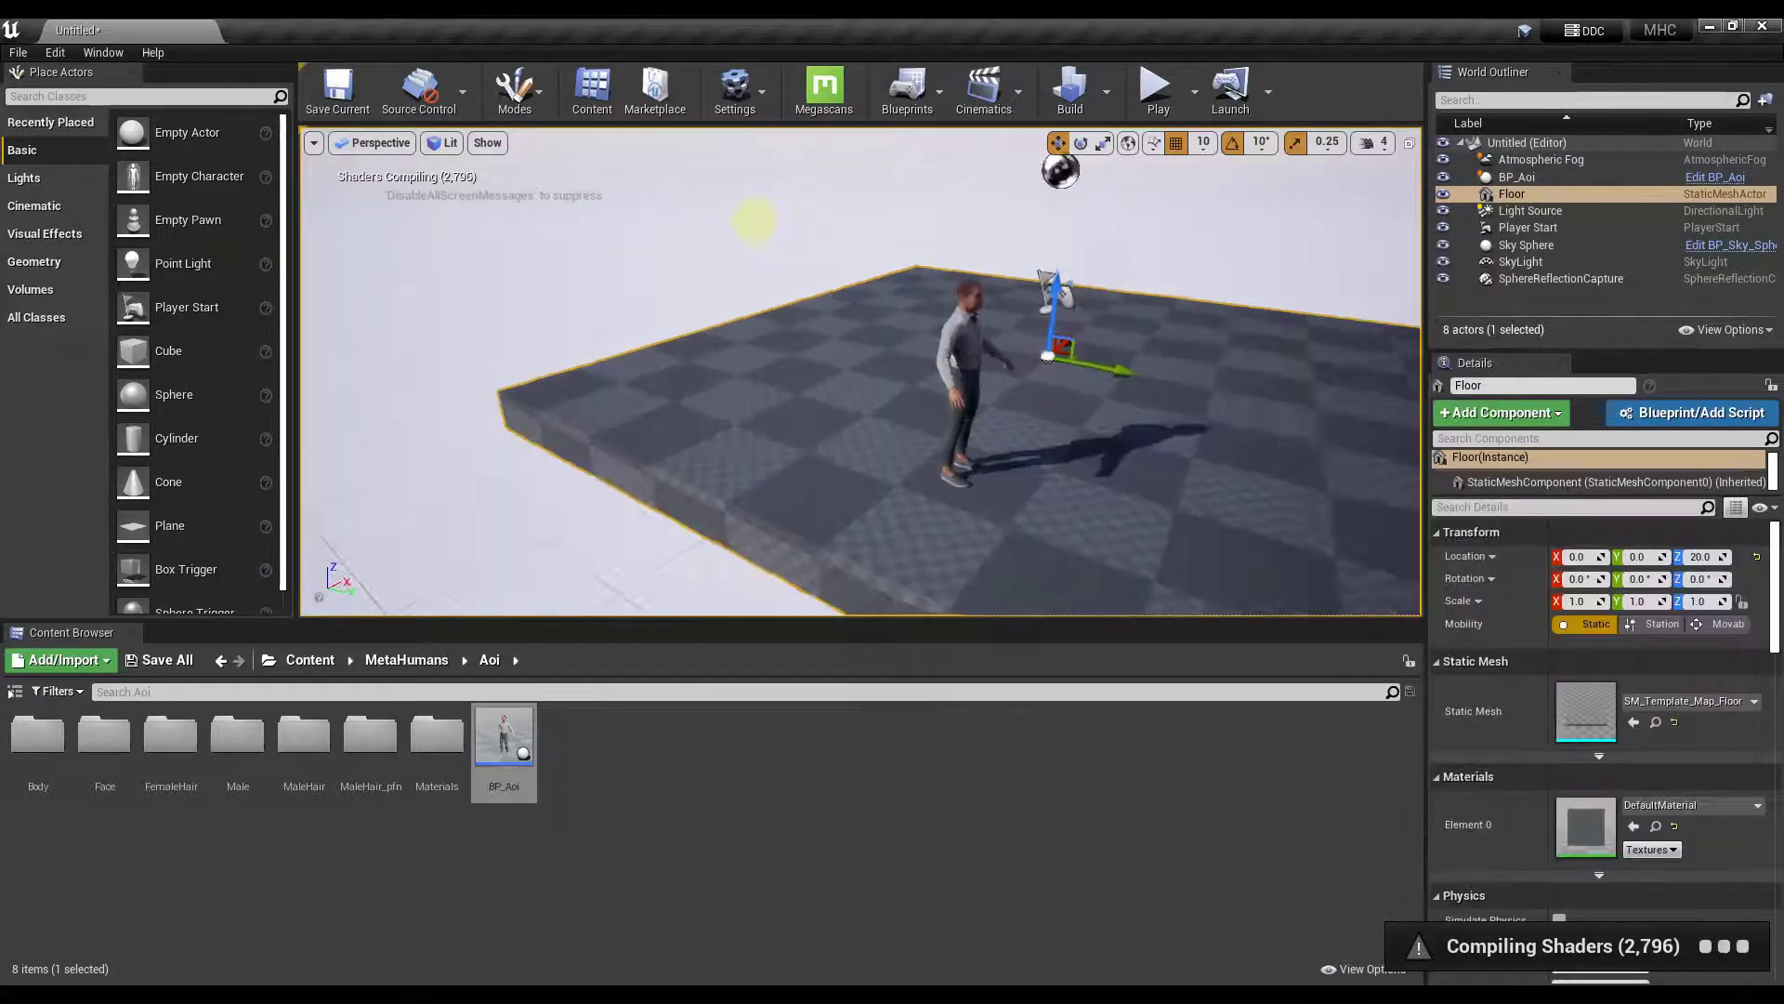
pyautogui.moveTo(756, 221); pyautogui.dragTo(841, 367, button='right')
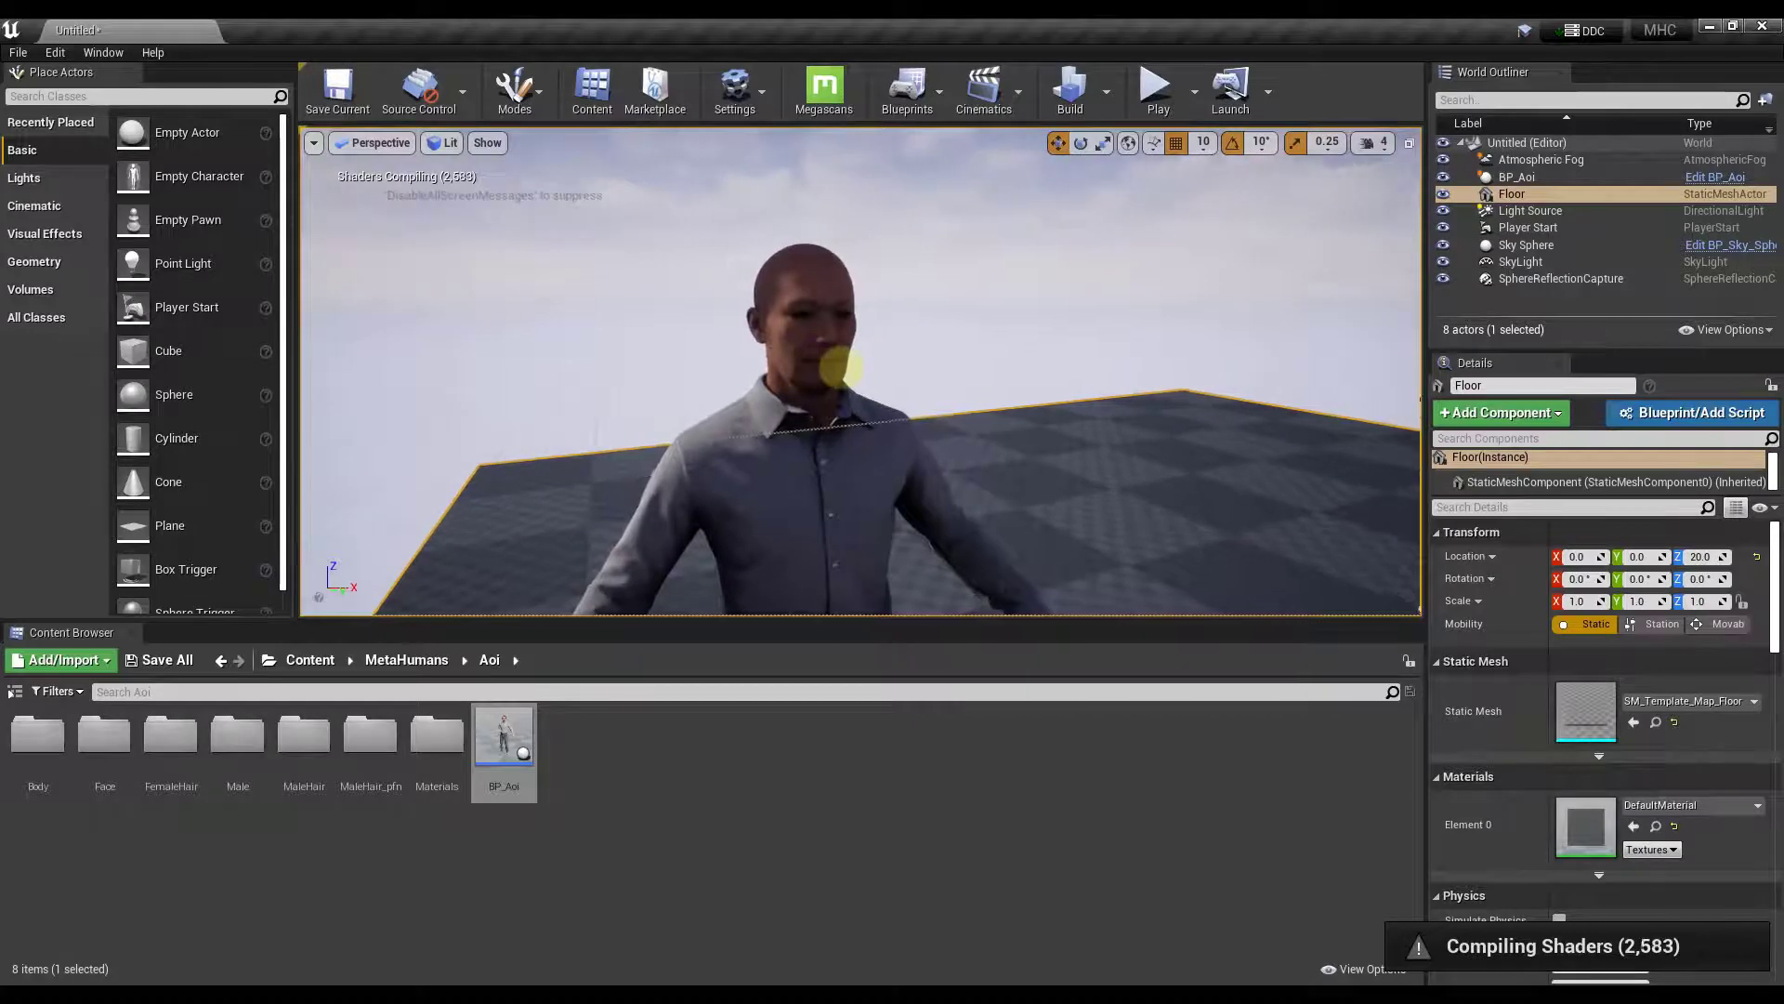
pyautogui.moveTo(828, 472); pyautogui.dragTo(831, 475, button='right')
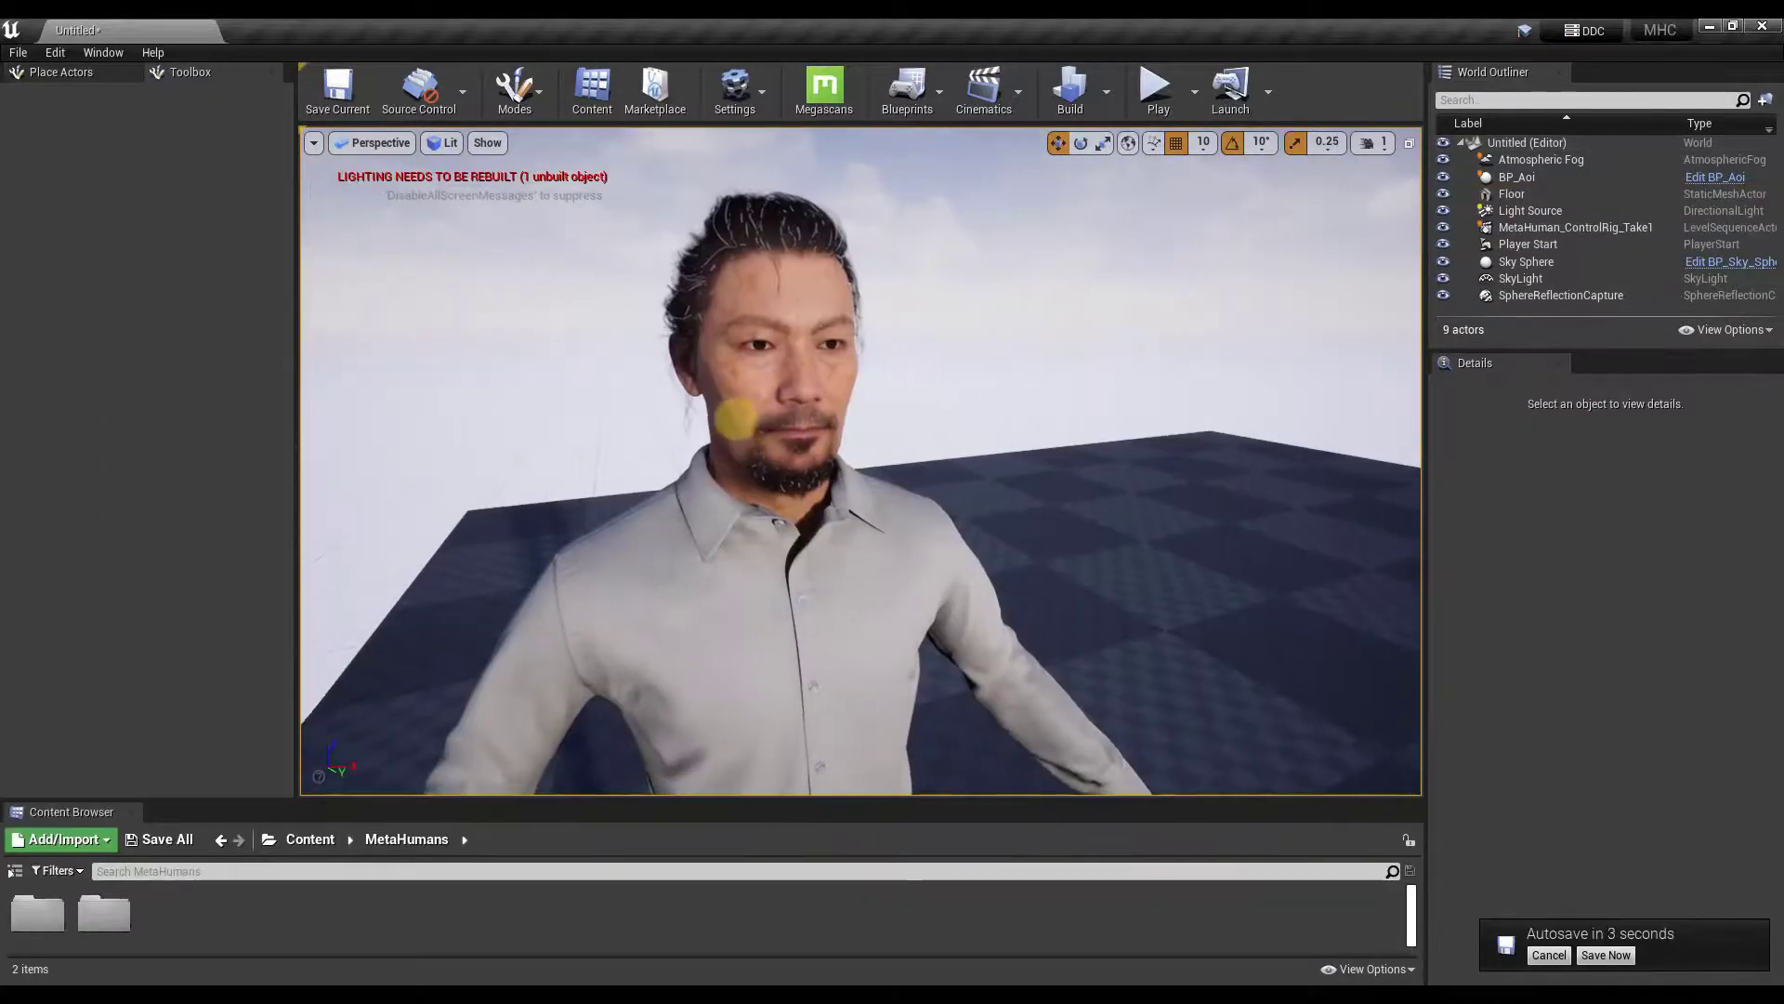
# - Fly around Aoi's head to inspect the face, hair and beard close up
pyautogui.moveTo(735, 420); pyautogui.dragTo(658, 320, button='right')
pyautogui.press('w')
pyautogui.press('s')
pyautogui.press('e')
pyautogui.press('e')
pyautogui.press('q')
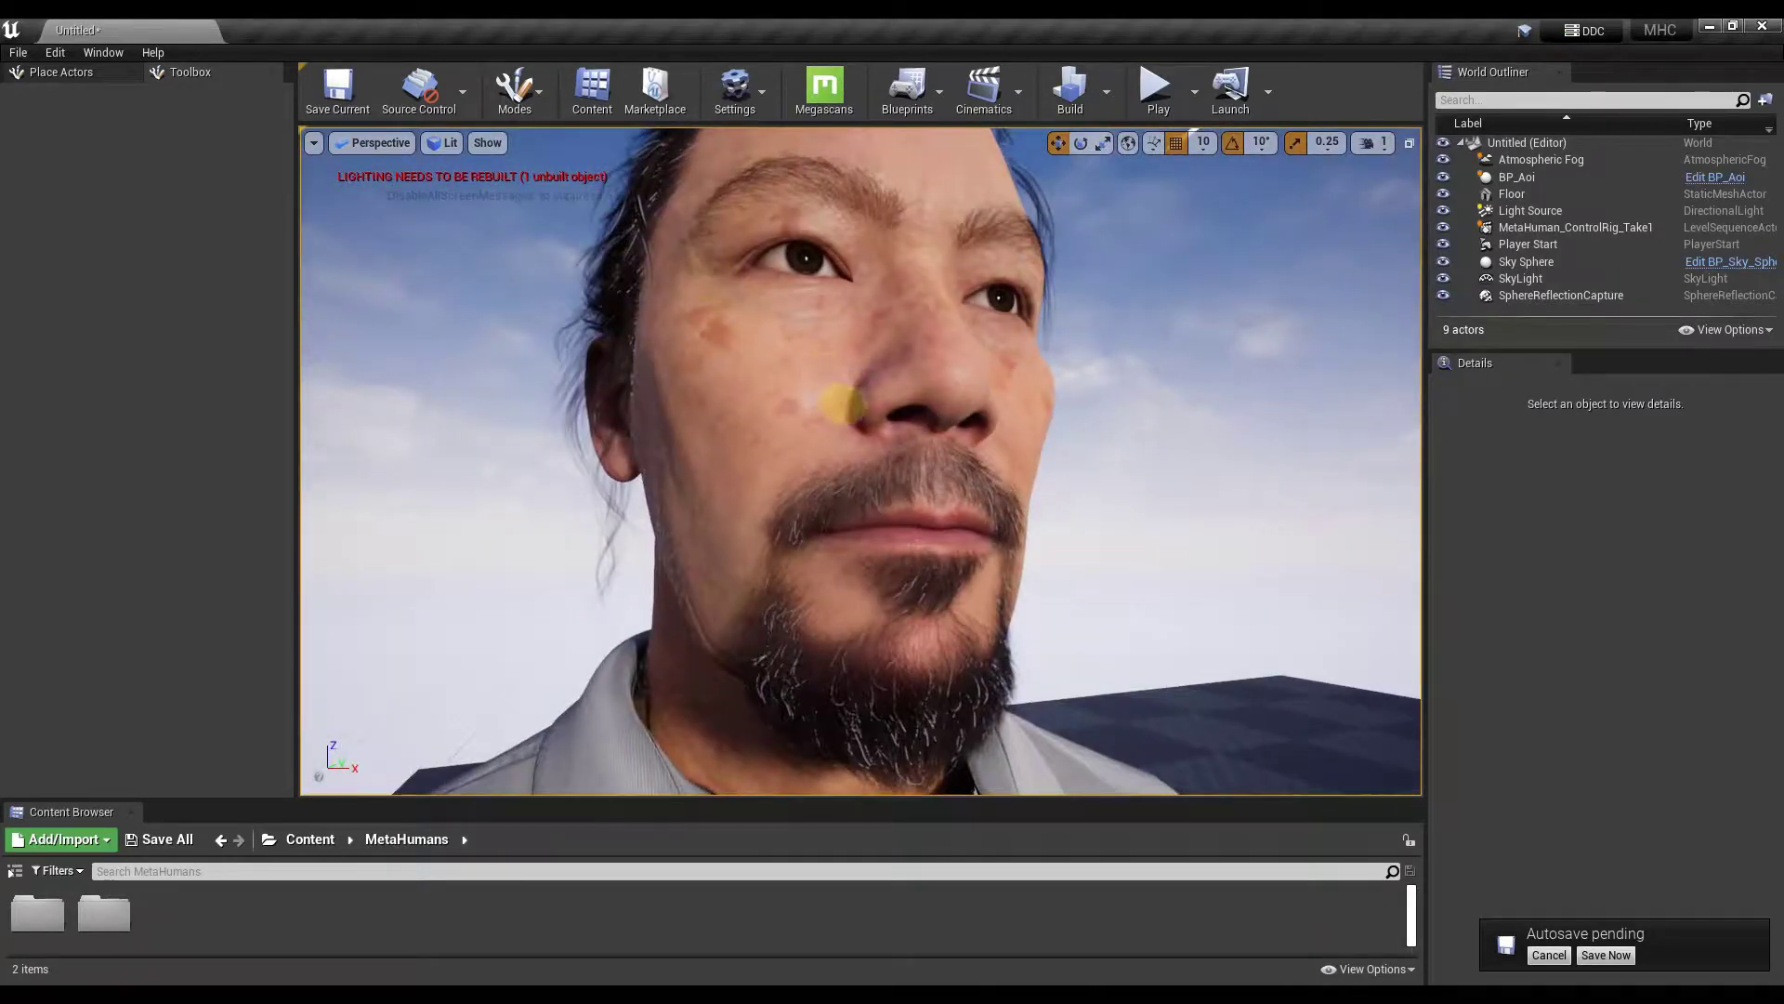
pyautogui.moveTo(841, 404); pyautogui.dragTo(837, 372, button='right')
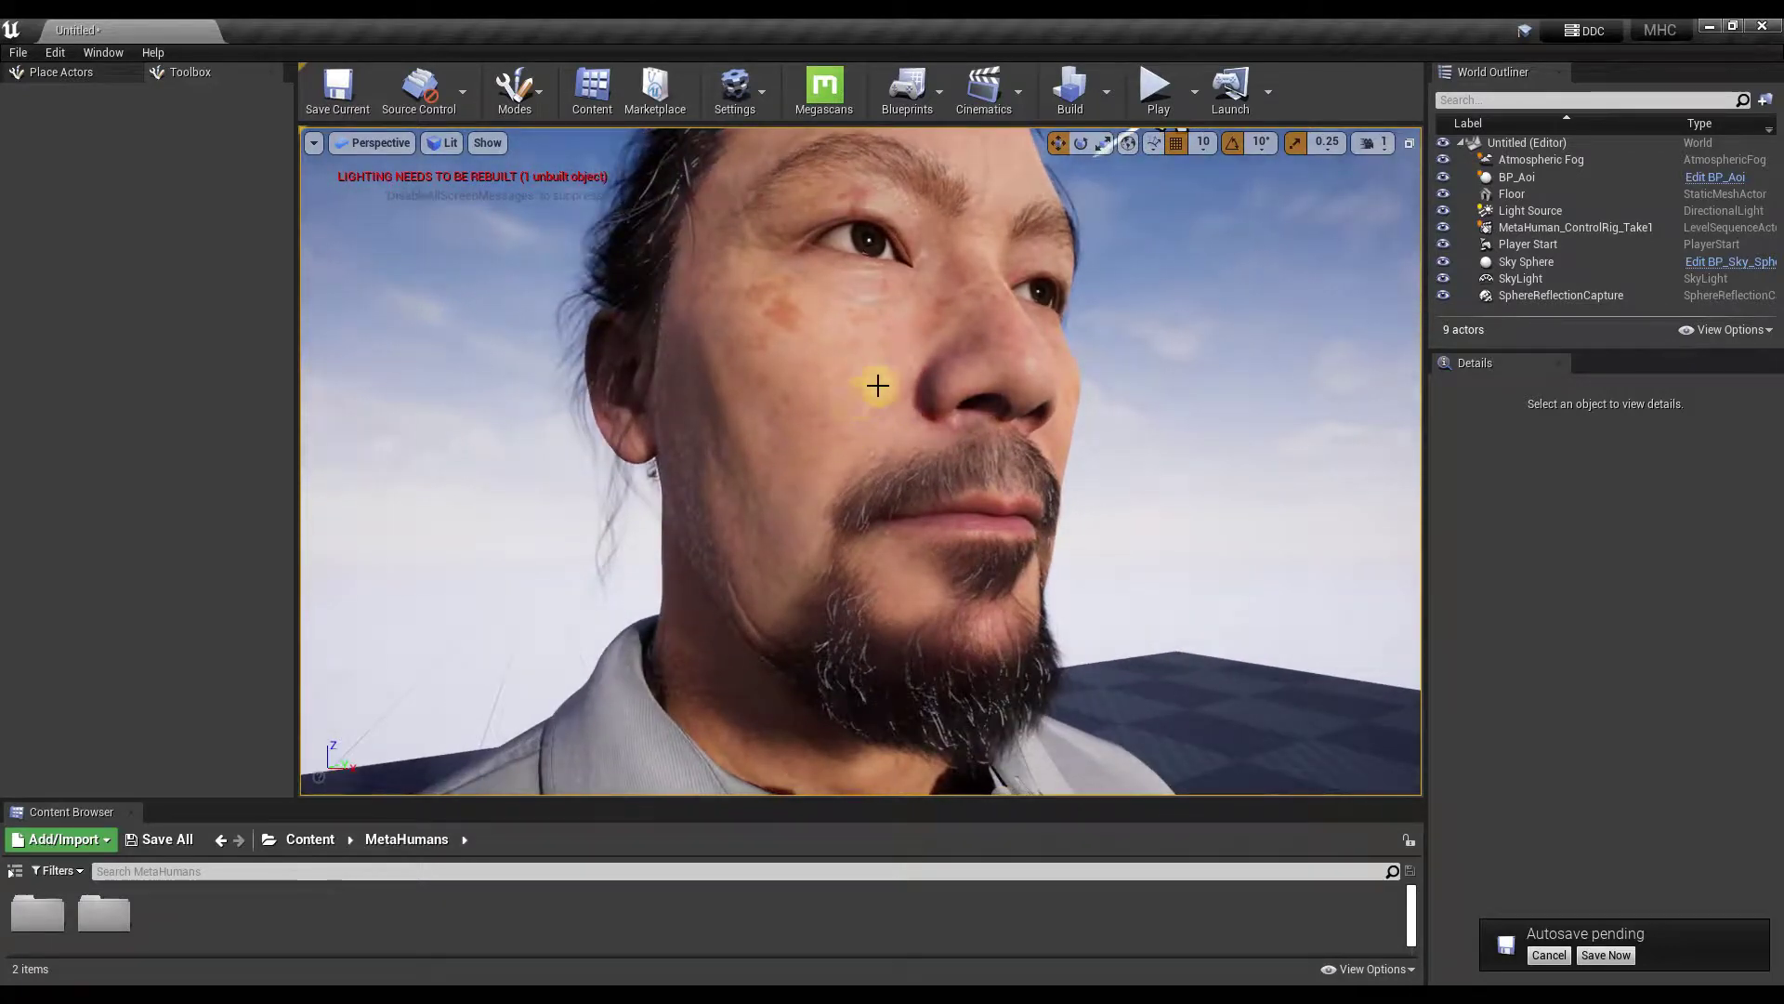
pyautogui.moveTo(931, 411); pyautogui.dragTo(936, 412, button='right')
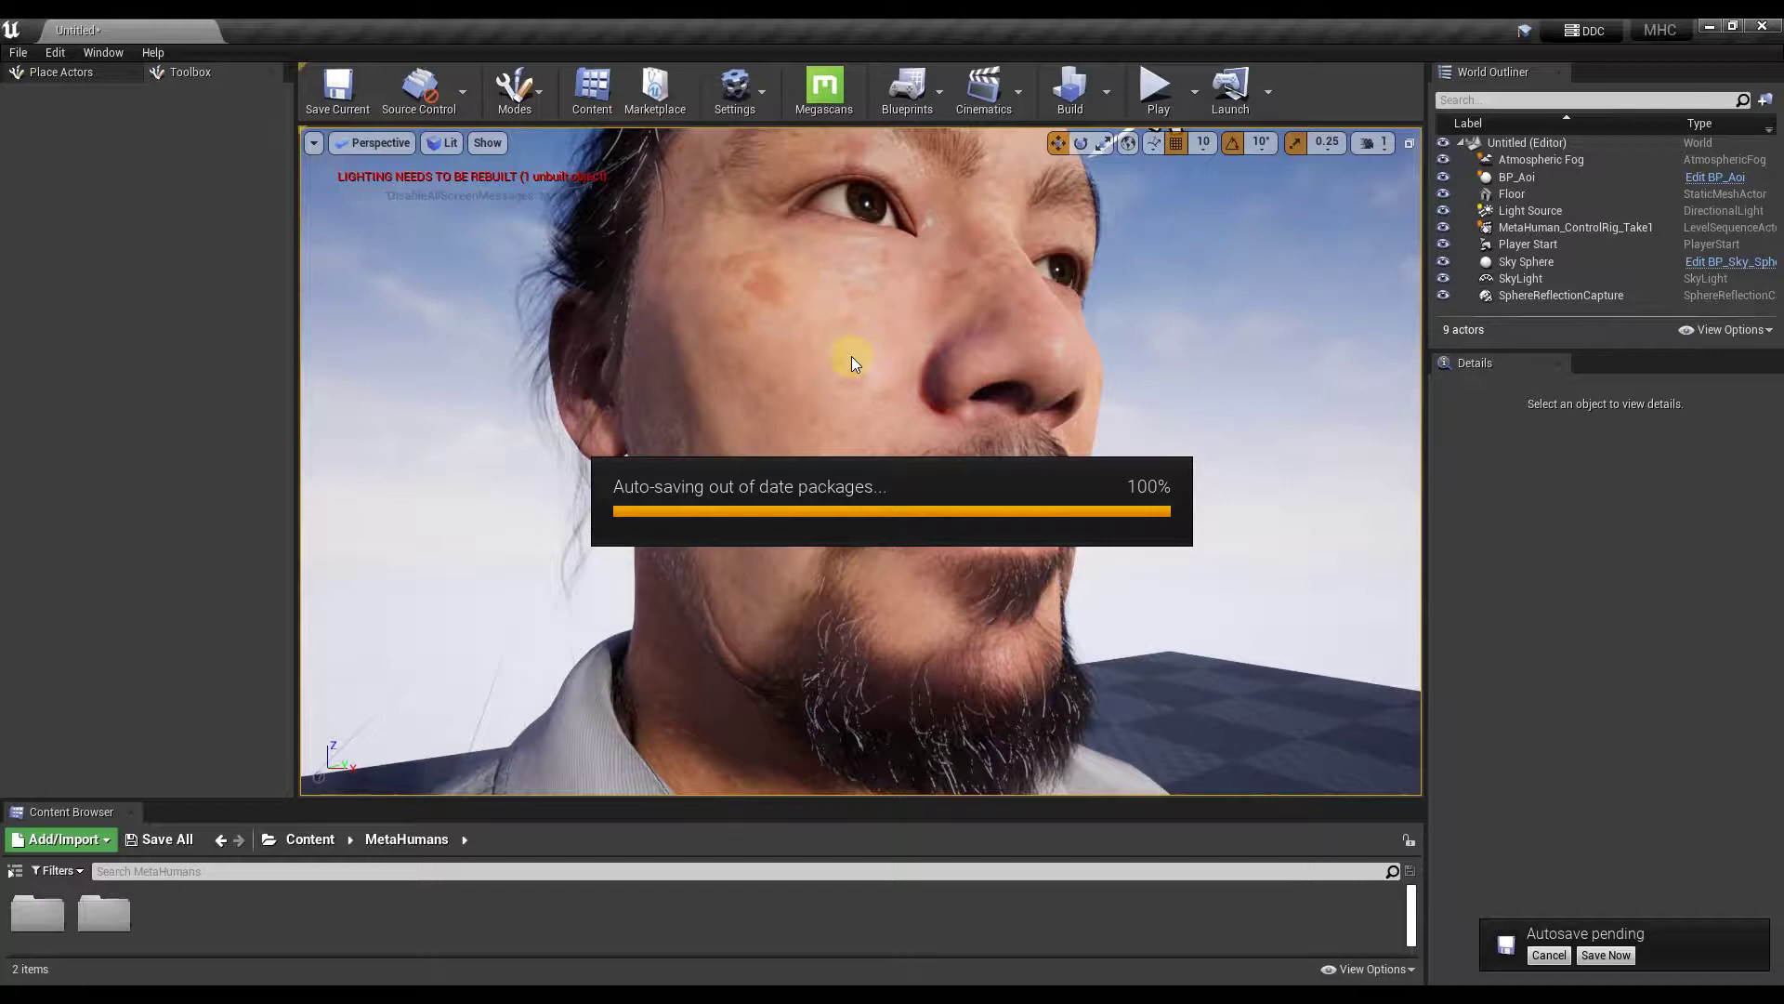
pyautogui.moveTo(851, 355); pyautogui.dragTo(963, 554, button='right')
# - Select BP_Aoi in the level and pull back to frame his whole figure
pyautogui.click(936, 538)
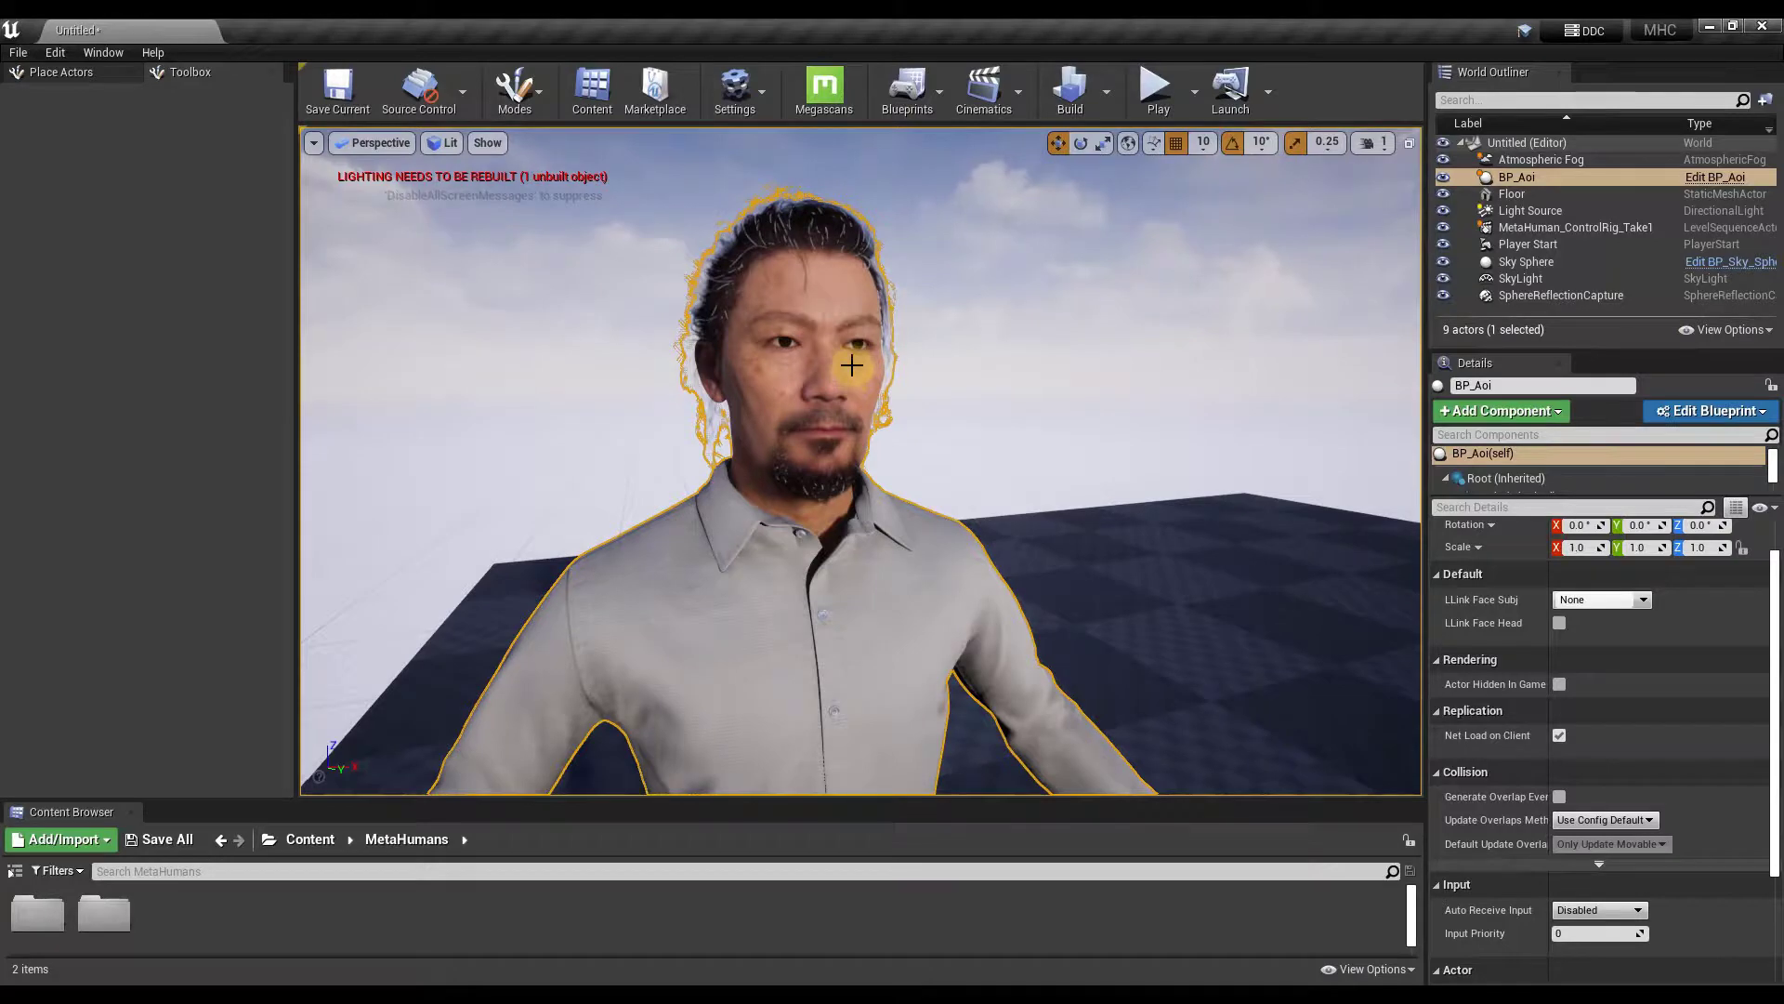
pyautogui.moveTo(852, 380); pyautogui.dragTo(845, 400, button='right')
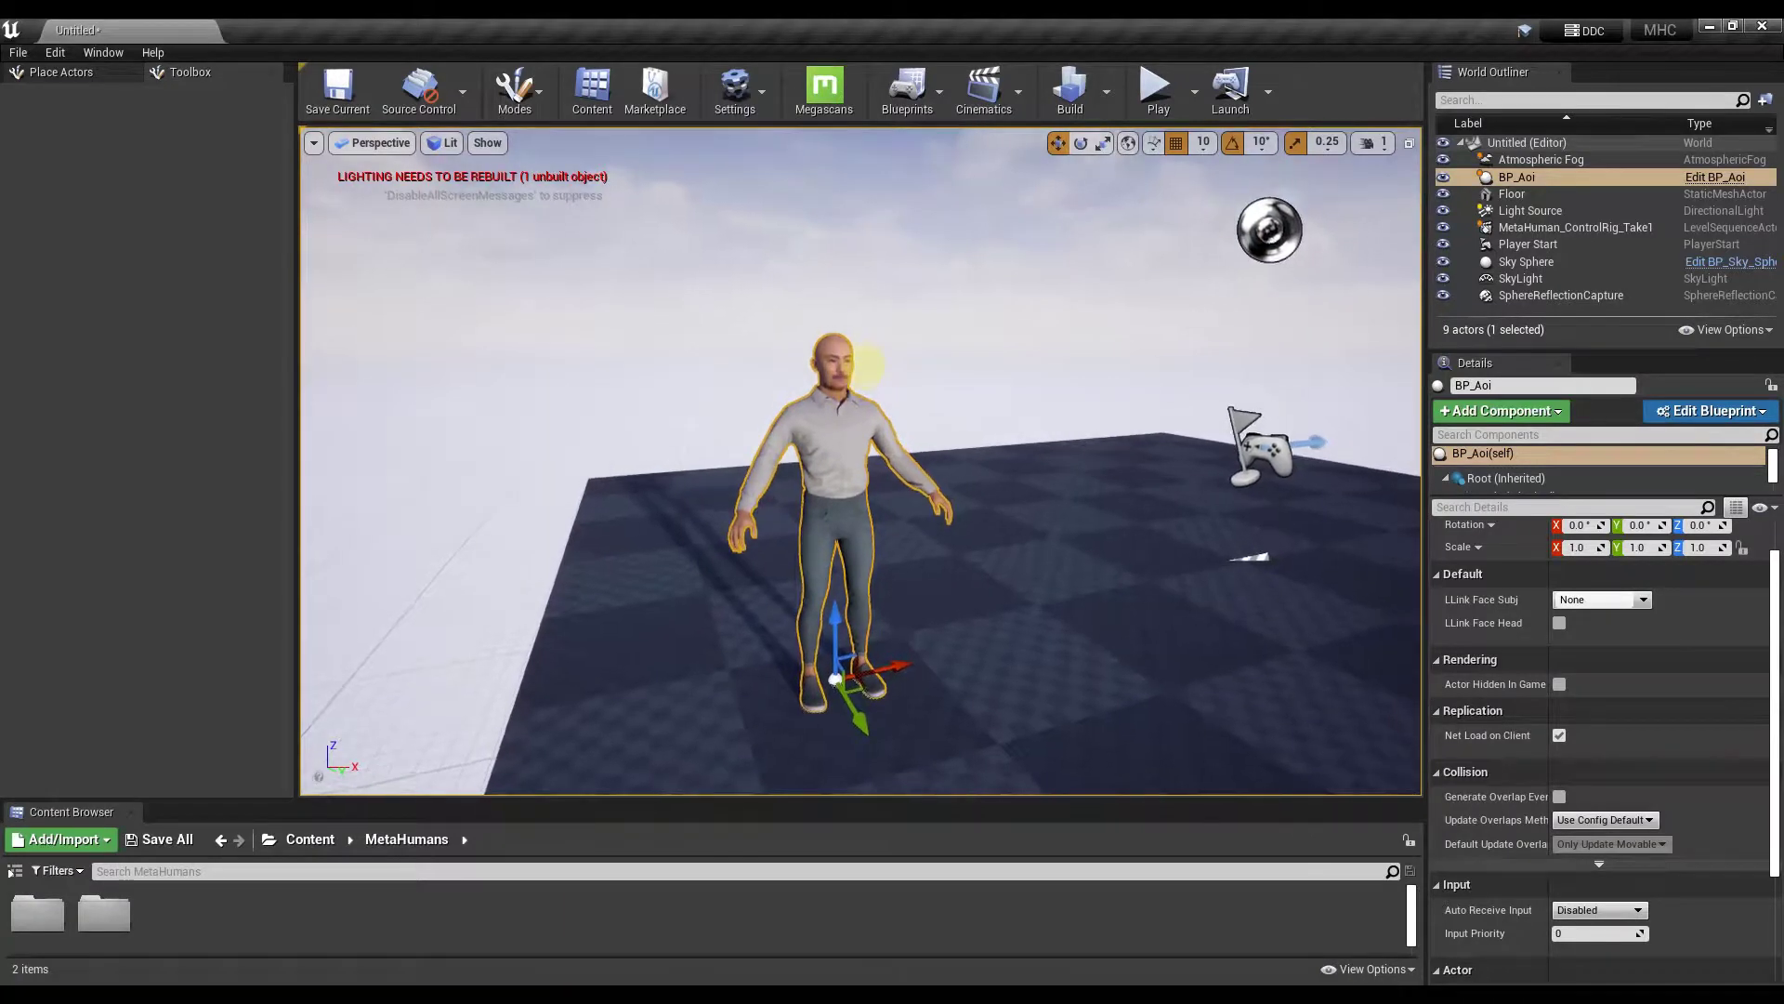
pyautogui.moveTo(845, 399); pyautogui.dragTo(828, 470, button='right')
# - Switch the viewport to Mesh LOD Coloration and zoom out to watch Aoi's LODs change
pyautogui.click(449, 148)
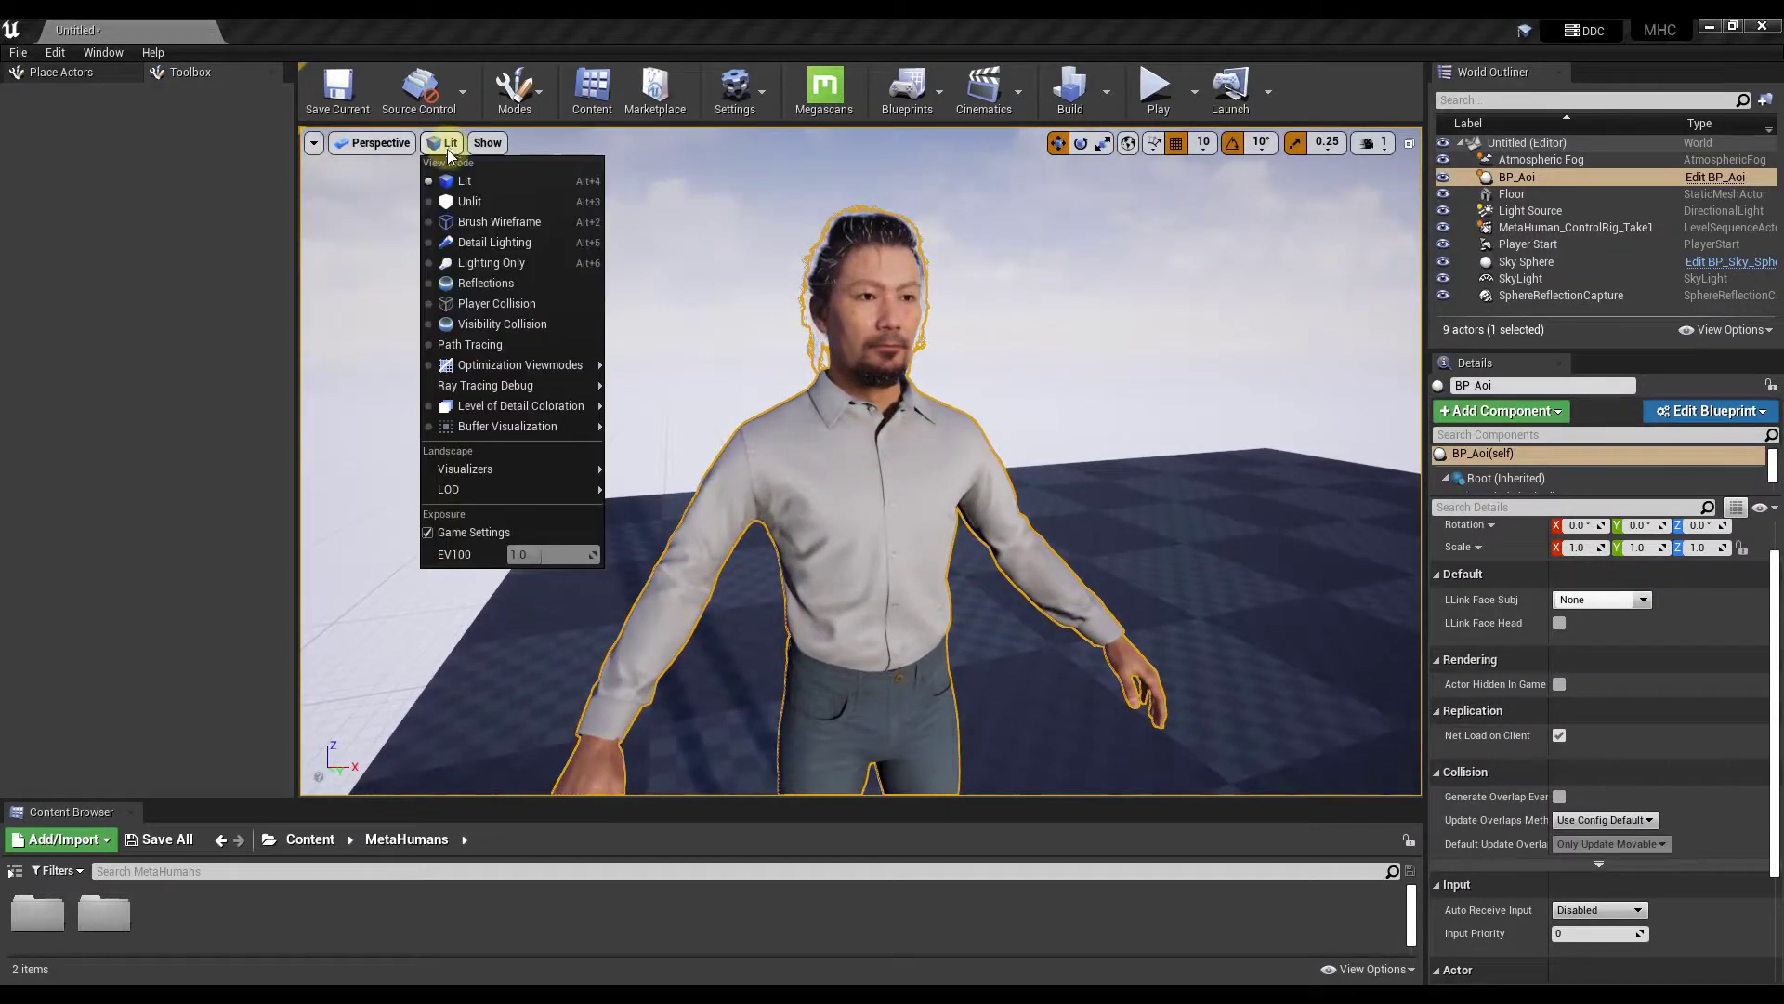
pyautogui.moveTo(507, 415)
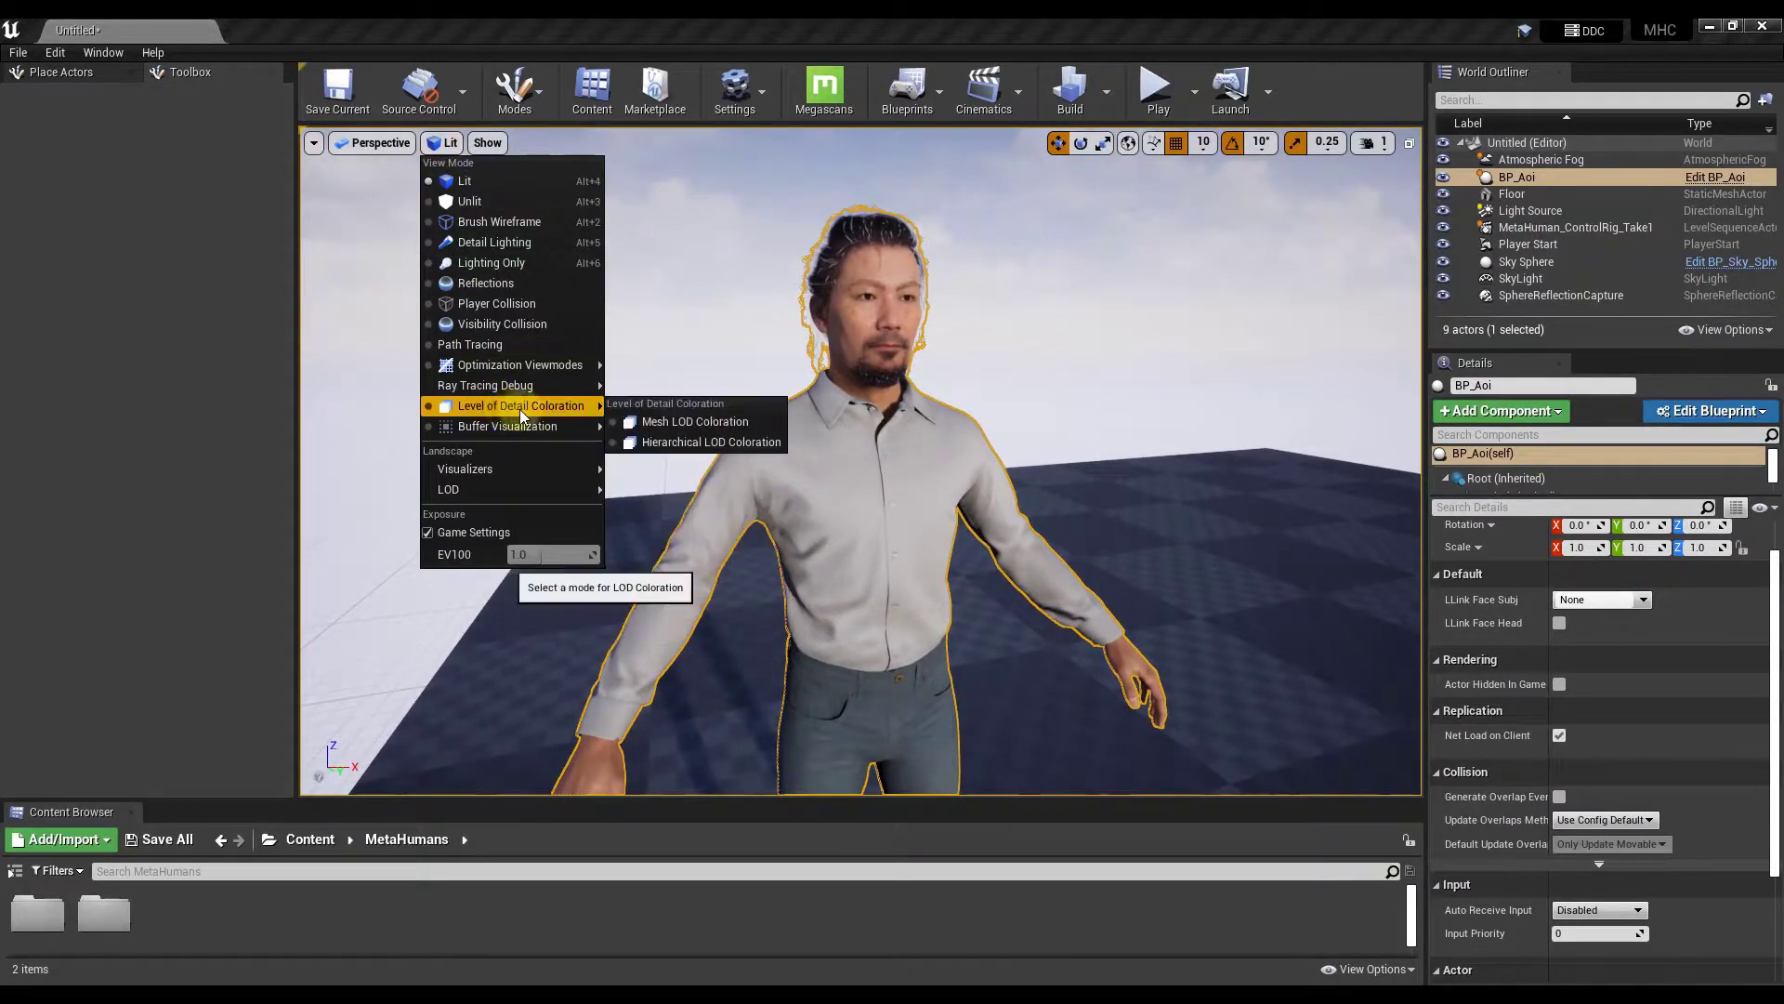
pyautogui.click(715, 428)
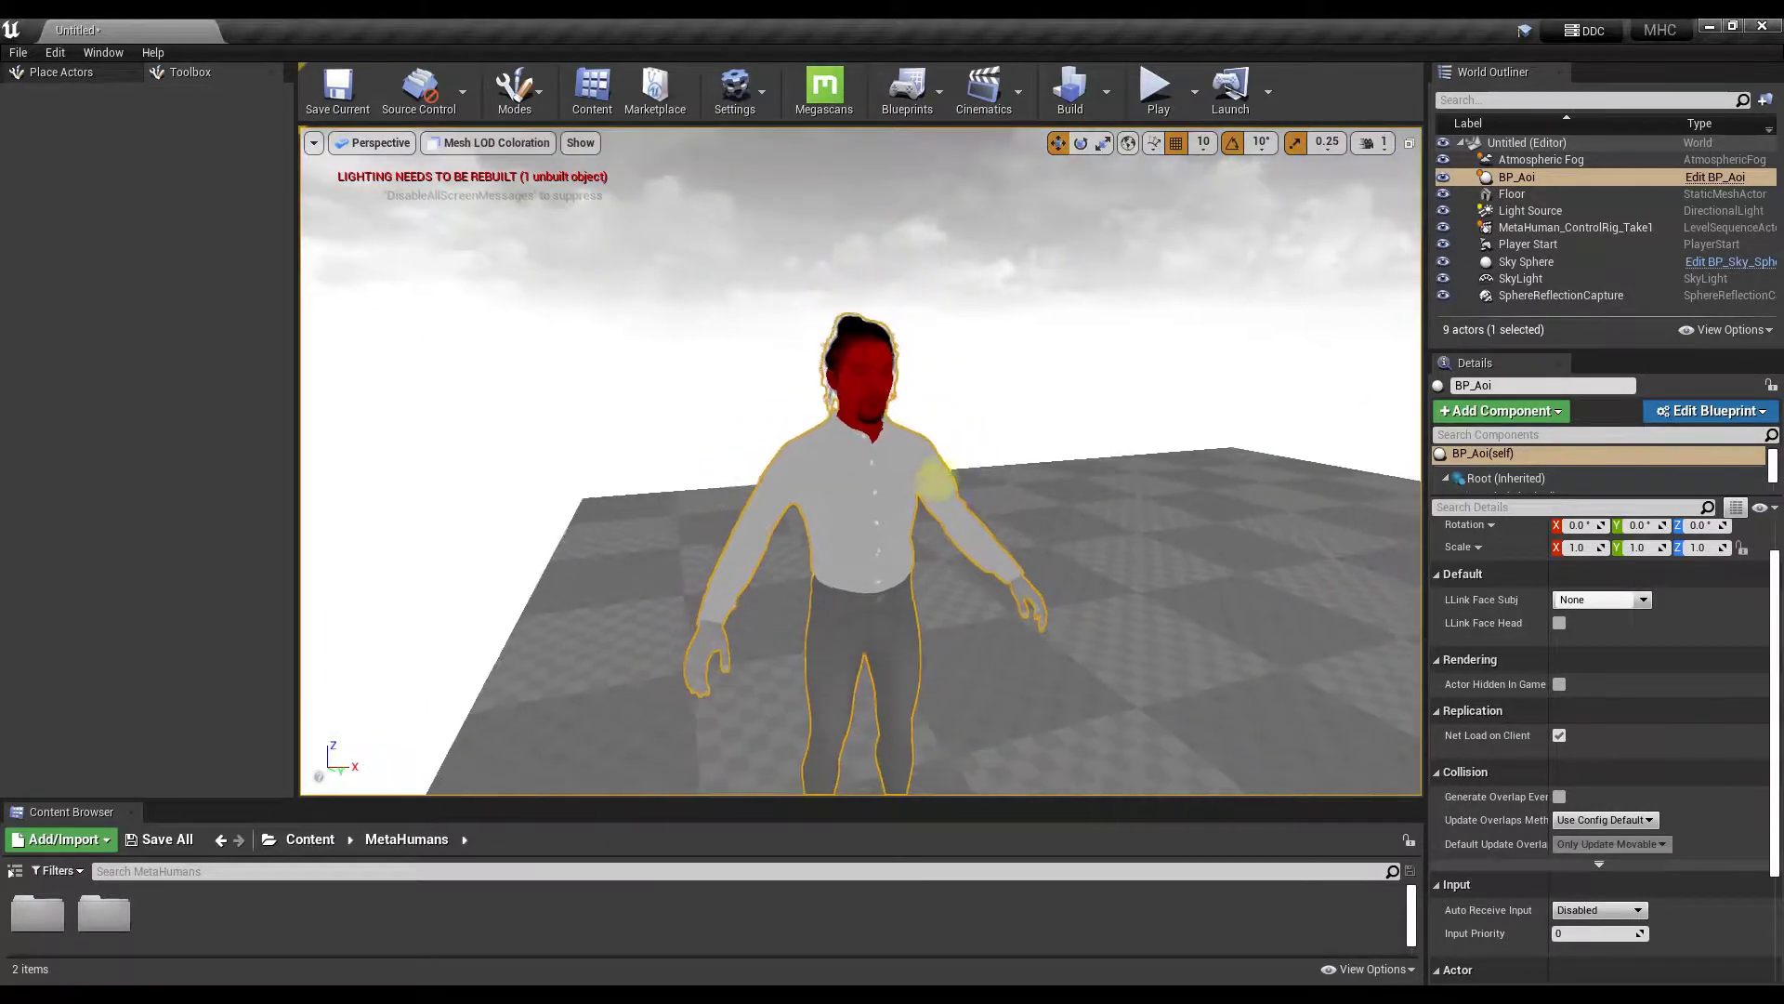
pyautogui.scroll(-3, 859, 464)
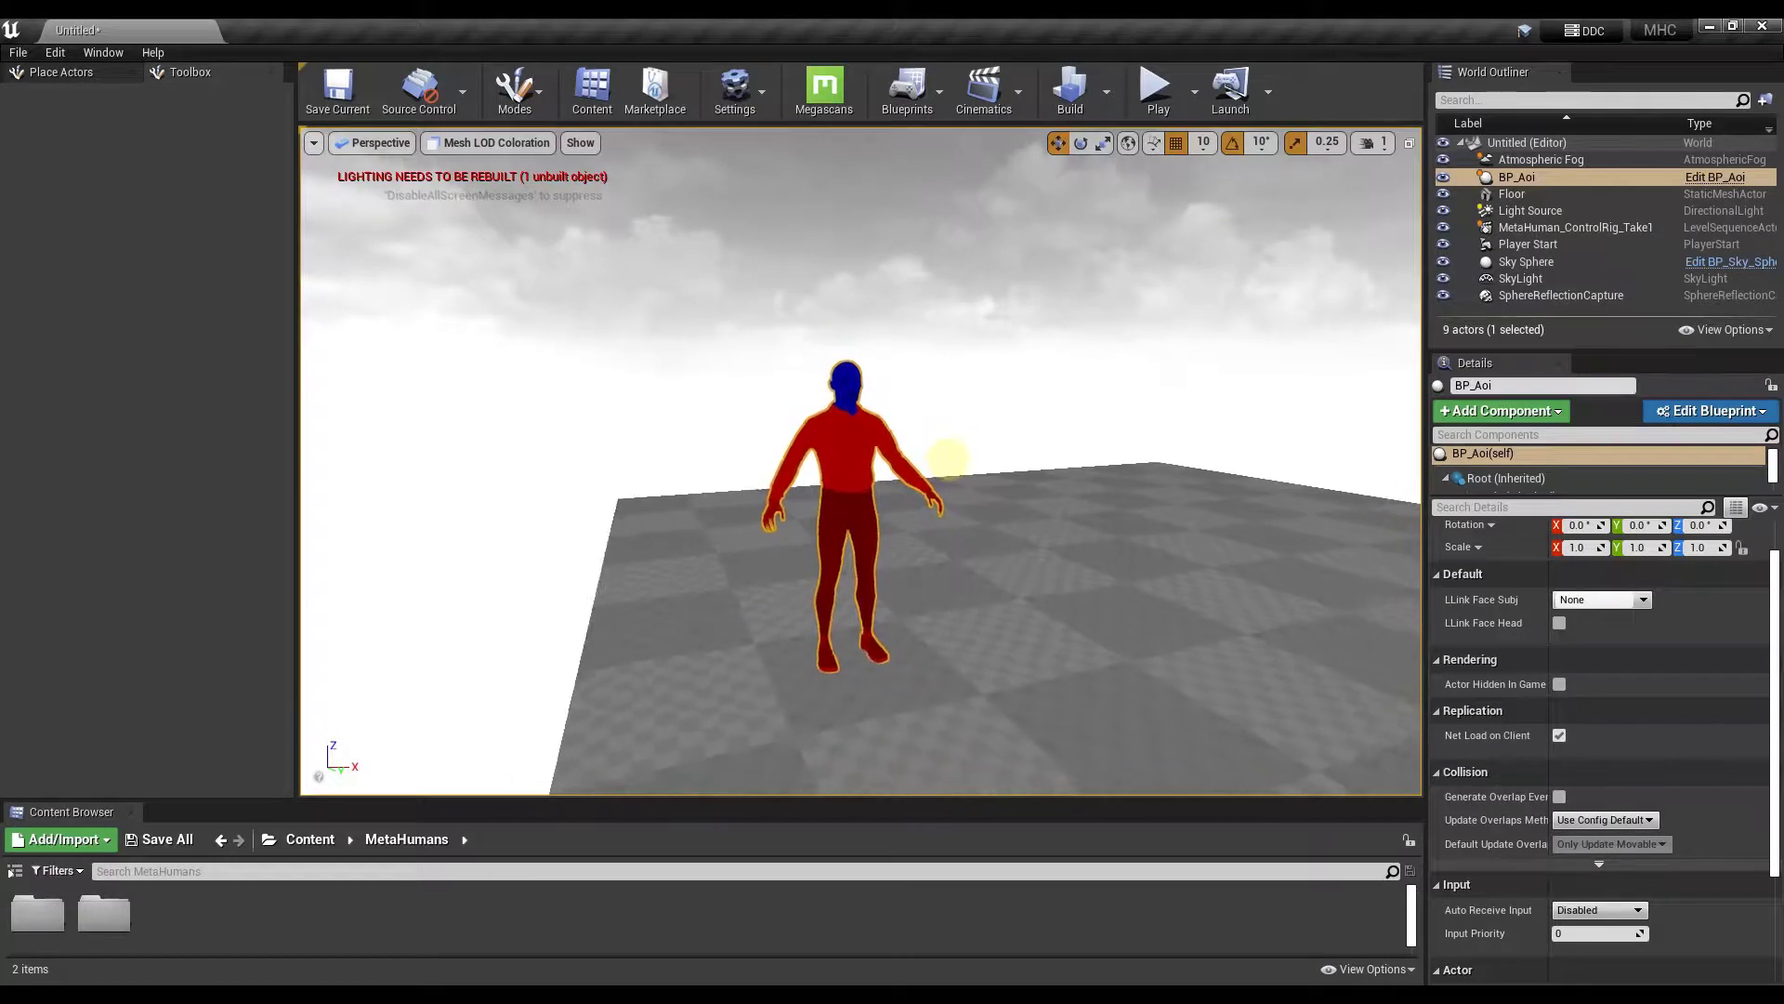
pyautogui.scroll(-3, 859, 465)
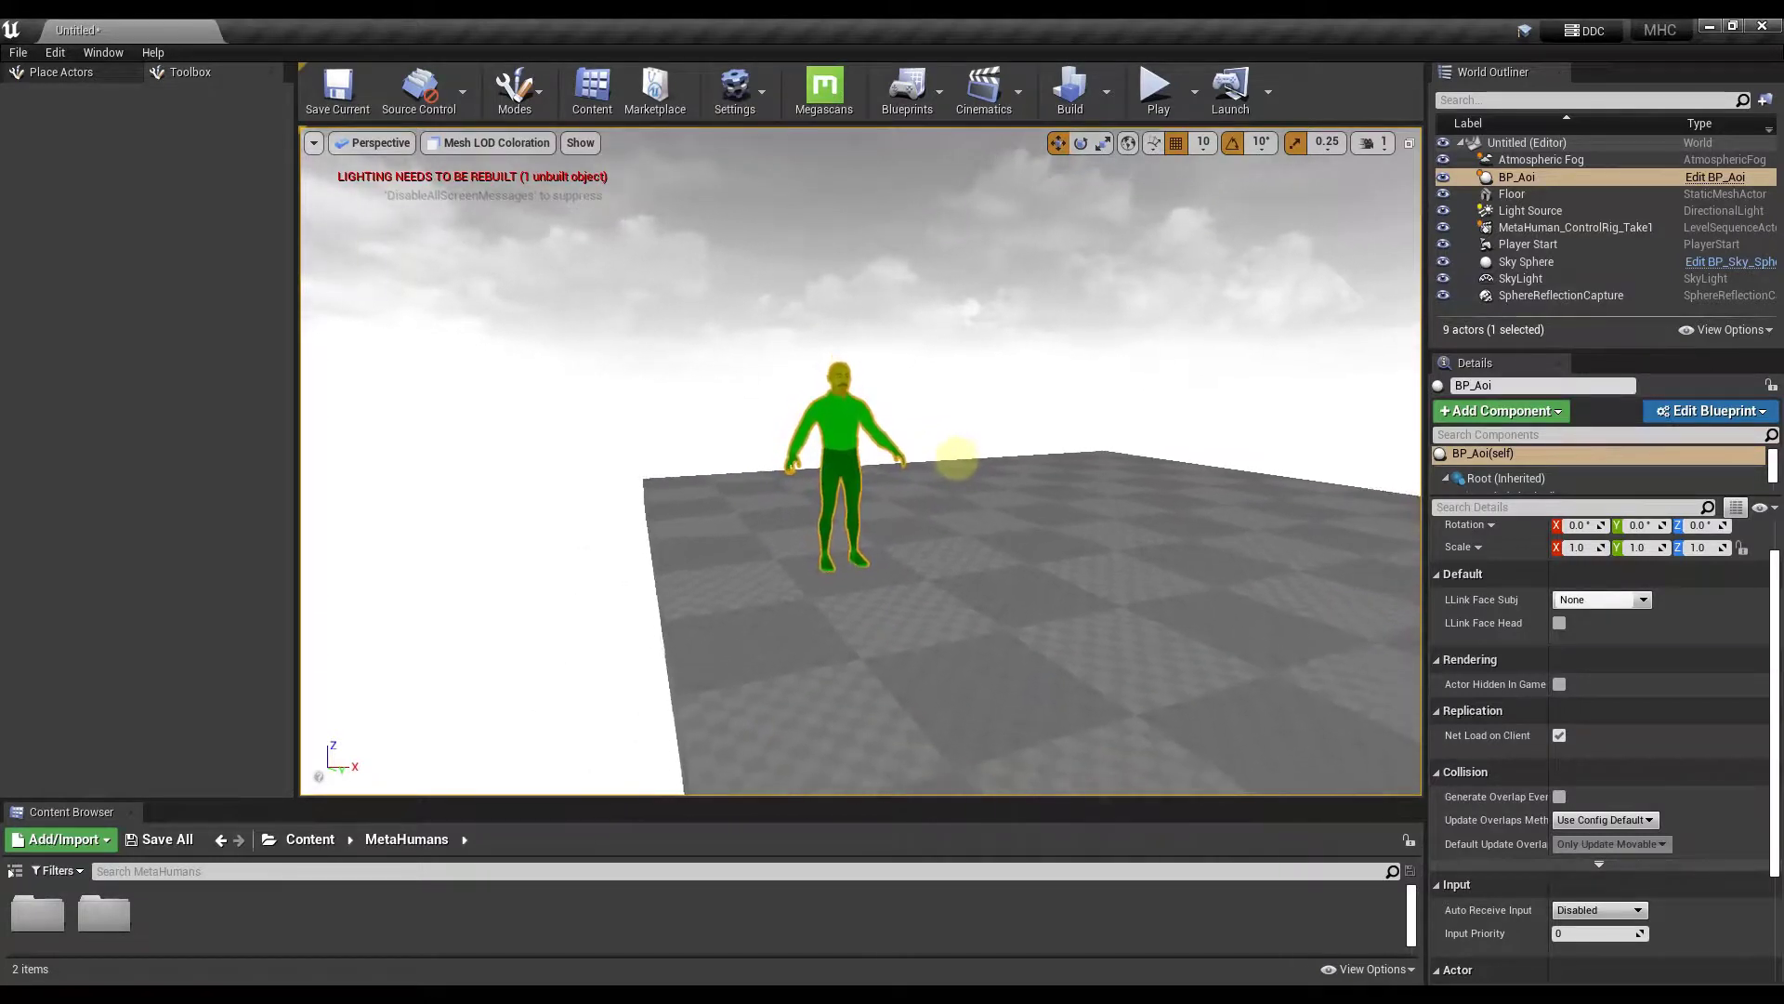
pyautogui.moveTo(859, 464); pyautogui.dragTo(883, 450, button='right')
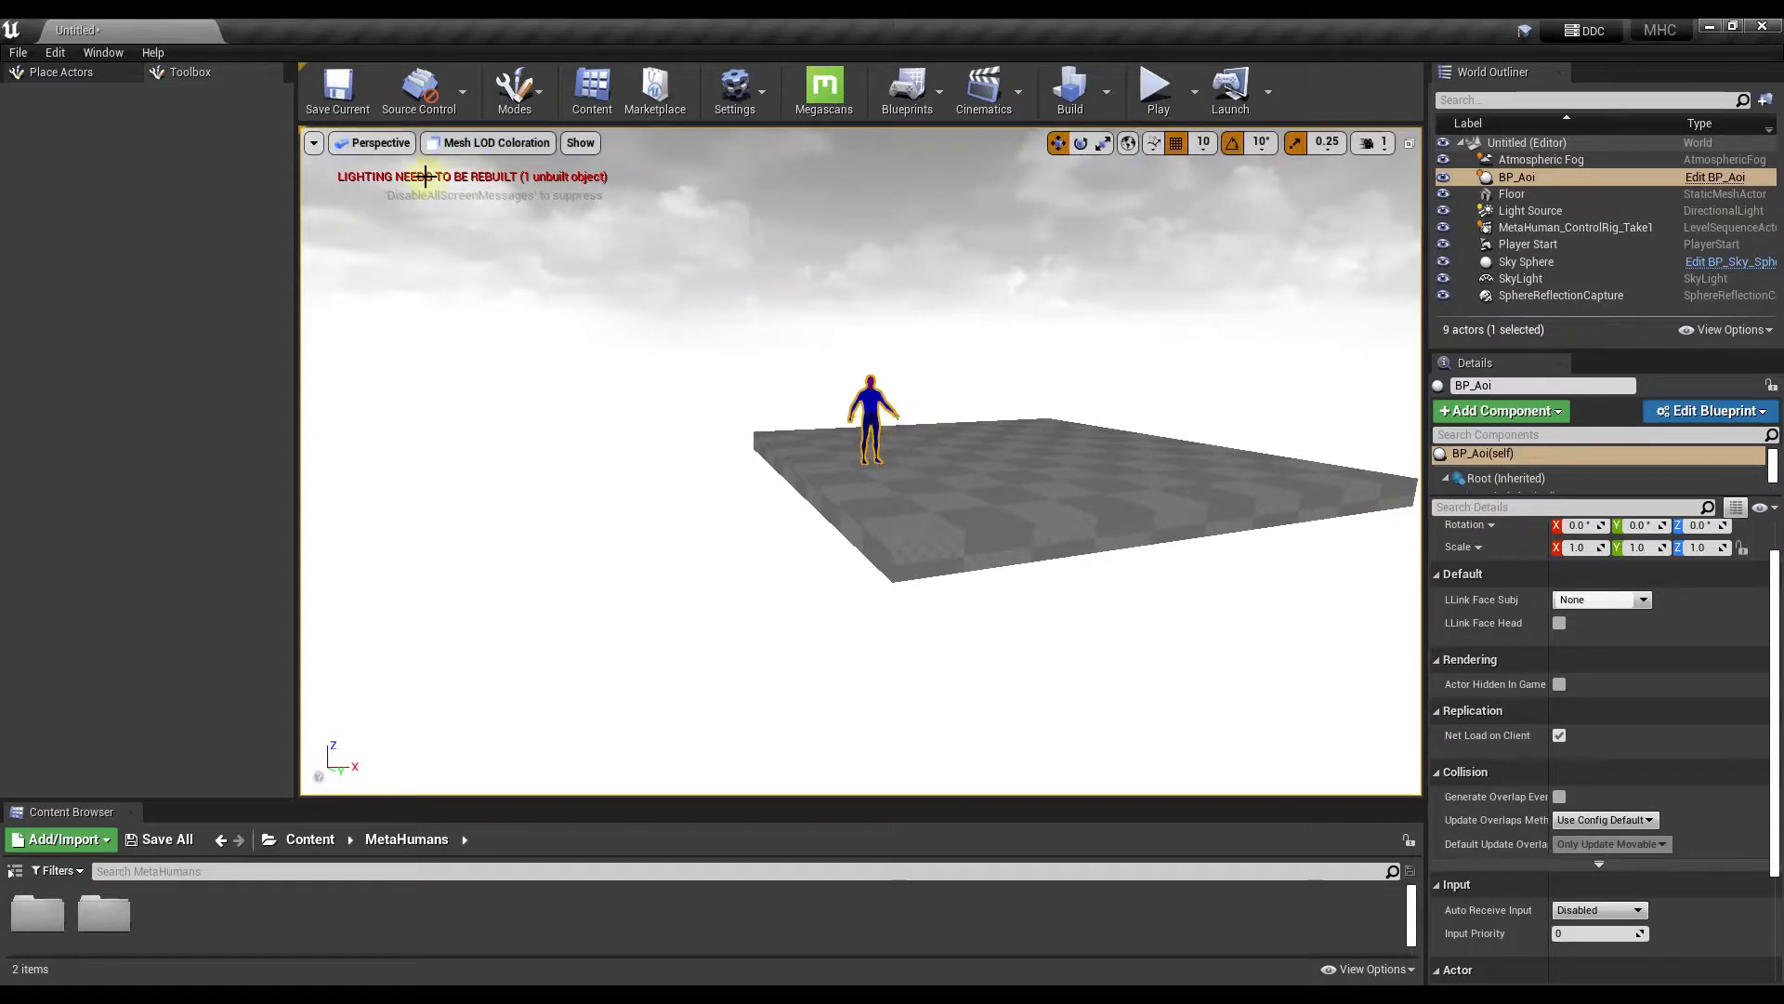
# - Return the viewport to normal Lit rendering
pyautogui.click(462, 146)
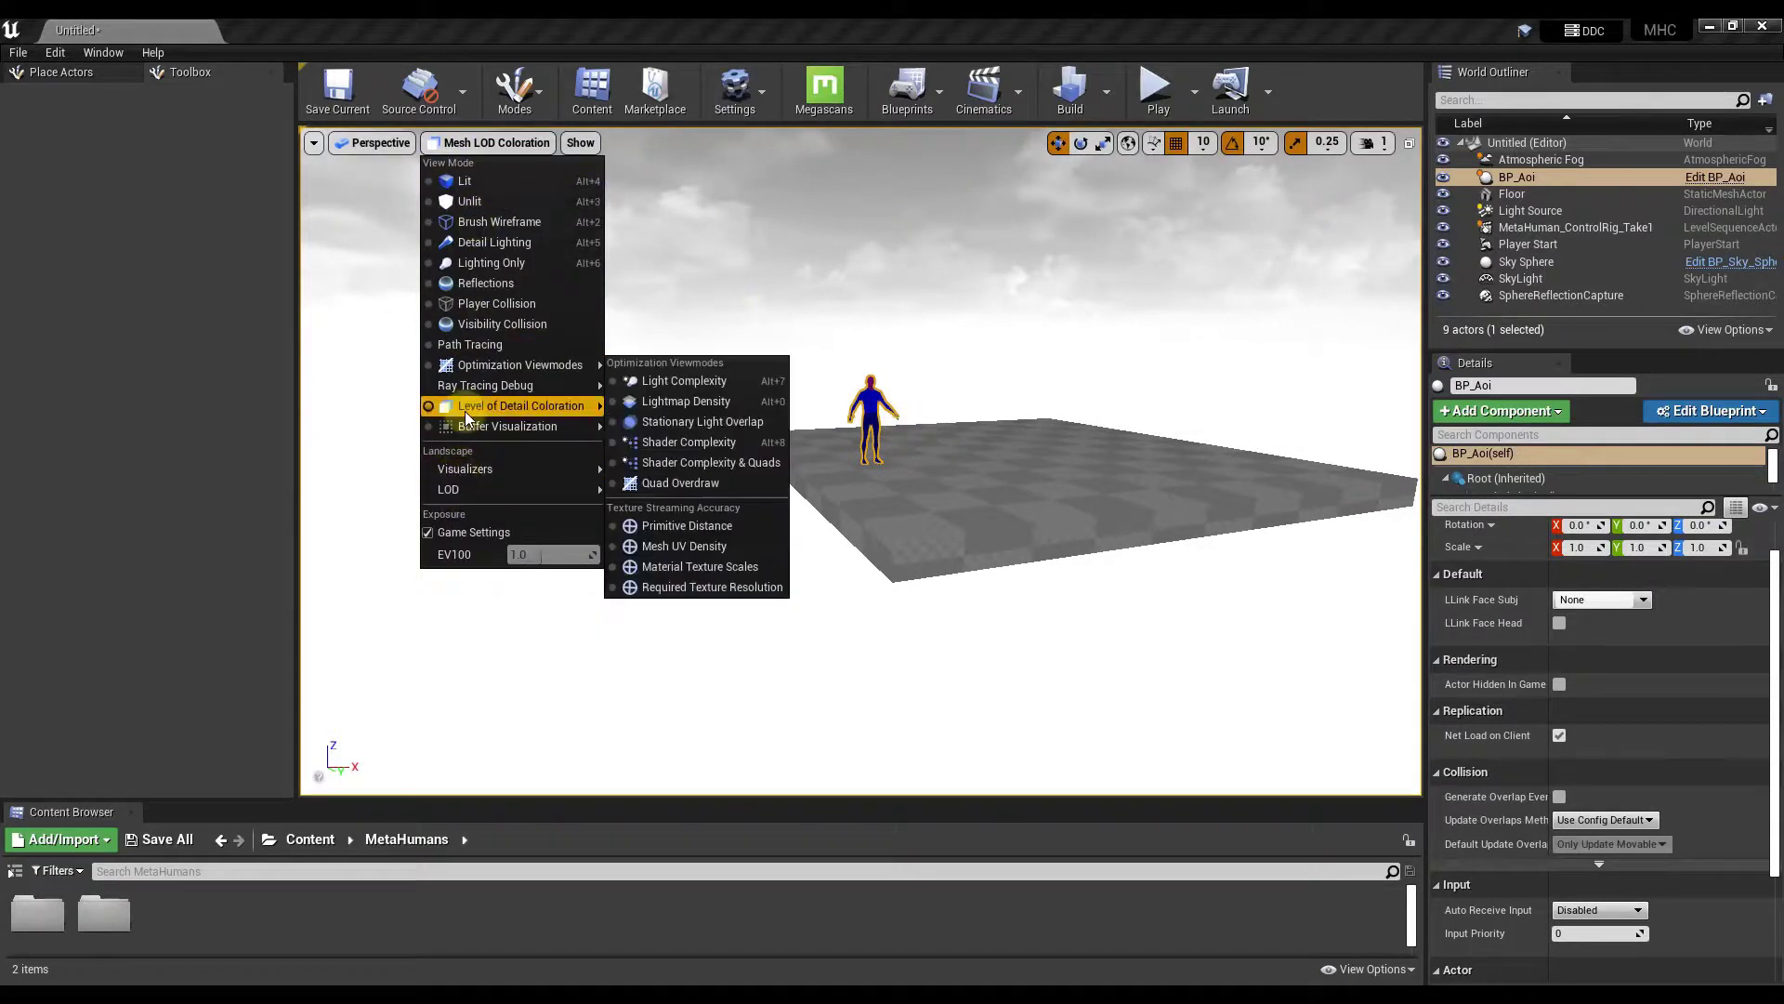
pyautogui.moveTo(467, 418)
pyautogui.click(461, 182)
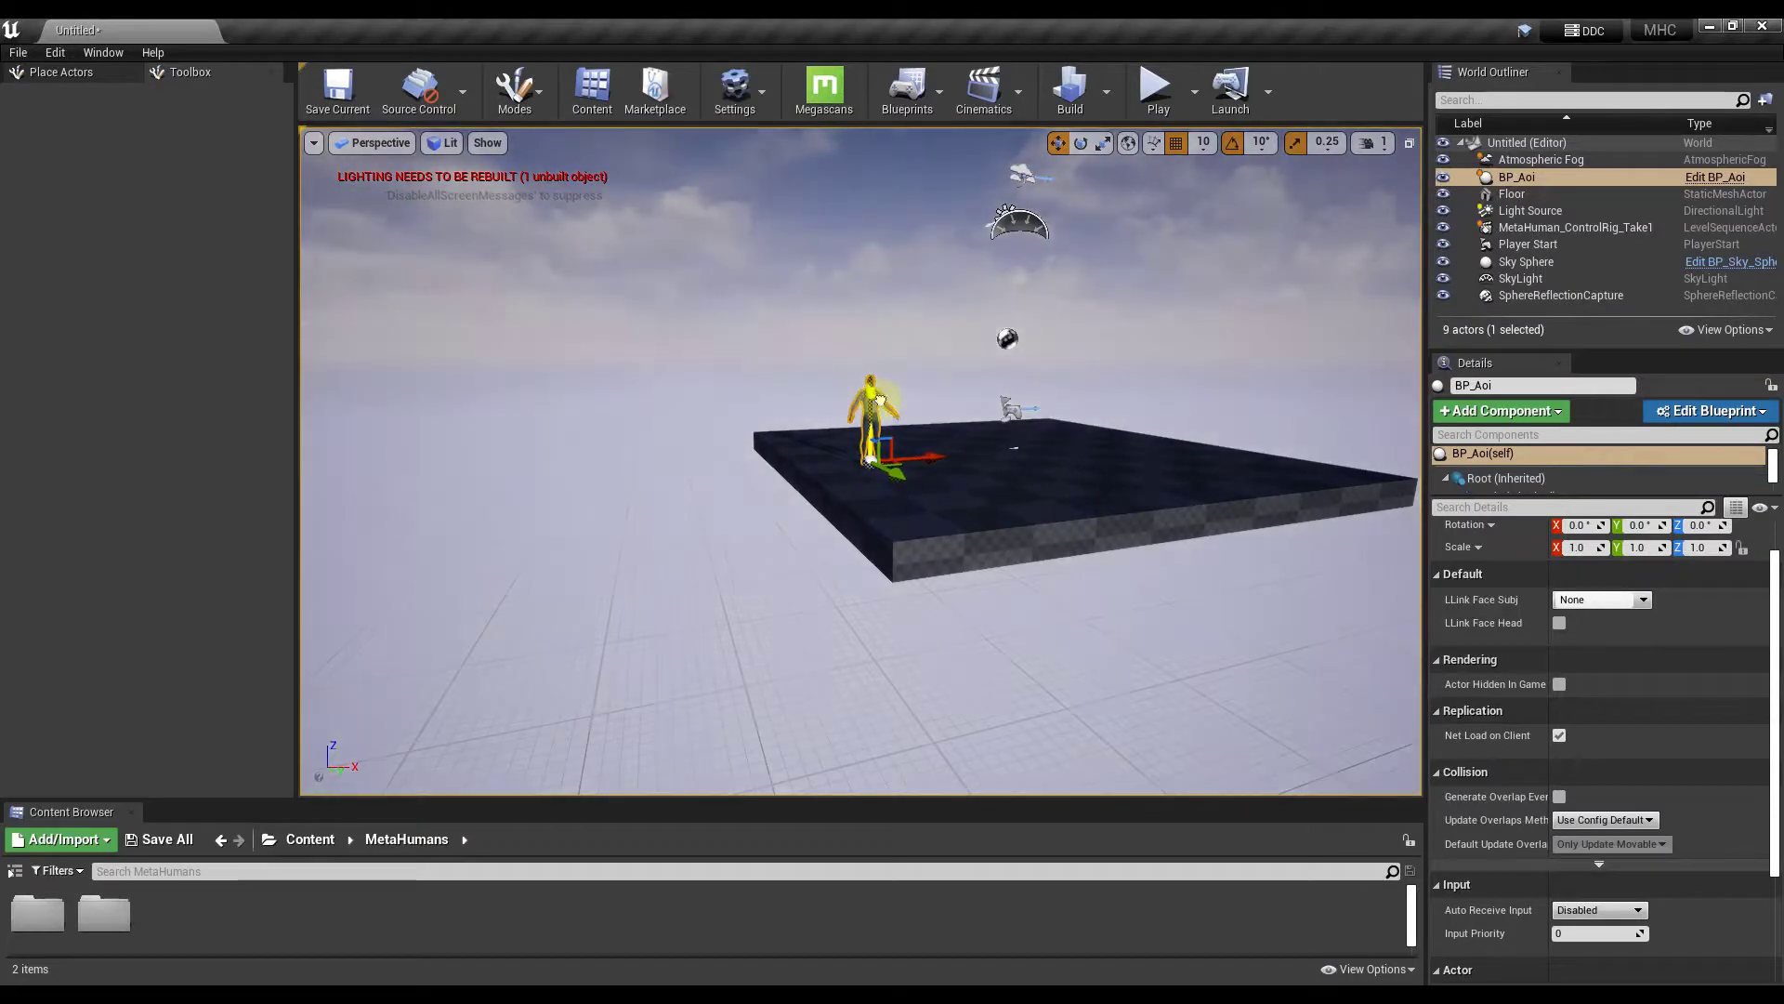
# - Fly the viewport camera forward toward the Aoi character
pyautogui.press('Up')
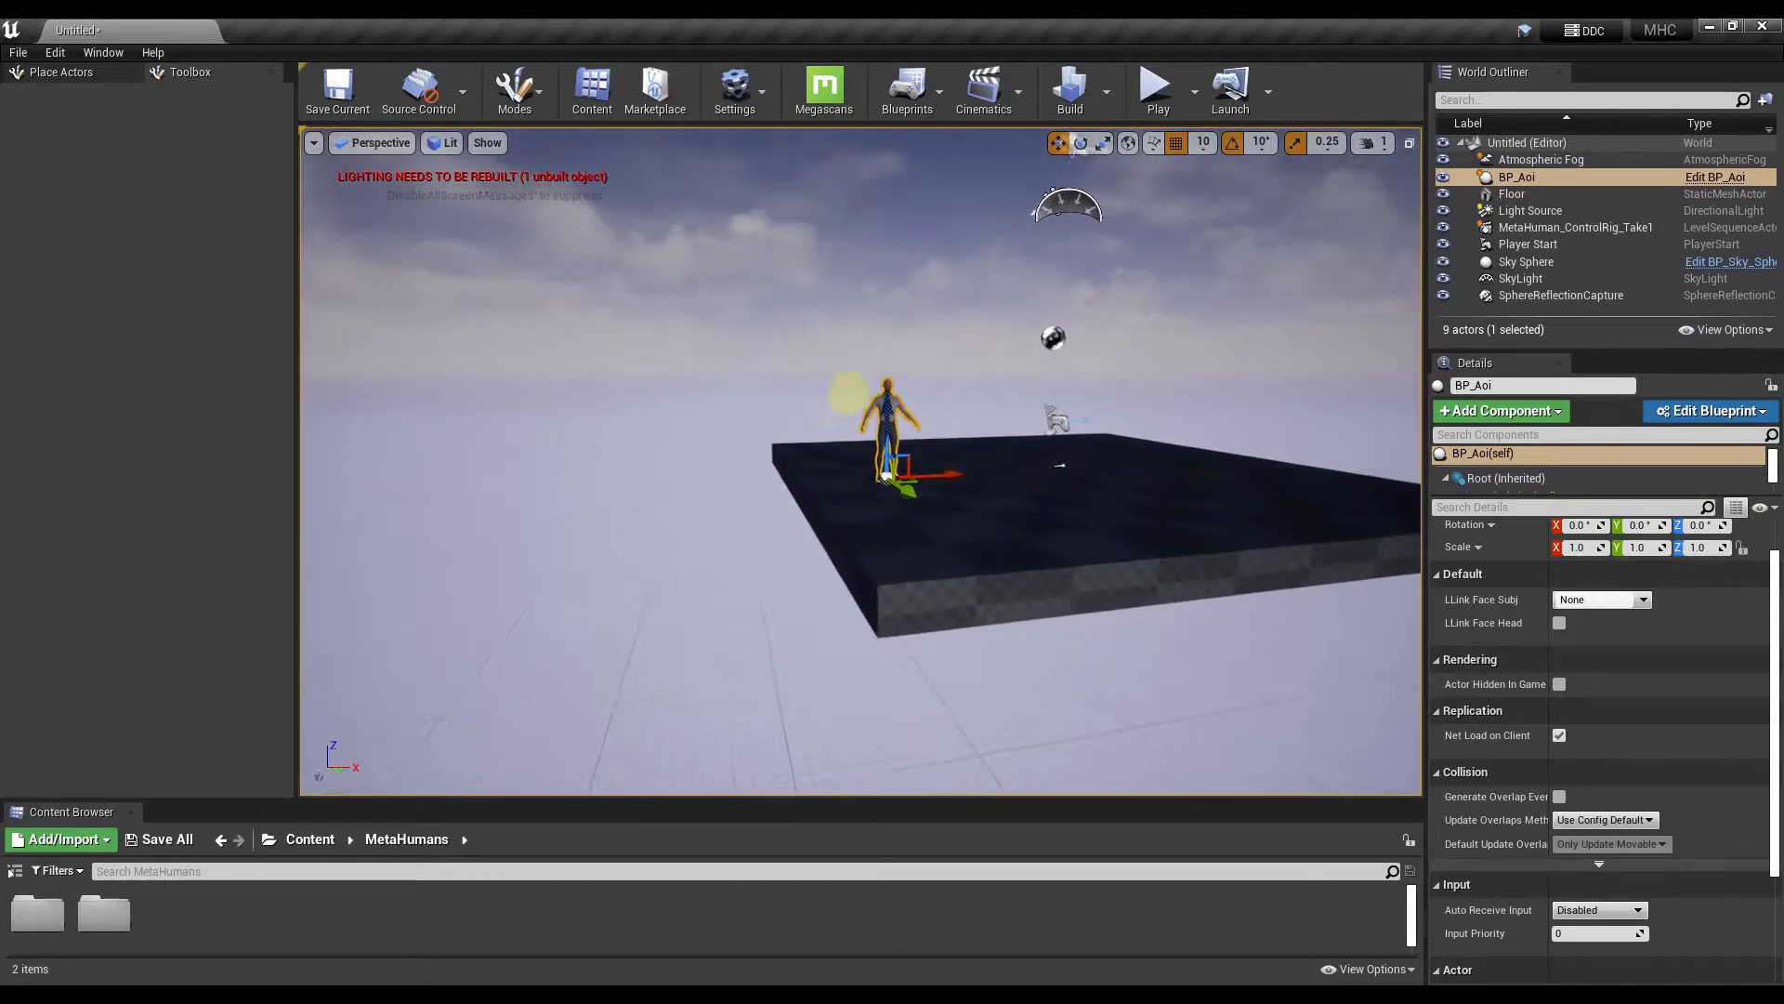
pyautogui.press('Up')
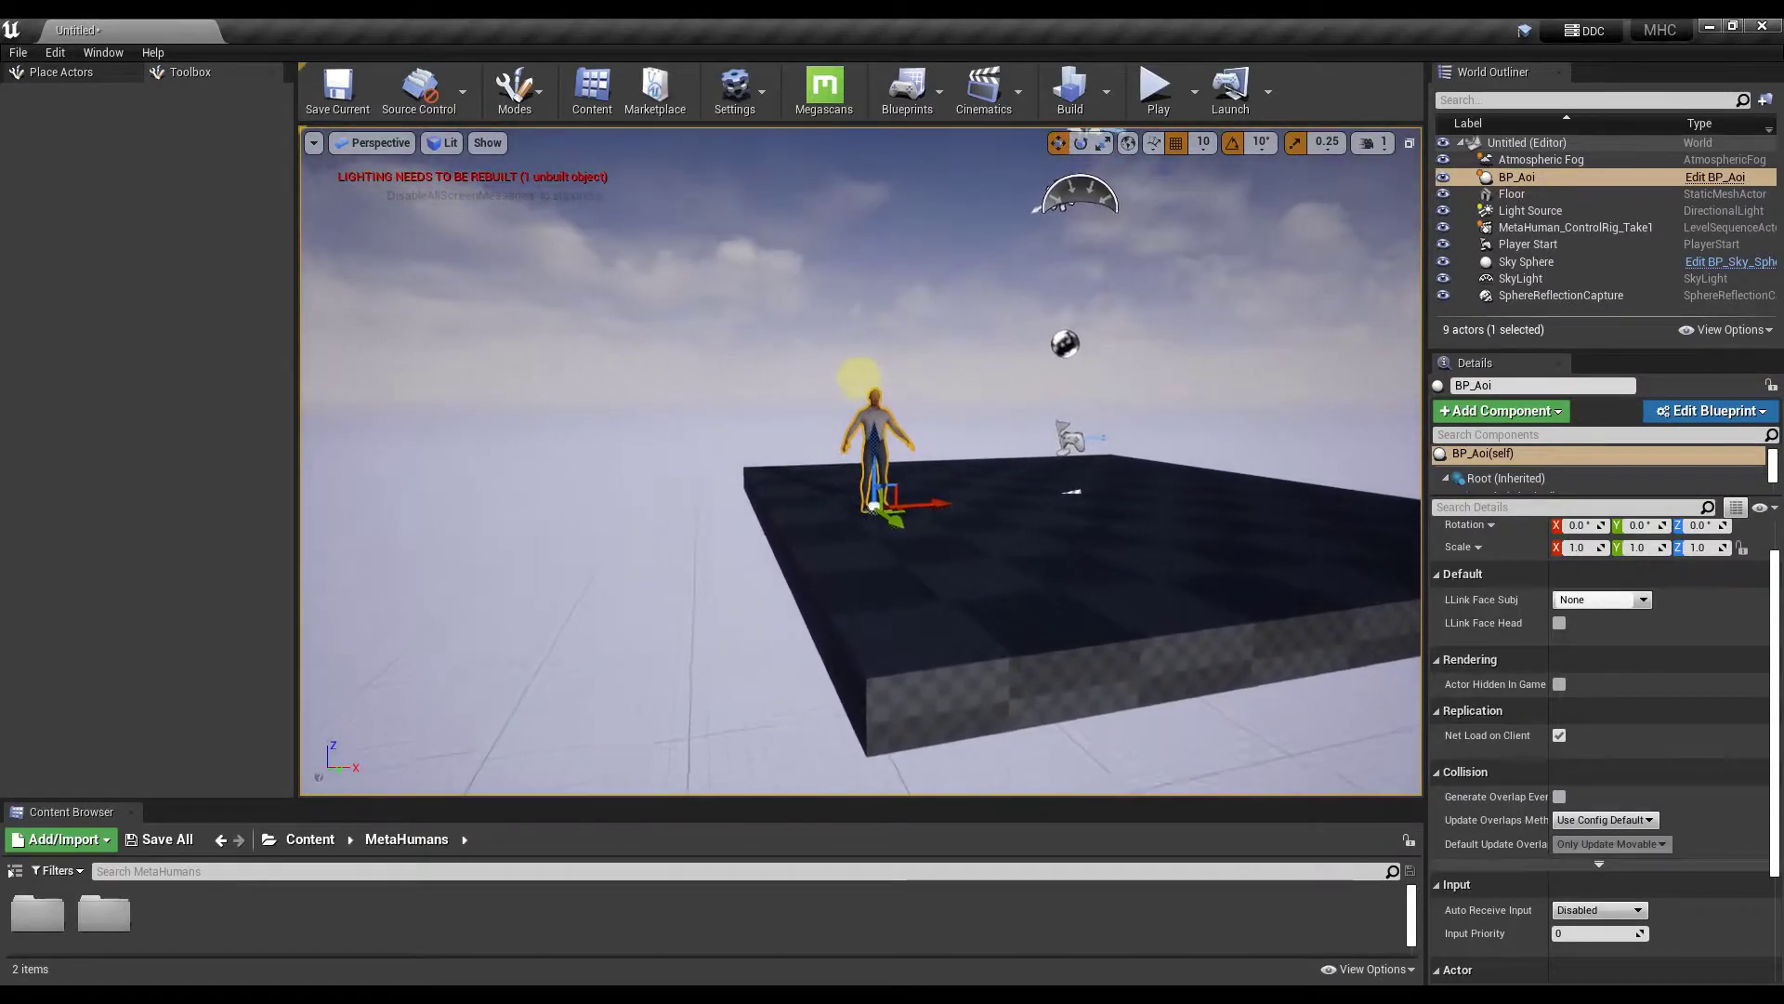
pyautogui.press('Up')
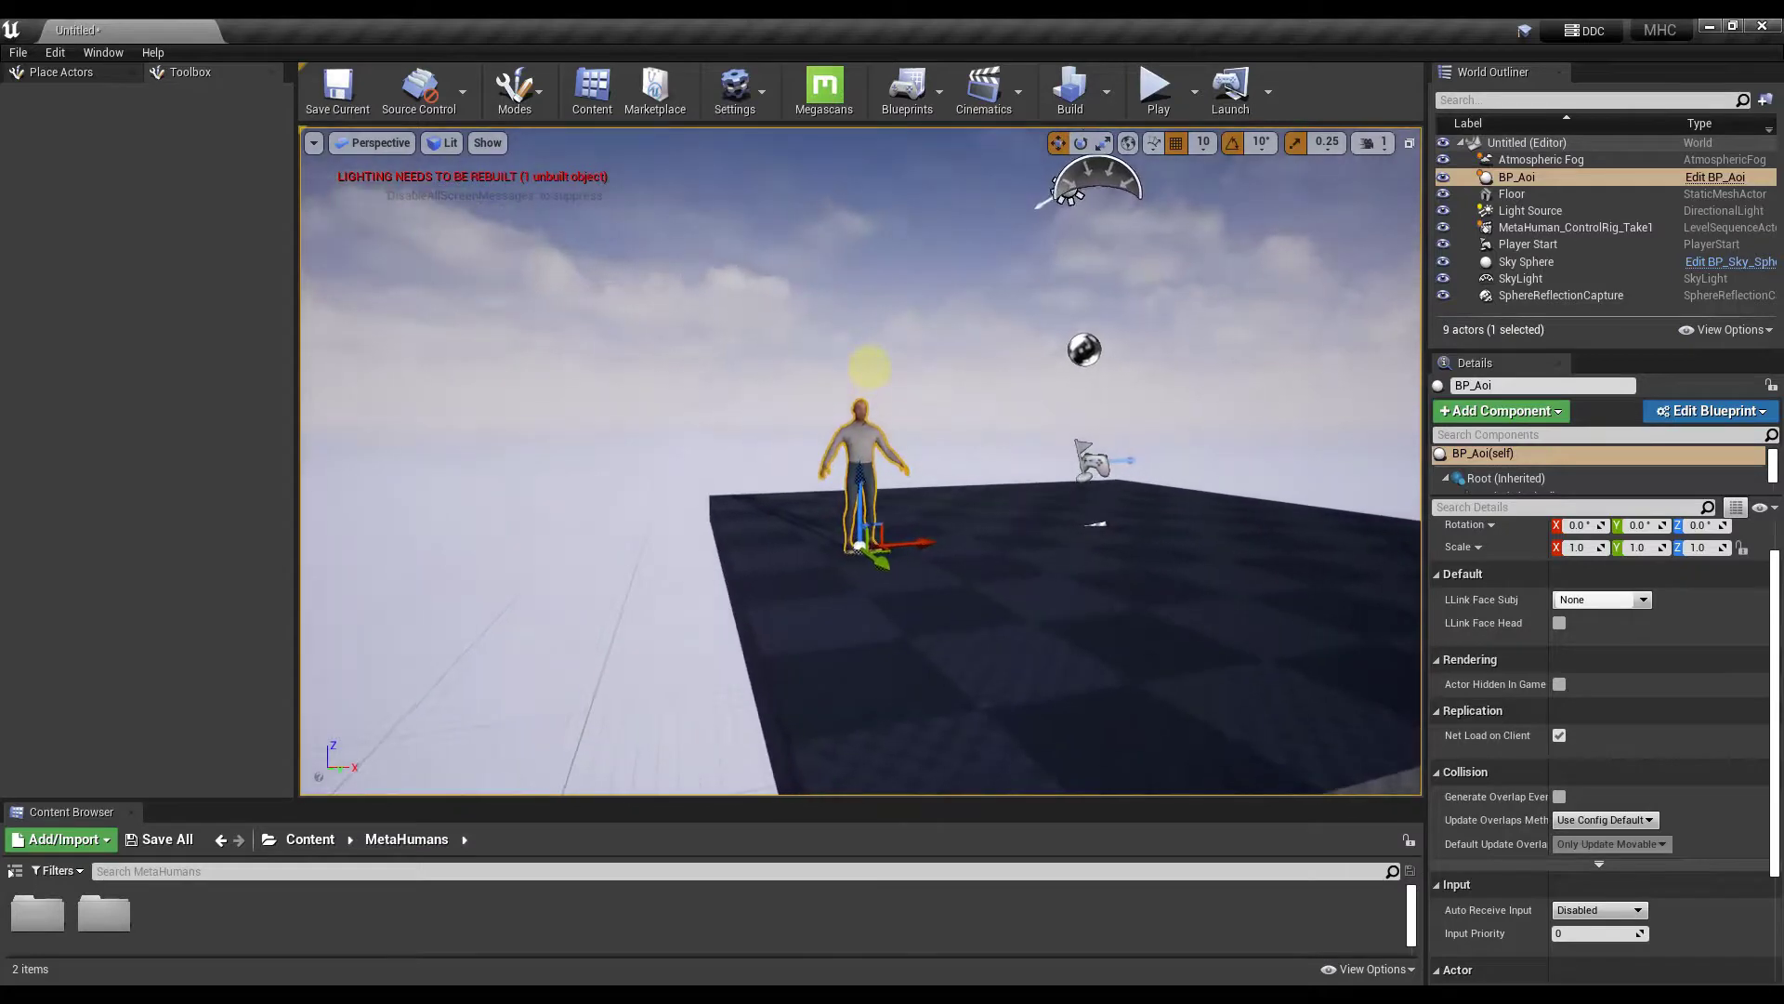
# - Open MetaHumans > Common > Common with the body previews and MetaHuman_ControlRig, then frame Aoi closer
pyautogui.click(103, 814)
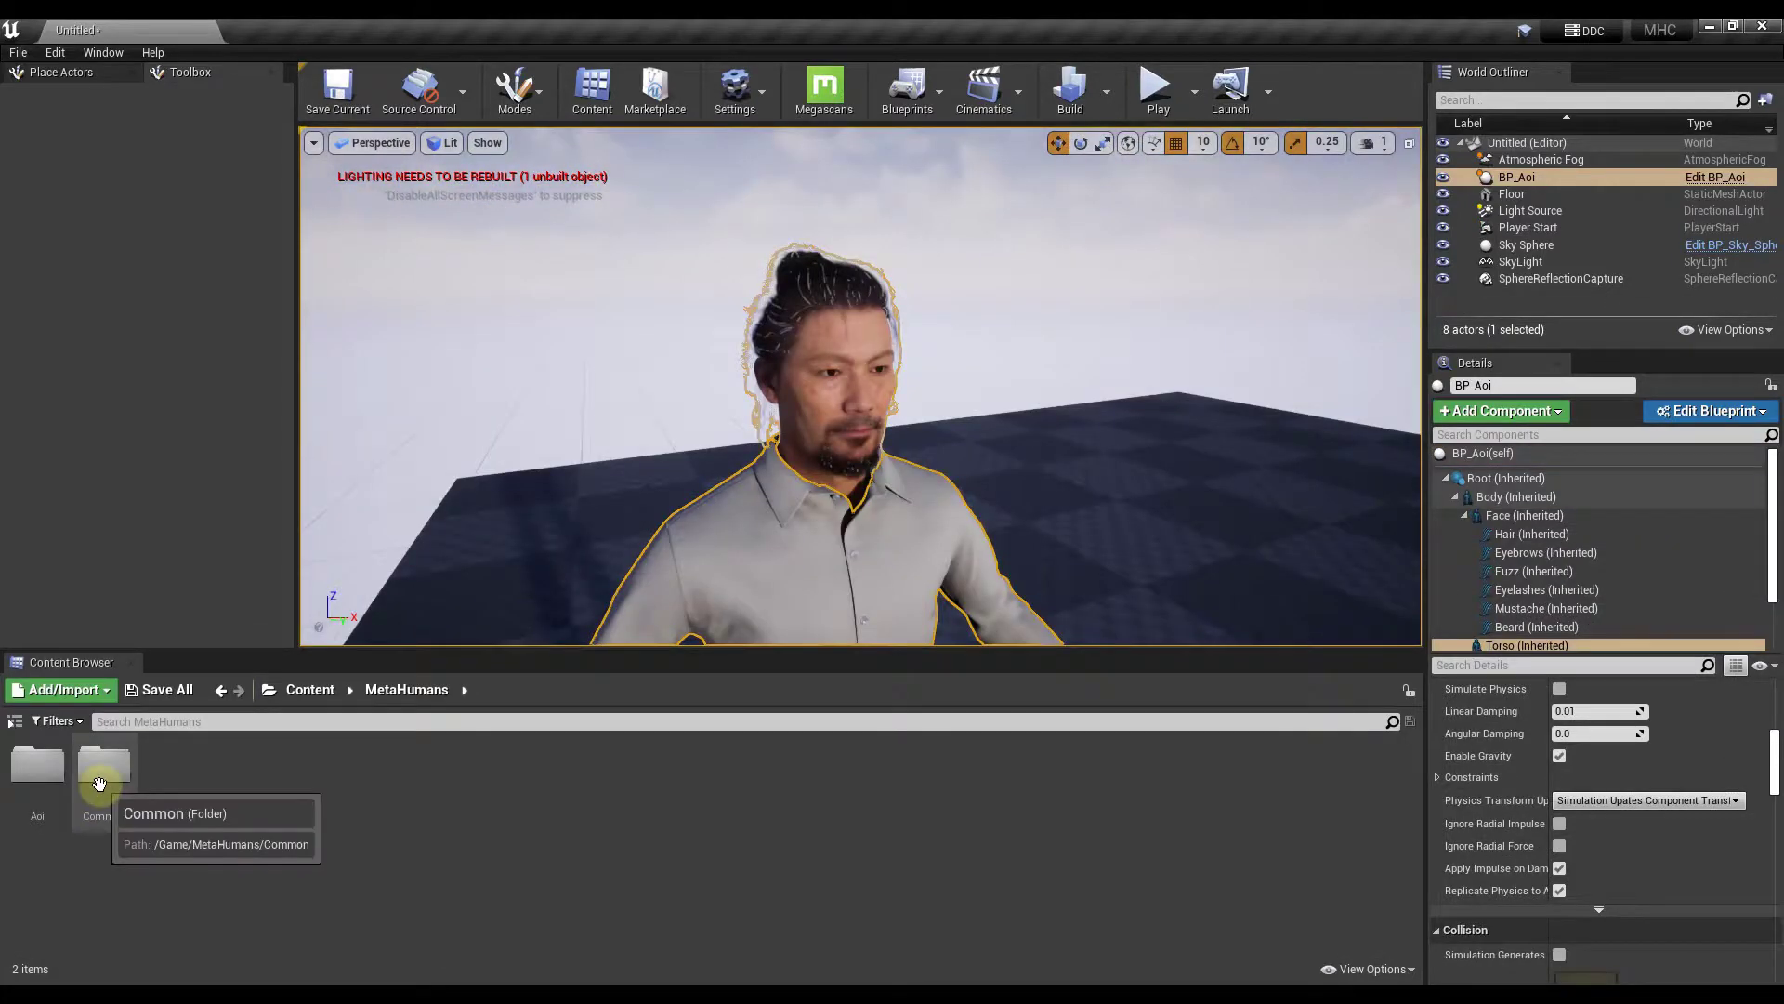
pyautogui.doubleClick(100, 784)
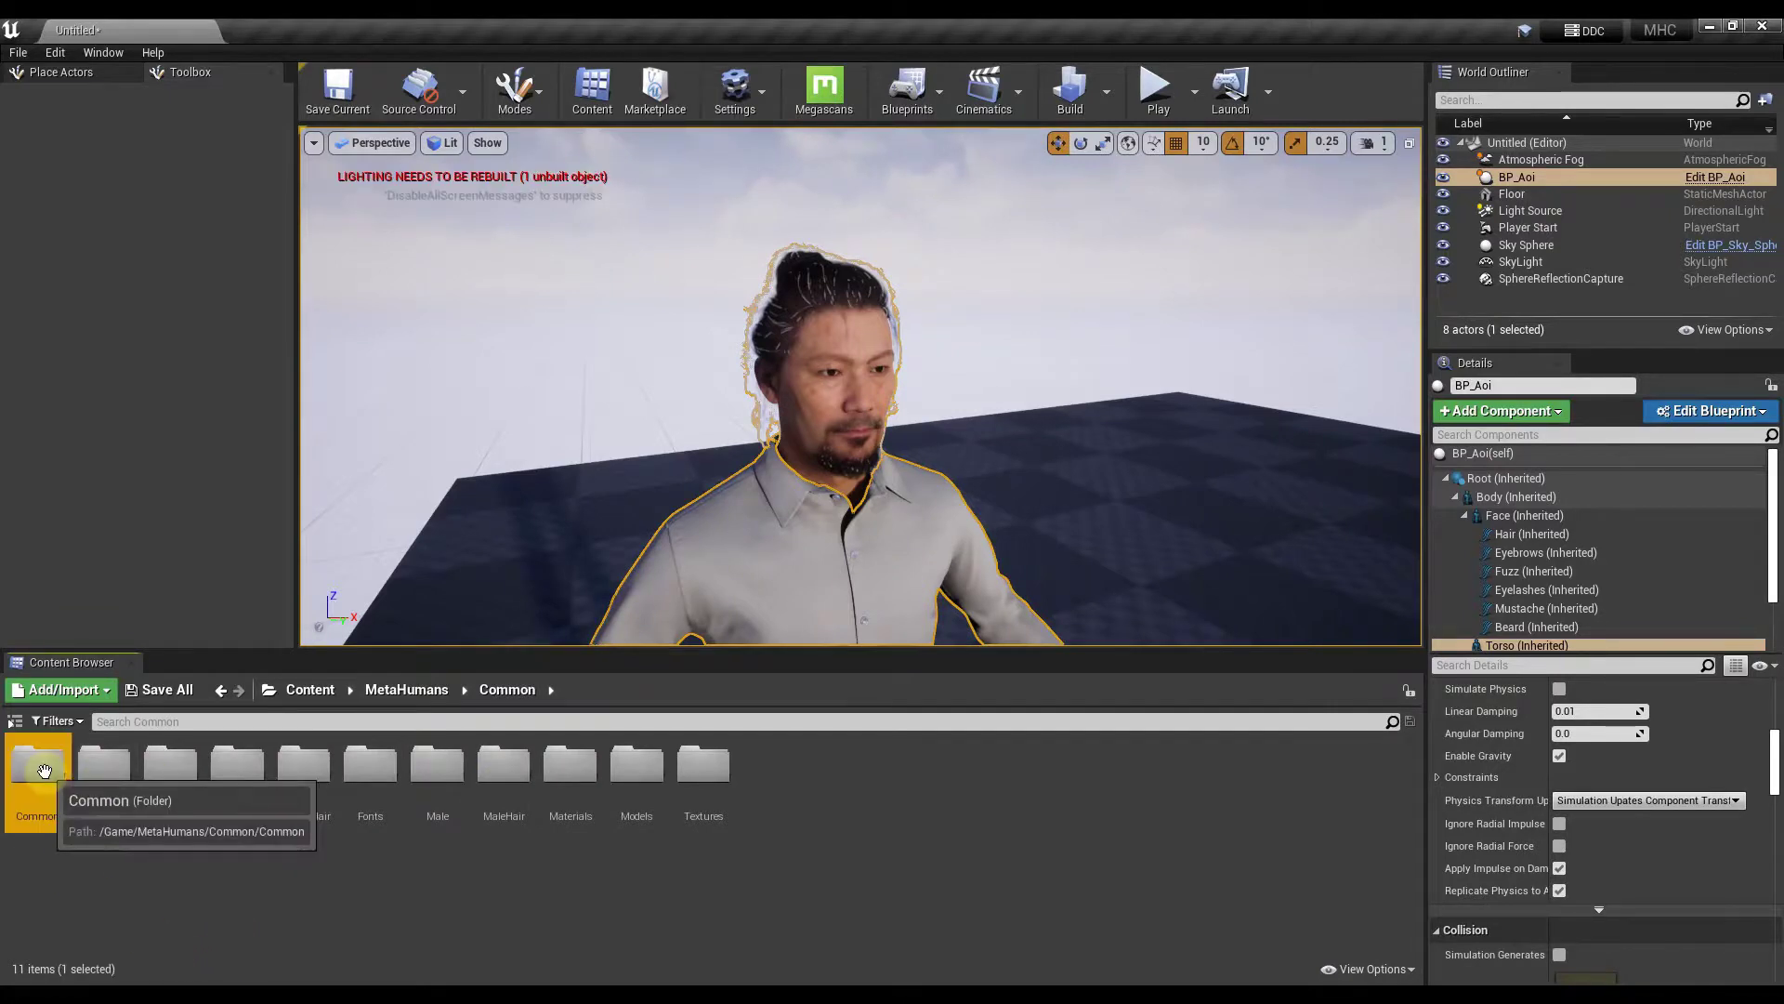
pyautogui.doubleClick(28, 788)
pyautogui.moveTo(1299, 776)
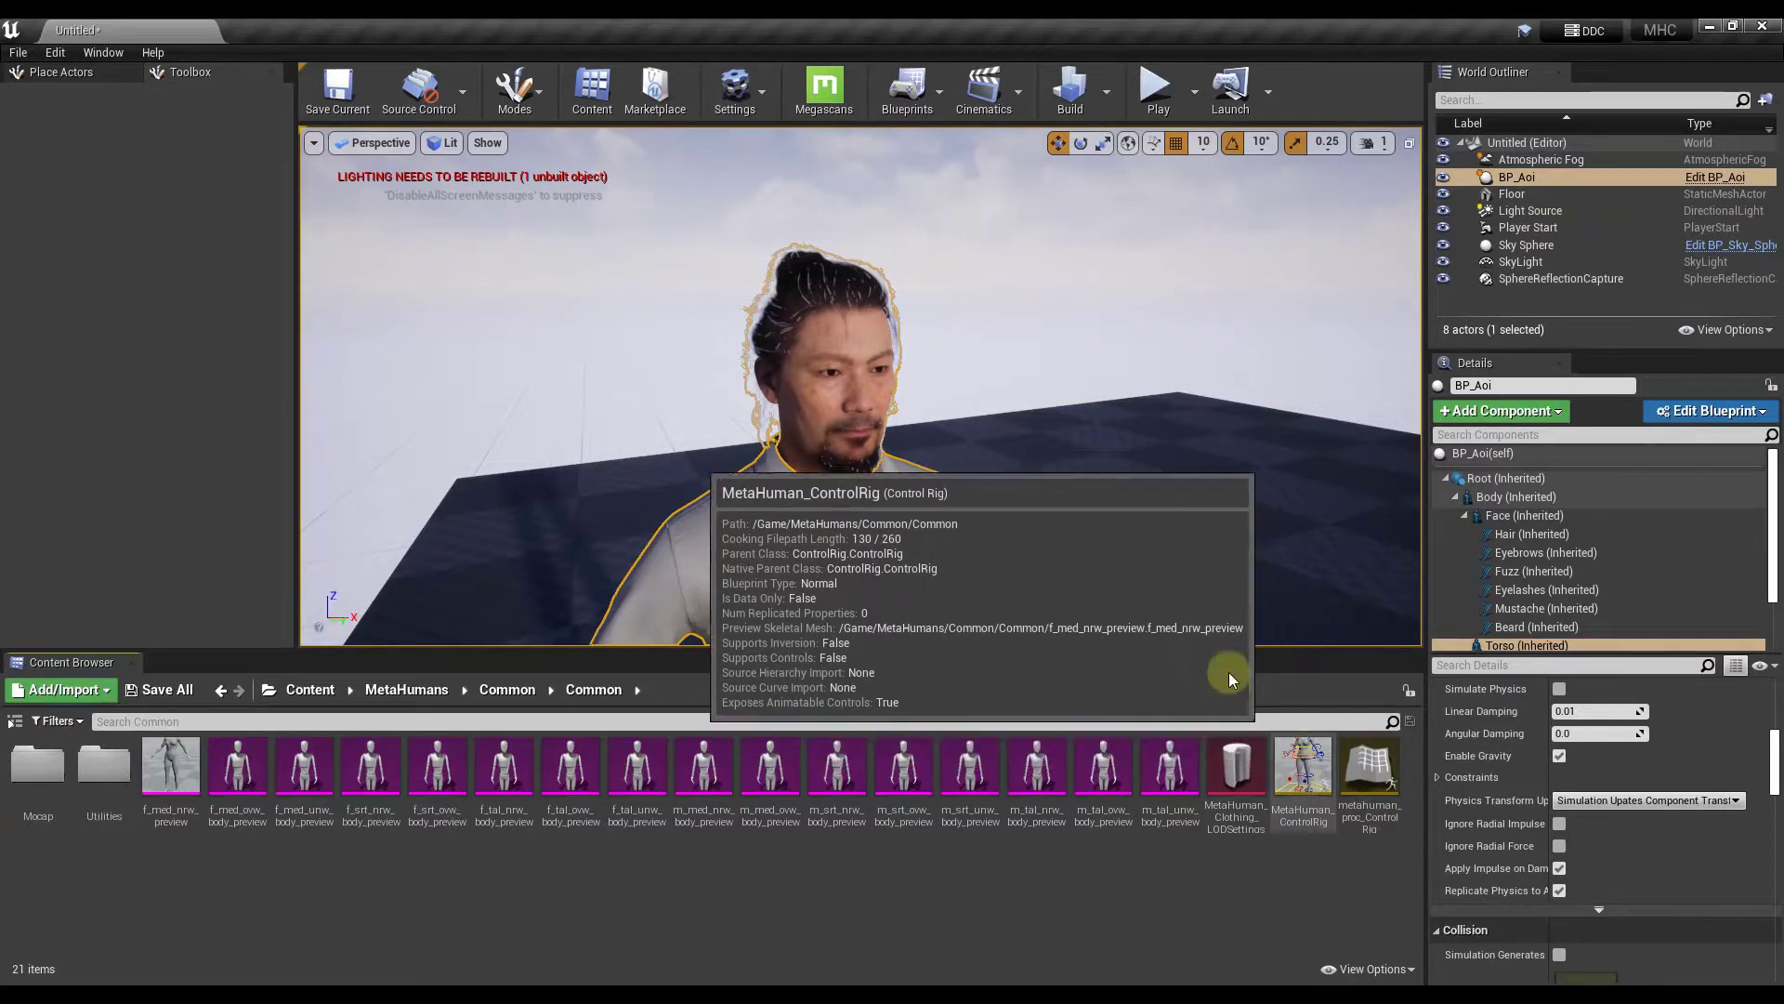
pyautogui.moveTo(856, 546)
pyautogui.mouseDown()
pyautogui.moveTo(917, 549)
pyautogui.moveTo(907, 598)
pyautogui.moveTo(912, 502)
pyautogui.moveTo(872, 519)
pyautogui.mouseUp()
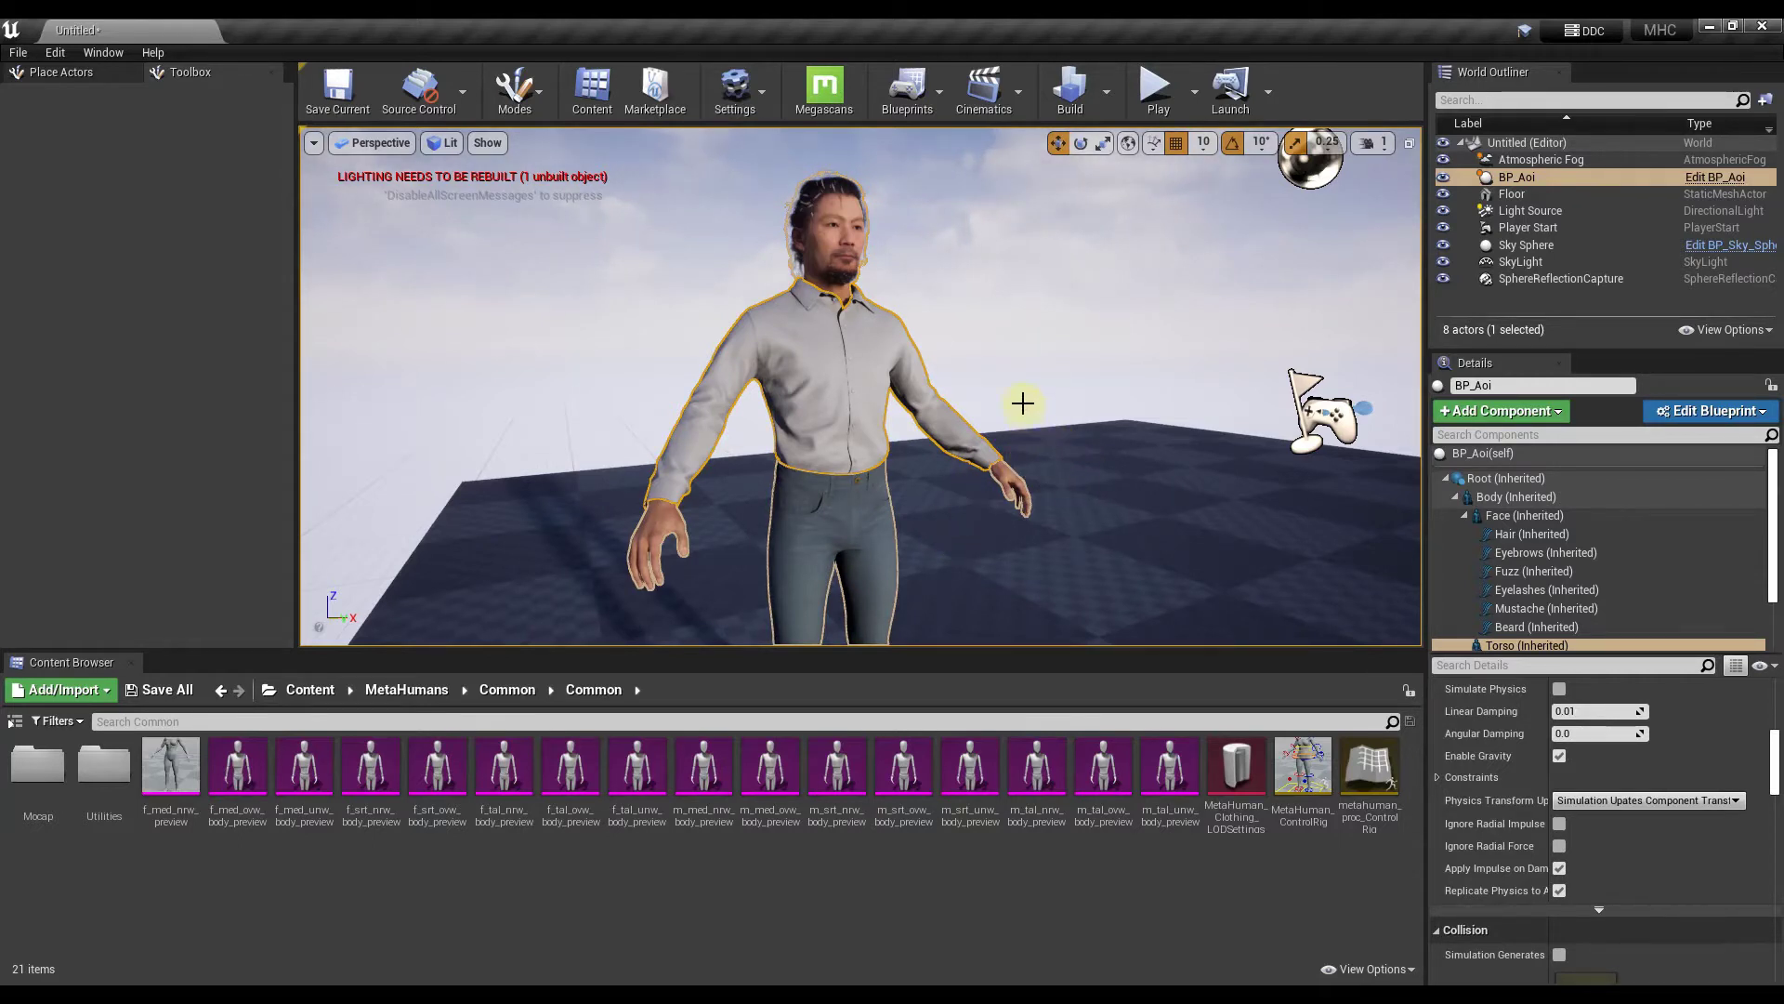
pyautogui.moveTo(1022, 402)
pyautogui.mouseDown(button='right')
pyautogui.moveTo(1031, 381)
pyautogui.moveTo(1022, 392)
pyautogui.mouseUp(button='right')
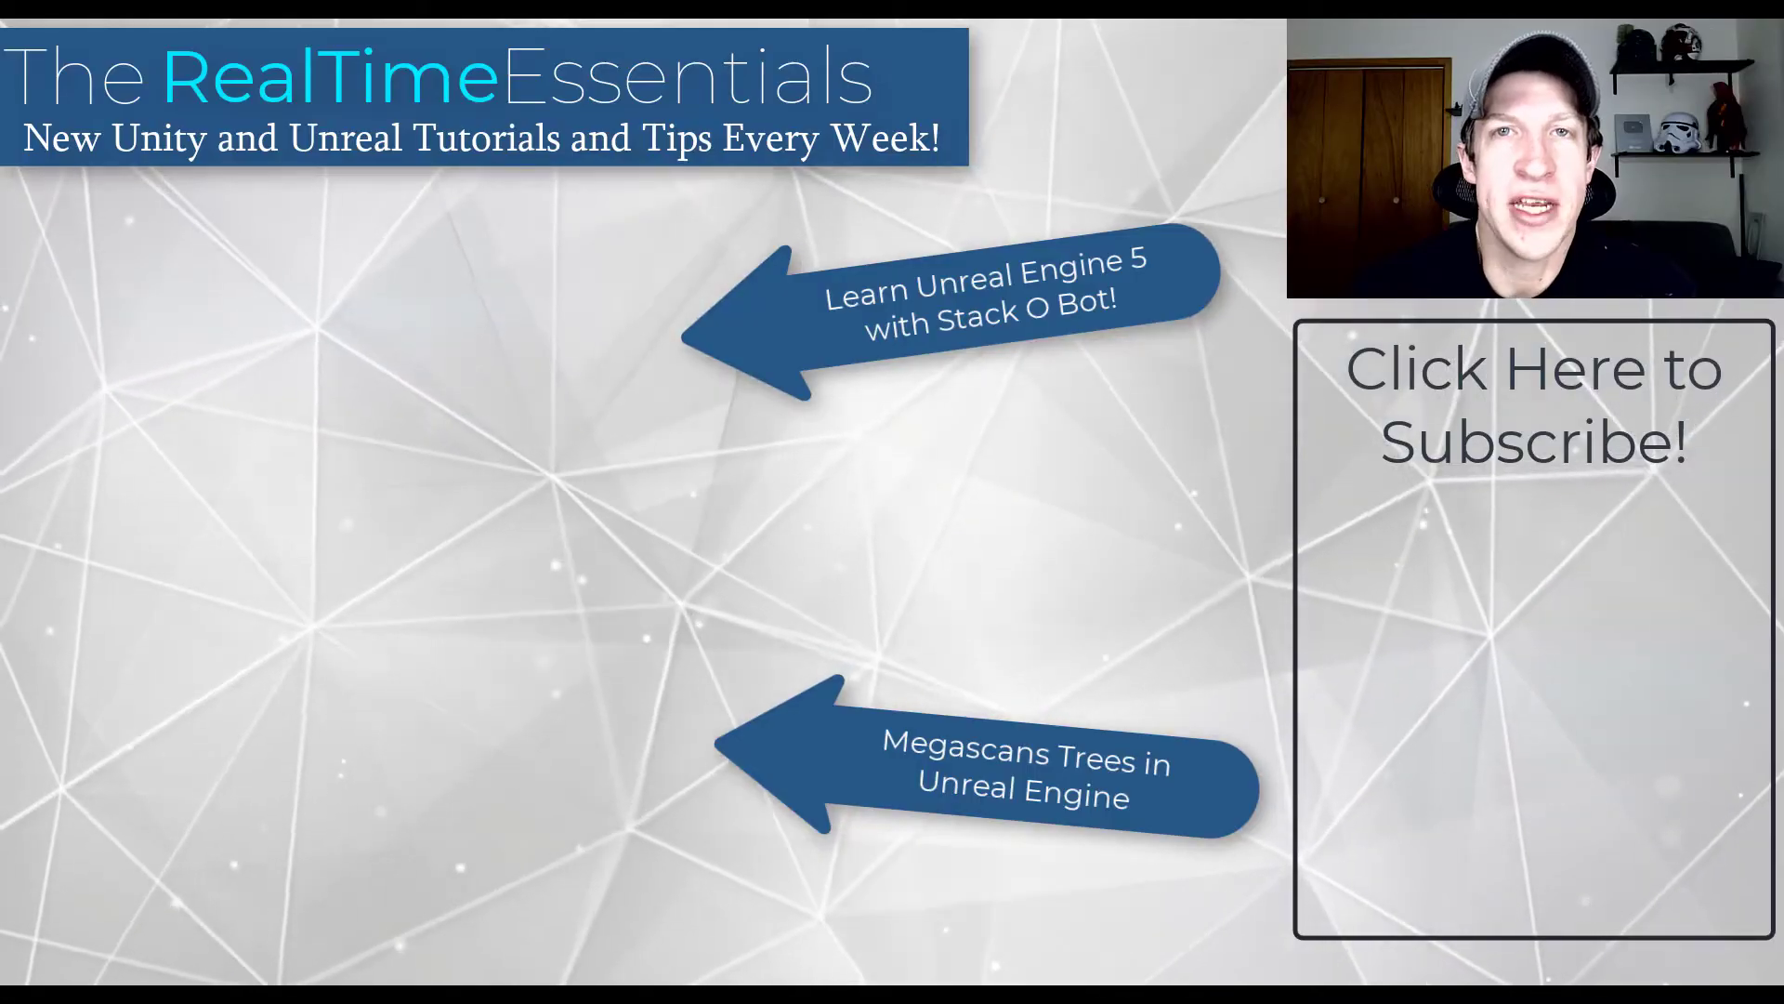